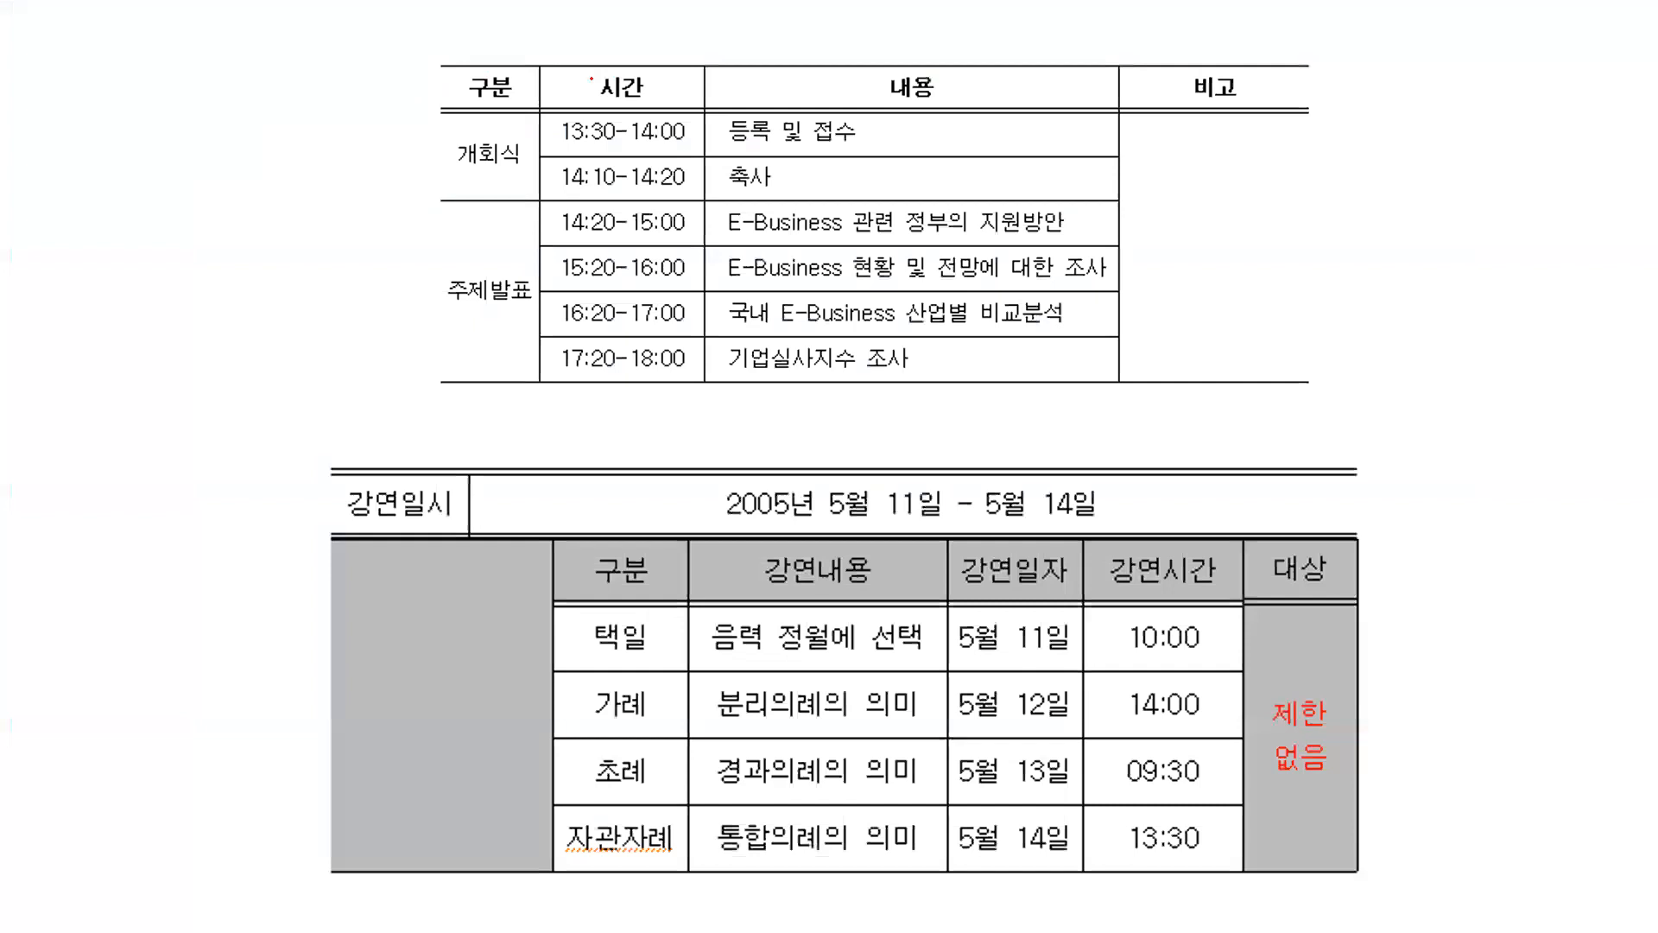
- Number the rows and tick the columns of the upper sample table in ink, and write 7×4 beneath it
left_click_drag(566, 115, 597, 137)
left_click_drag(566, 216, 600, 229)
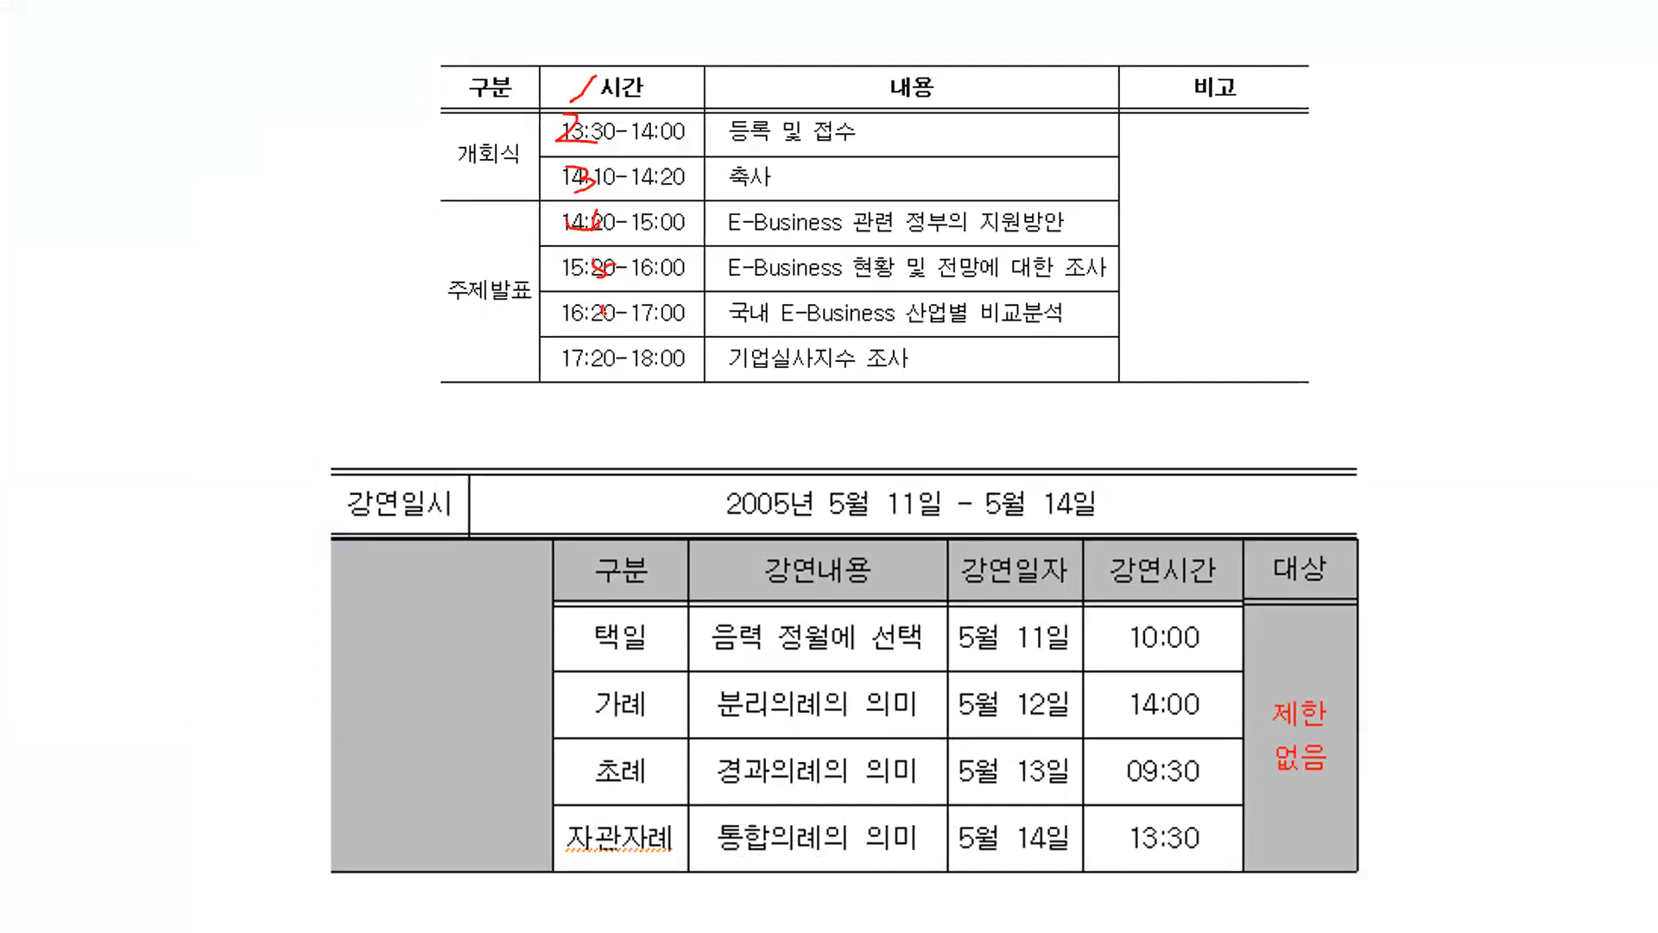
left_click_drag(609, 370, 621, 406)
mouse_move(801, 421)
left_mouse_down()
mouse_move(842, 422)
mouse_move(861, 485)
left_mouse_up()
left_click_drag(509, 50, 630, 44)
left_click_drag(833, 41, 913, 62)
left_click_drag(907, 413, 863, 453)
mouse_move(956, 386)
left_mouse_down()
mouse_move(1058, 406)
mouse_move(972, 524)
left_mouse_up()
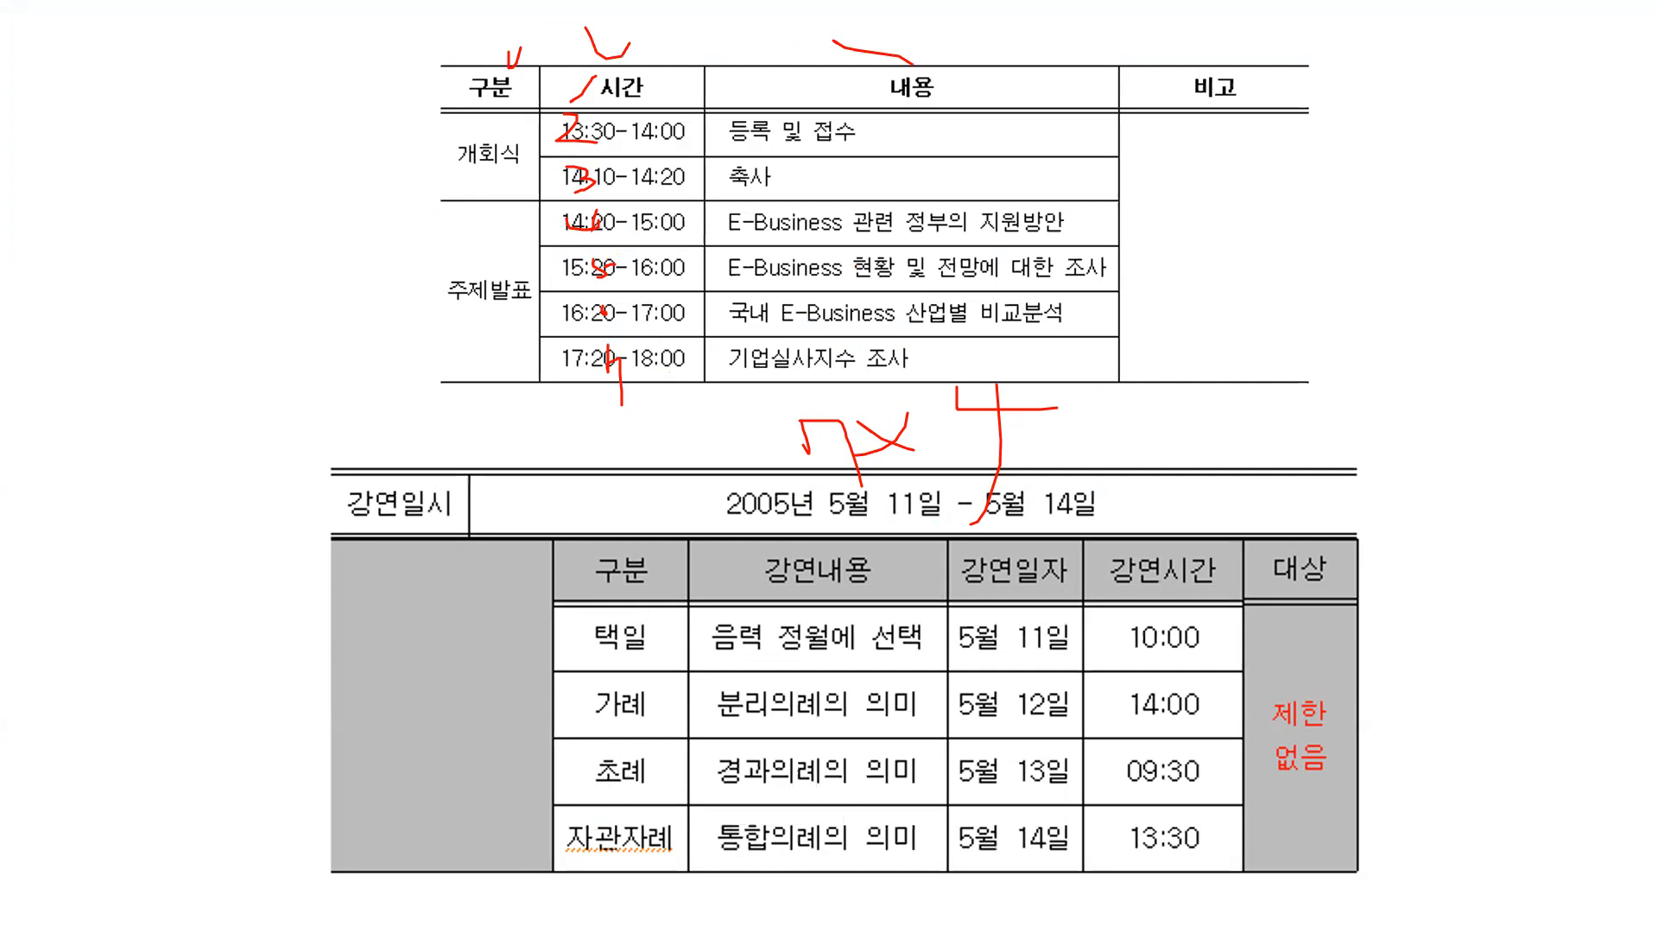
- End the slide show keeping the ink annotations, and switch to the Hangul document with the sample table picture
key("Escape")
left_click(782, 506)
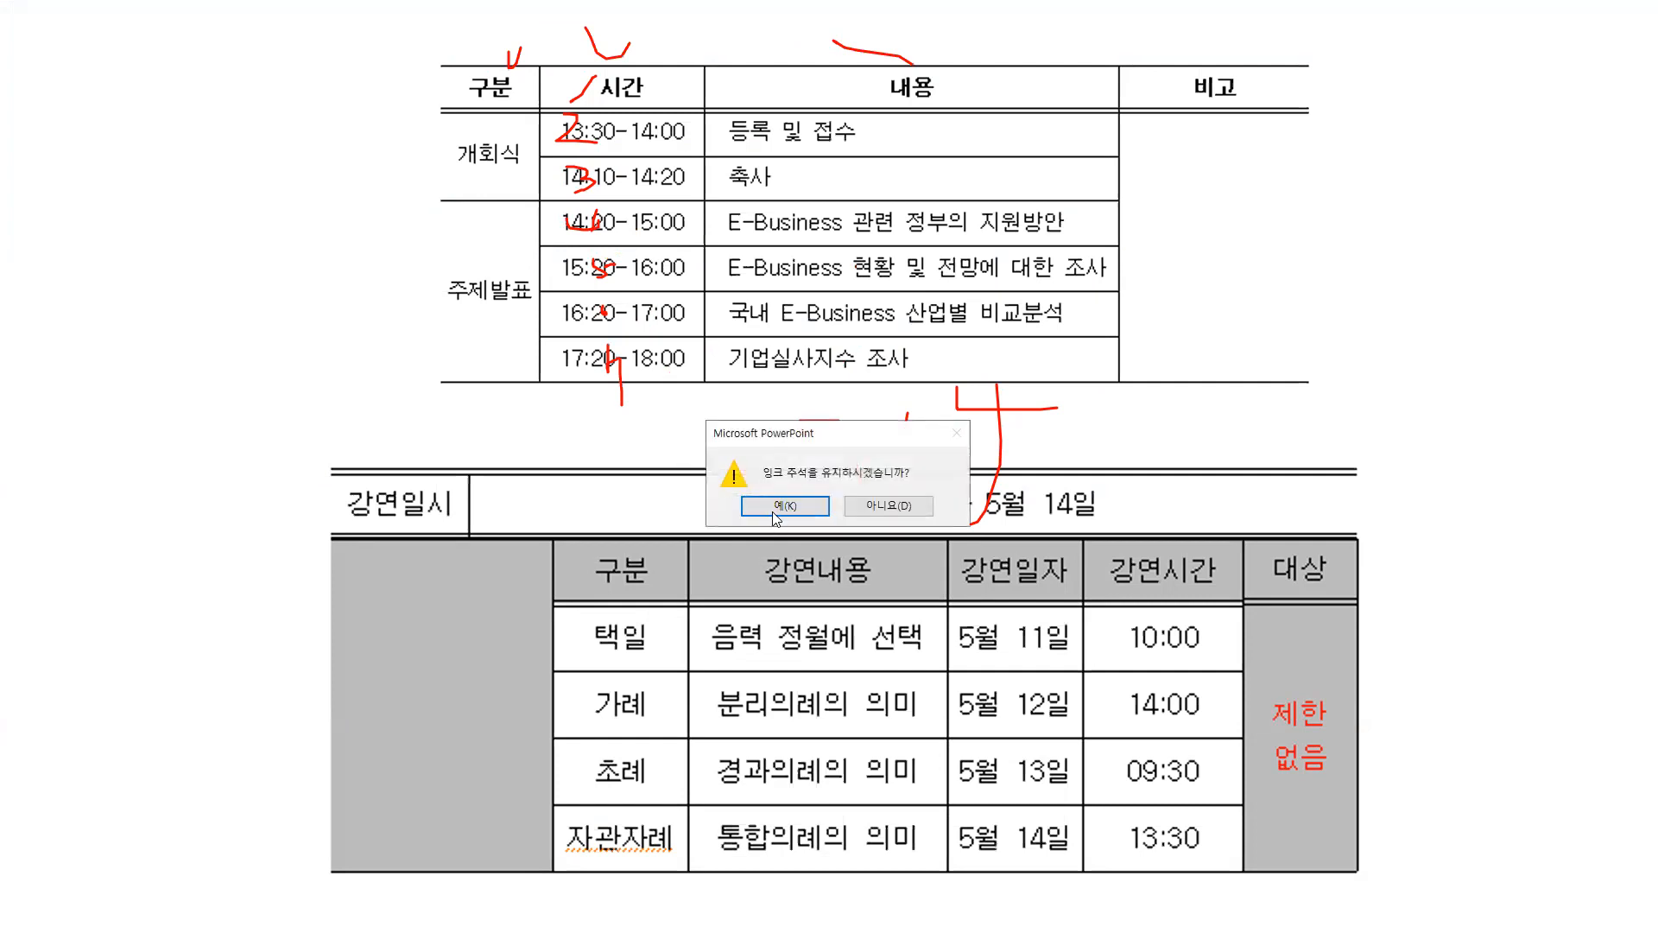
left_click_drag(665, 344, 691, 575)
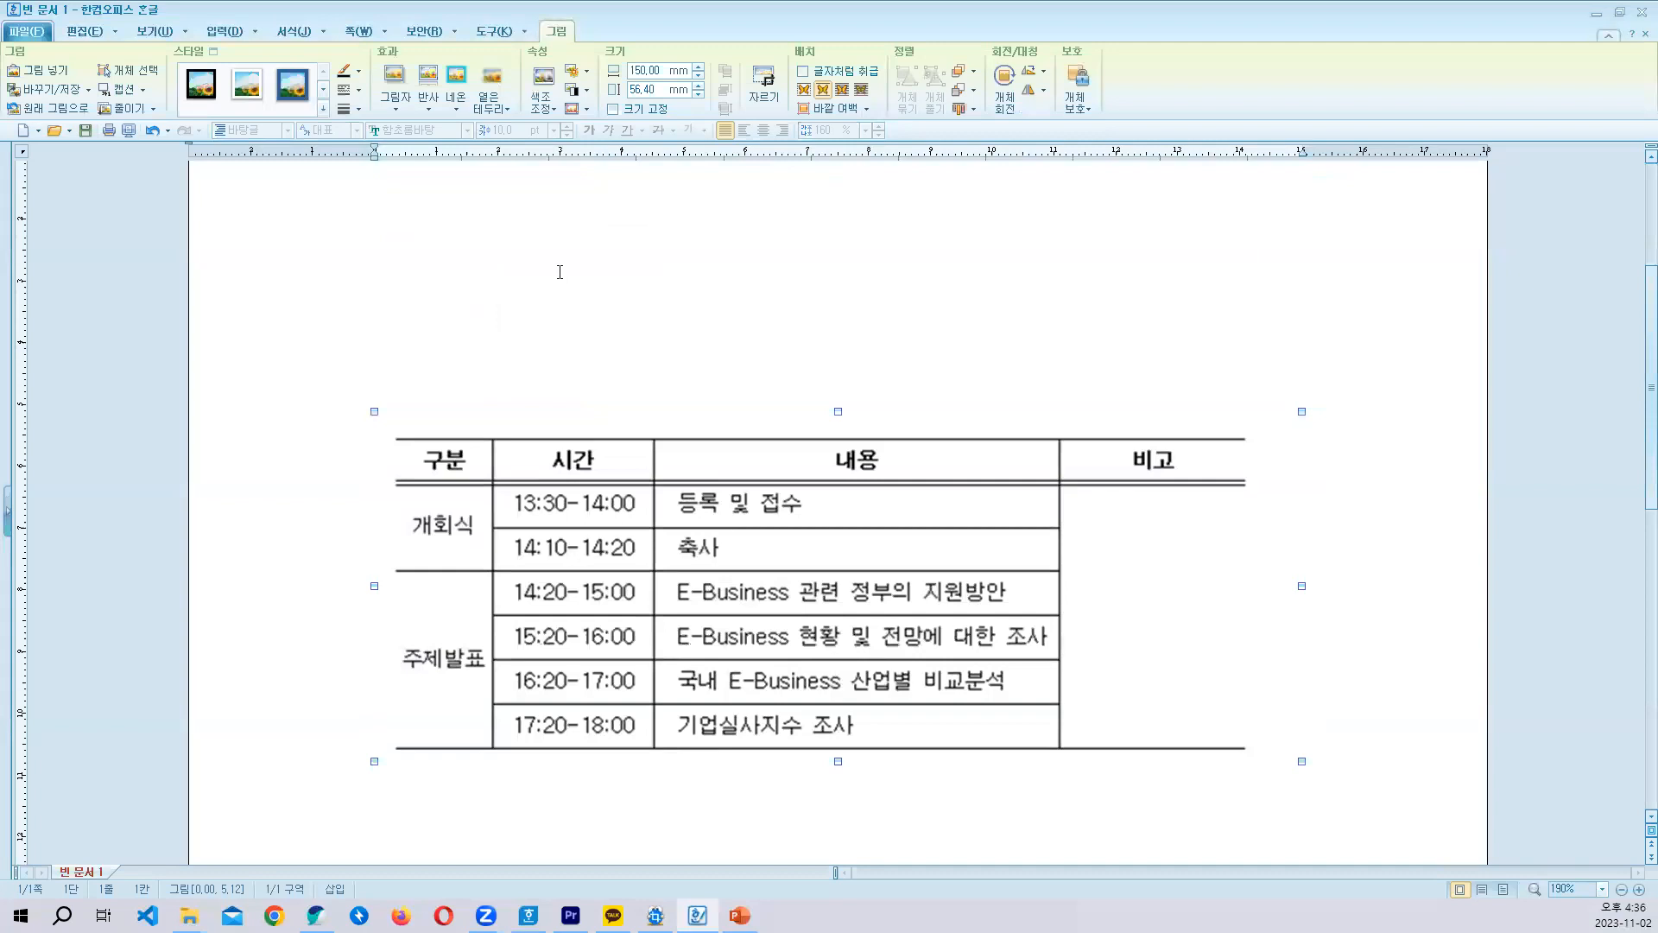
- Insert a table with 7 rows and 4 columns above the sample table picture
left_click(562, 270)
left_click(222, 32)
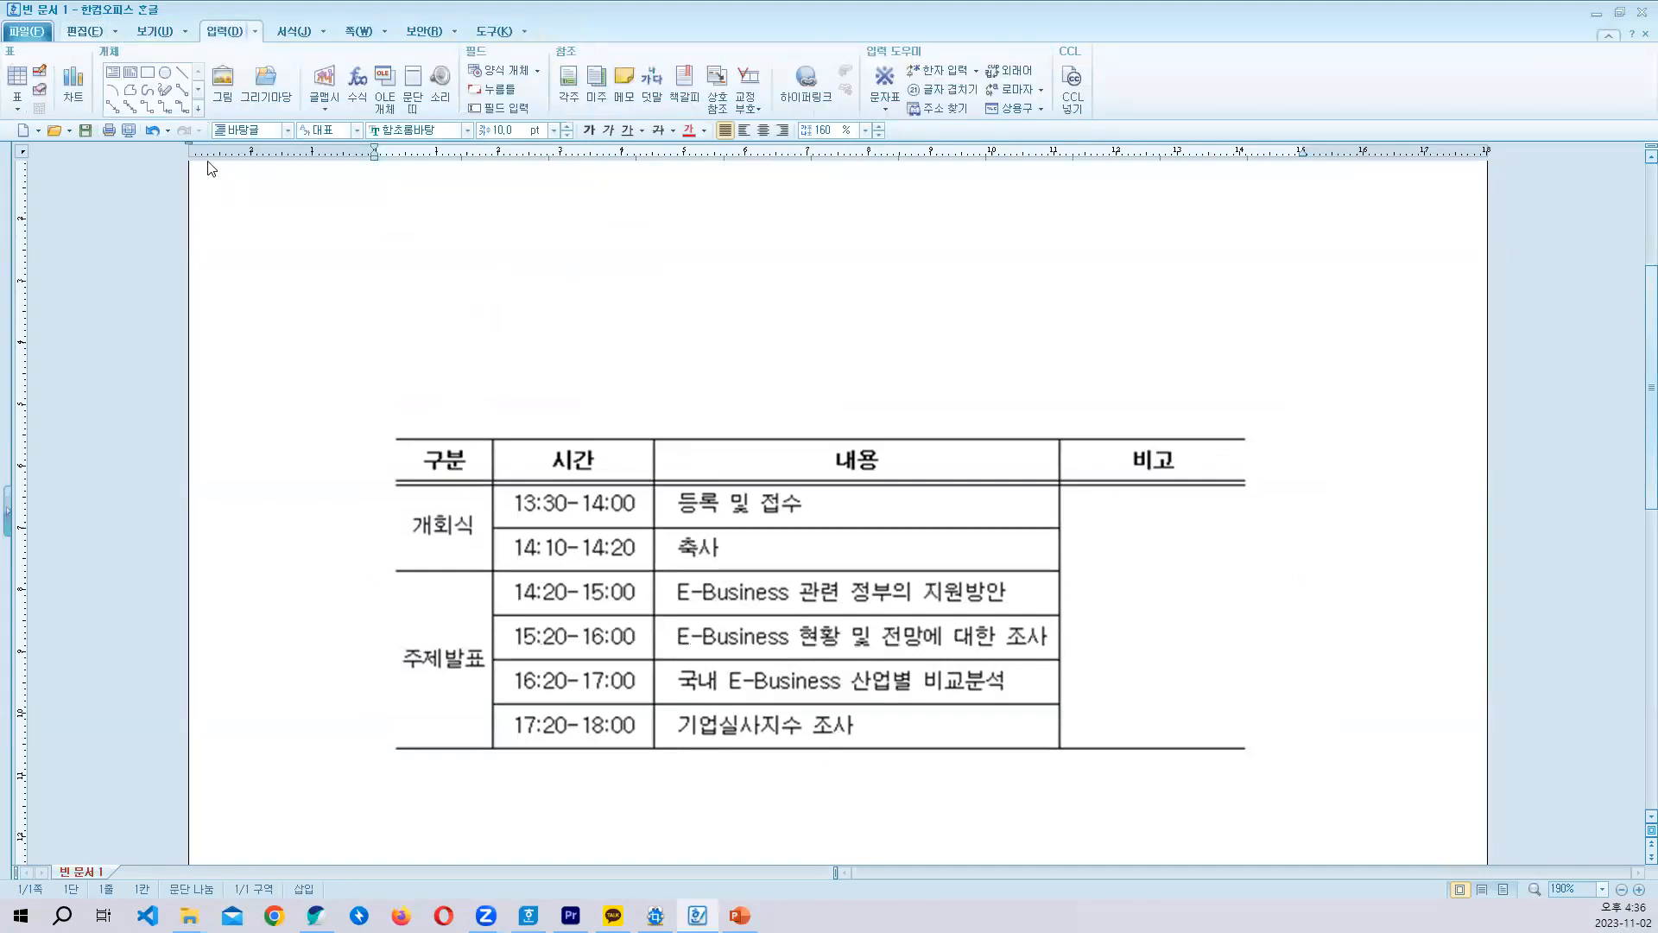
left_click(33, 34)
left_click(33, 33)
left_click(84, 32)
left_click(86, 33)
left_click(90, 34)
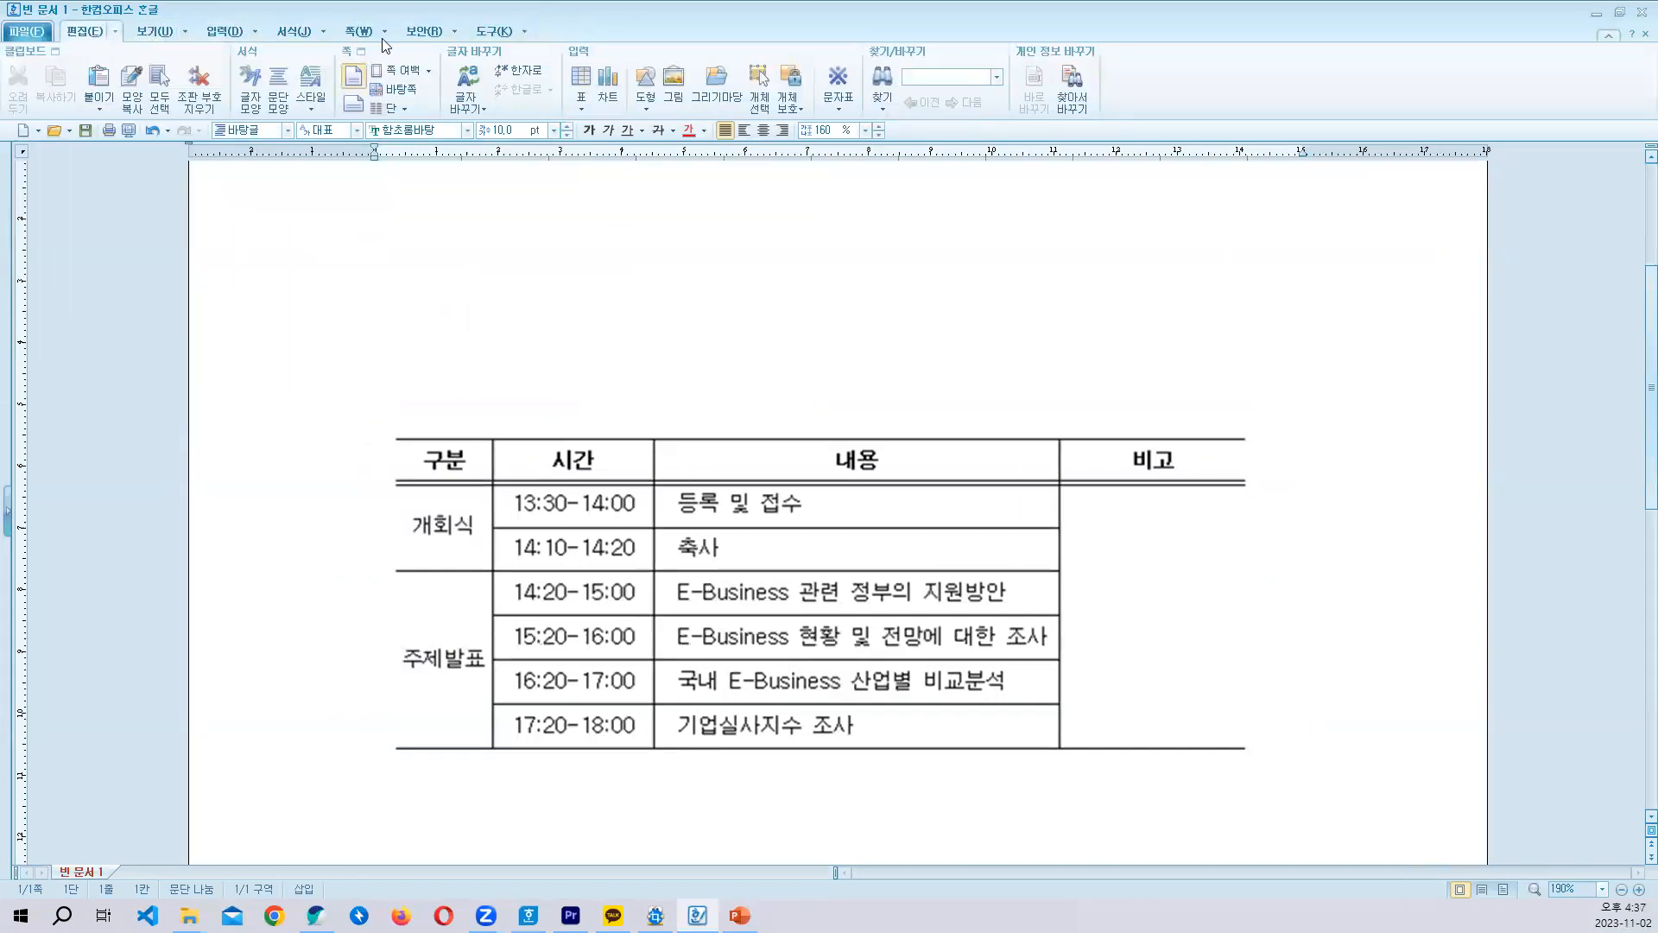
left_click(581, 107)
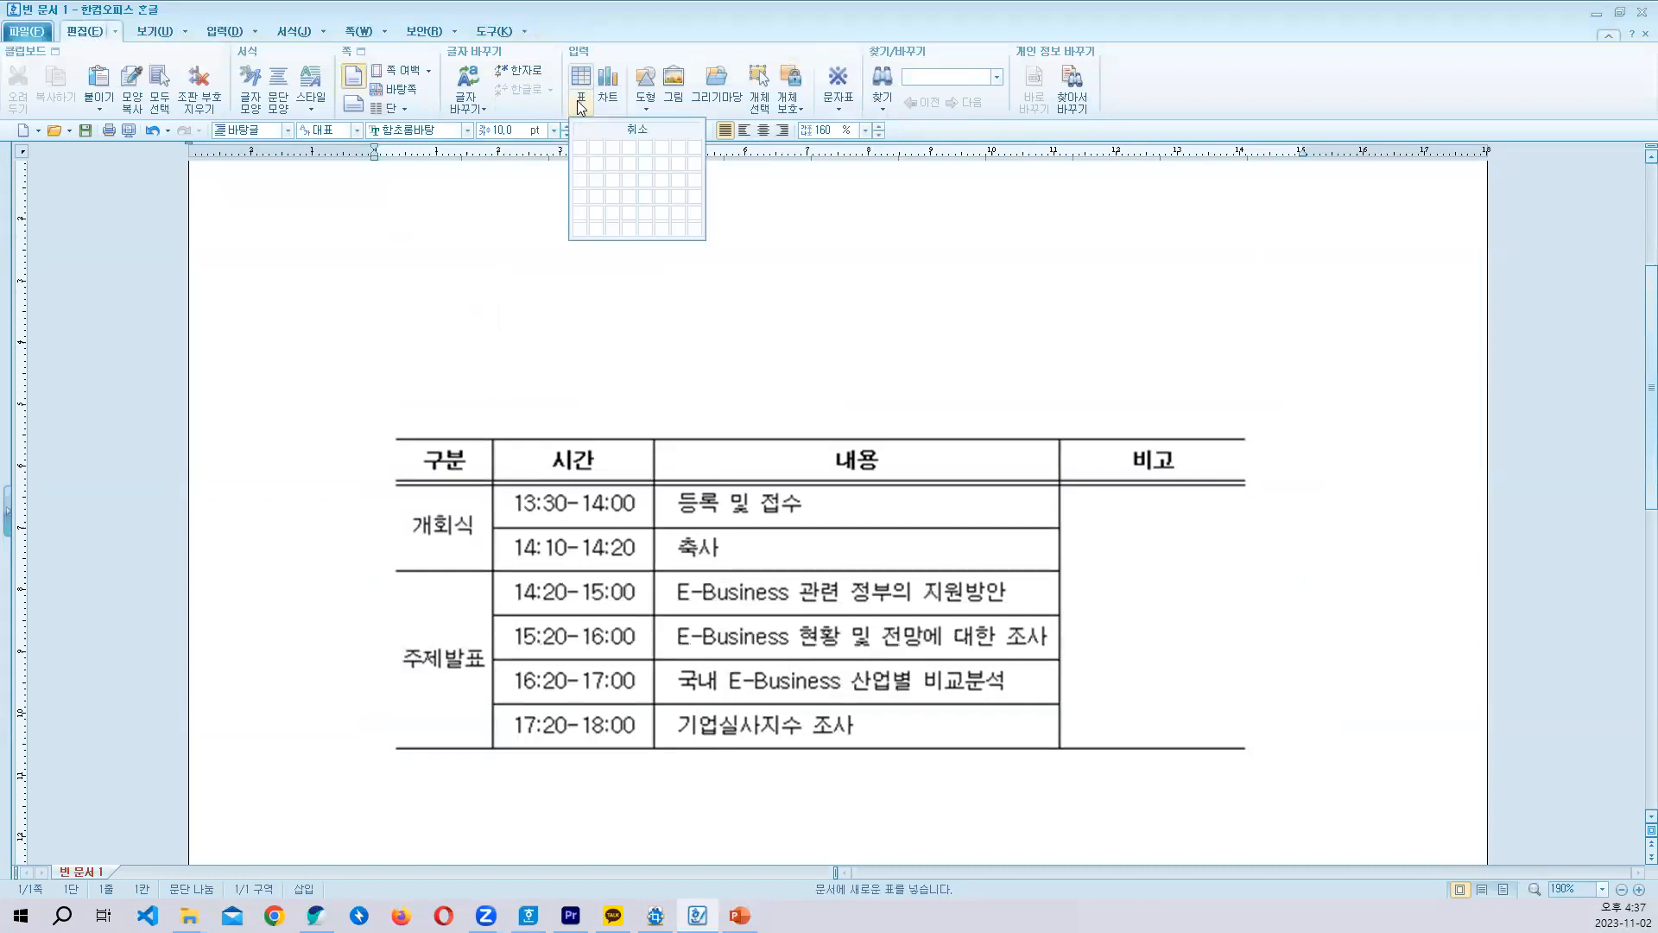
left_click(578, 87)
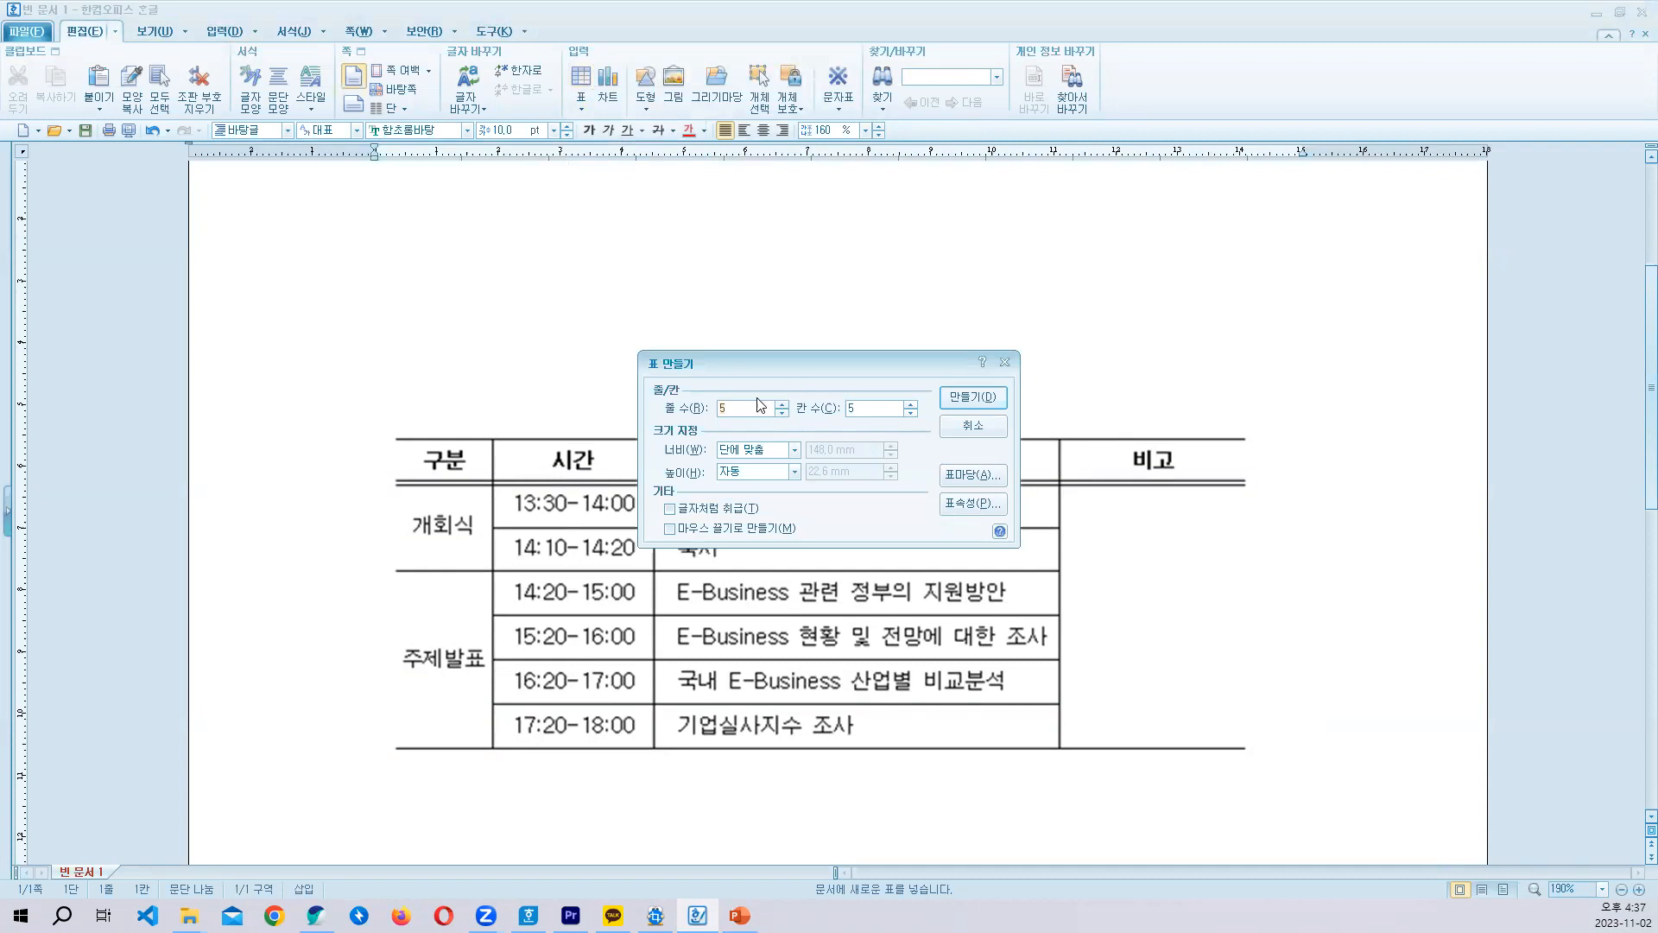
left_click(965, 402)
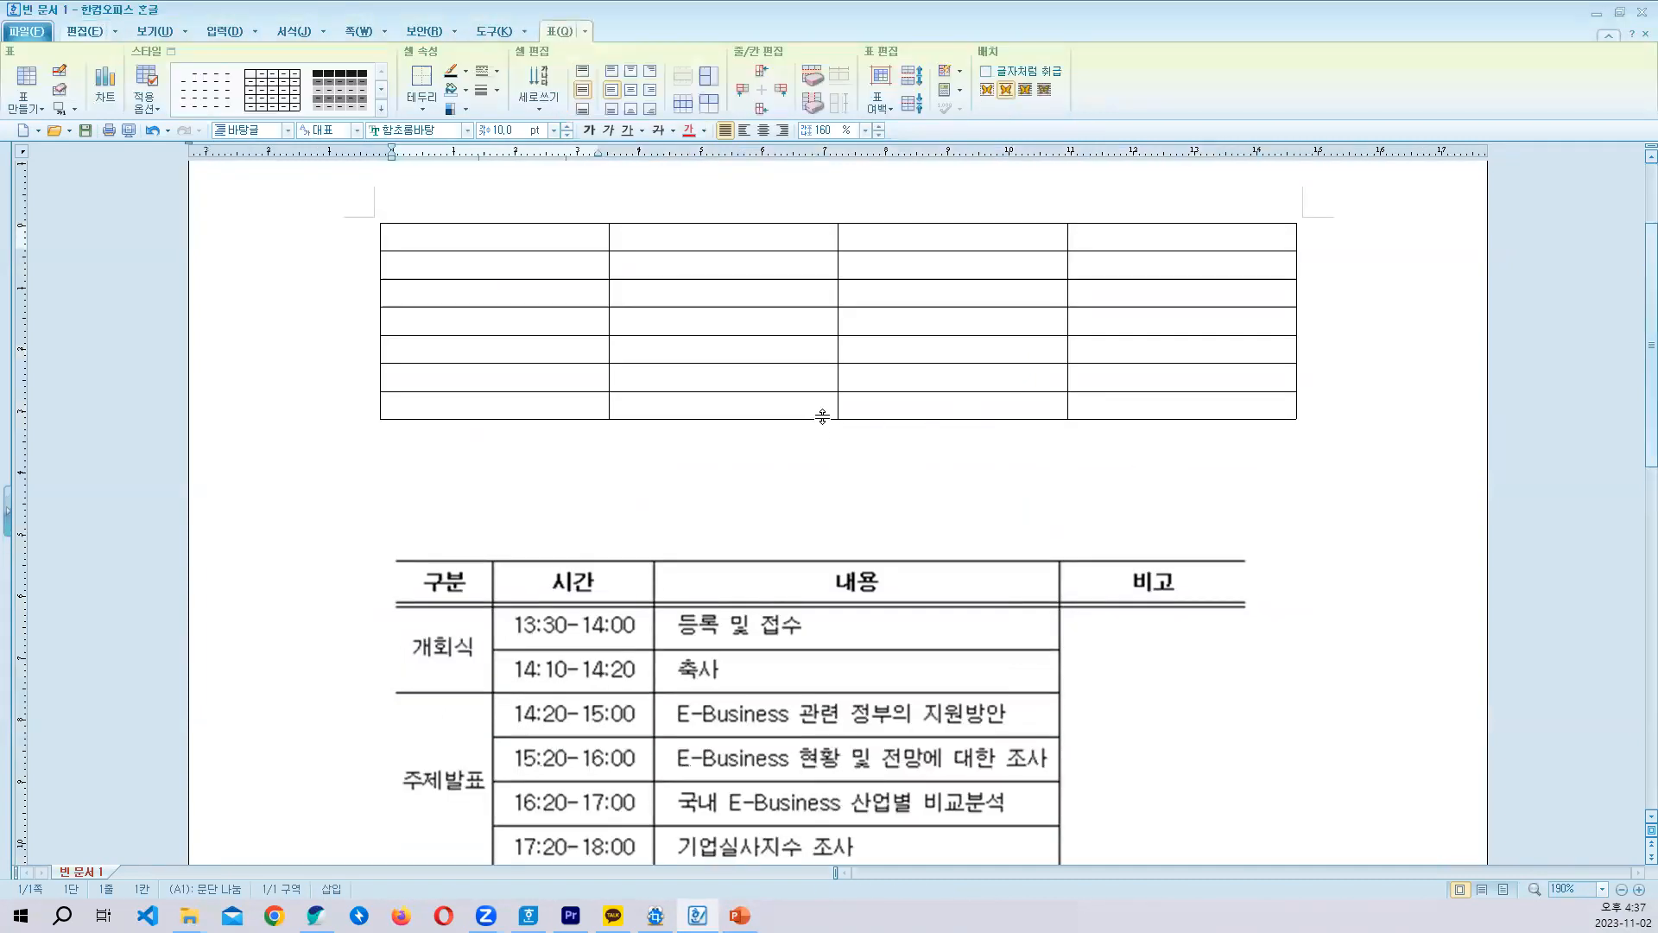
- Fill the table's header row with 구분, 시간, 내용 and 비고
type("구분")
key("Tab")
type("시가ㄴ")
key("Tab")
type("내용")
key("Tab")
type("비고")
- Enter 개회식 under 구분, and merge the first column's body cells into a two-row cell and a four-row cell
key("Tab")
type("개회")
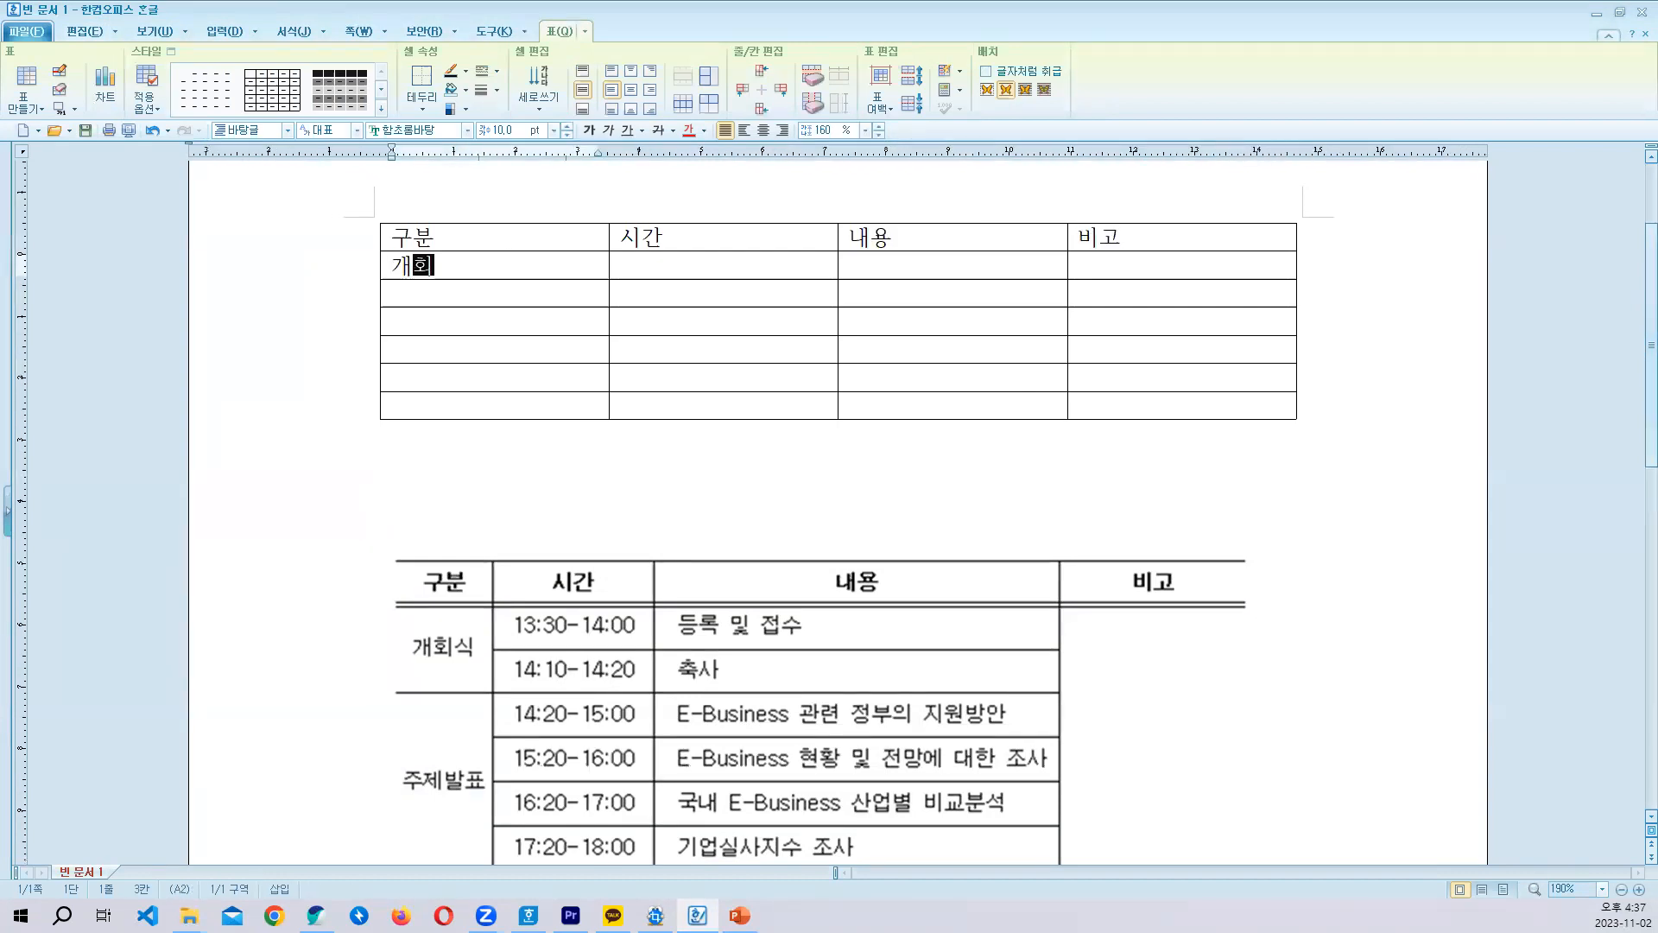
type("식")
left_click(485, 268)
left_click_drag(484, 269, 467, 406)
key("m")
key("m")
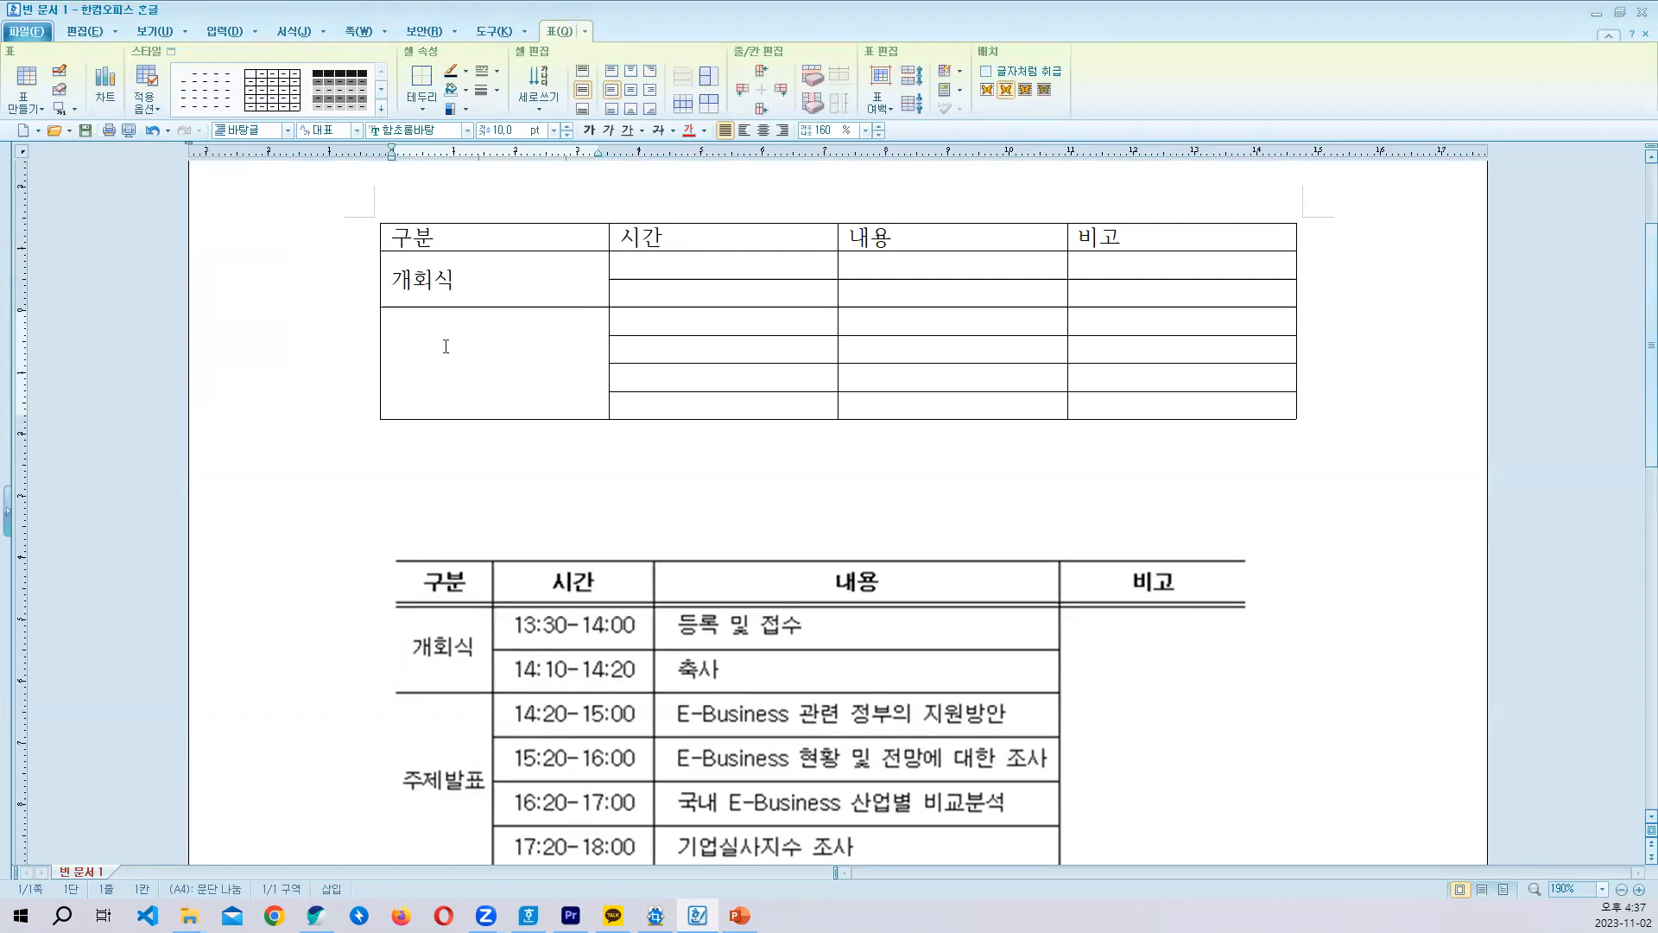
- Enter 13:00-14:00 in the first cell under 시간 and autofill it through the column's last row
left_click(667, 255)
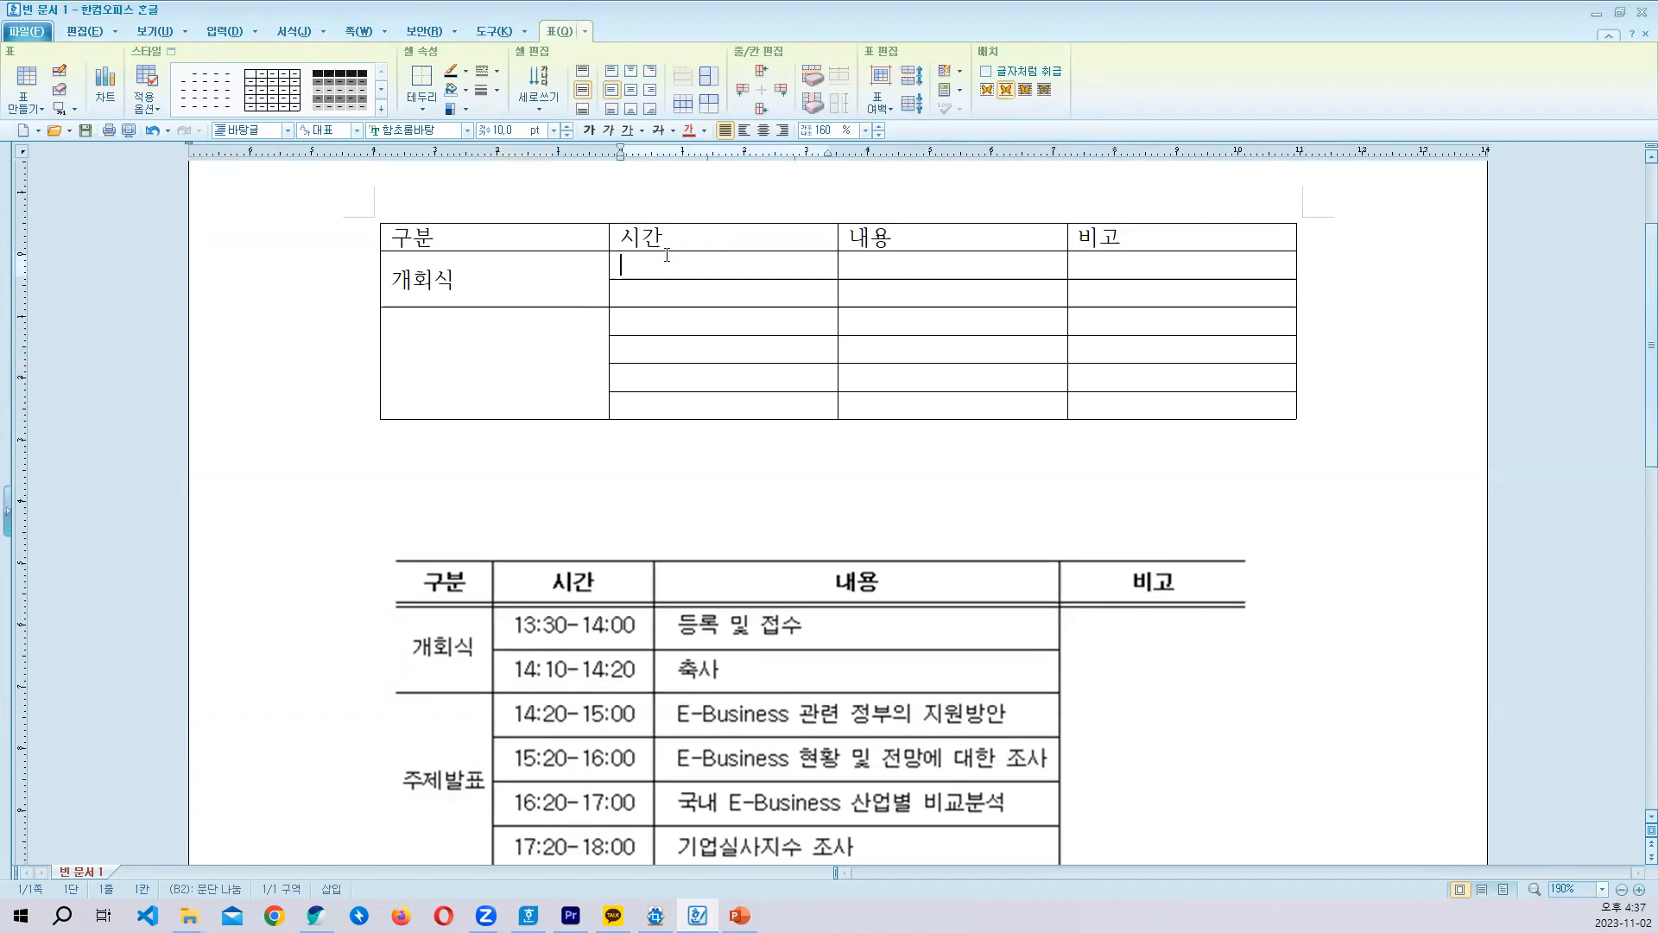
type("13:00-14:00")
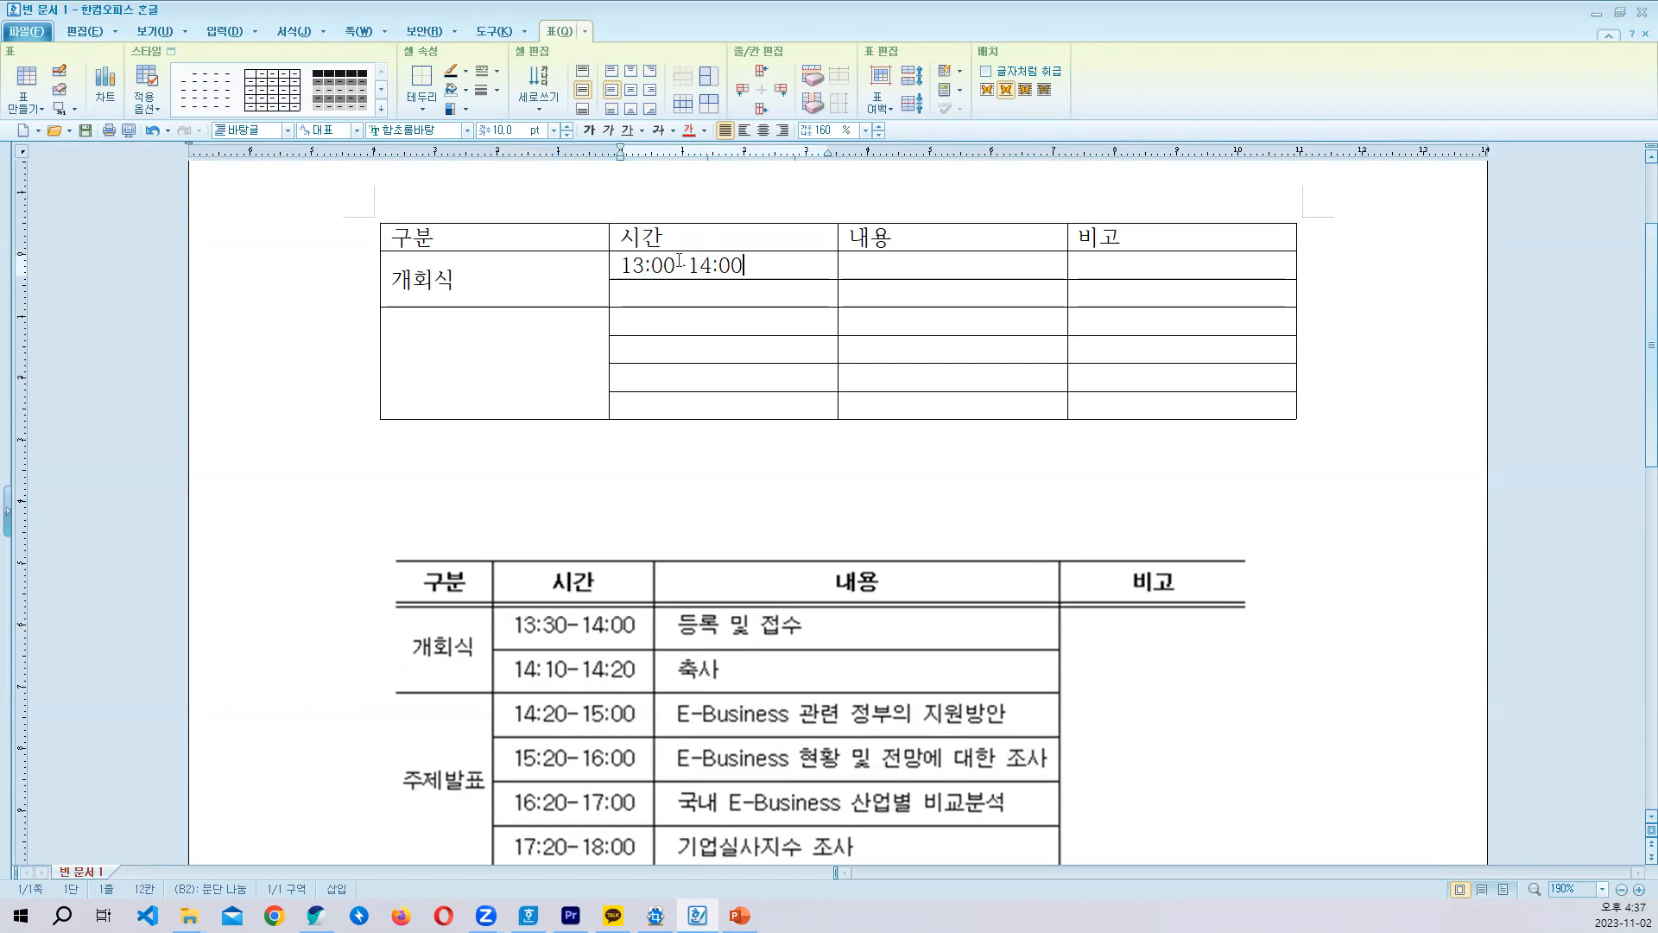
left_click_drag(713, 267, 723, 405)
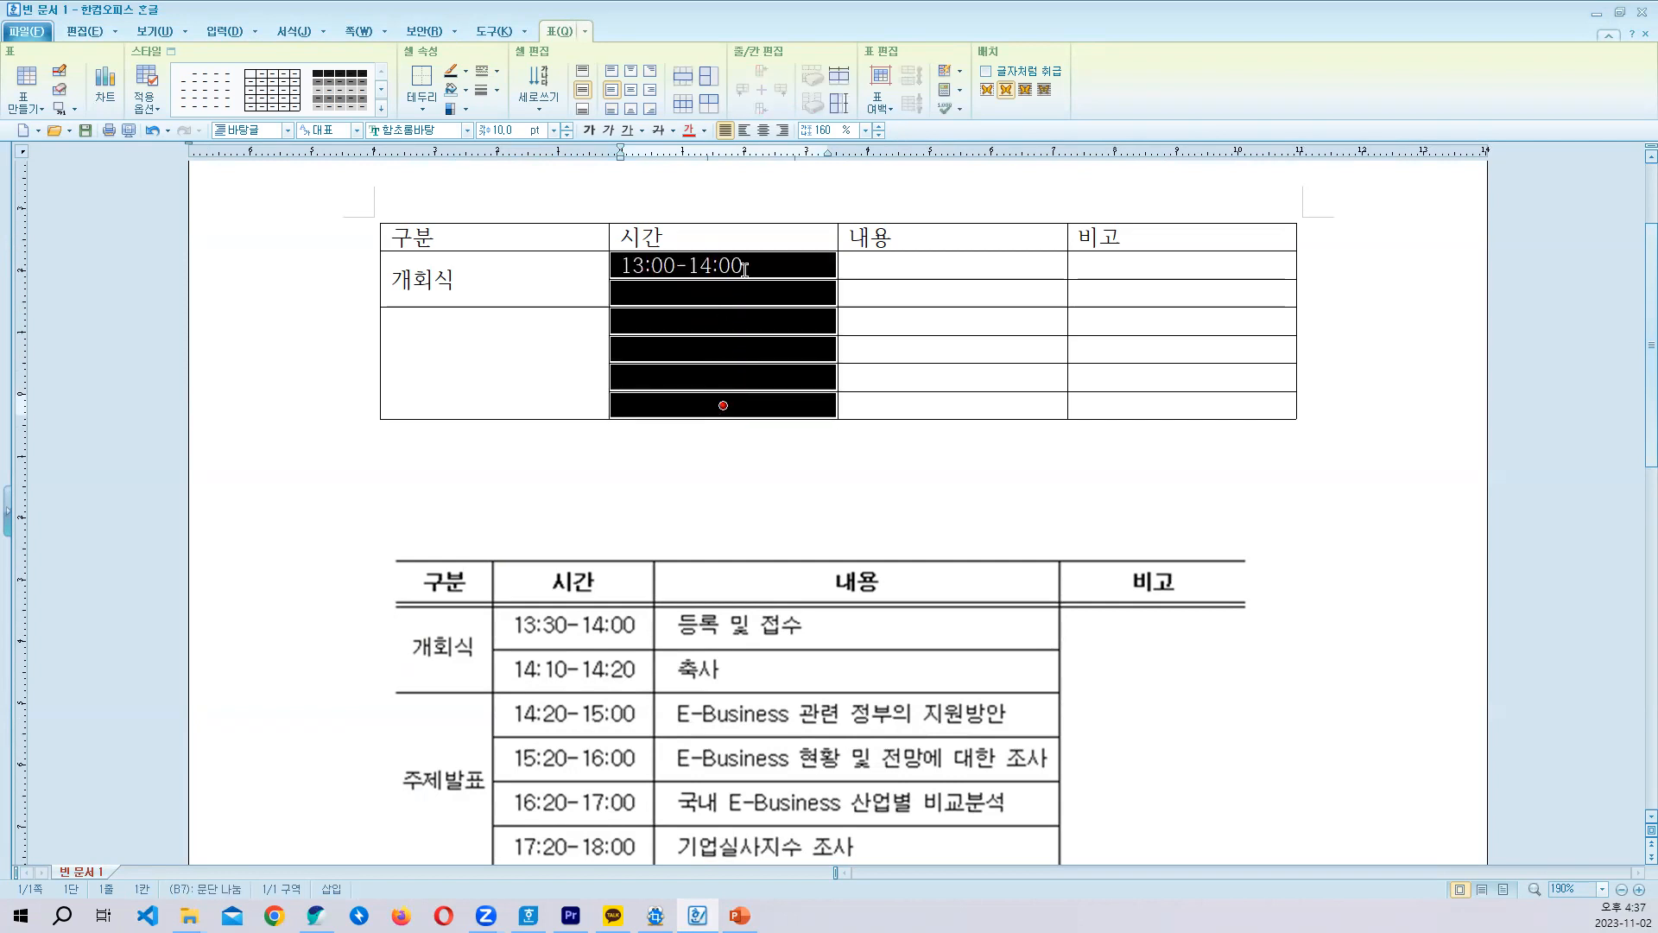
left_click_drag(768, 268, 769, 405)
key("a")
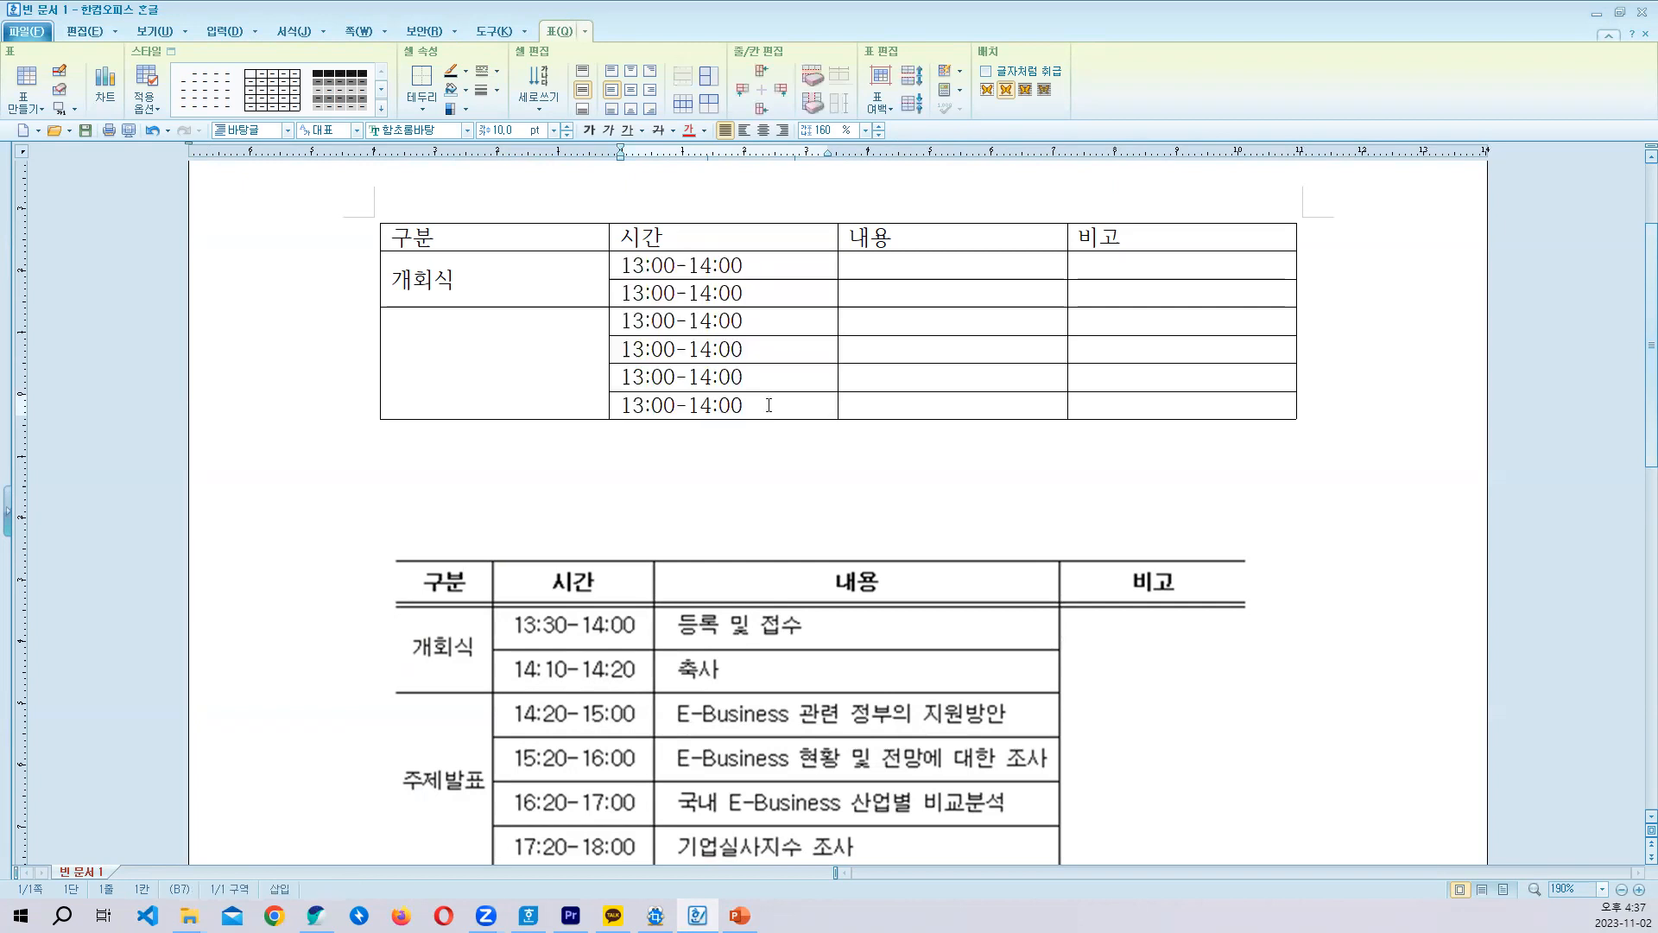
- Change the second time entry under 시간 to 14:10-14:20
left_click(632, 293)
key("Delete")
type("4")
key("Right")
key("Delete")
type("1")
key("Right")
key("Right")
key("Right")
key("Right")
key("Right")
key("Delete")
type("2")
- Change the third time entry under 시간 to 14:20-15:00
key("Down")
key("Left")
key("Left")
key("BackSpace")
type("4")
key("Right")
key("Delete")
type("2")
key("Right")
key("Delete")
type("5")
- Change the fourth time entry under 시간 to 15:20-16:00, undoing the stray line break in the cell
key("Down")
key("Left")
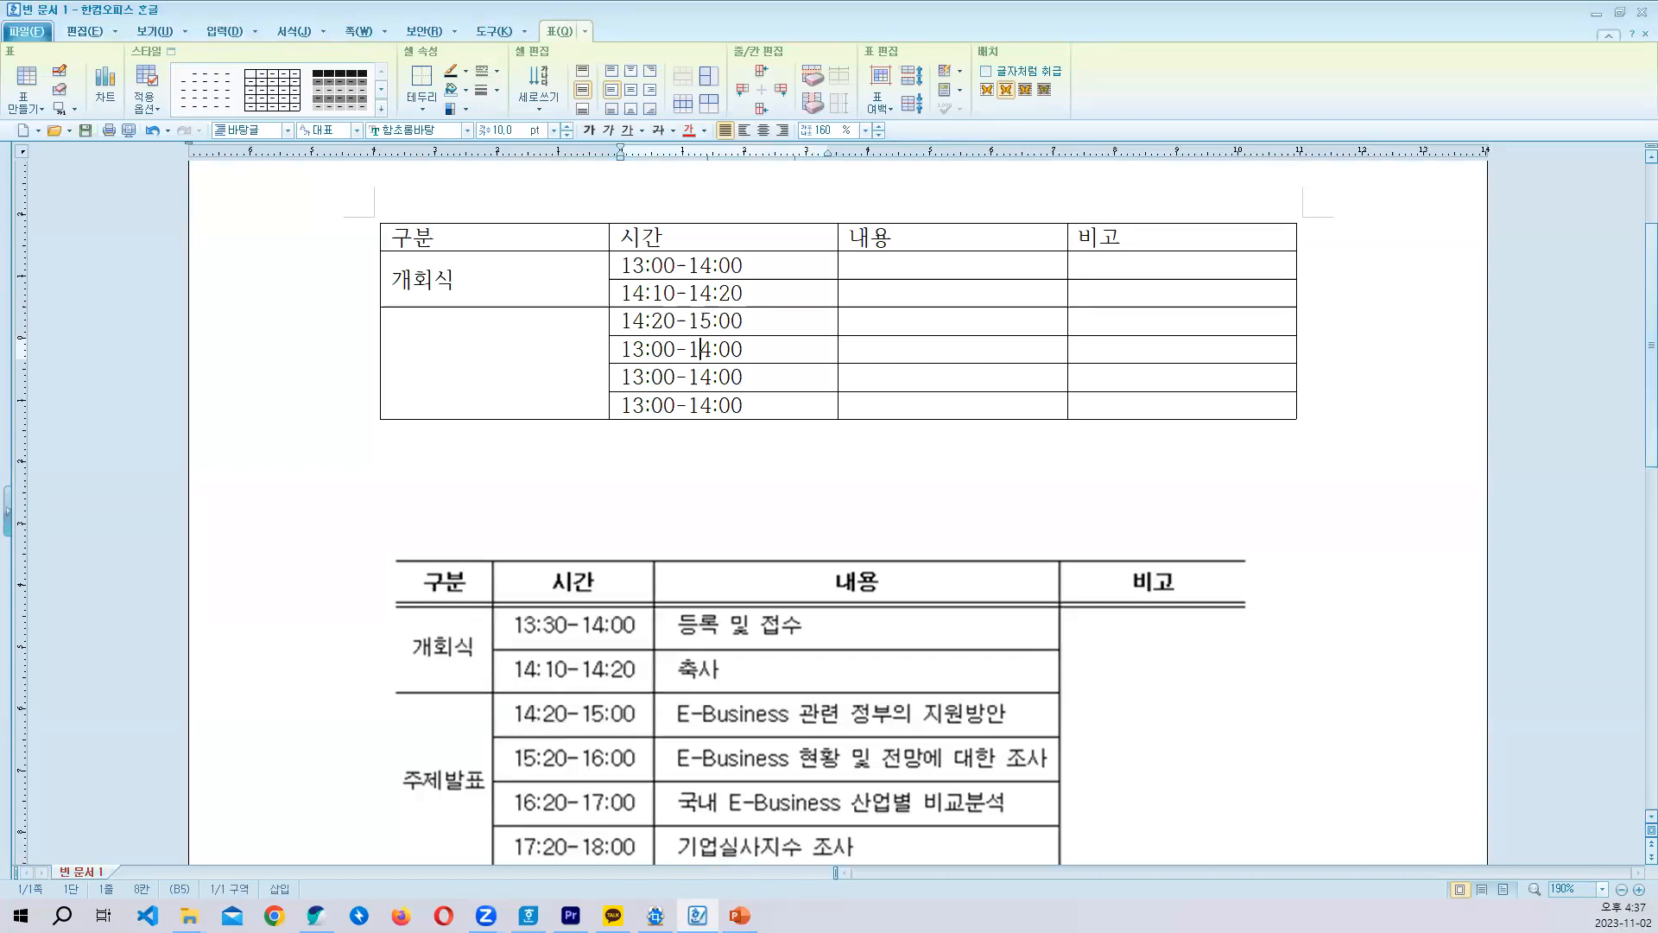
key("BackSpace")
type("5")
key("BackSpace")
key("Return")
type("2")
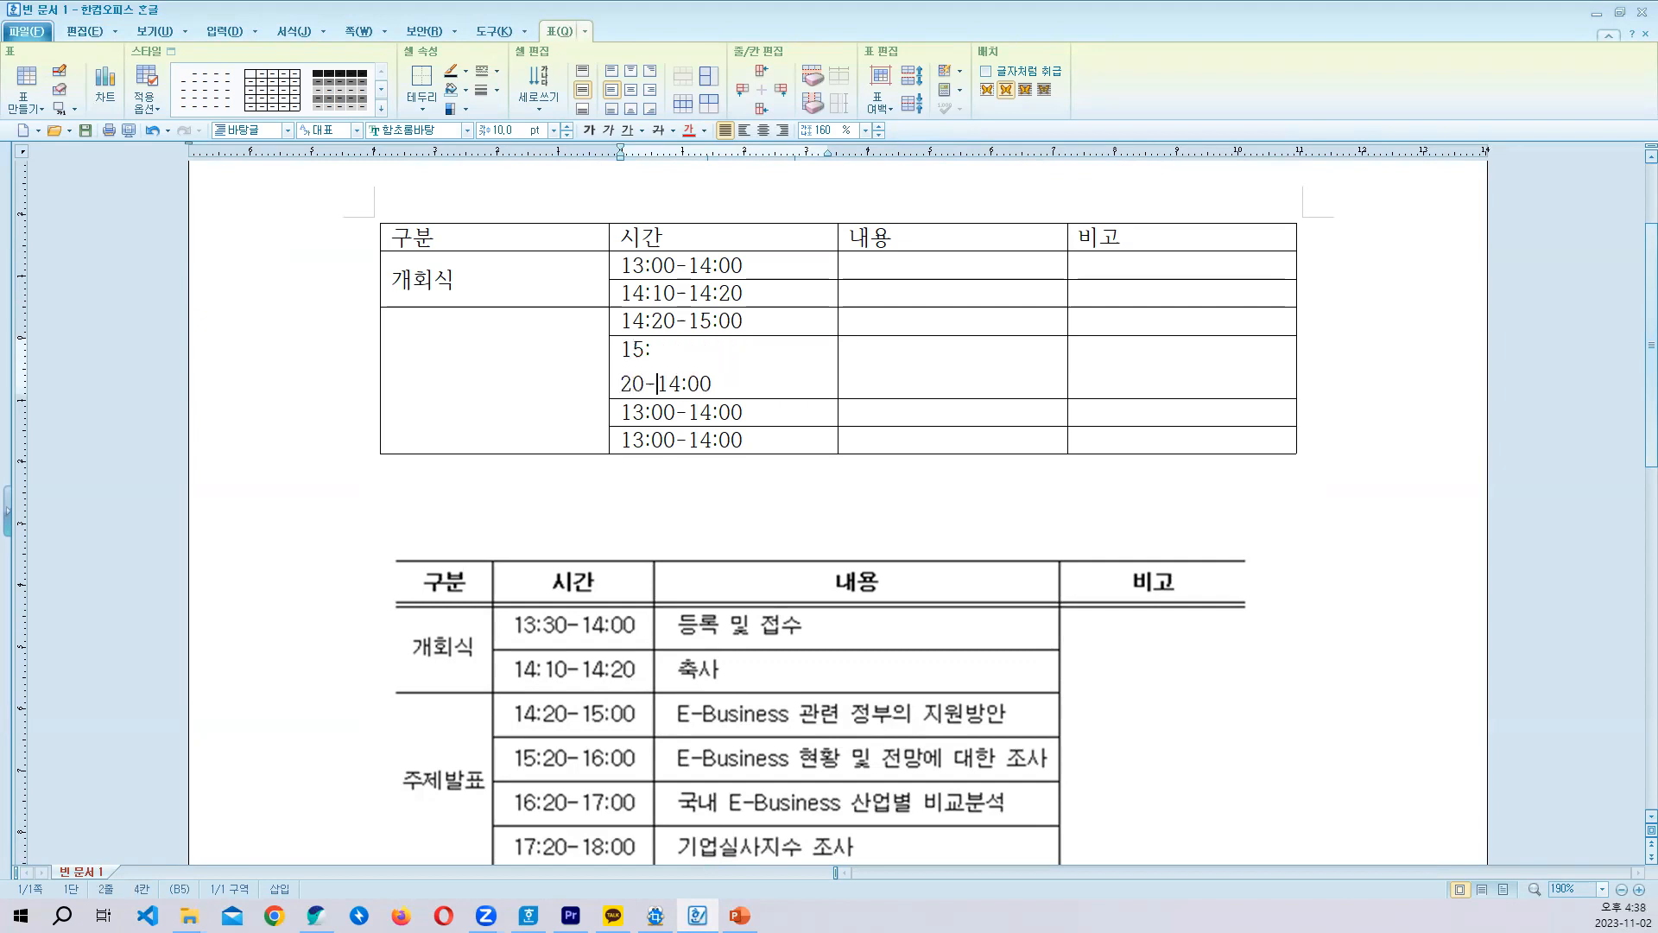
key("ctrl+z")
key("ctrl+z")
type("2")
key("Right")
key("BackSpace")
type("6")
- Change the fifth time entry under 시간 to 16:20-17:00
key("Down")
key("Left")
key("Left")
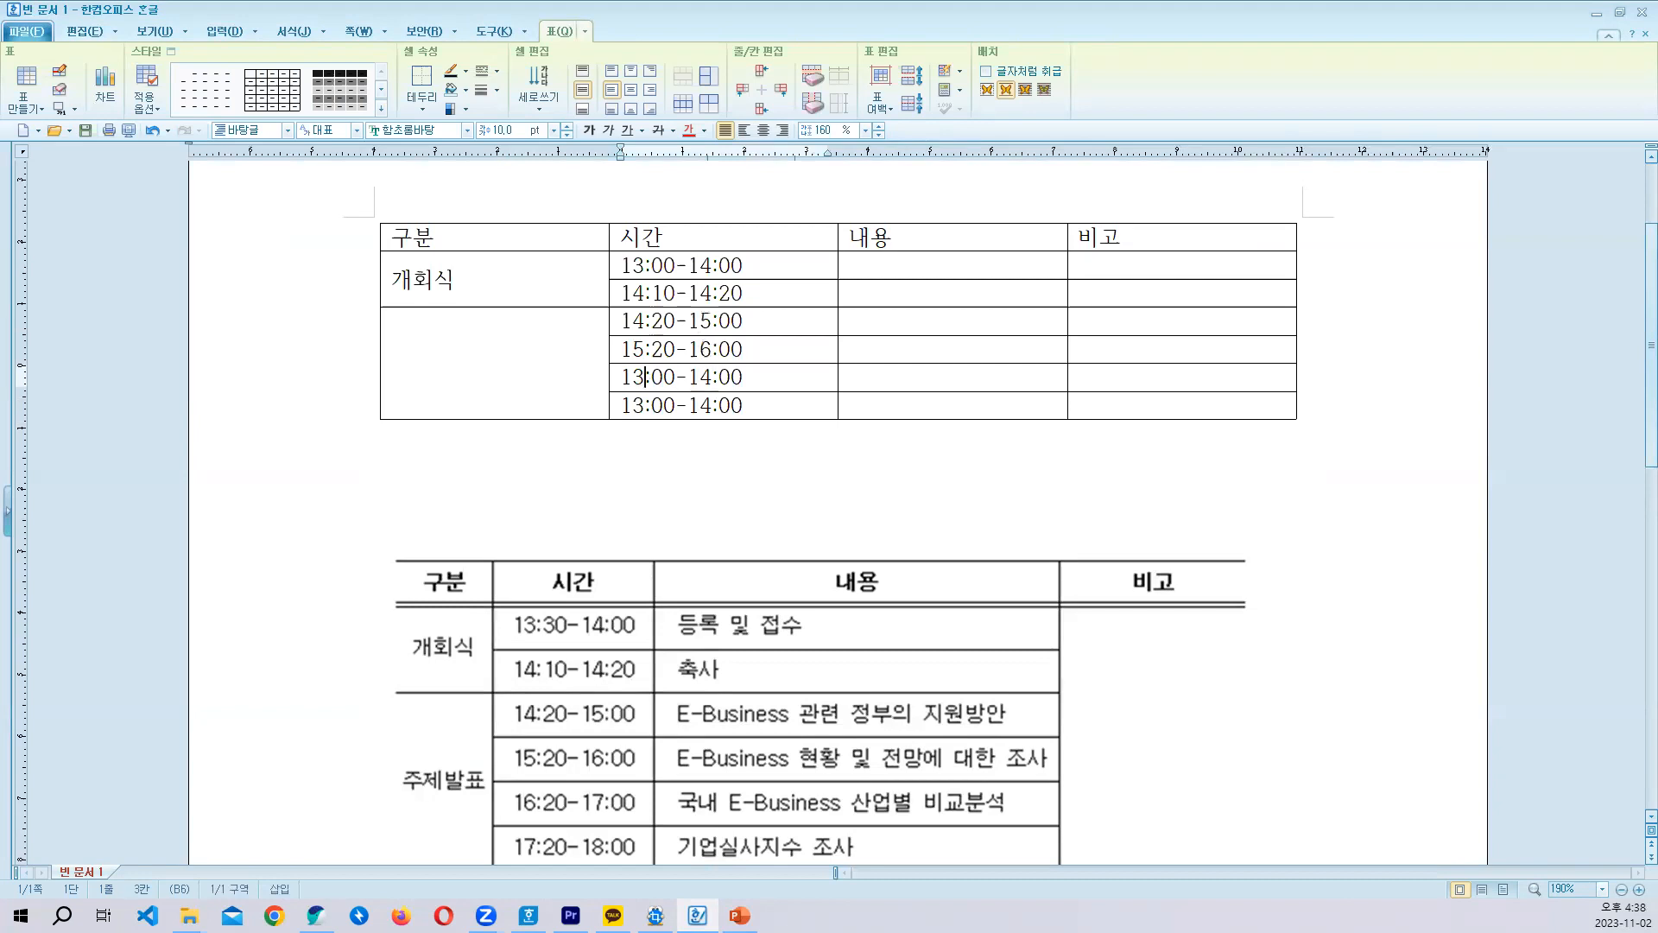
key("Delete")
type("6")
key("Right")
key("Delete")
type("2")
key("Delete")
type("7")
- Change the last time entry under 시간 to 17:20-18:00
key("Down")
key("Left")
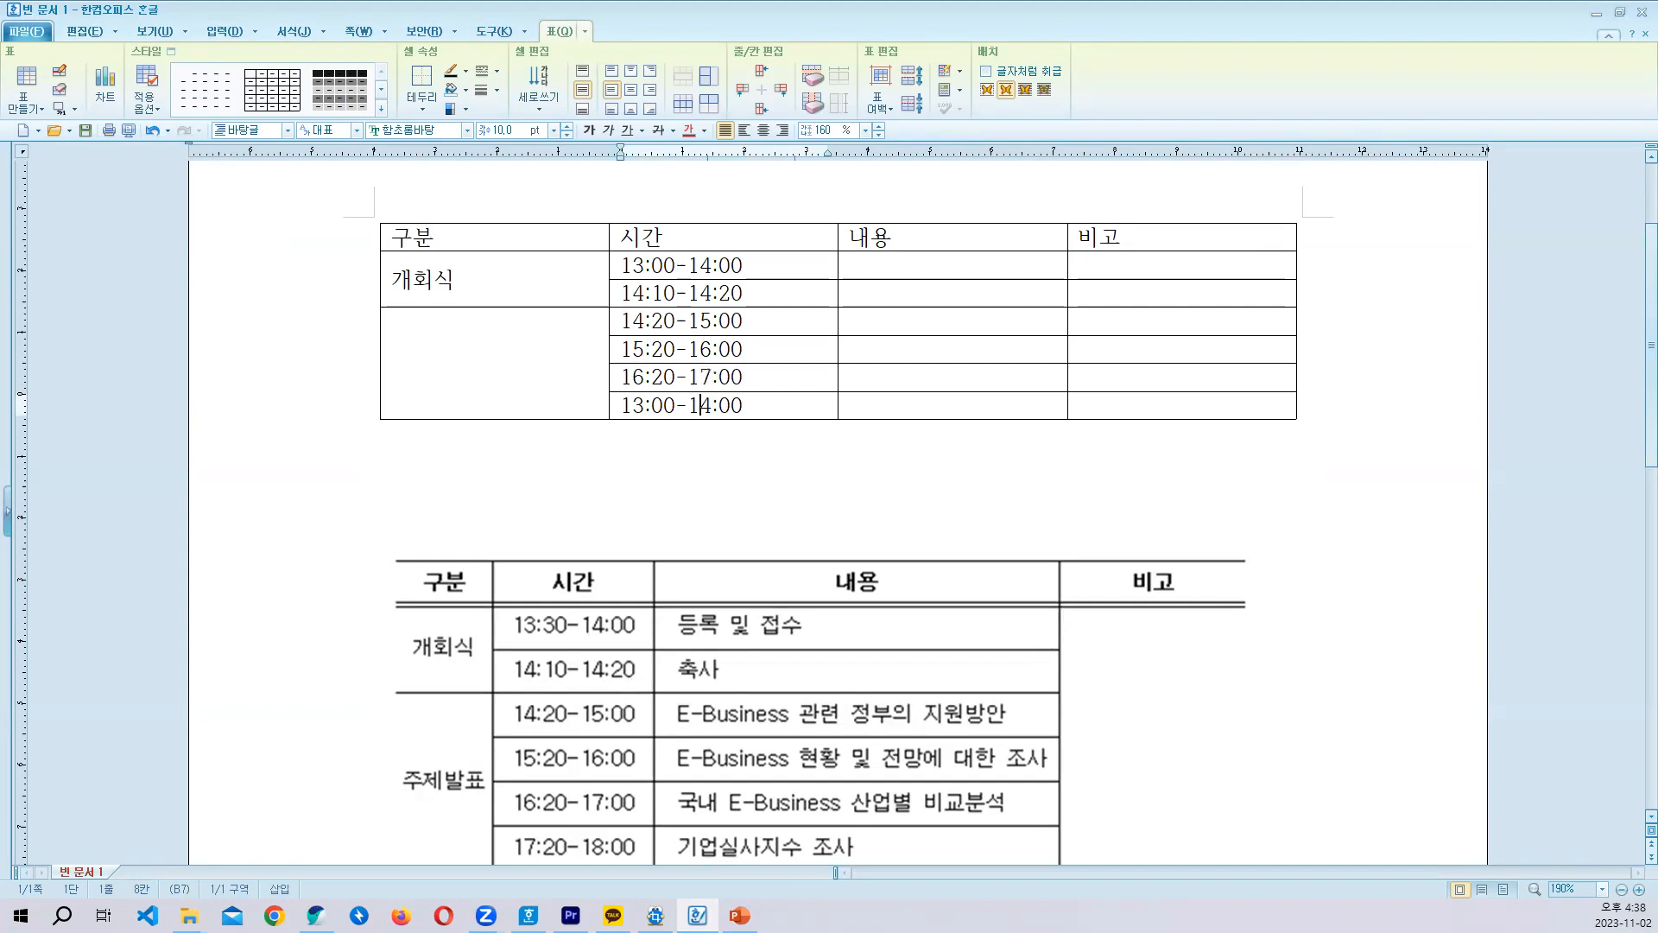
key("Delete")
type("7")
key("Right")
key("Delete")
type("2")
key("Delete")
type("8")
- Enter 등록 및 접수 in the first cell under 내용
left_click(943, 267)
type("E,DF")
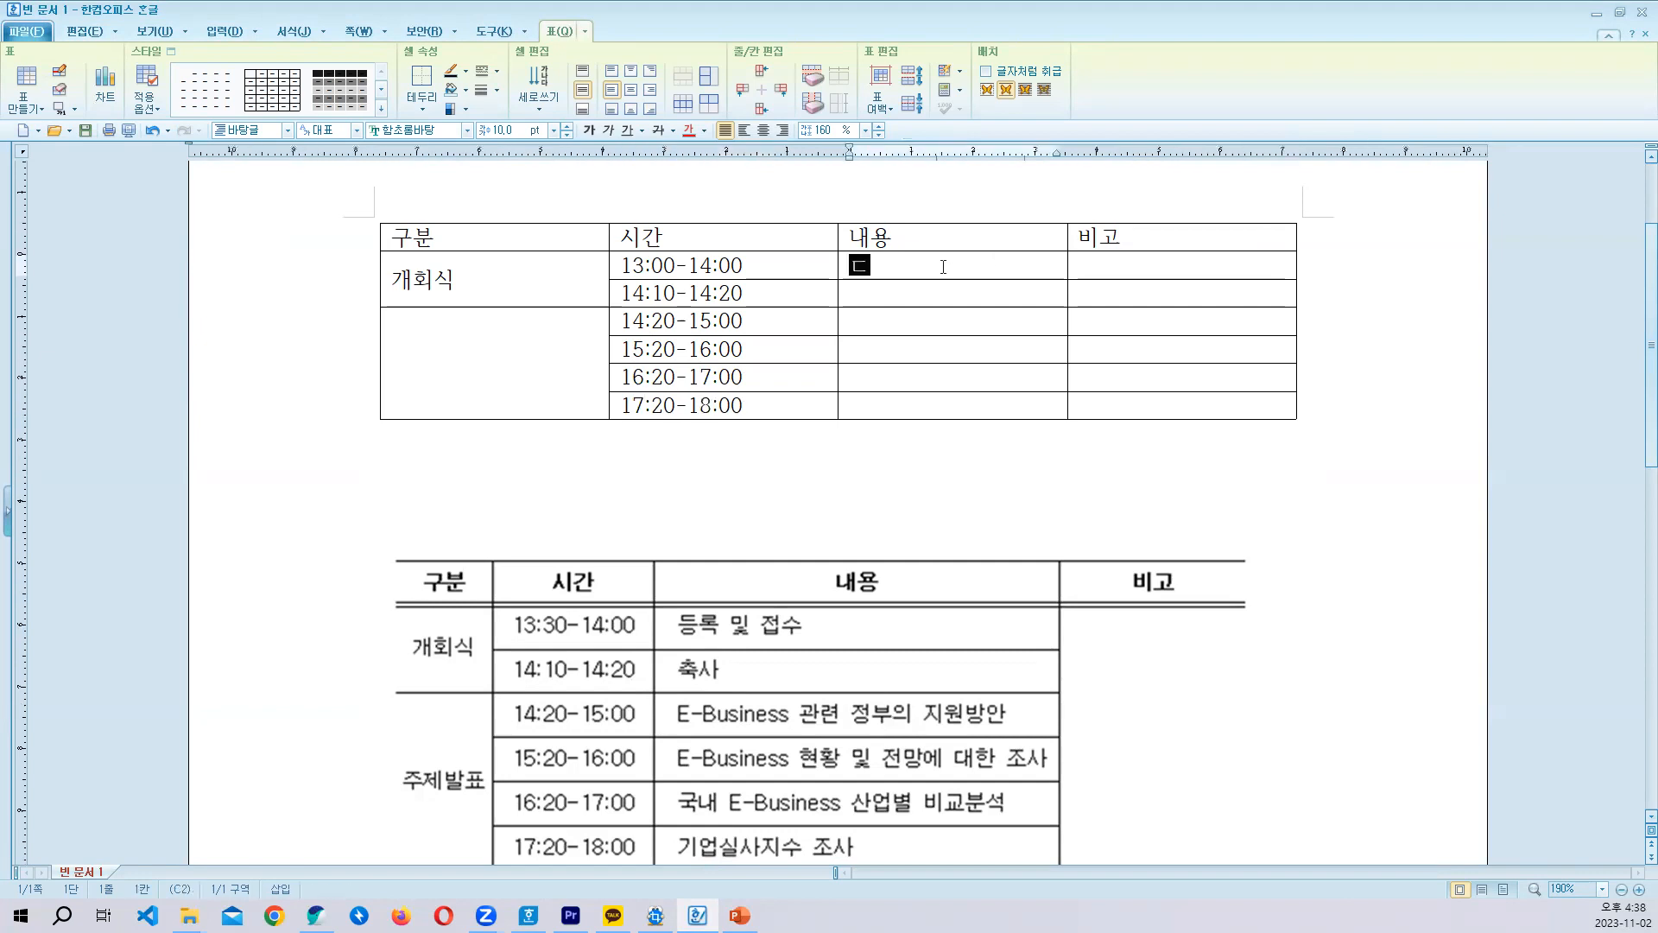
key("BackSpace")
key("BackSpace")
key("BackSpace")
key("BackSpace")
type("등")
type("록 및 저")
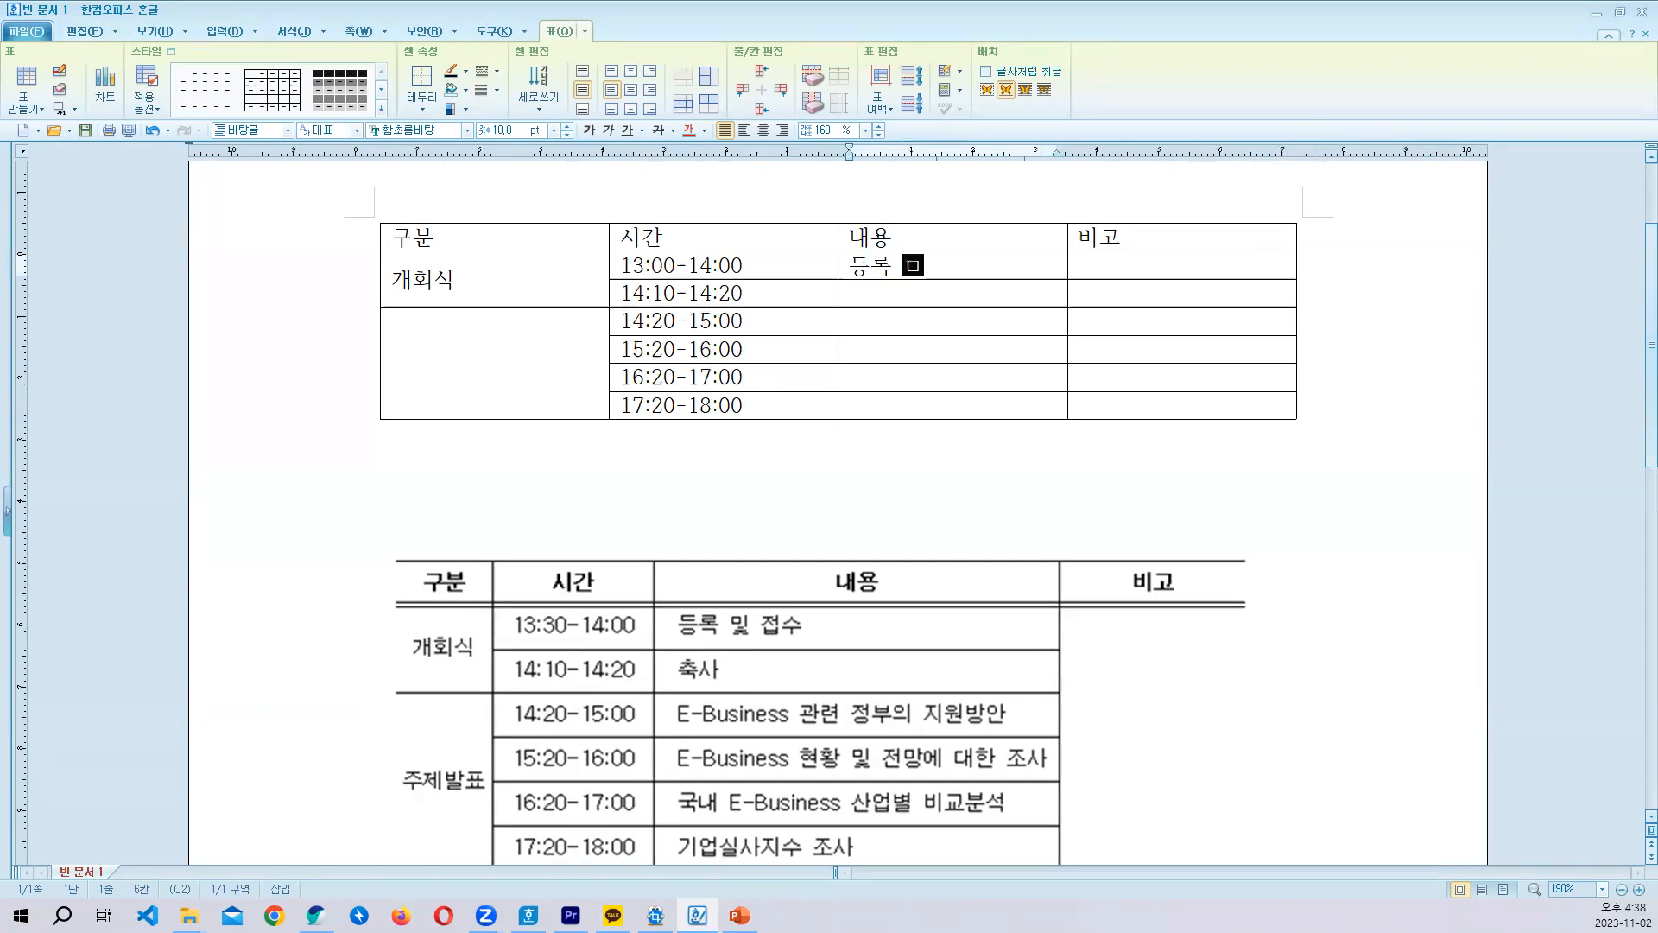
type("ㅂ수")
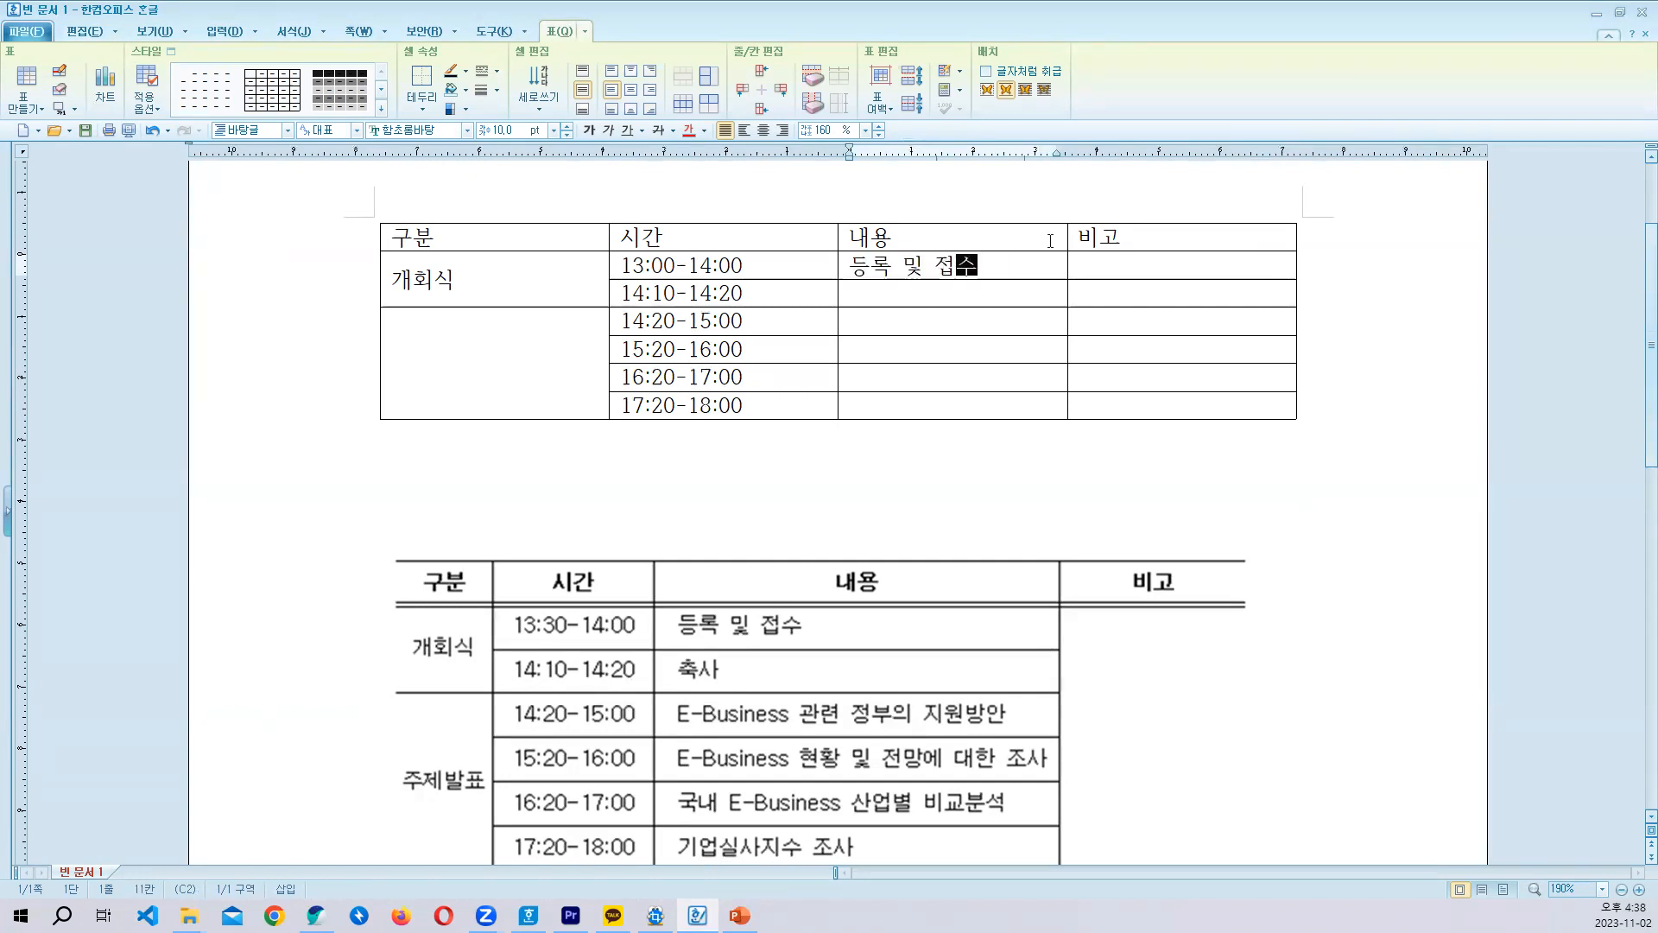
- Merge the six cells under 비고 into one, and enter 축사 under 내용 in the 14:10-14:20 row
left_click_drag(1103, 259, 1182, 406)
key("a")
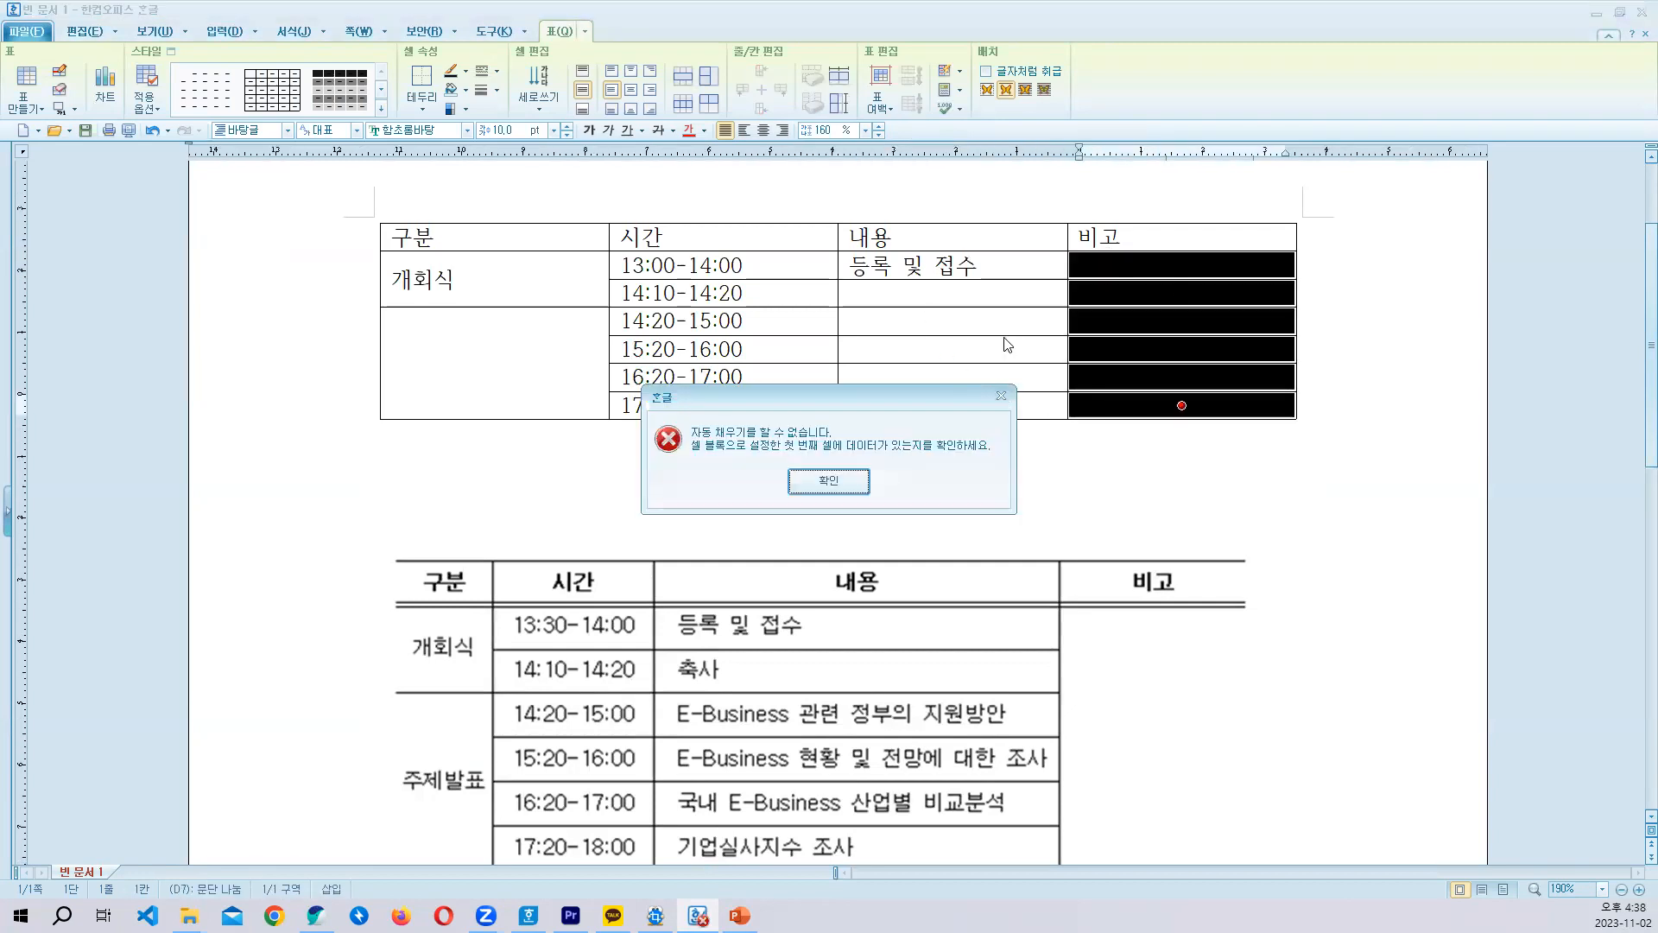
key("Return")
key("m")
left_click(946, 298)
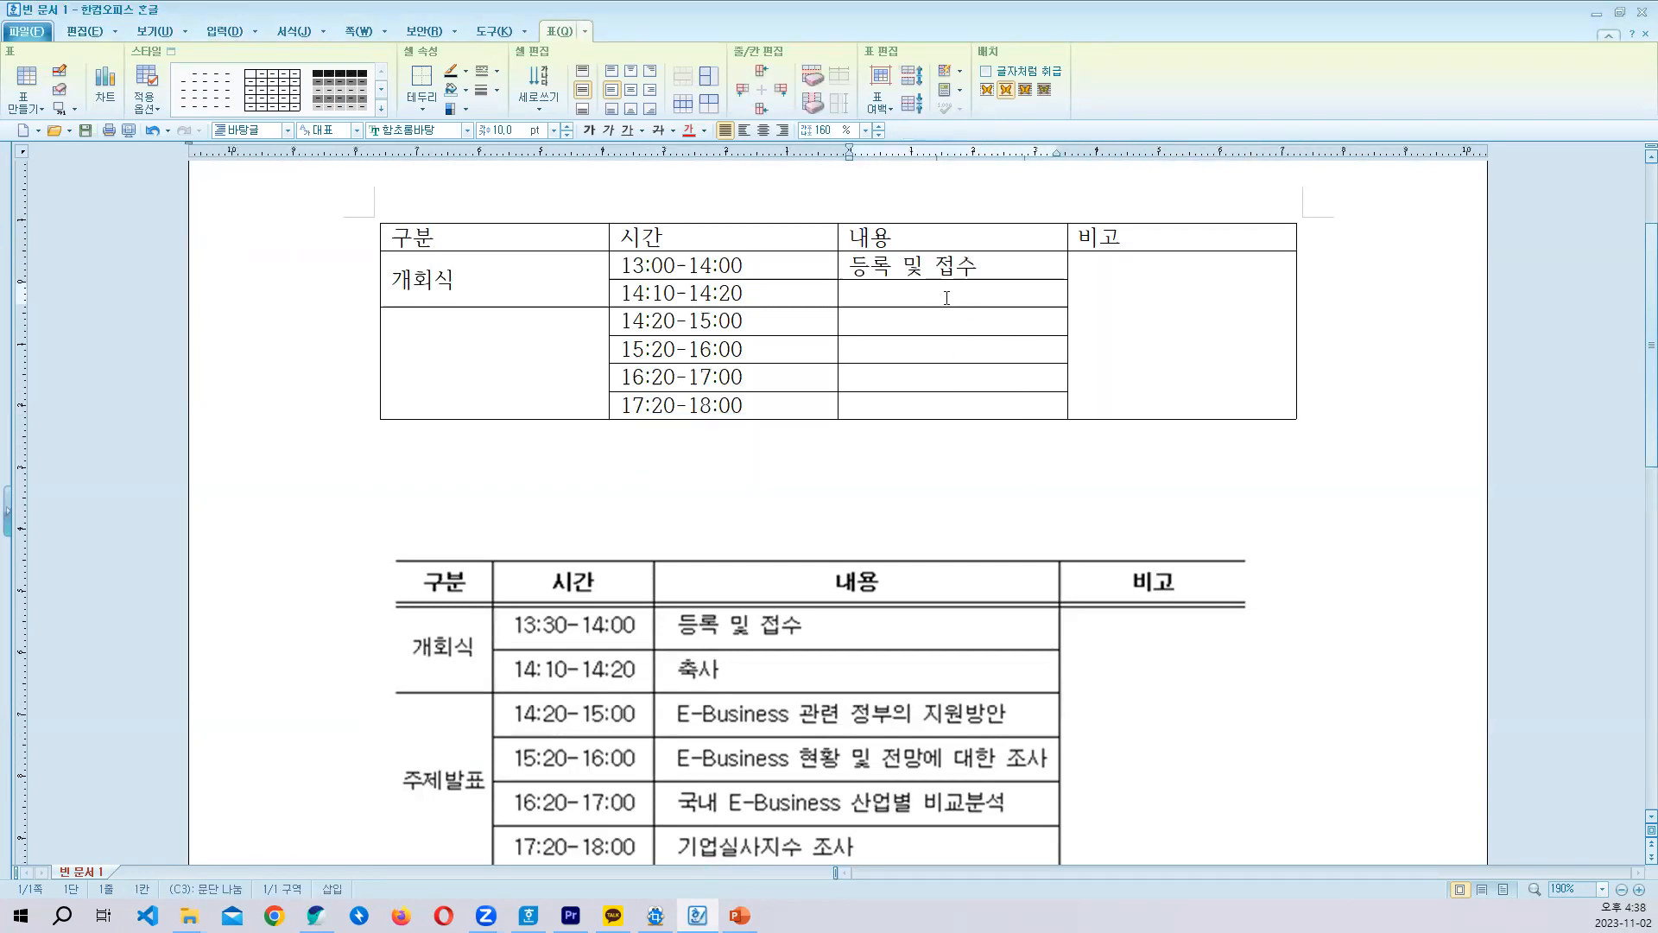
type("ㅊㅜㄱ사")
- Enter E-Business under 내용 in the 14:20-15:00 row, correcting its capitalization
left_click(878, 323)
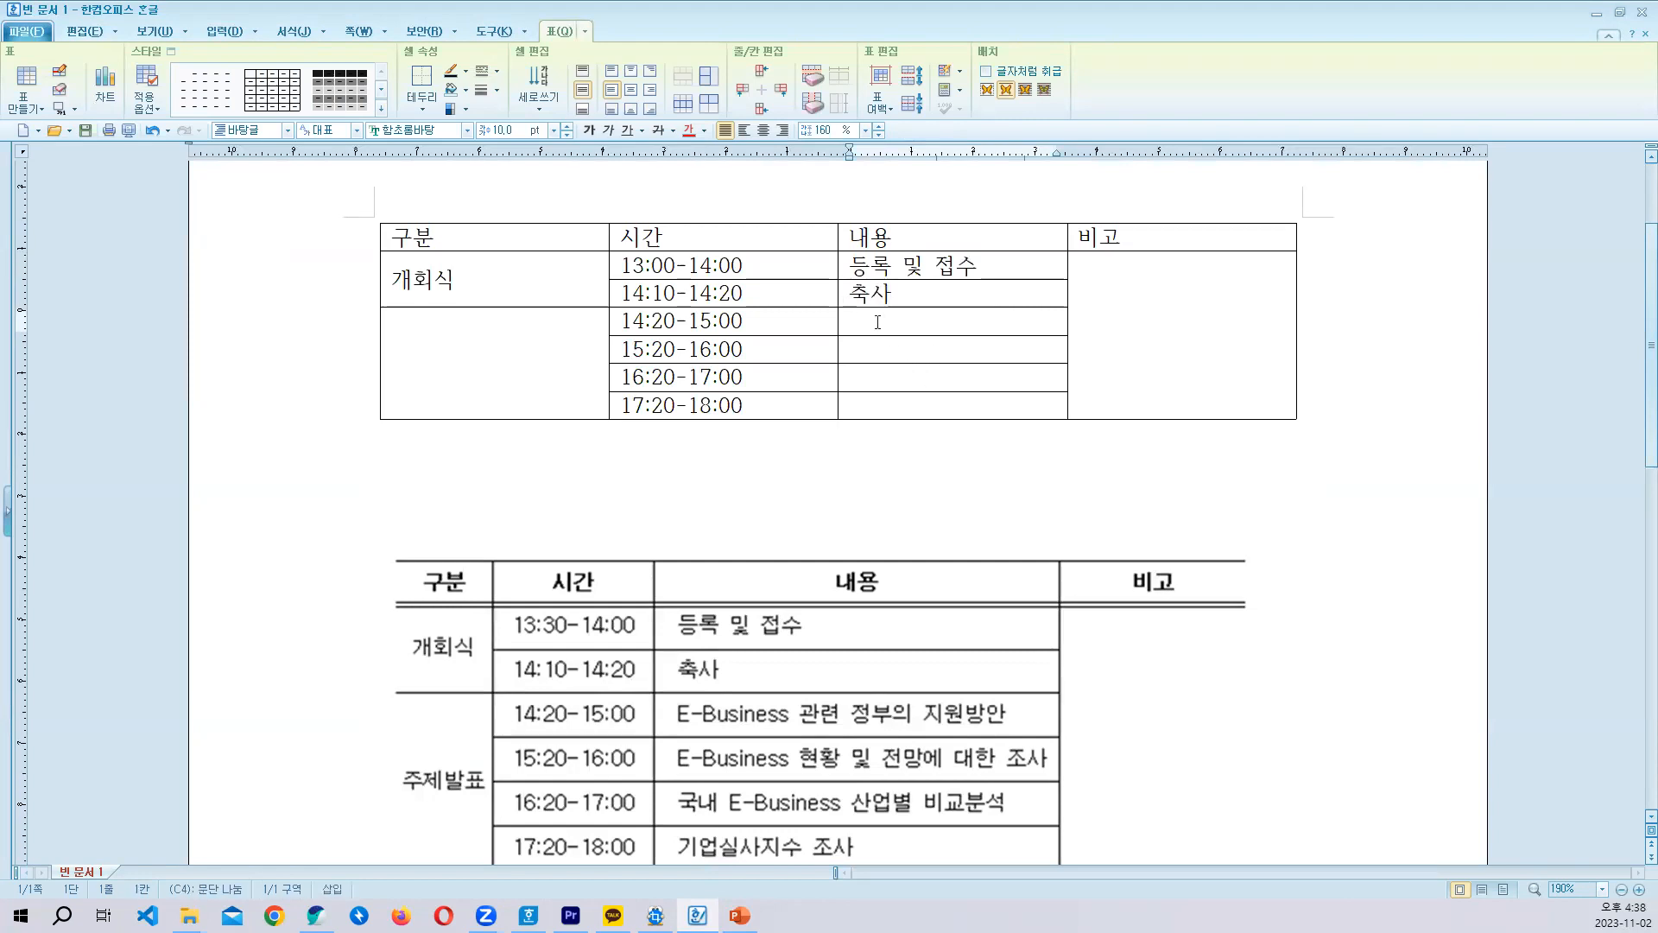
type("e")
key("BackSpace")
type("e-")
type("E")
type("-b")
type("USINES")
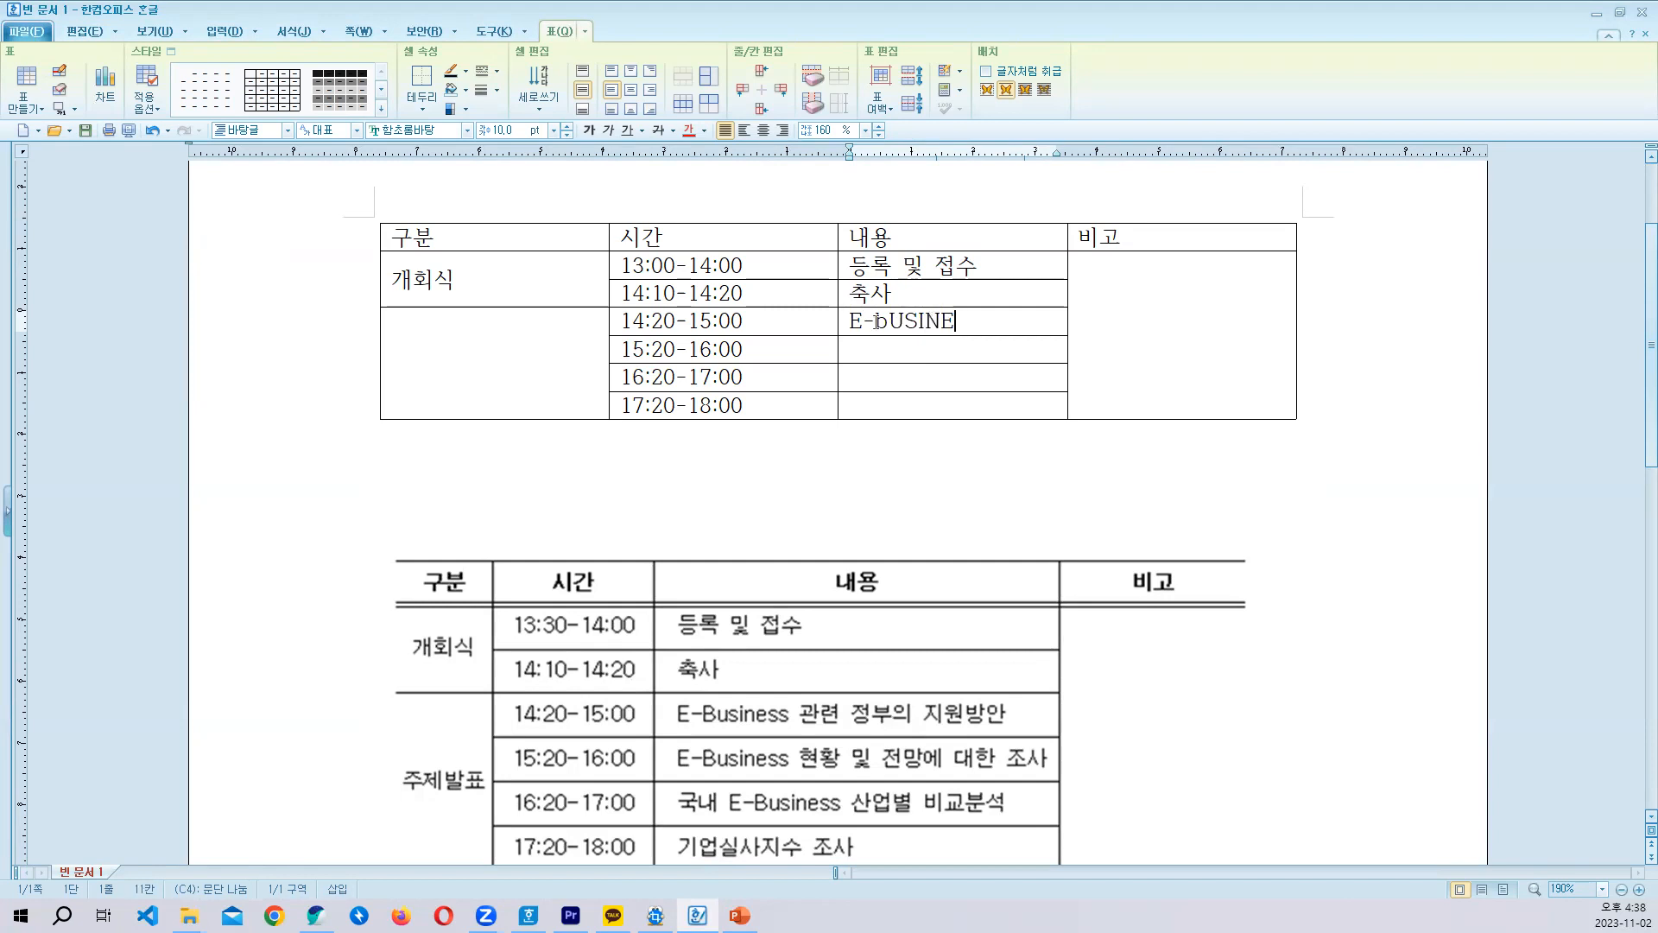
key("BackSpace")
key("BackSpace")
key("BackSpace")
key("BackSpace")
key("BackSpace")
key("BackSpace")
key("BackSpace")
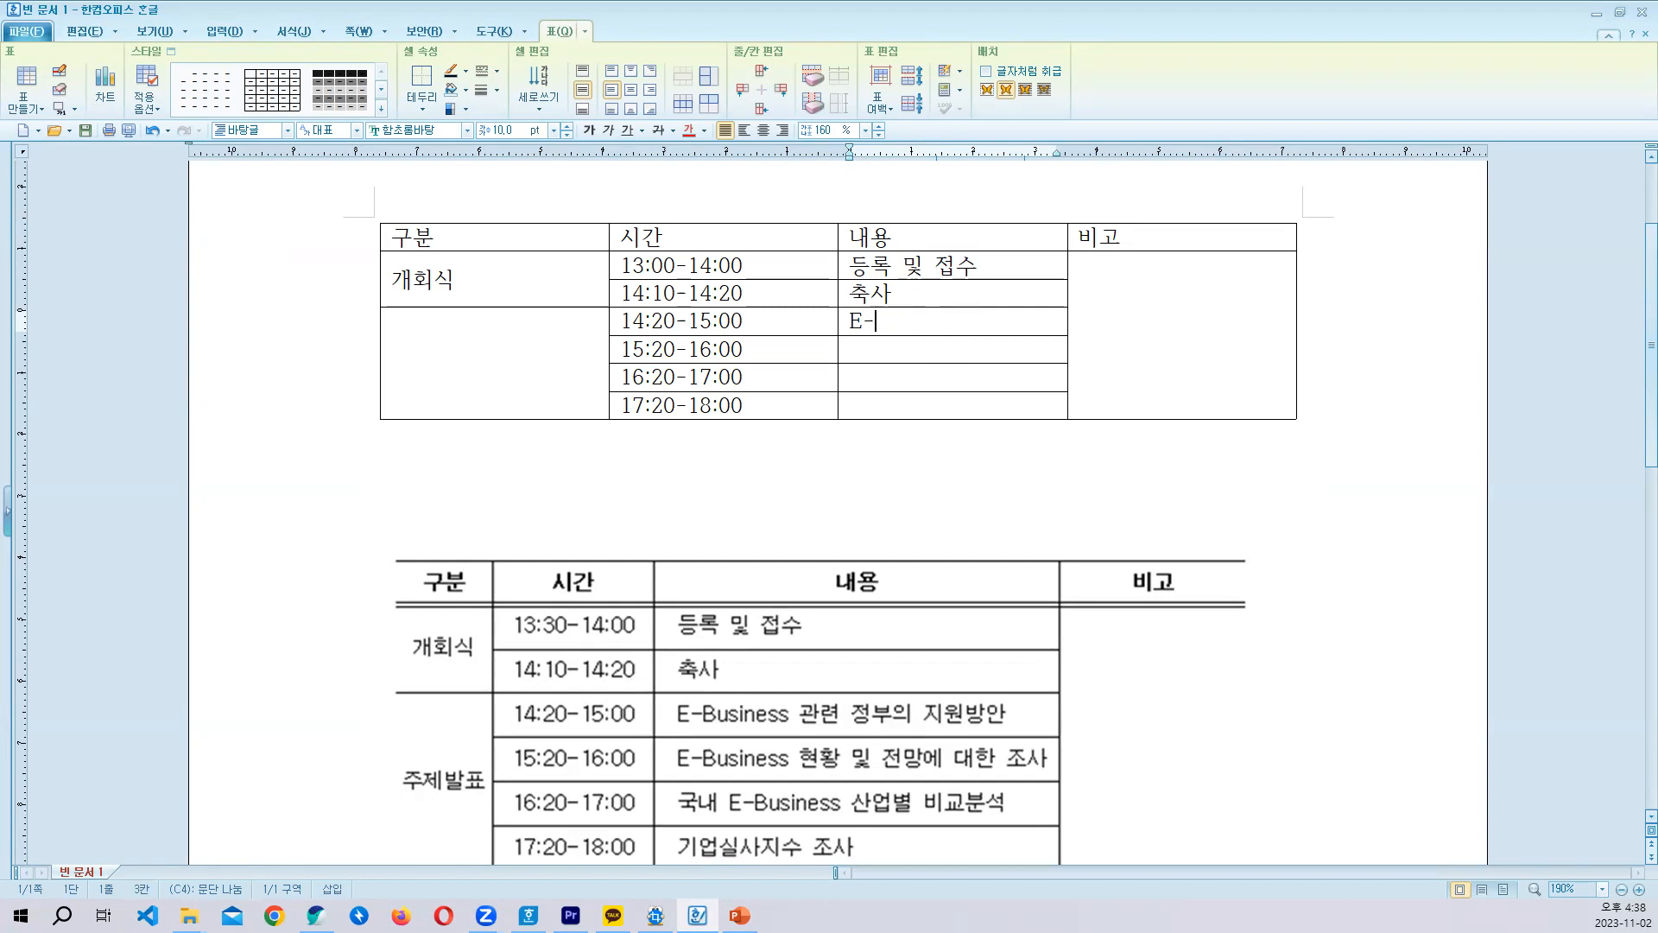
type("Business")
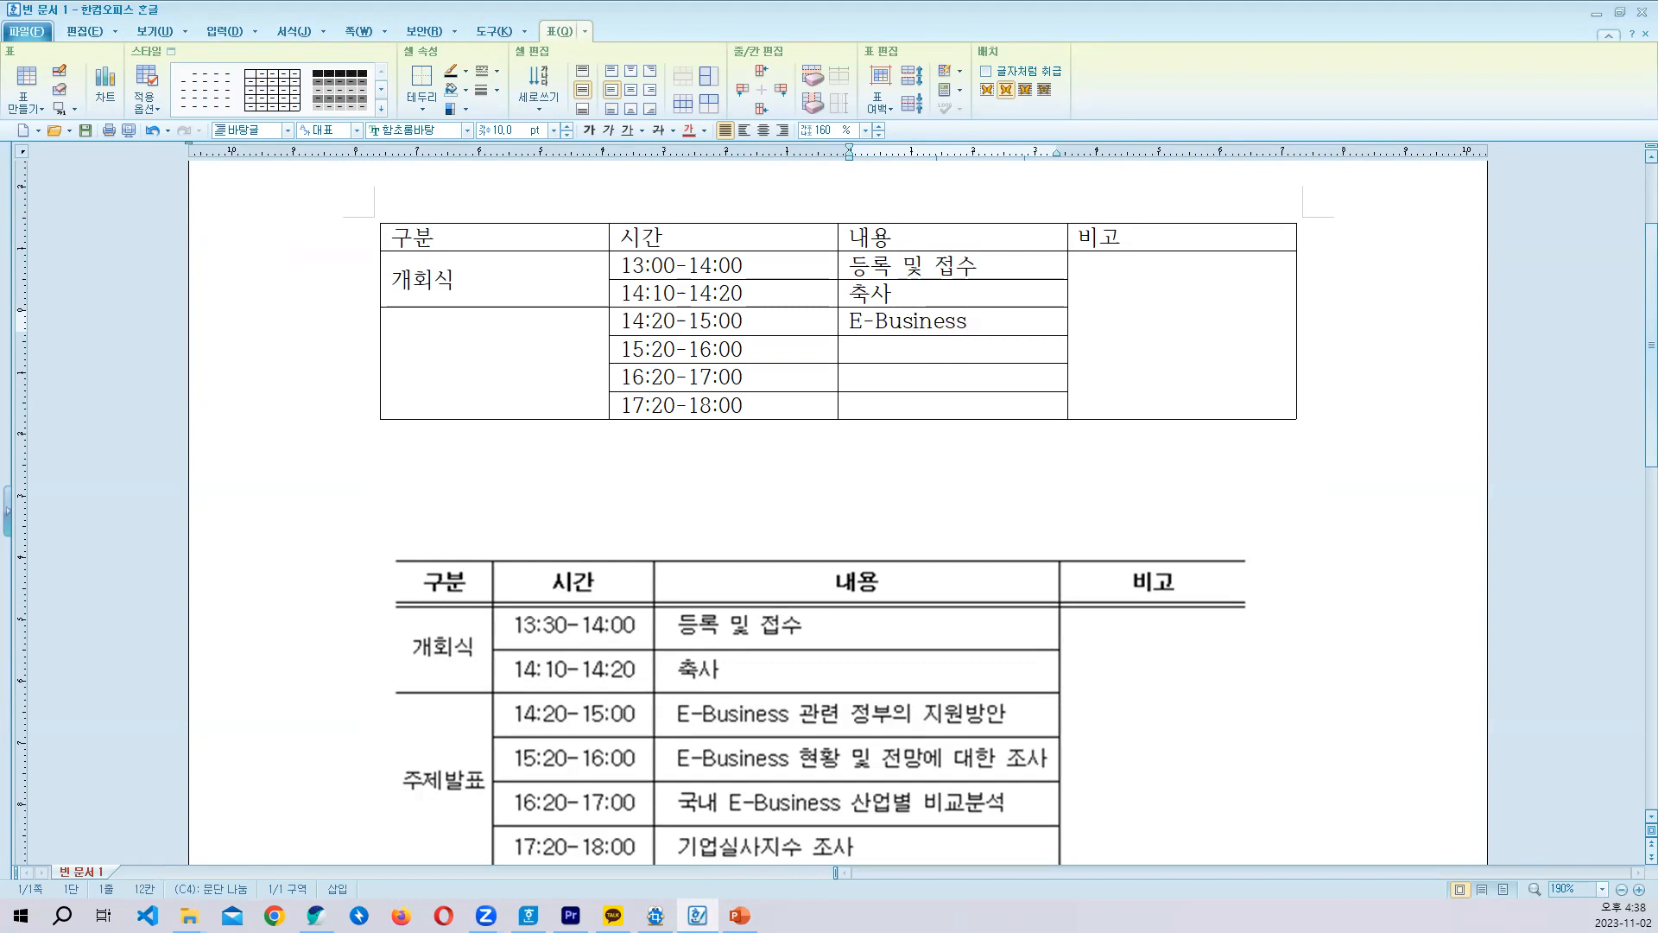
- Autofill E-Business from the 14:20-15:00 row into the two 내용 cells beneath it
left_click_drag(950, 321, 908, 387)
left_click_drag(907, 320, 901, 377)
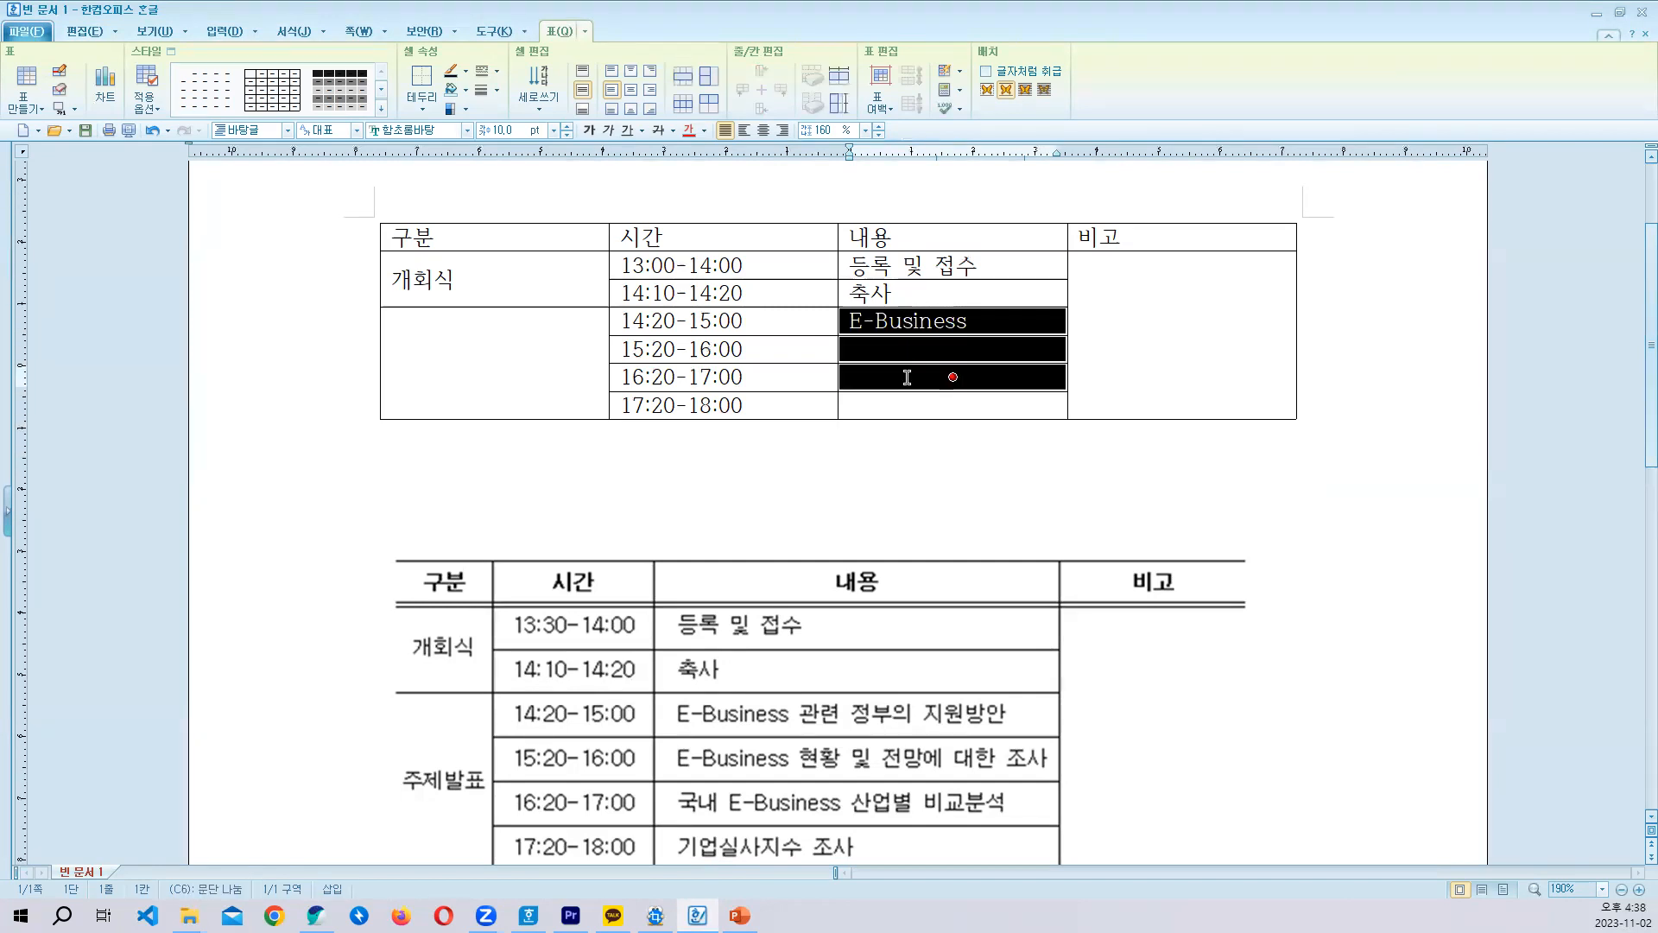
key("a")
- Complete the 14:20-15:00 row's content to read E-Business 관련 정부의 지원방안
left_click(970, 322)
type("rh")
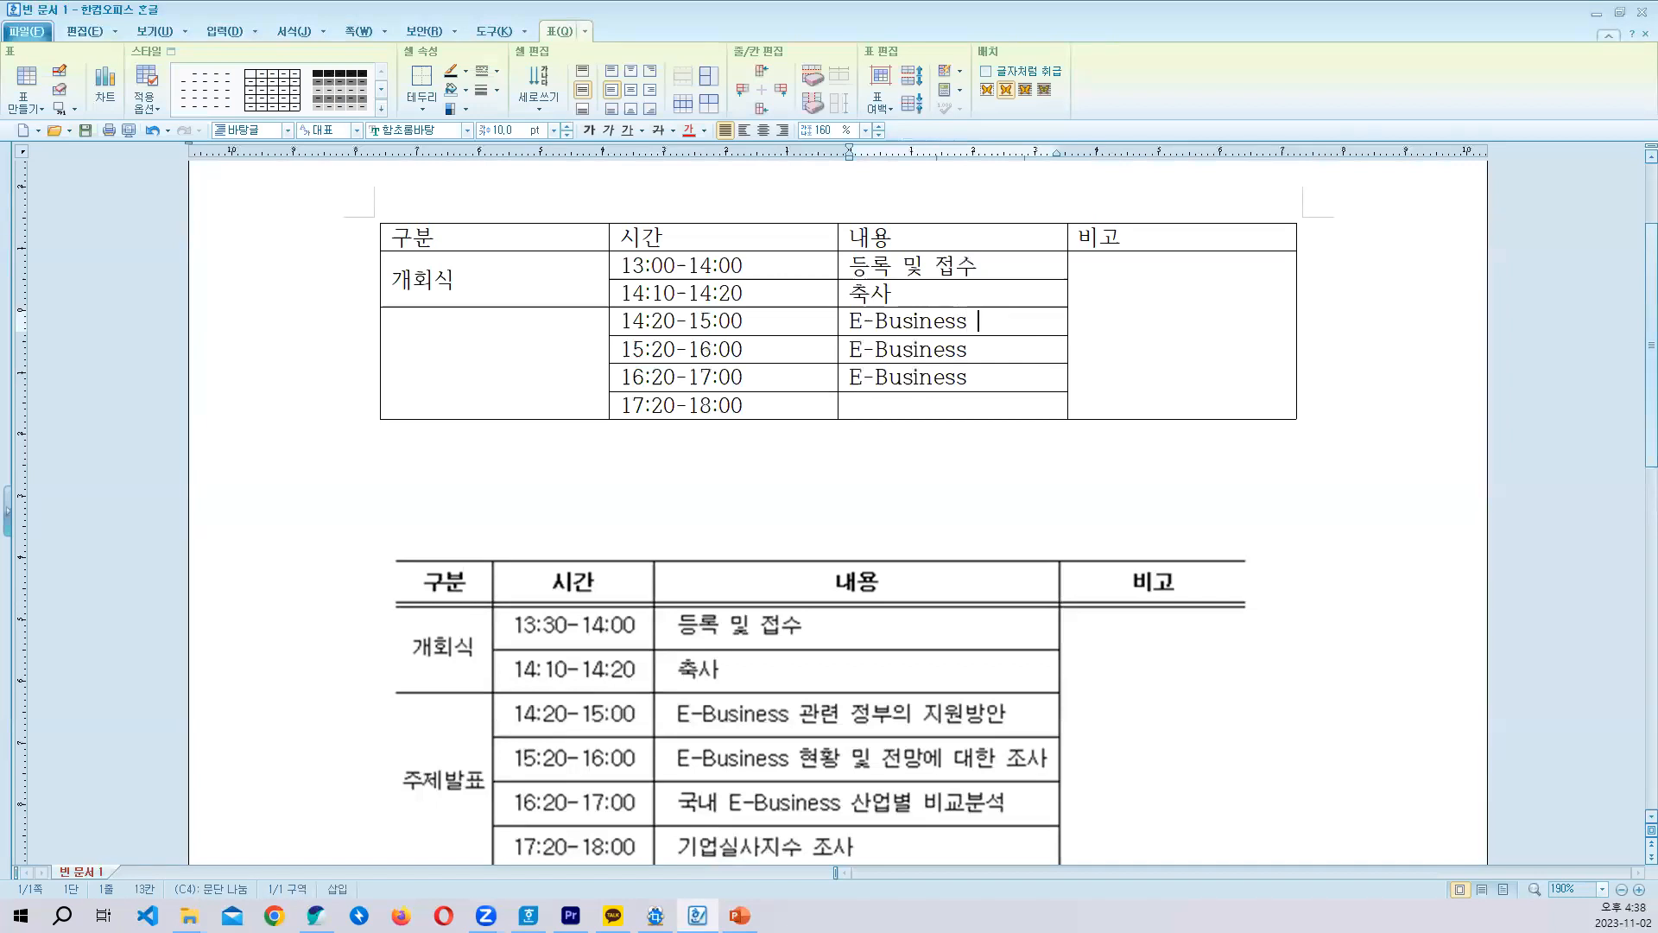
key("BackSpace")
key("BackSpace")
key("Hangul")
type("과ㄴ련 정부으ㅣ")
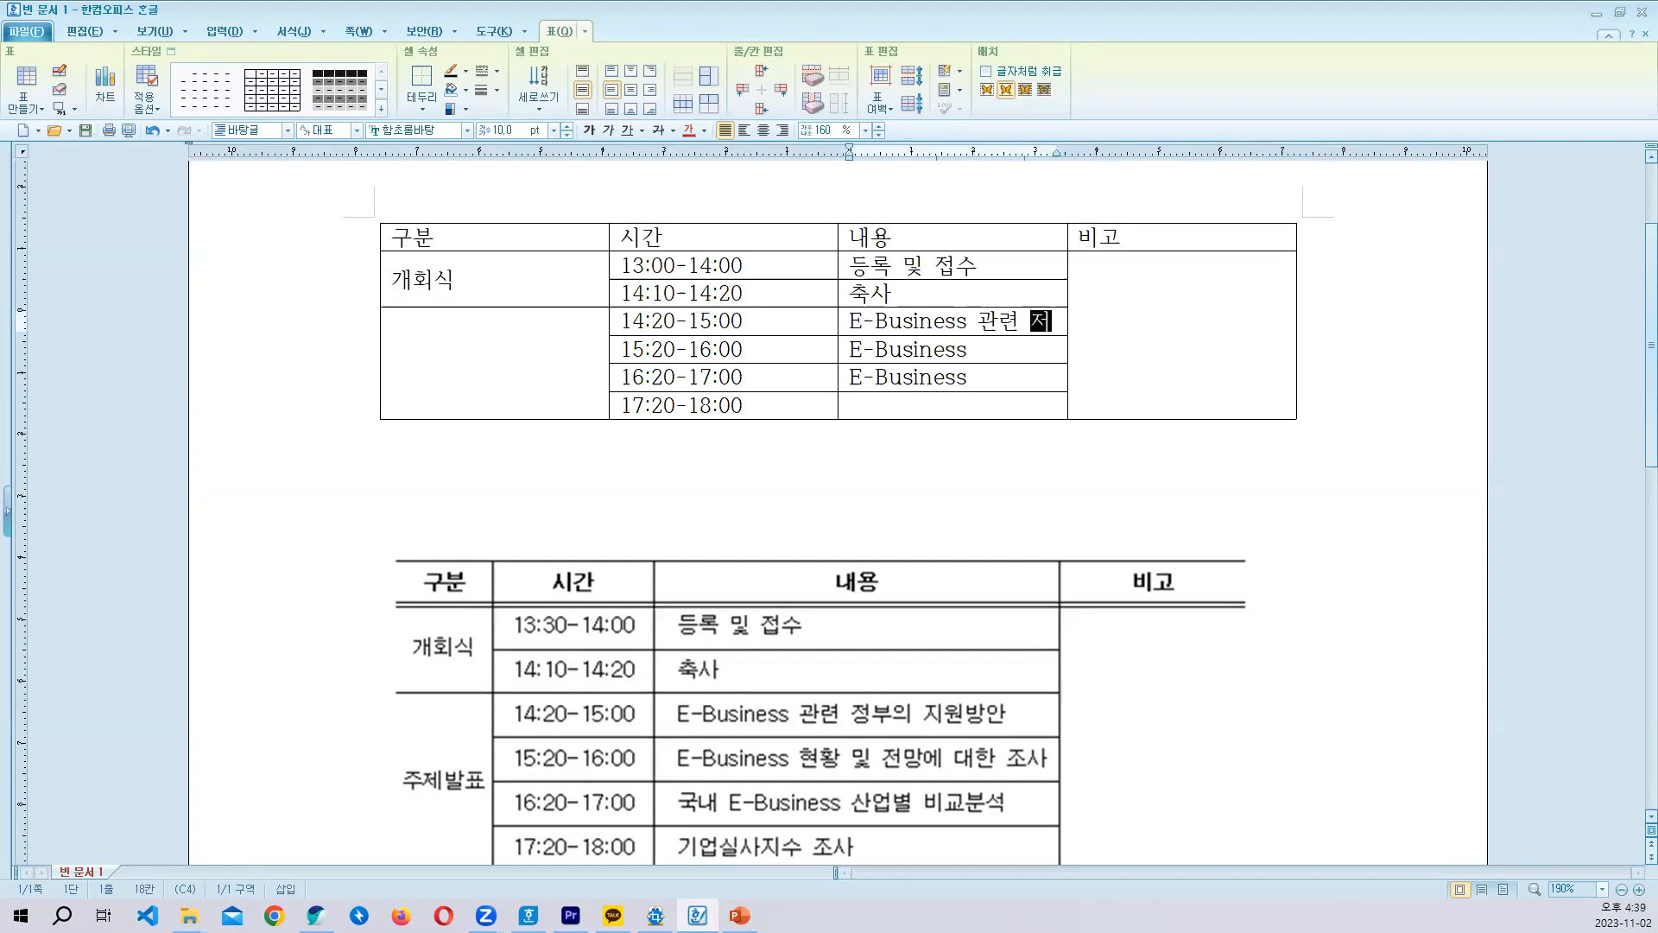
type("지원")
key("BackSpace")
key("BackSpace")
key("BackSpace")
key("BackSpace")
key("BackSpace")
key("BackSpace")
key("BackSpace")
key("BackSpace")
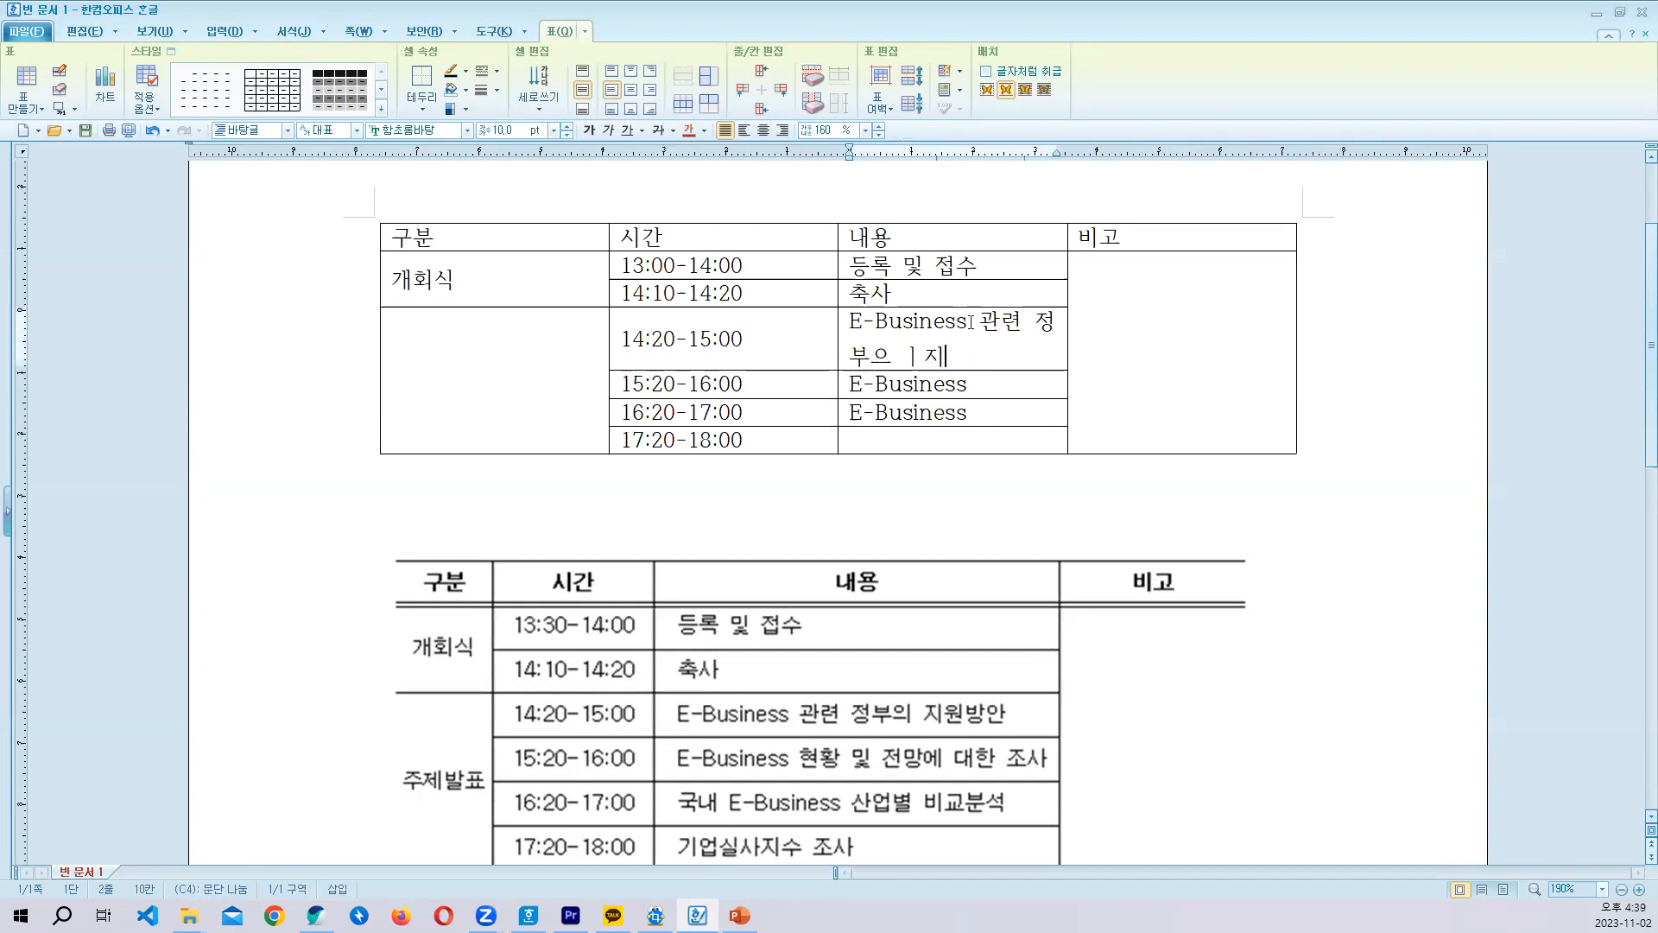
type("의 지원방안")
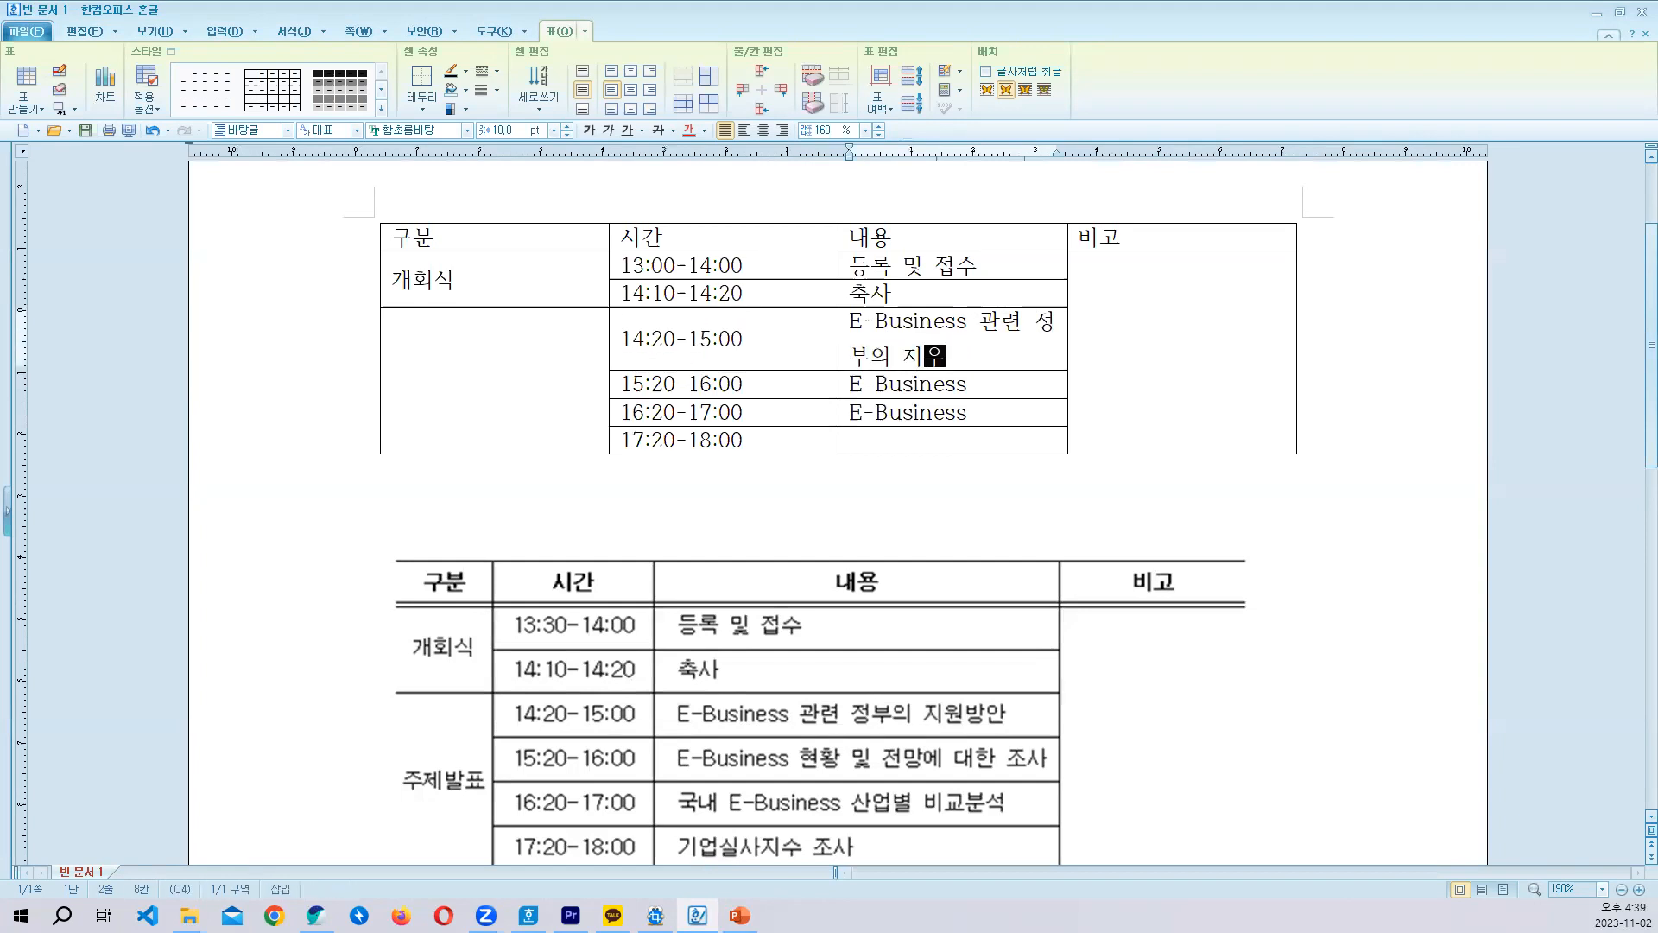
- Complete the 15:20-16:00 row's content to read E-Business 현황 및 전망에 대한 조사
key("Down")
type("혀황 및 저")
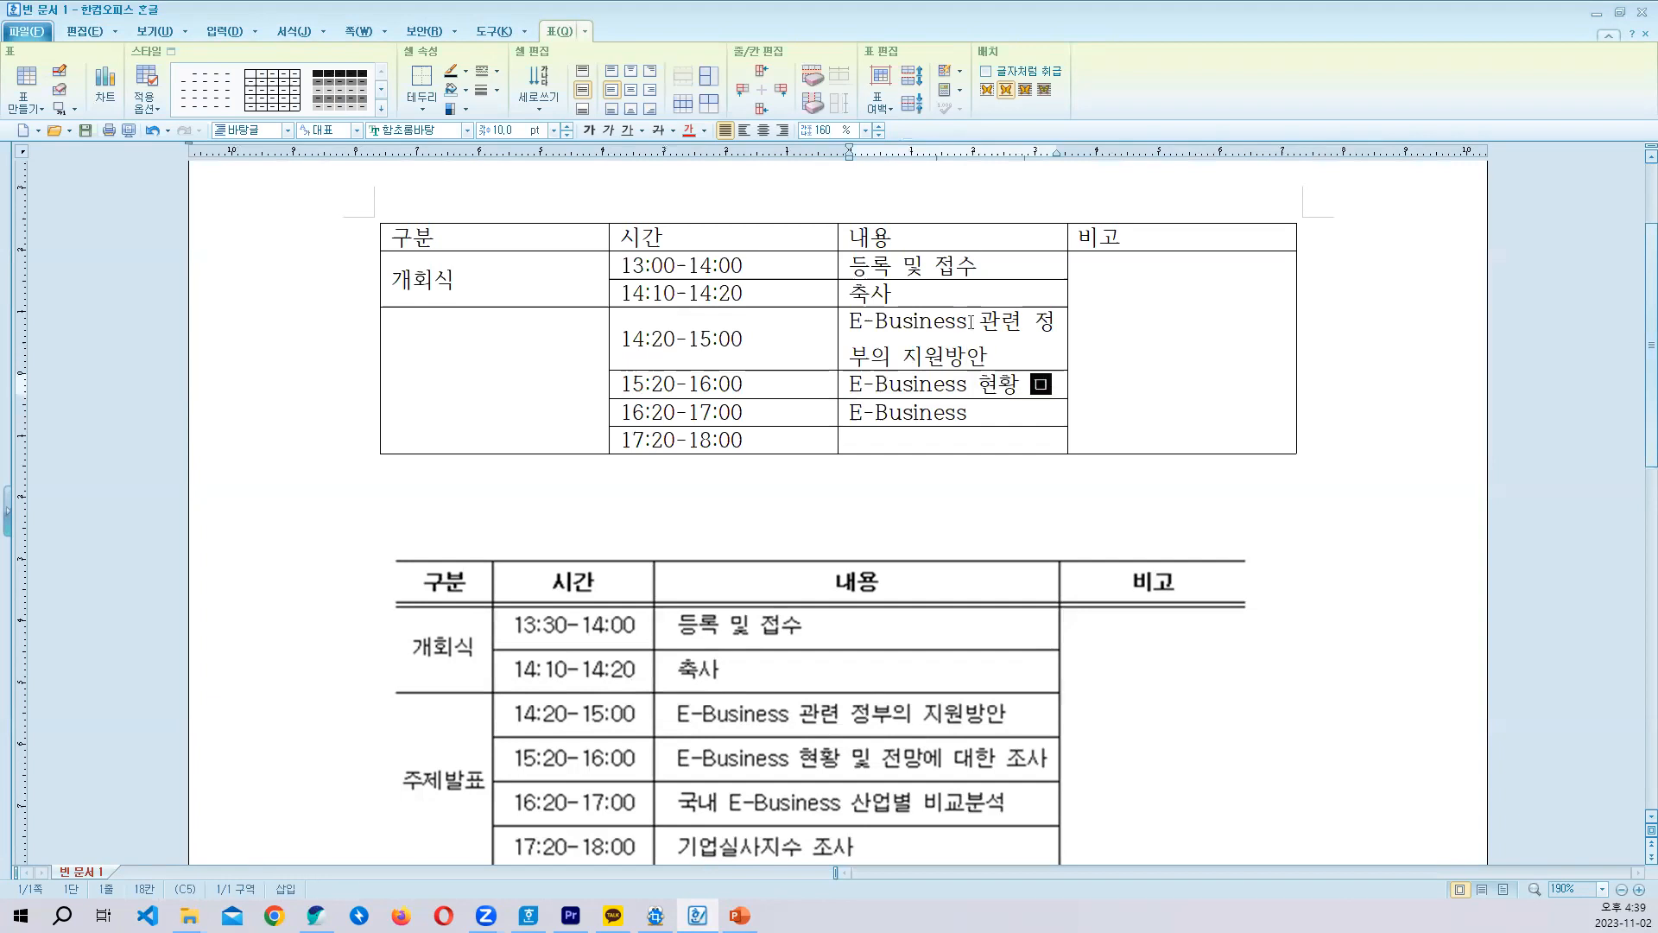
type("망에 대한 조사")
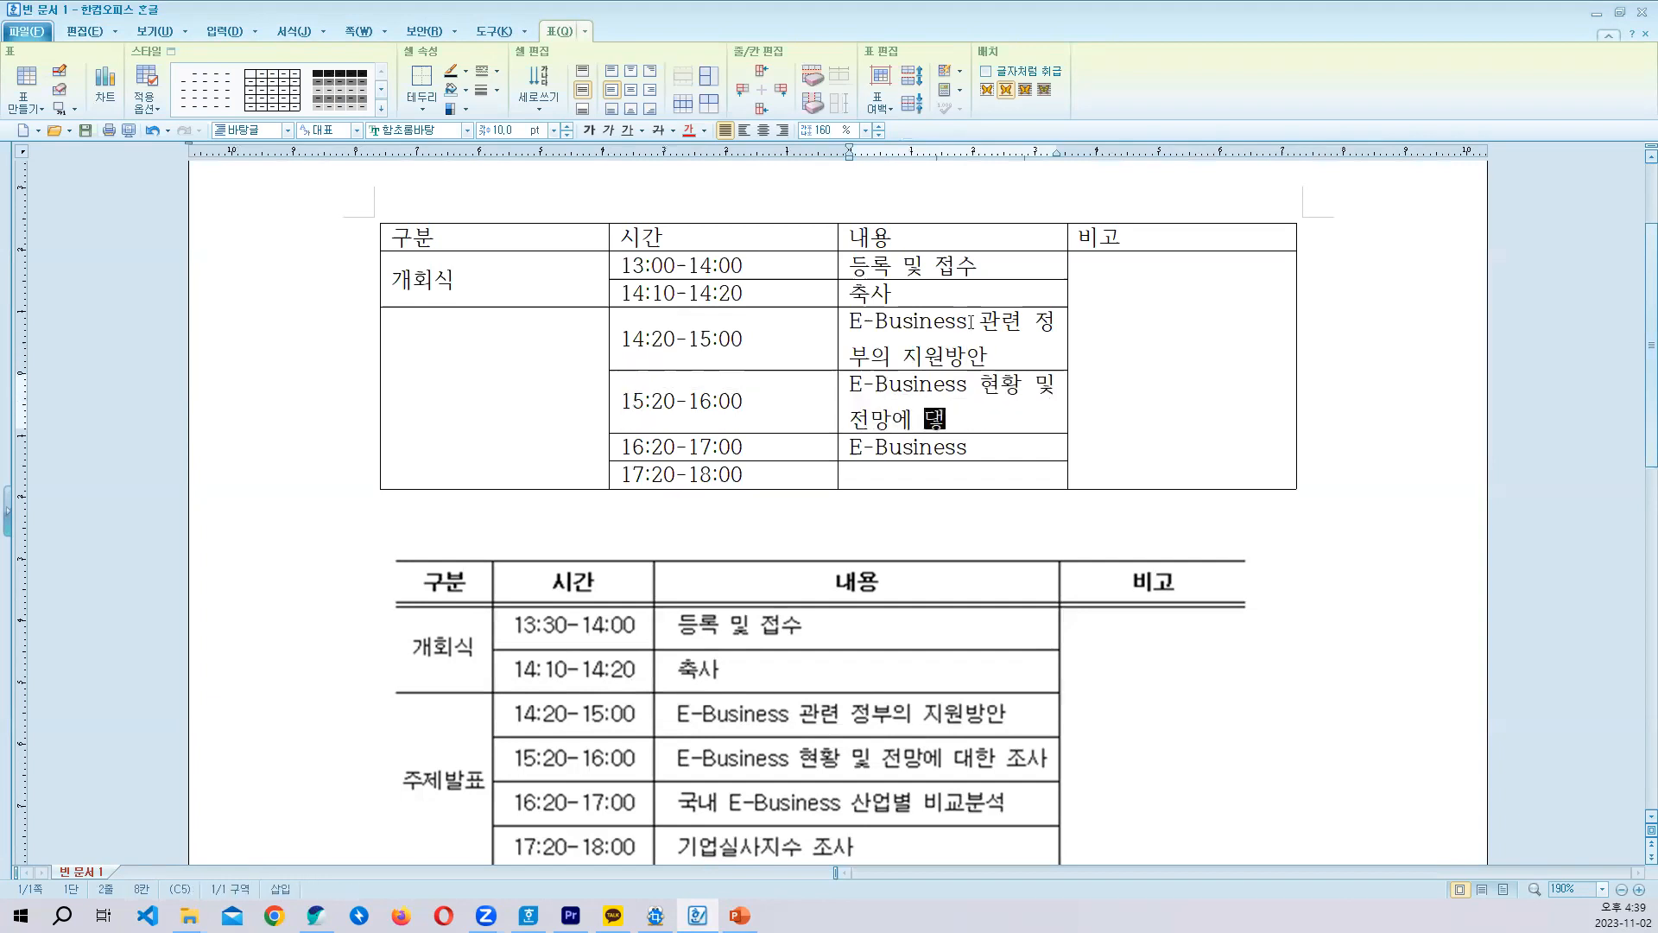
- Complete the 16:20-17:00 row's content to read 국내 E-Business 산업별 비교분석
key("Down")
key("Left")
key("Left")
key("Left")
key("Left")
key("Left")
key("Left")
key("Left")
key("Left")
key("Left")
key("Left")
type("국내 ")
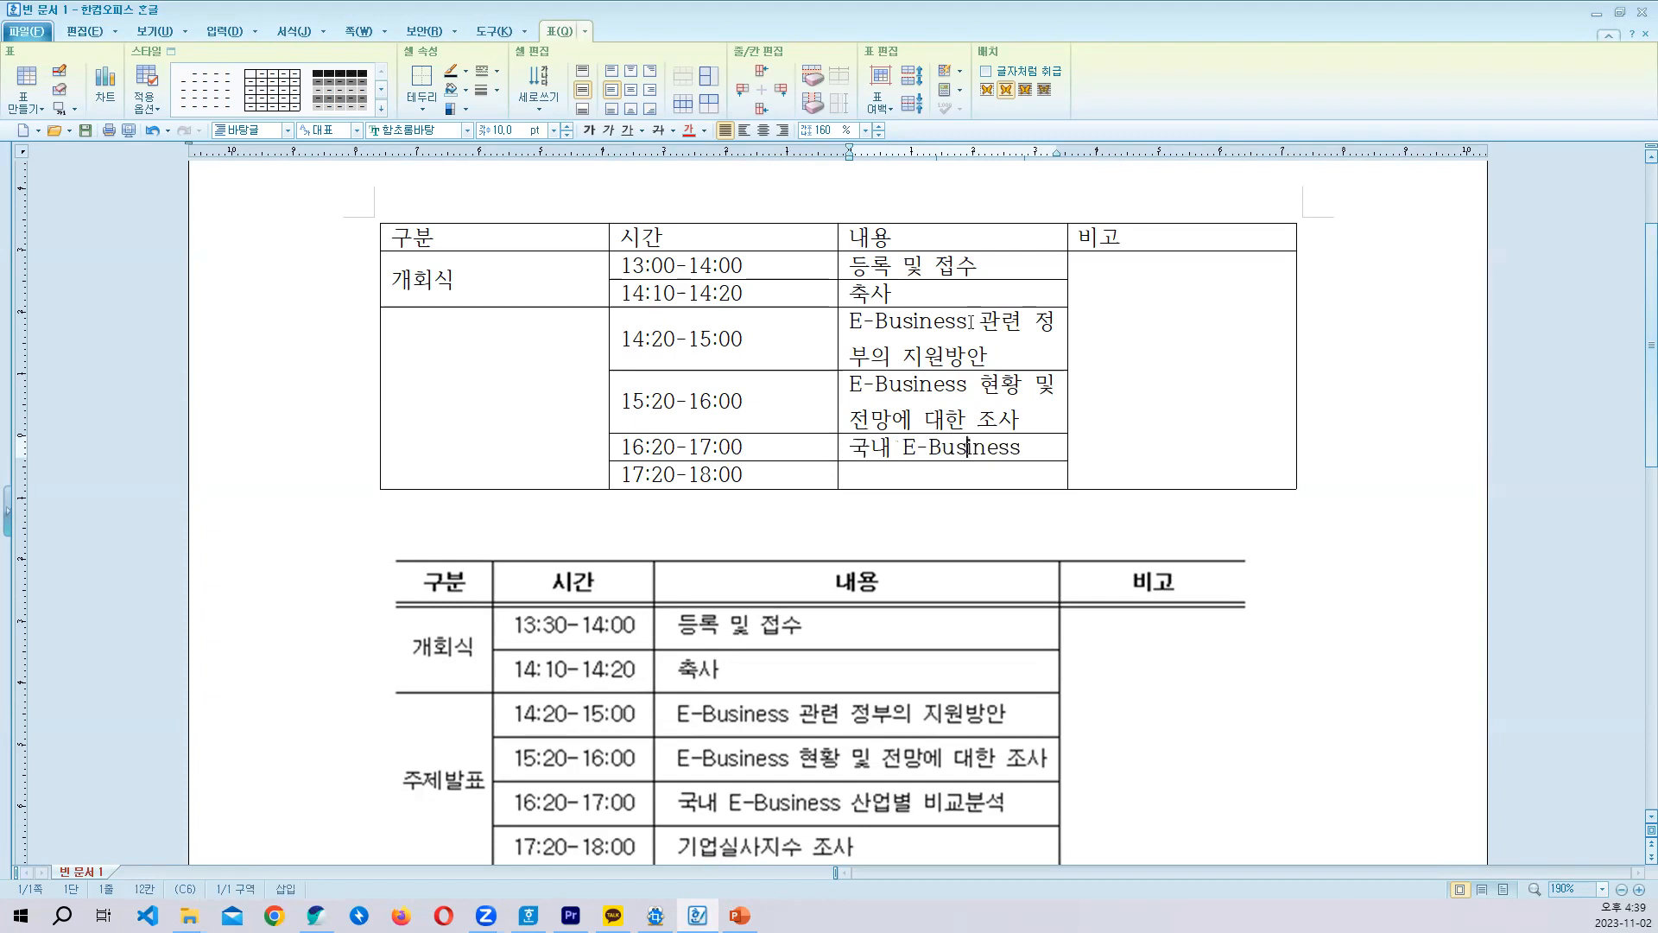
type(" 산어벼")
key("BackSpace")
key("BackSpace")
key("BackSpace")
key("BackSpace")
type("산ㅇ")
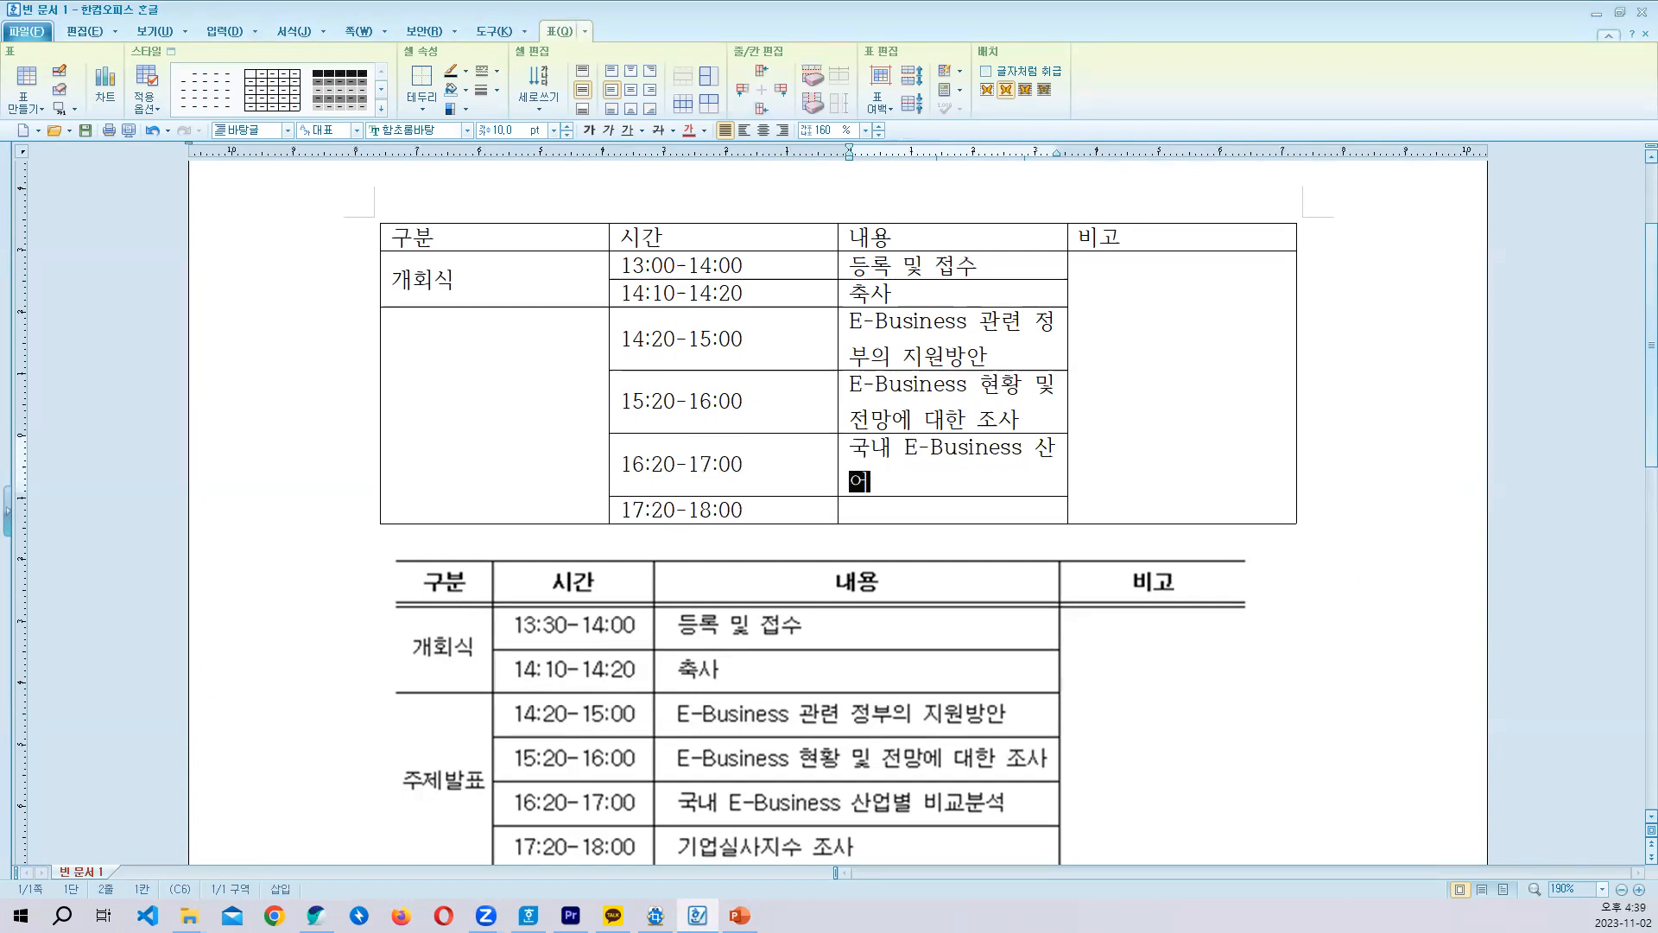
type("업별 비교분서")
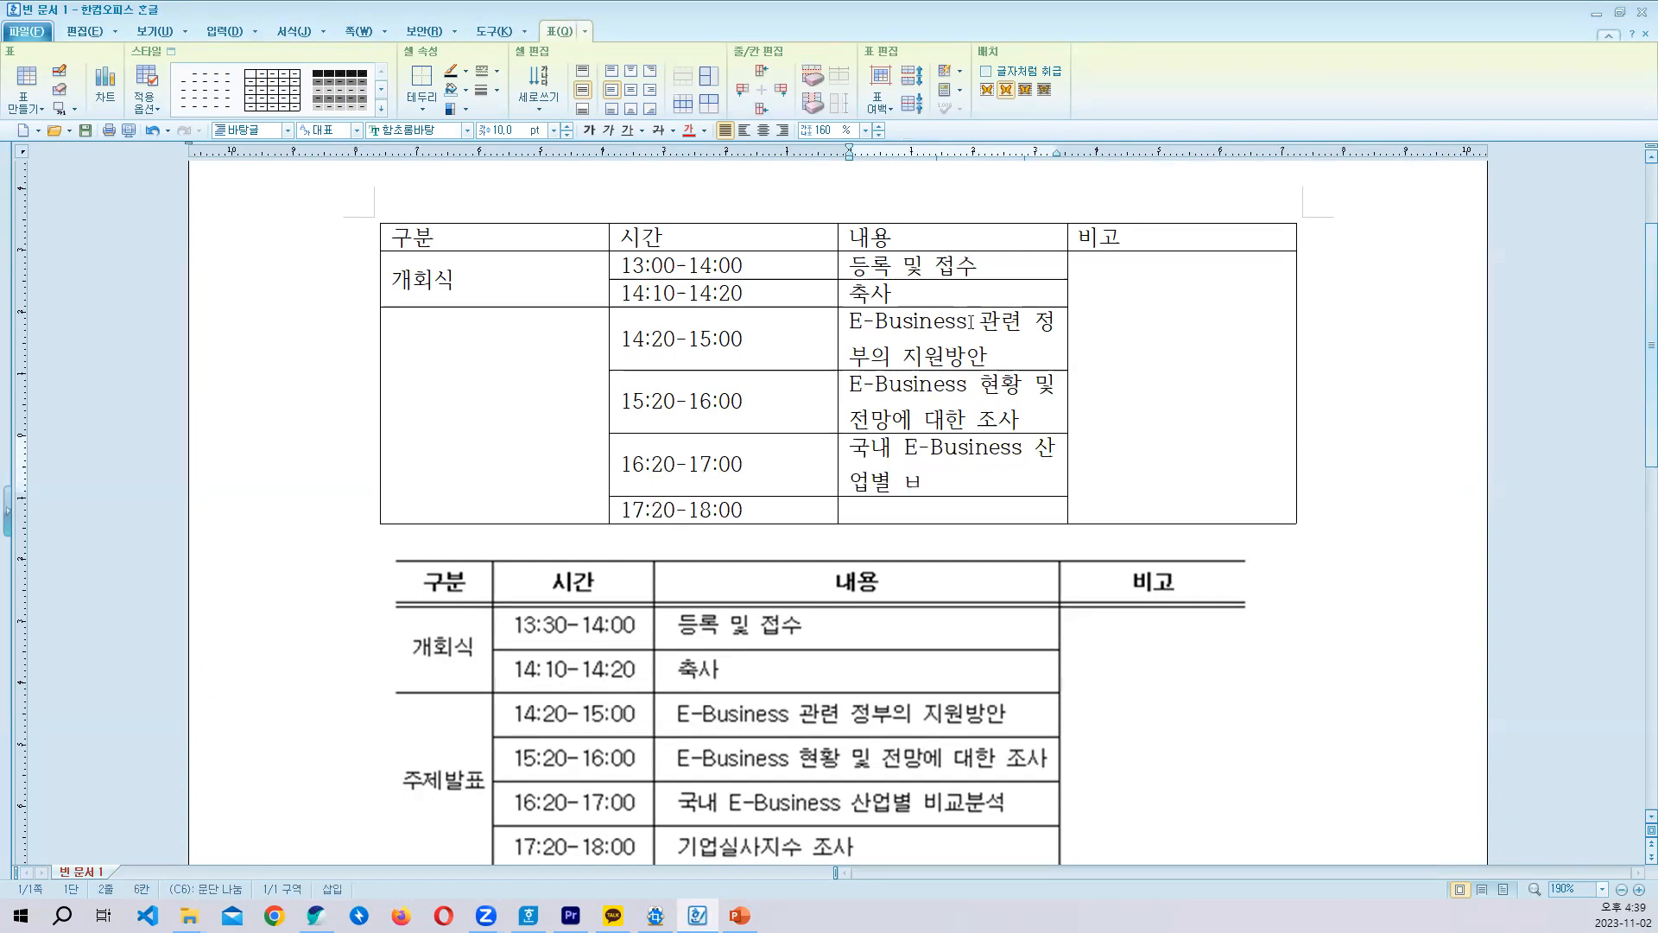
- Enter 기업실사지수 조사 as the content of the 17:20-18:00 row
key("Down")
type("기업실사")
type("ㅈ")
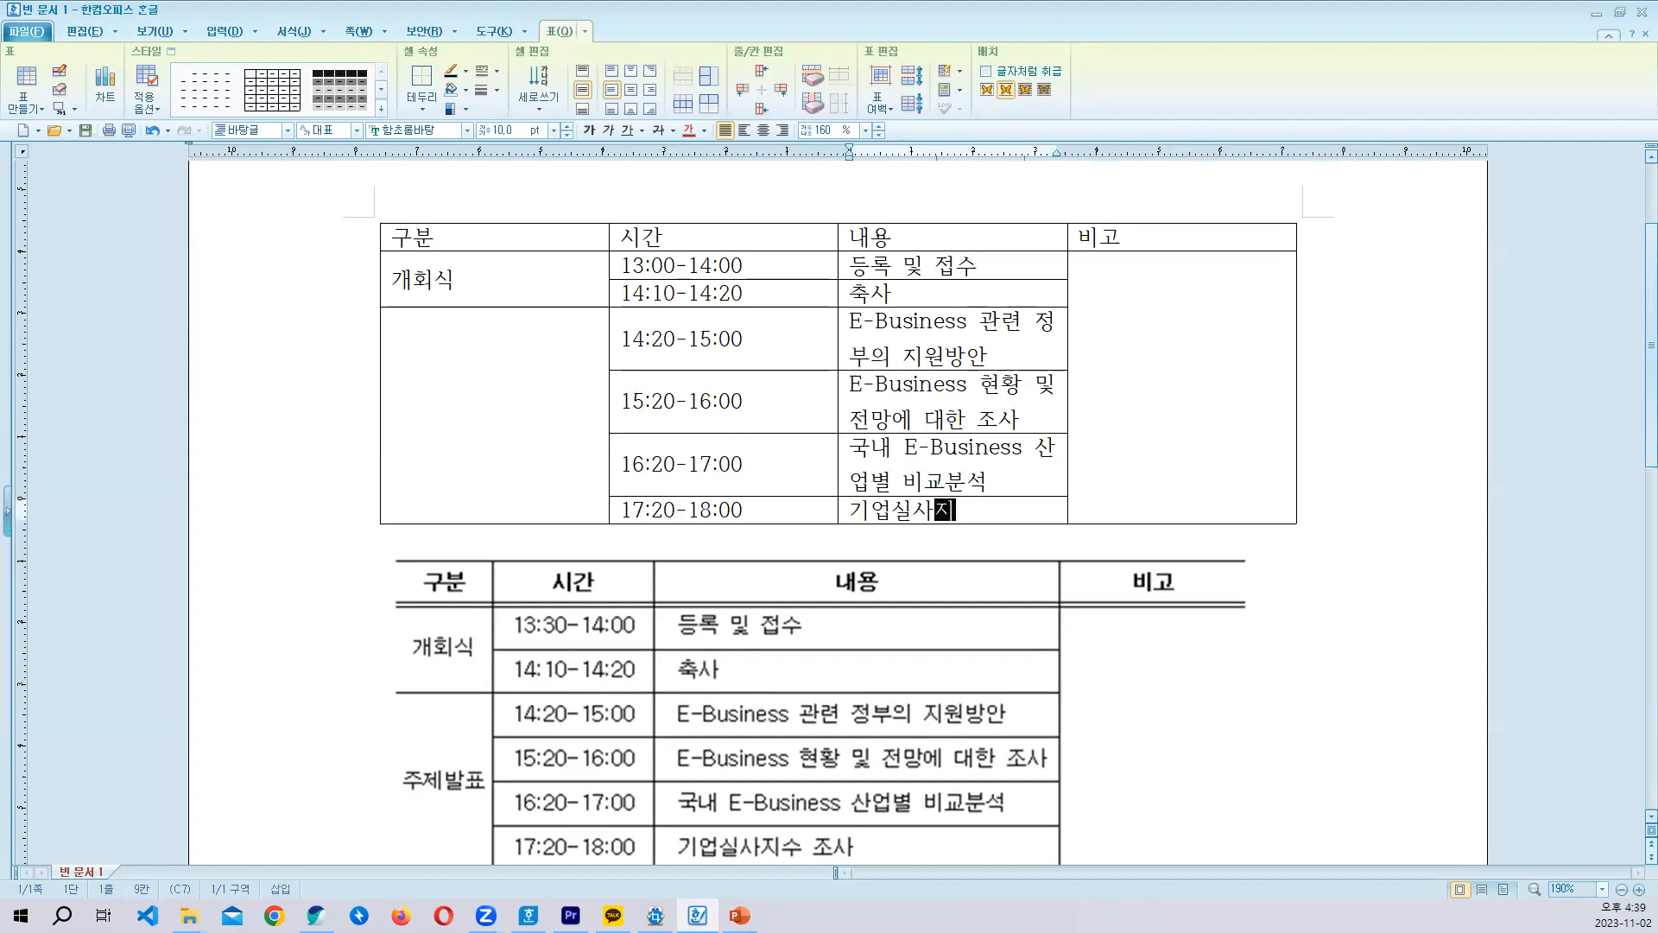
type("지수 조사")
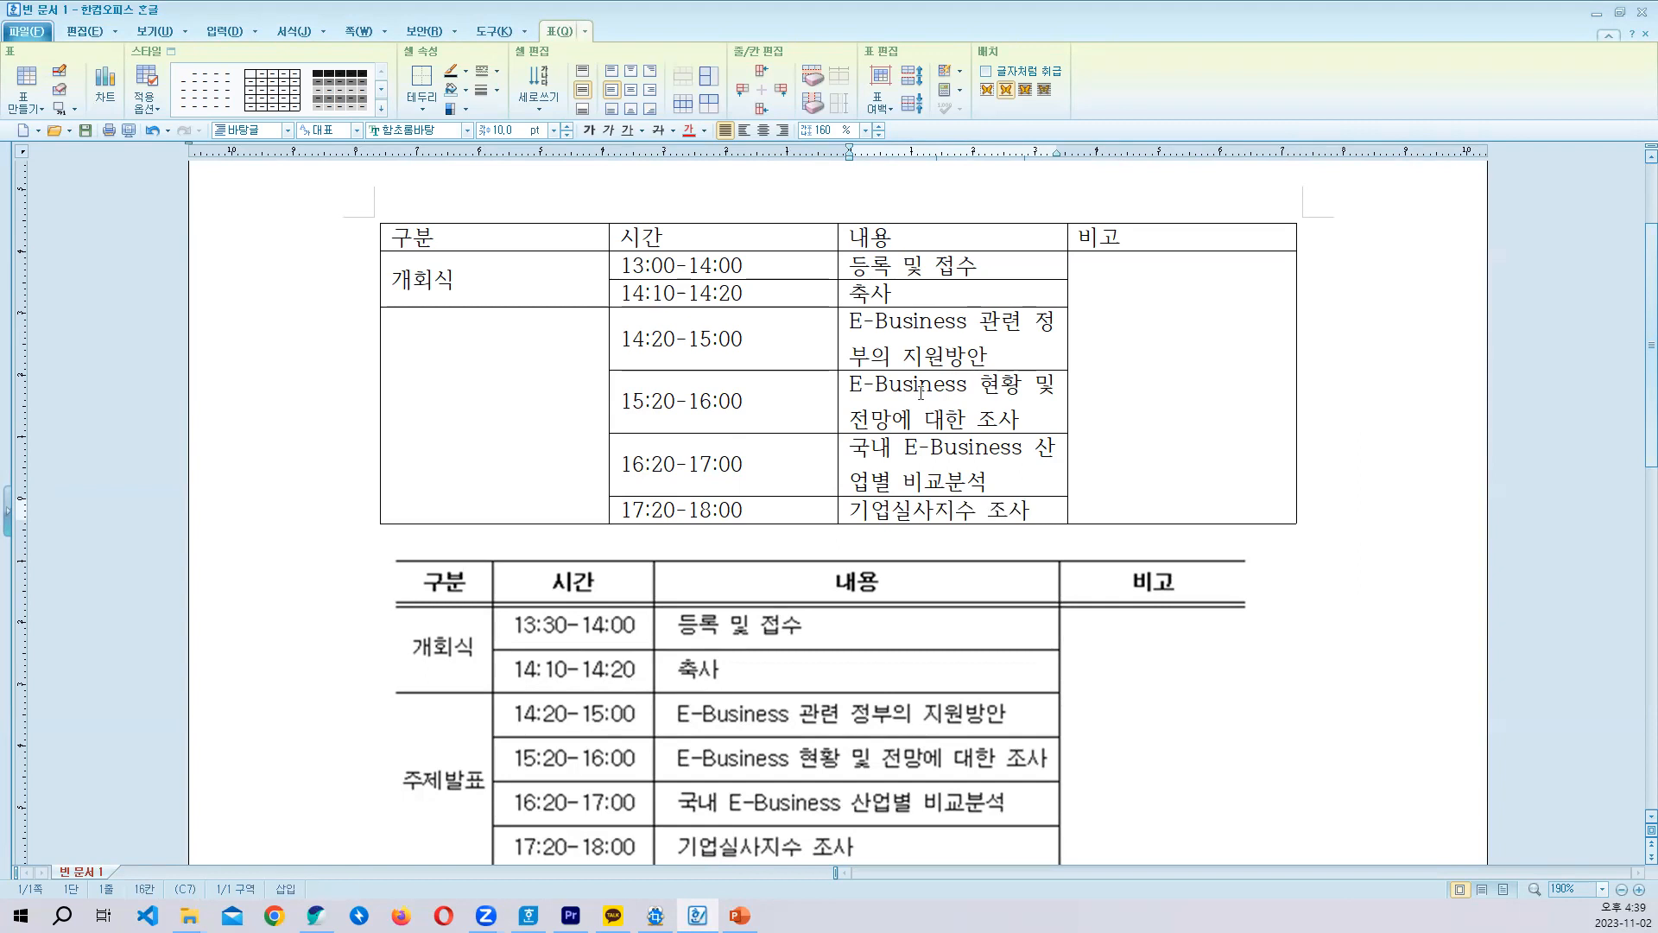
- Enter 주제발표 in the empty merged cell under 개회식
left_click(468, 375)
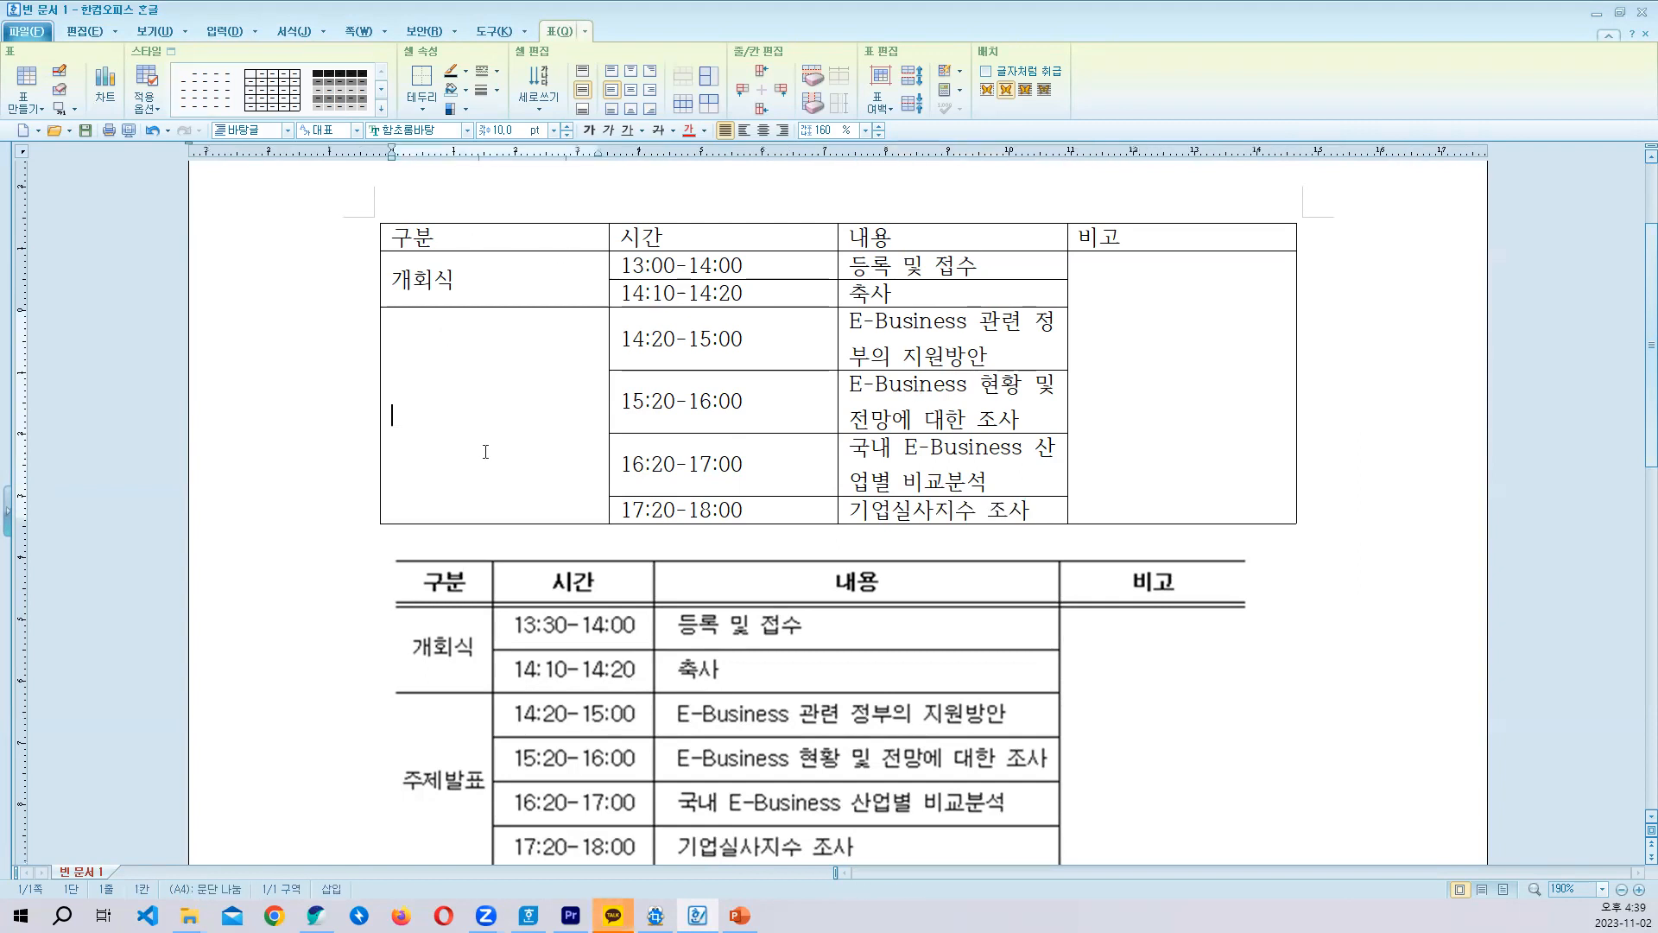
type("주제")
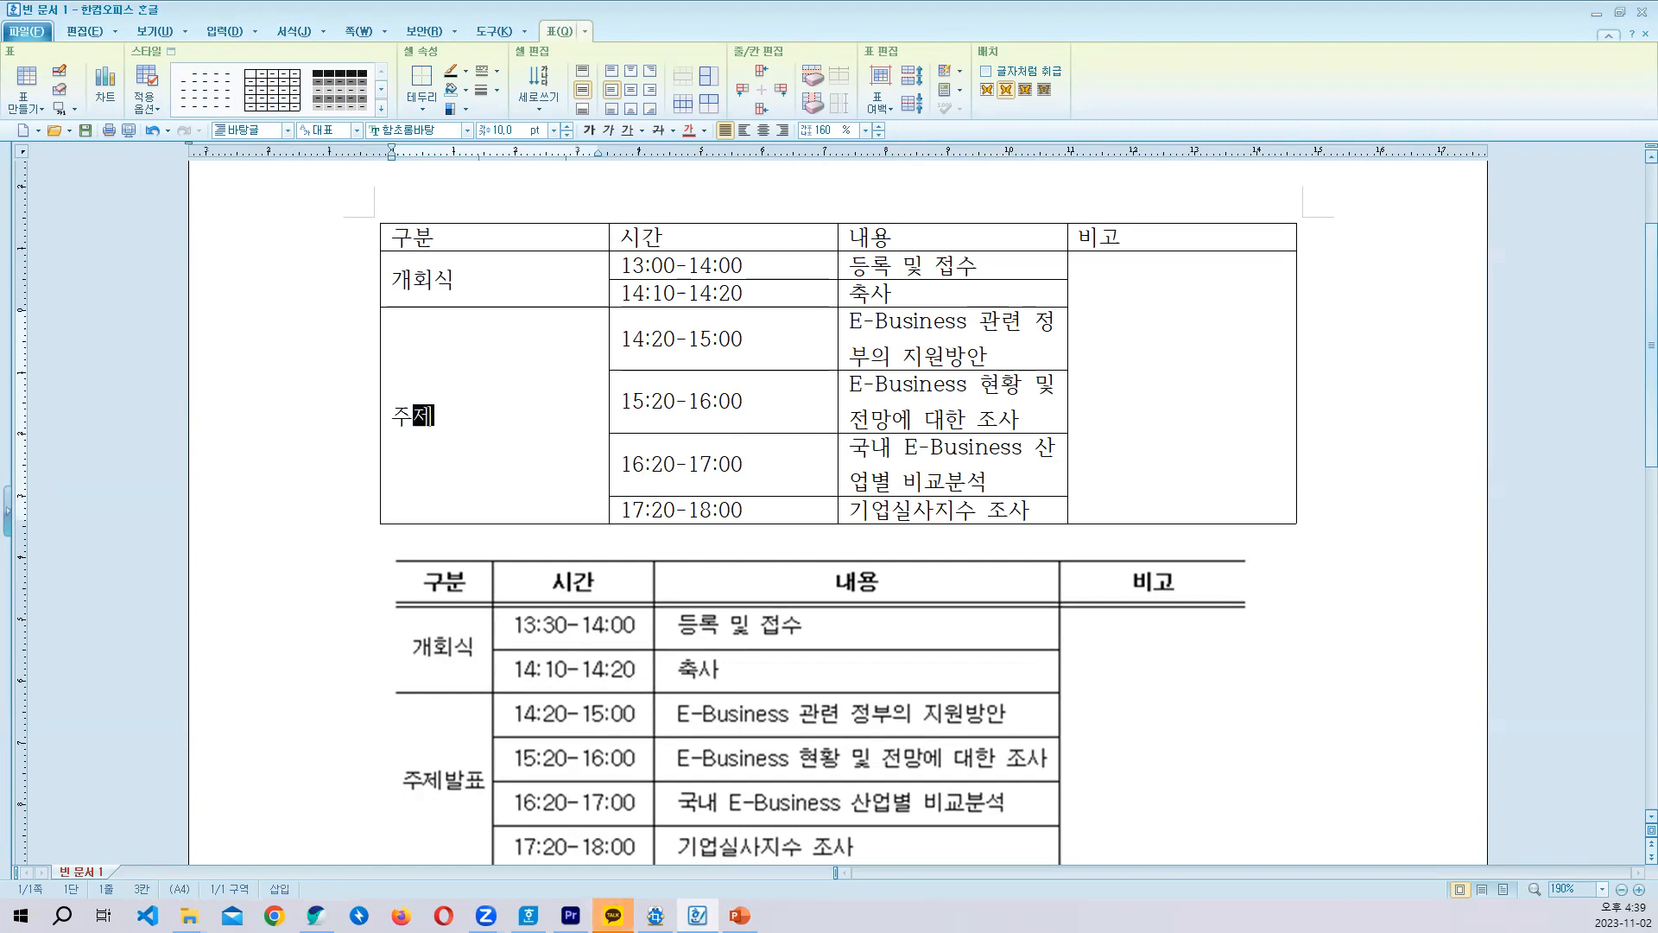
type("ㅂㅏㄹㅍㅛ")
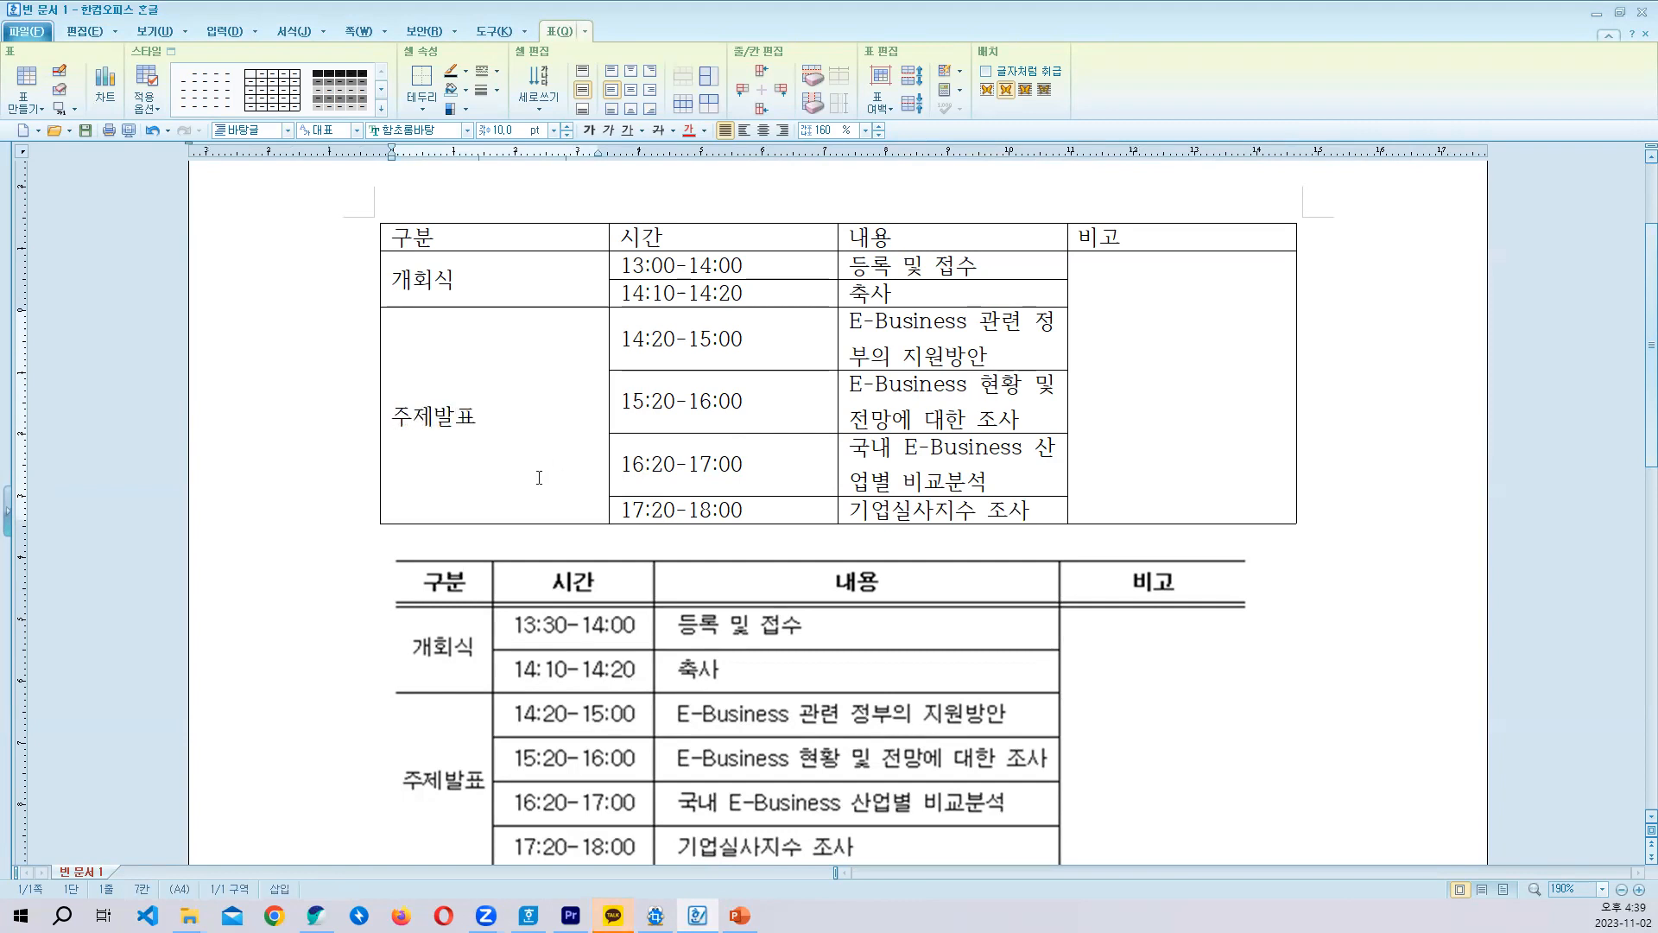
scroll(486, 451, "down", 2)
scroll(553, 445, "up", 4)
scroll(635, 447, "down", 3)
scroll(587, 442, "up", 2)
scroll(554, 438, "down", 2)
scroll(554, 438, "up", 2)
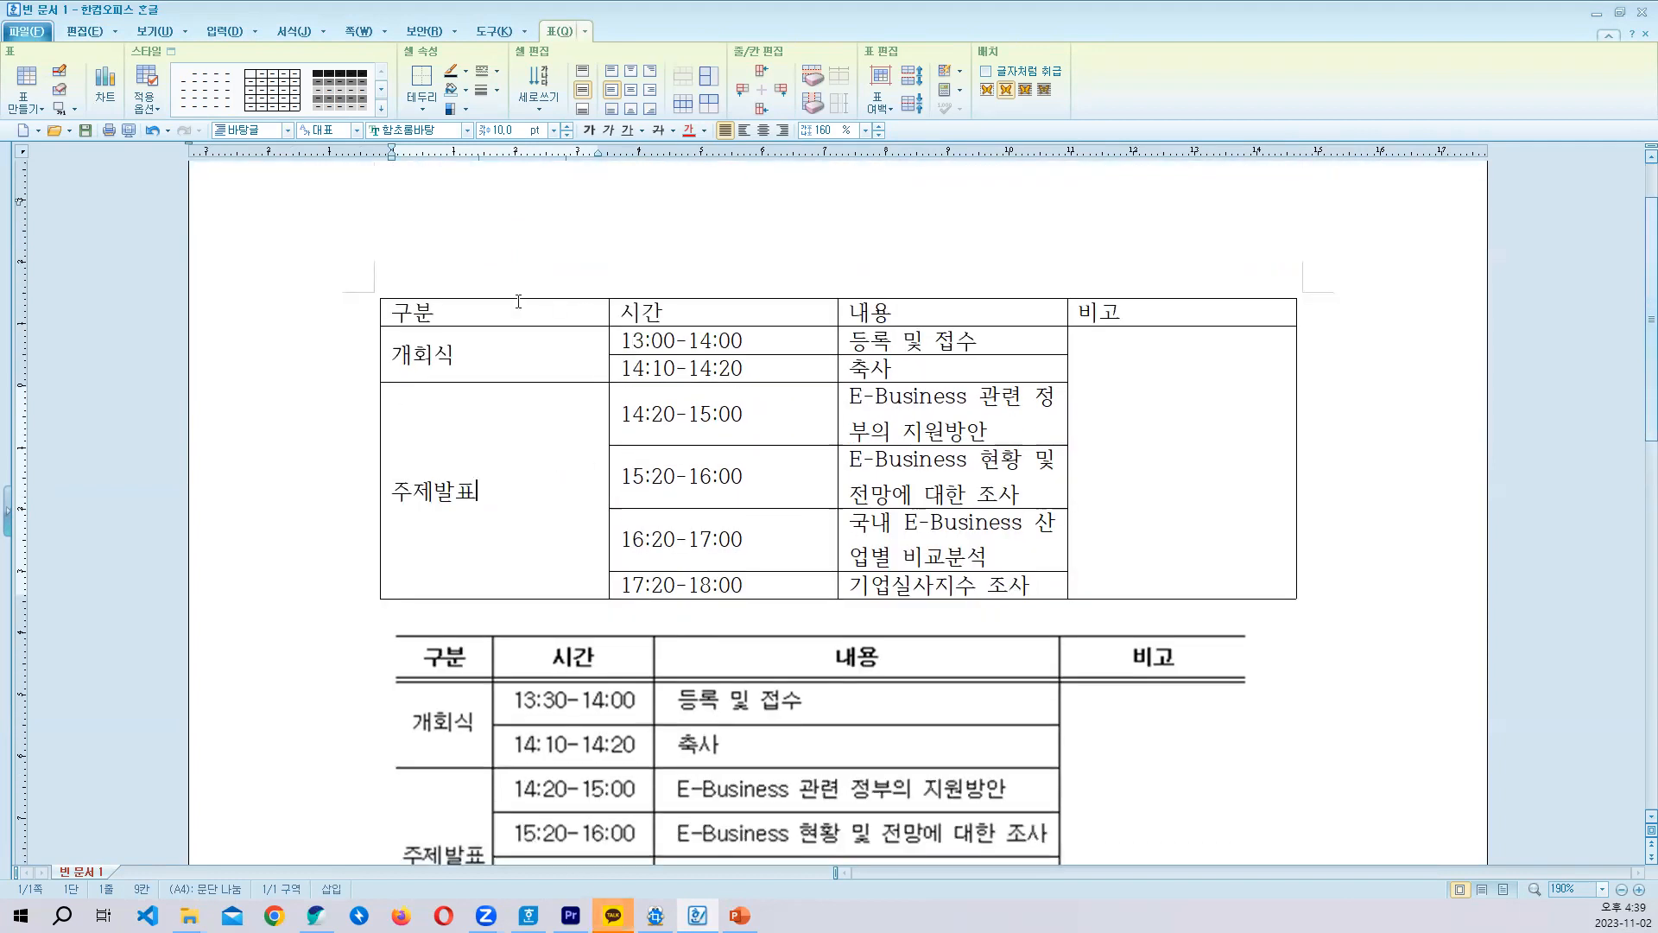
- Narrow the whole 구분 column until it is only slightly wider than the 주제발표 text
left_click_drag(509, 308, 527, 450)
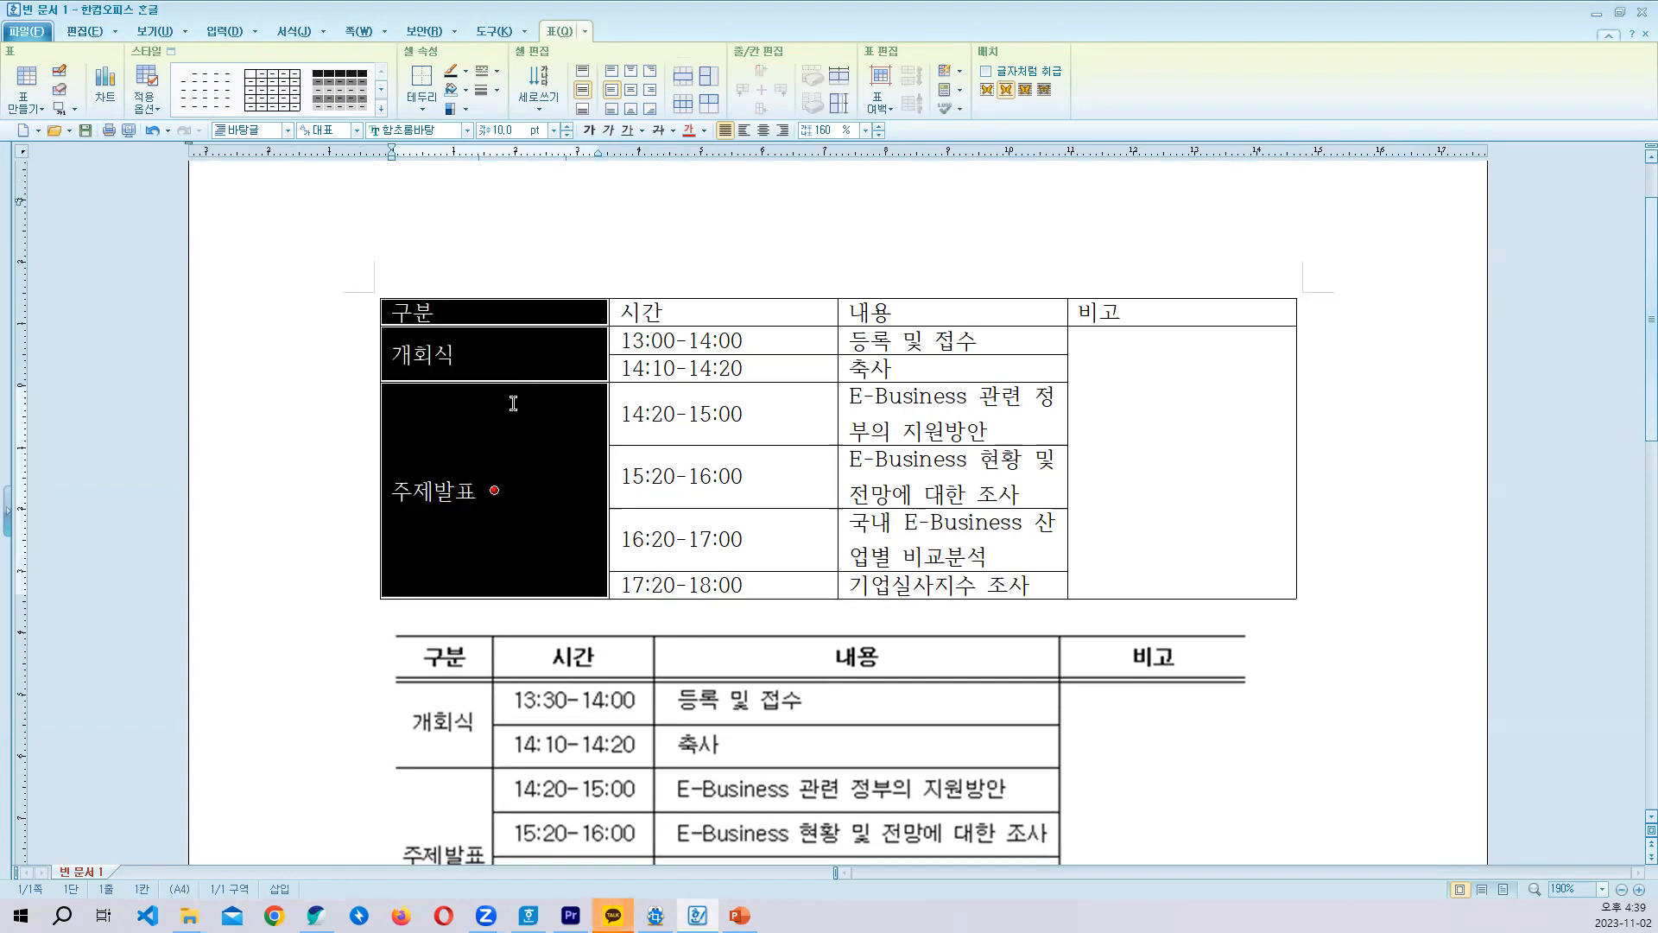
left_click_drag(511, 316, 511, 433)
key("alt+Left")
key("alt+Left")
key("alt+Left")
key("alt+Left")
key("alt+Left")
key("alt+Left")
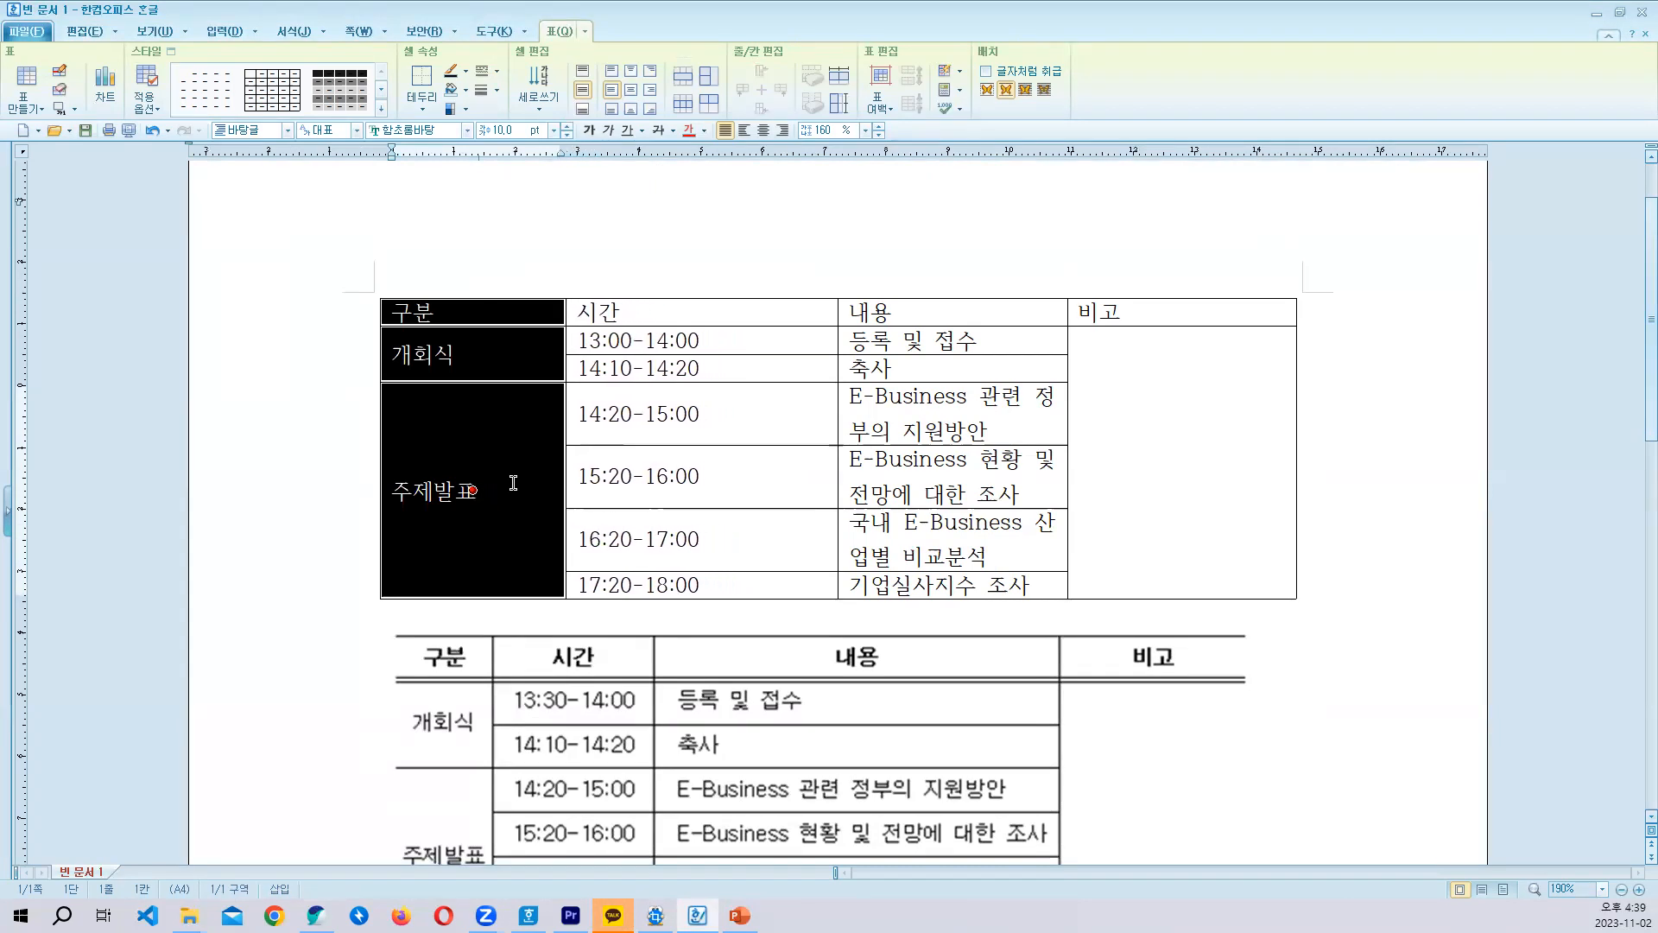
key("alt+Left")
key("alt+Left")
key("alt+Left")
key("alt+Left")
key("alt+Left")
key("alt+Left")
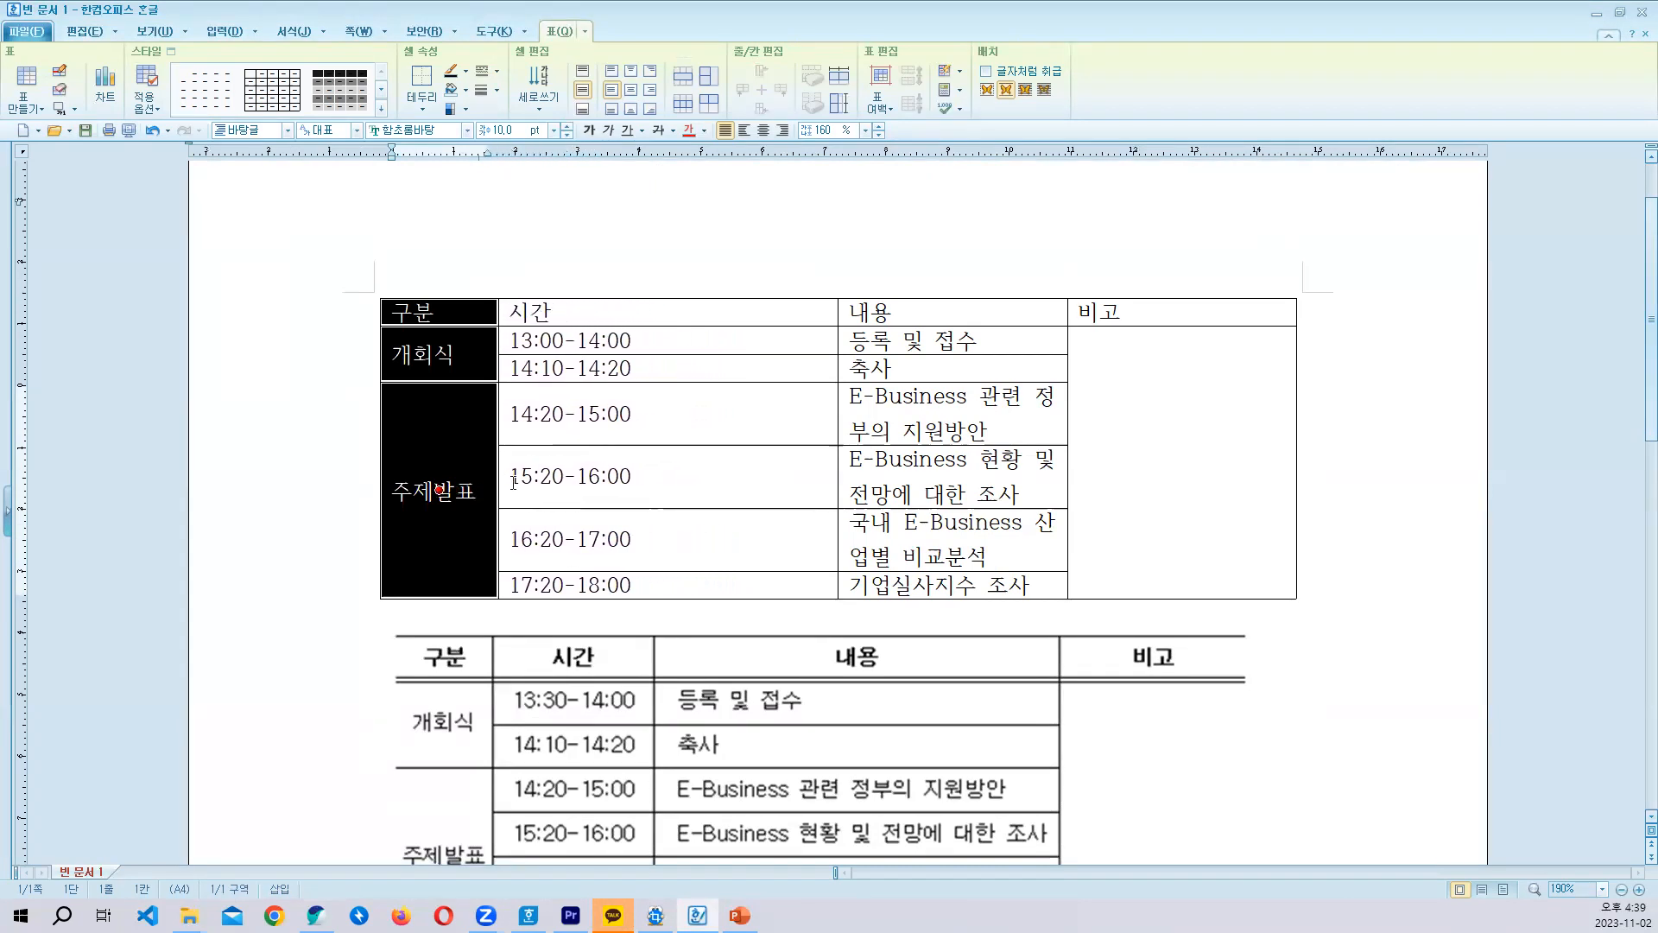
- Narrow the whole 시간 column to fit its time entries, giving the freed width to the 내용 column
left_click_drag(665, 316, 695, 584)
key("alt+Left")
key("alt+Left")
key("alt+Left")
key("alt+Left")
key("alt+Left")
key("alt+Left")
key("alt+Left")
key("alt+Left")
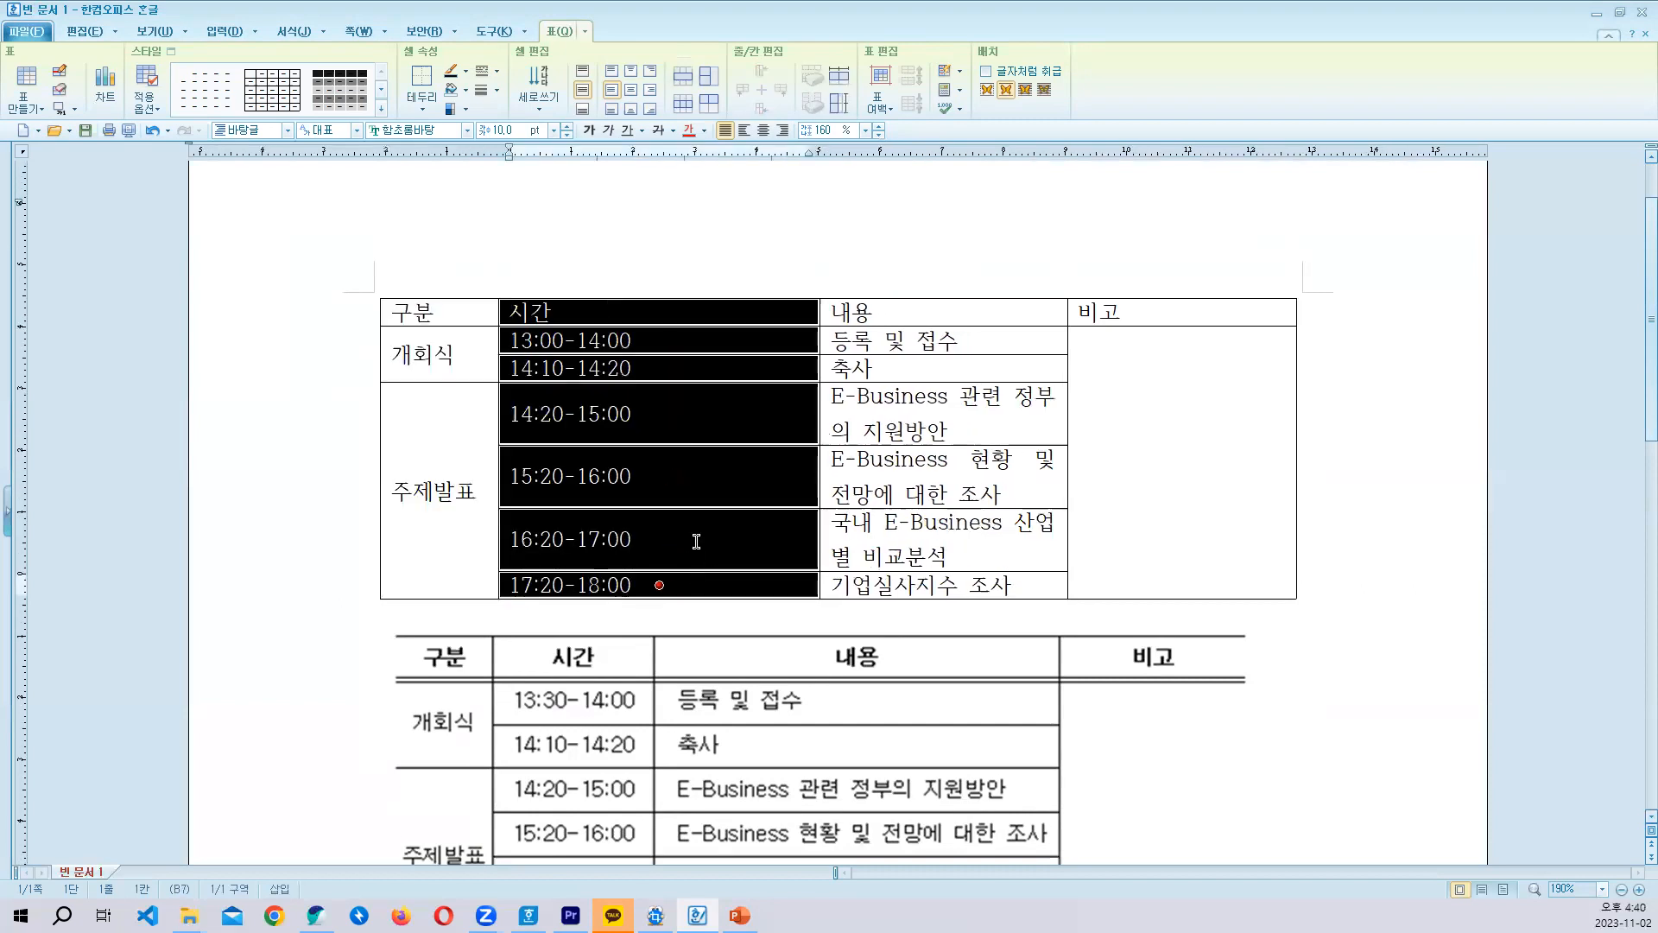
key("alt+Left")
key("alt+Left")
key("alt+Left")
key("alt+Left")
key("alt+Left")
key("alt+Left")
key("alt+Left")
key("alt+Left")
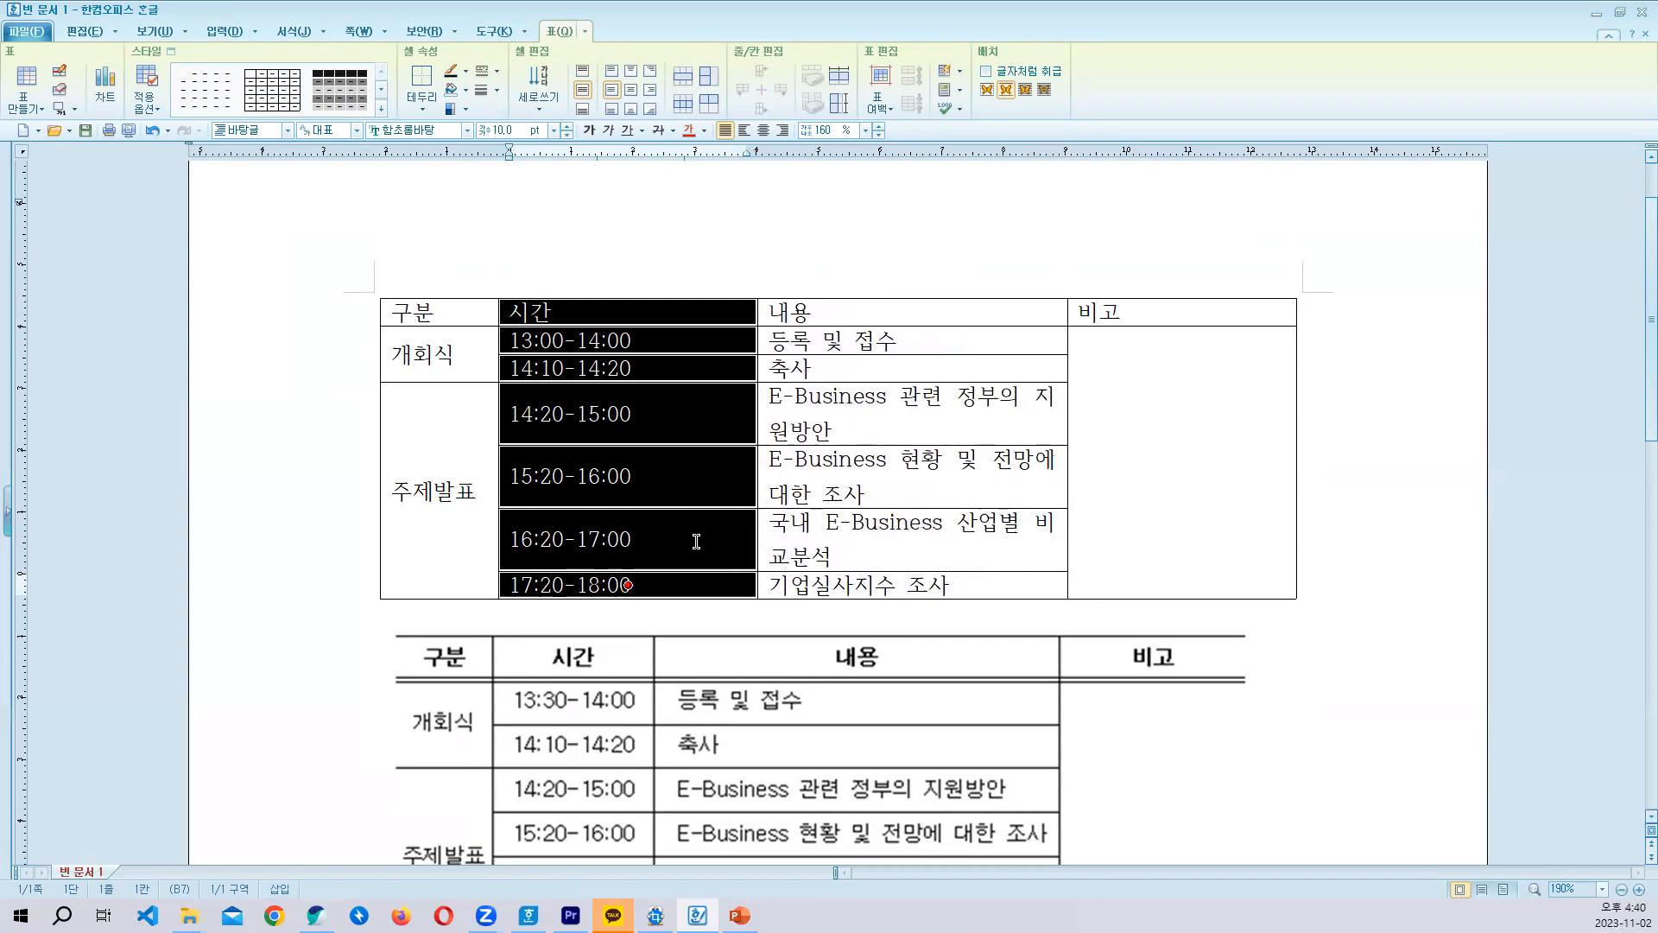
key("alt+Left")
key("alt+Left")
key("alt+Left")
key("alt+Left")
key("alt+Left")
key("alt+Left")
key("alt+Left")
key("alt+Left")
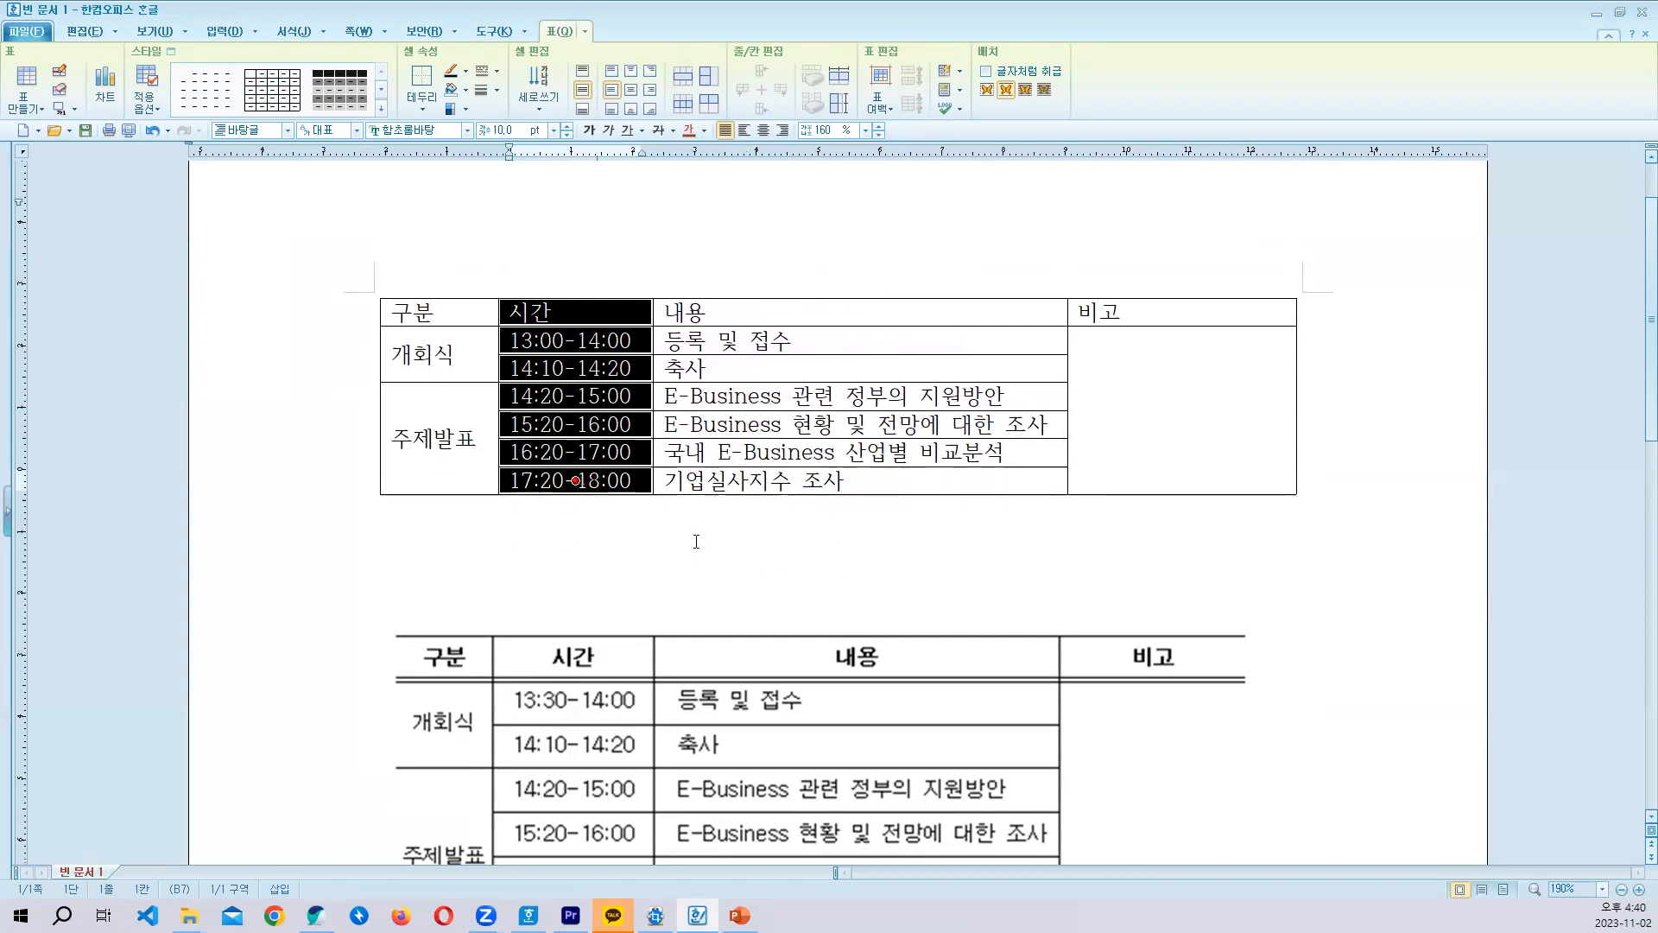
- Widen the whole 내용 column slightly at the expense of the 비고 column
left_click_drag(883, 313, 886, 476)
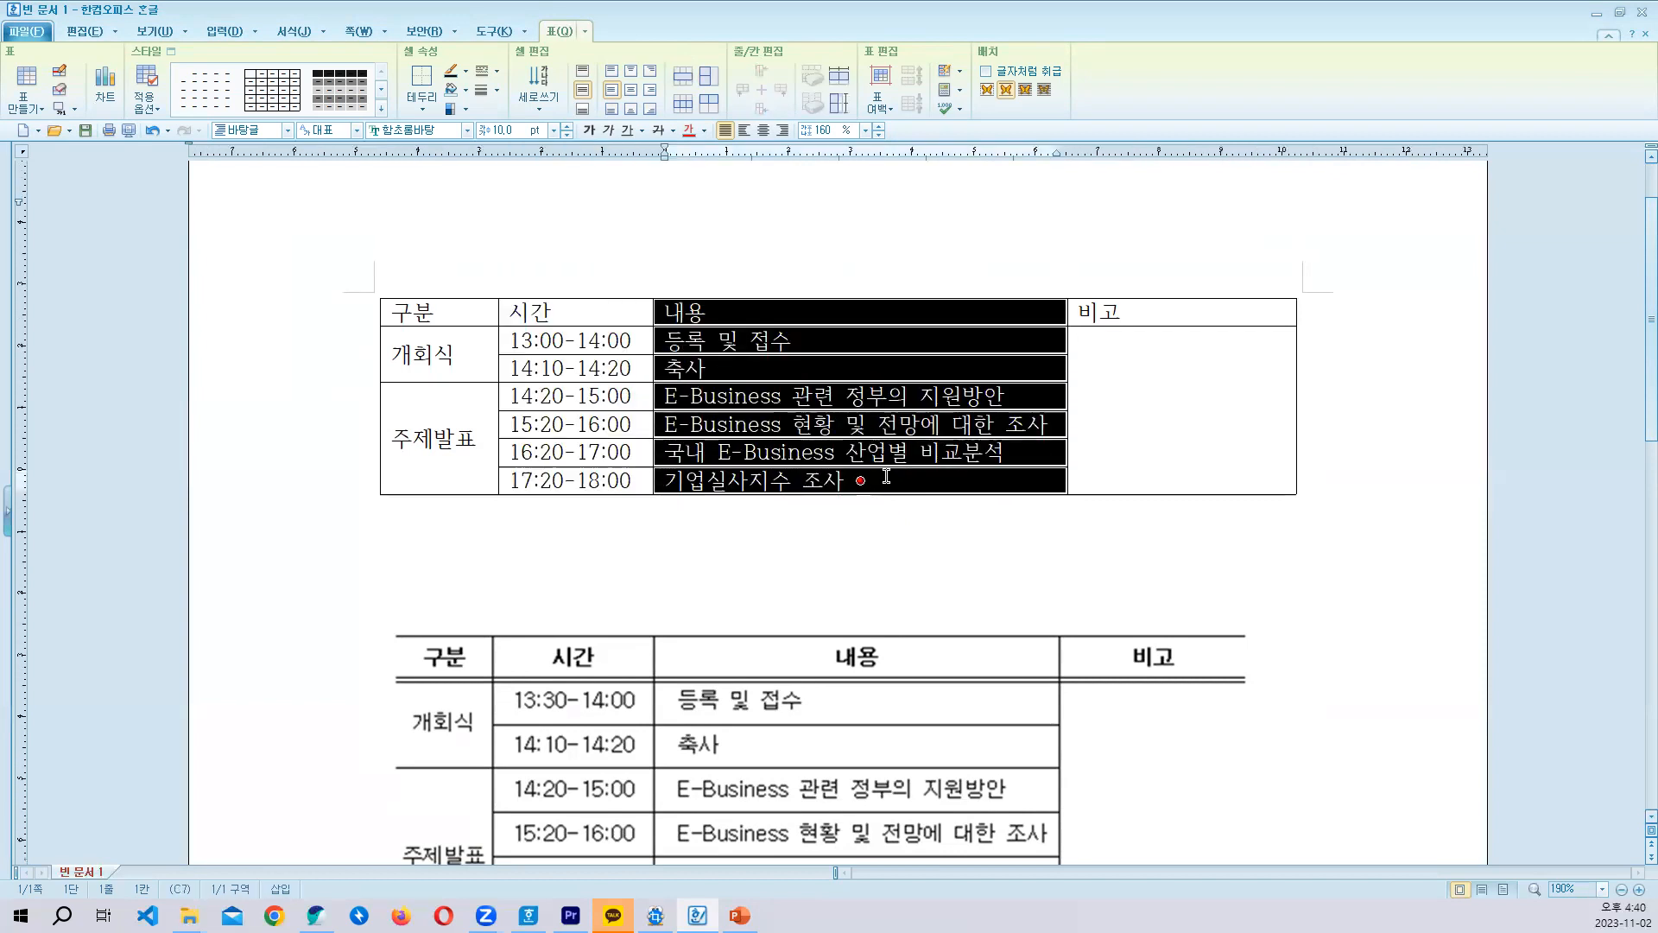
key("alt+Right")
key("alt+Right")
key("alt+Right")
key("alt+Right")
key("alt+Right")
key("alt+Right")
key("alt+Right")
key("alt+Right")
key("alt+Right")
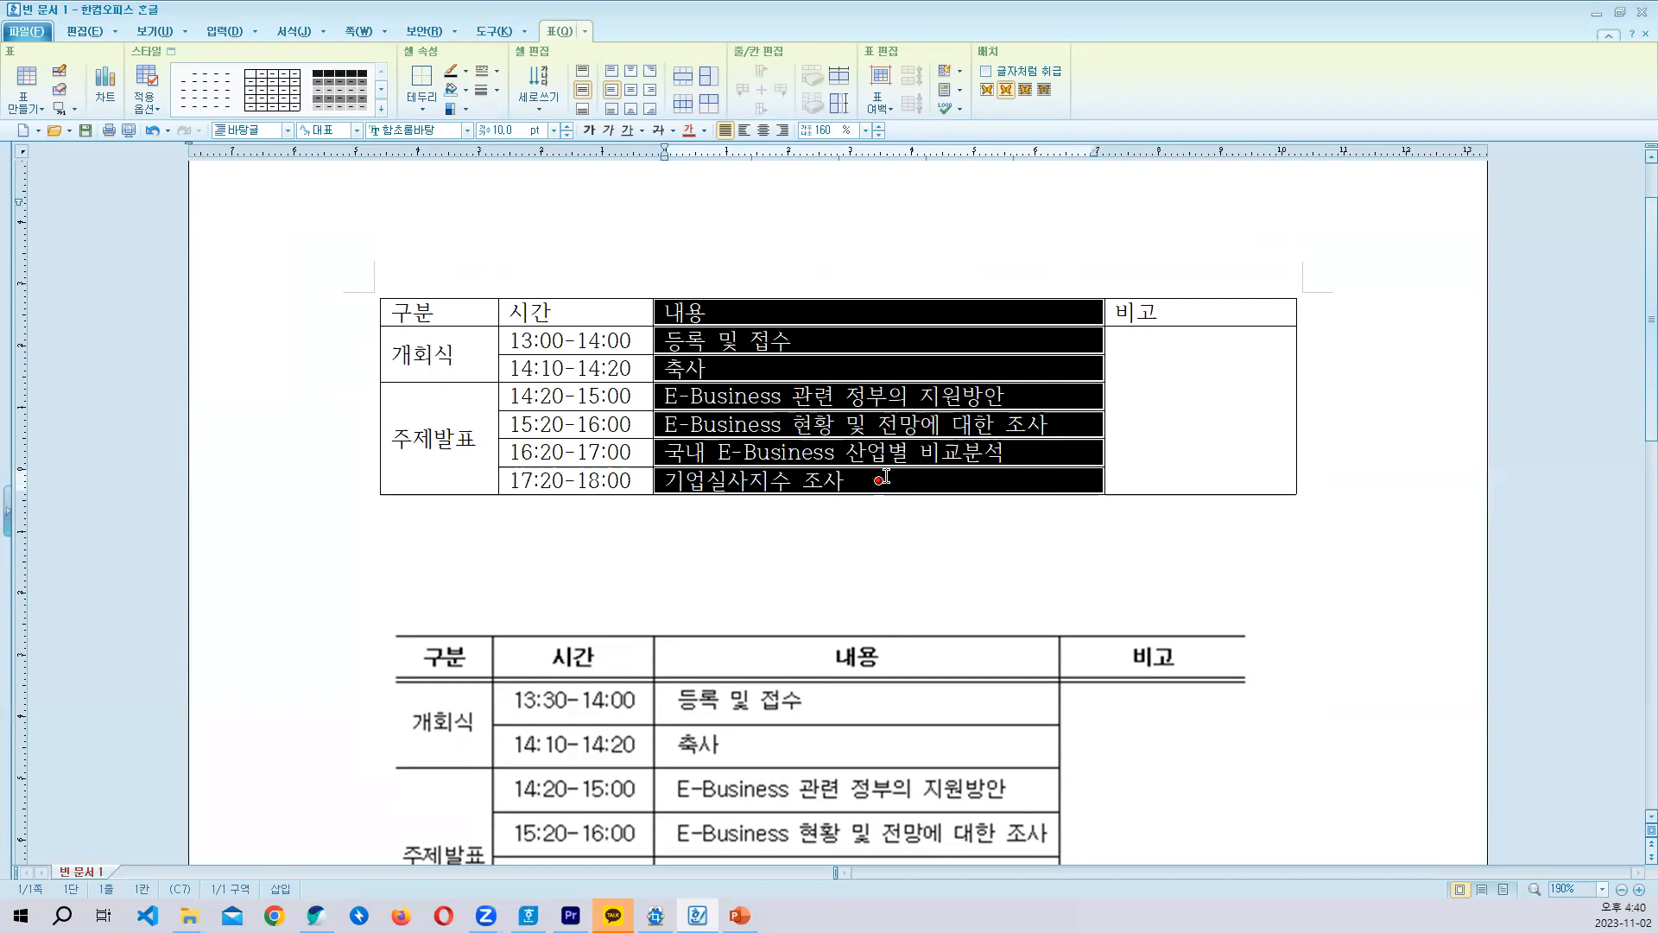
key("alt+Right")
left_click(890, 312)
key("Escape")
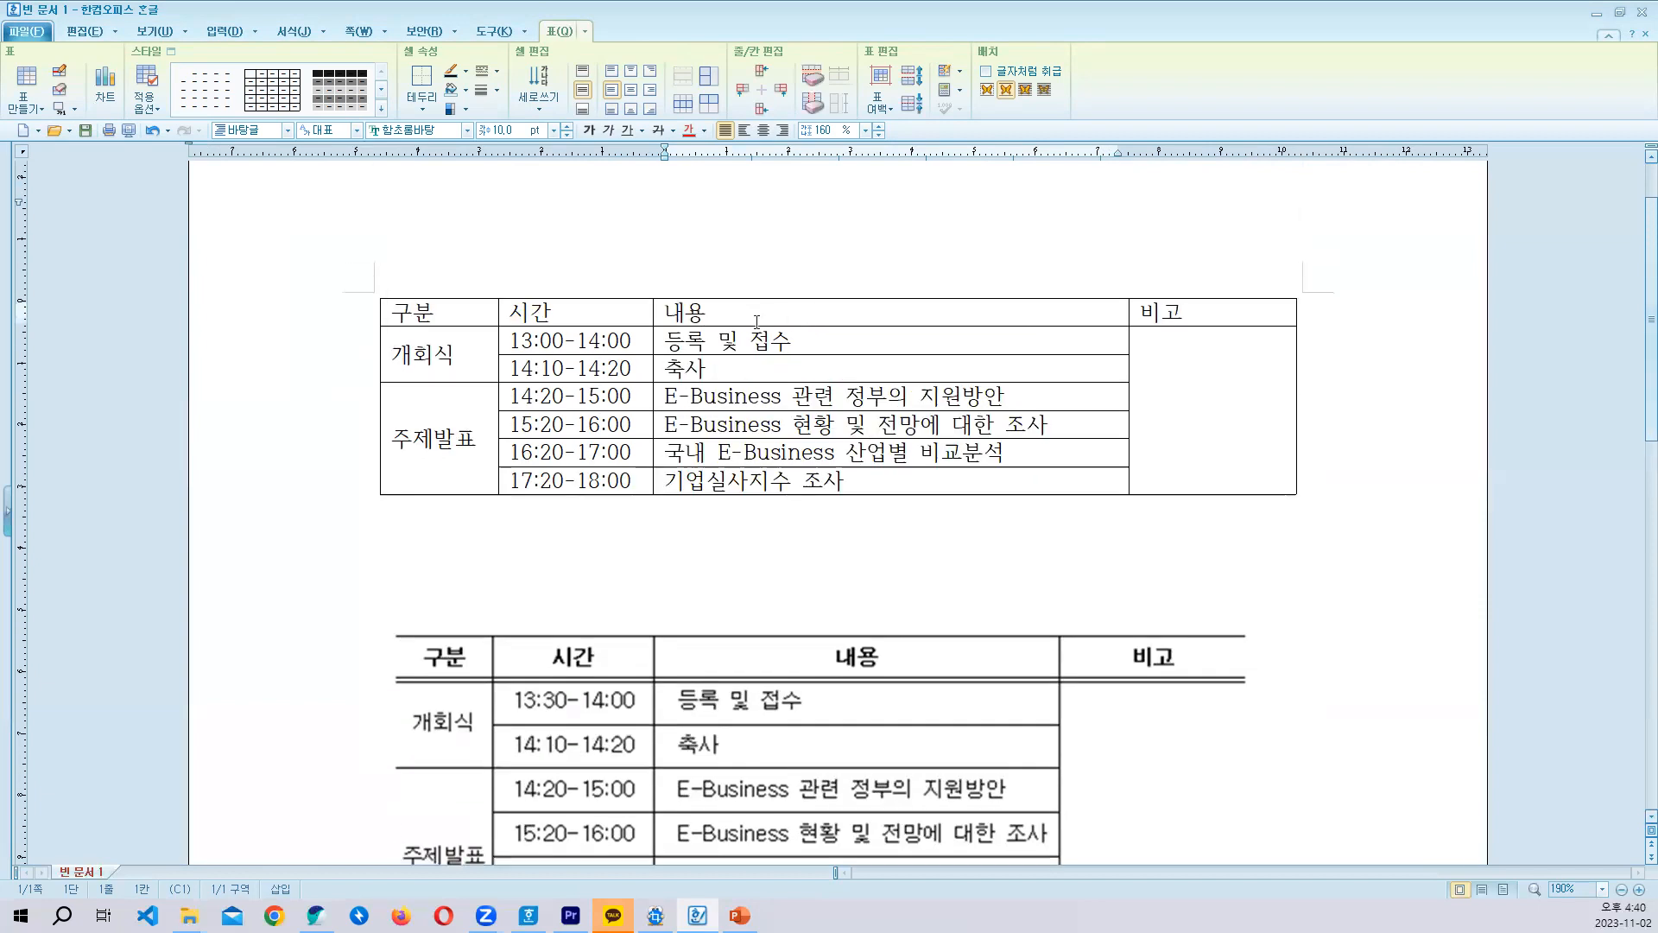
- Centre-align the text of the header row and of all 구분 and 시간 cells below it
scroll(690, 365, "down", 1)
scroll(596, 338, "up", 1)
left_click_drag(399, 313, 1213, 312)
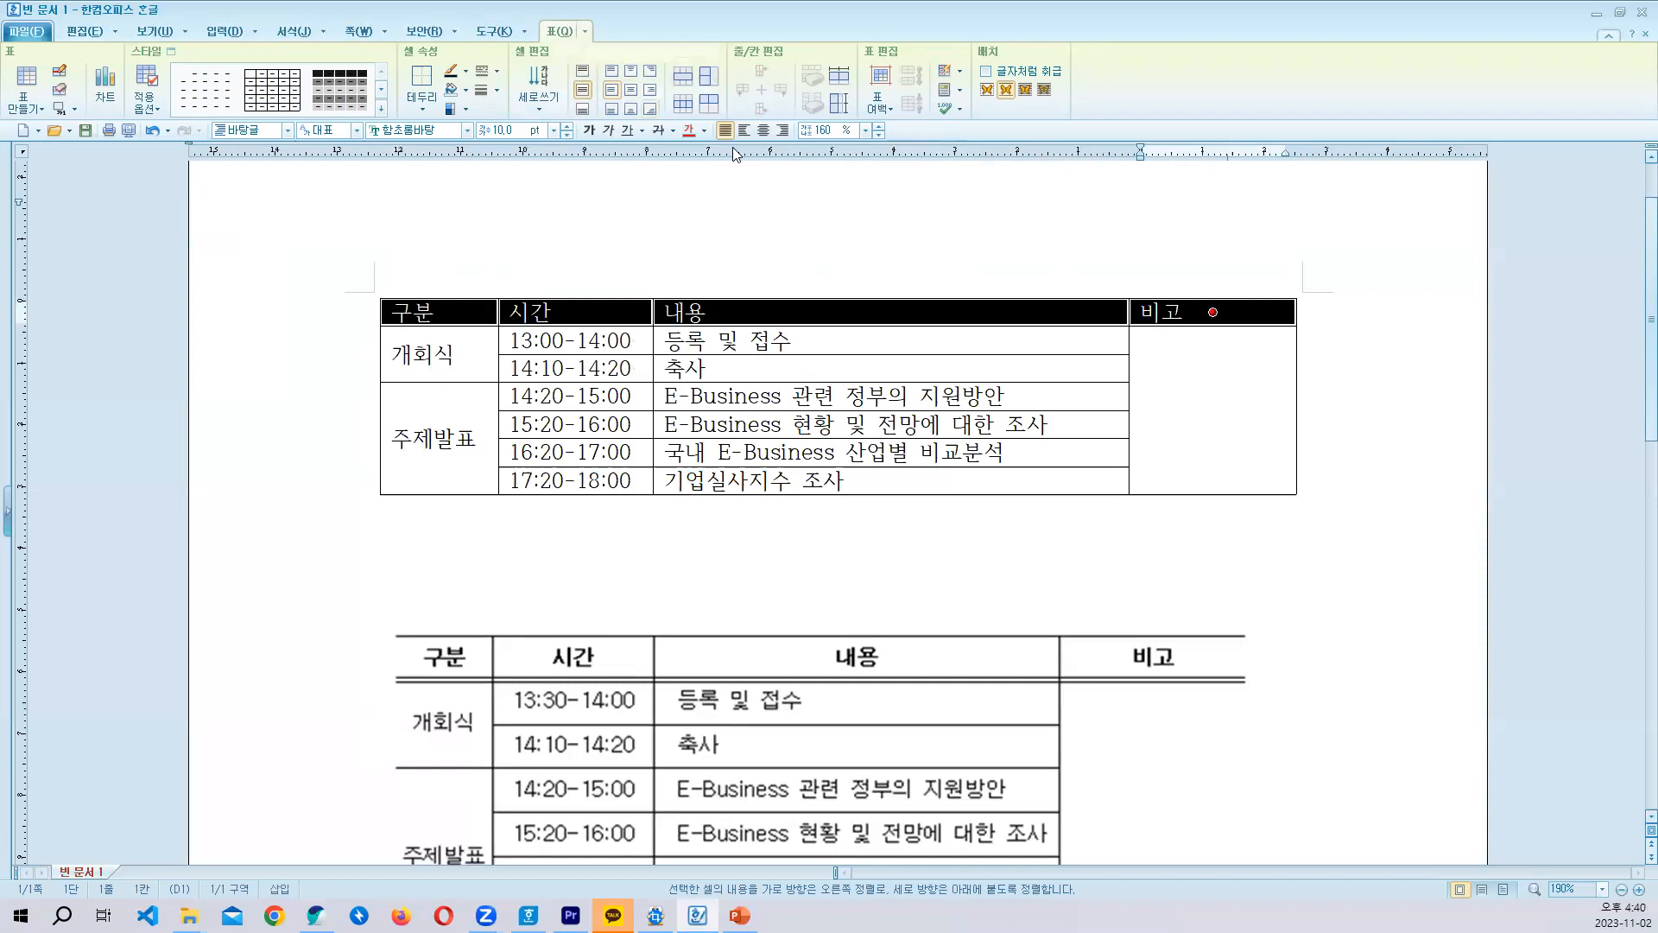
left_click(762, 130)
left_click_drag(428, 354, 570, 480)
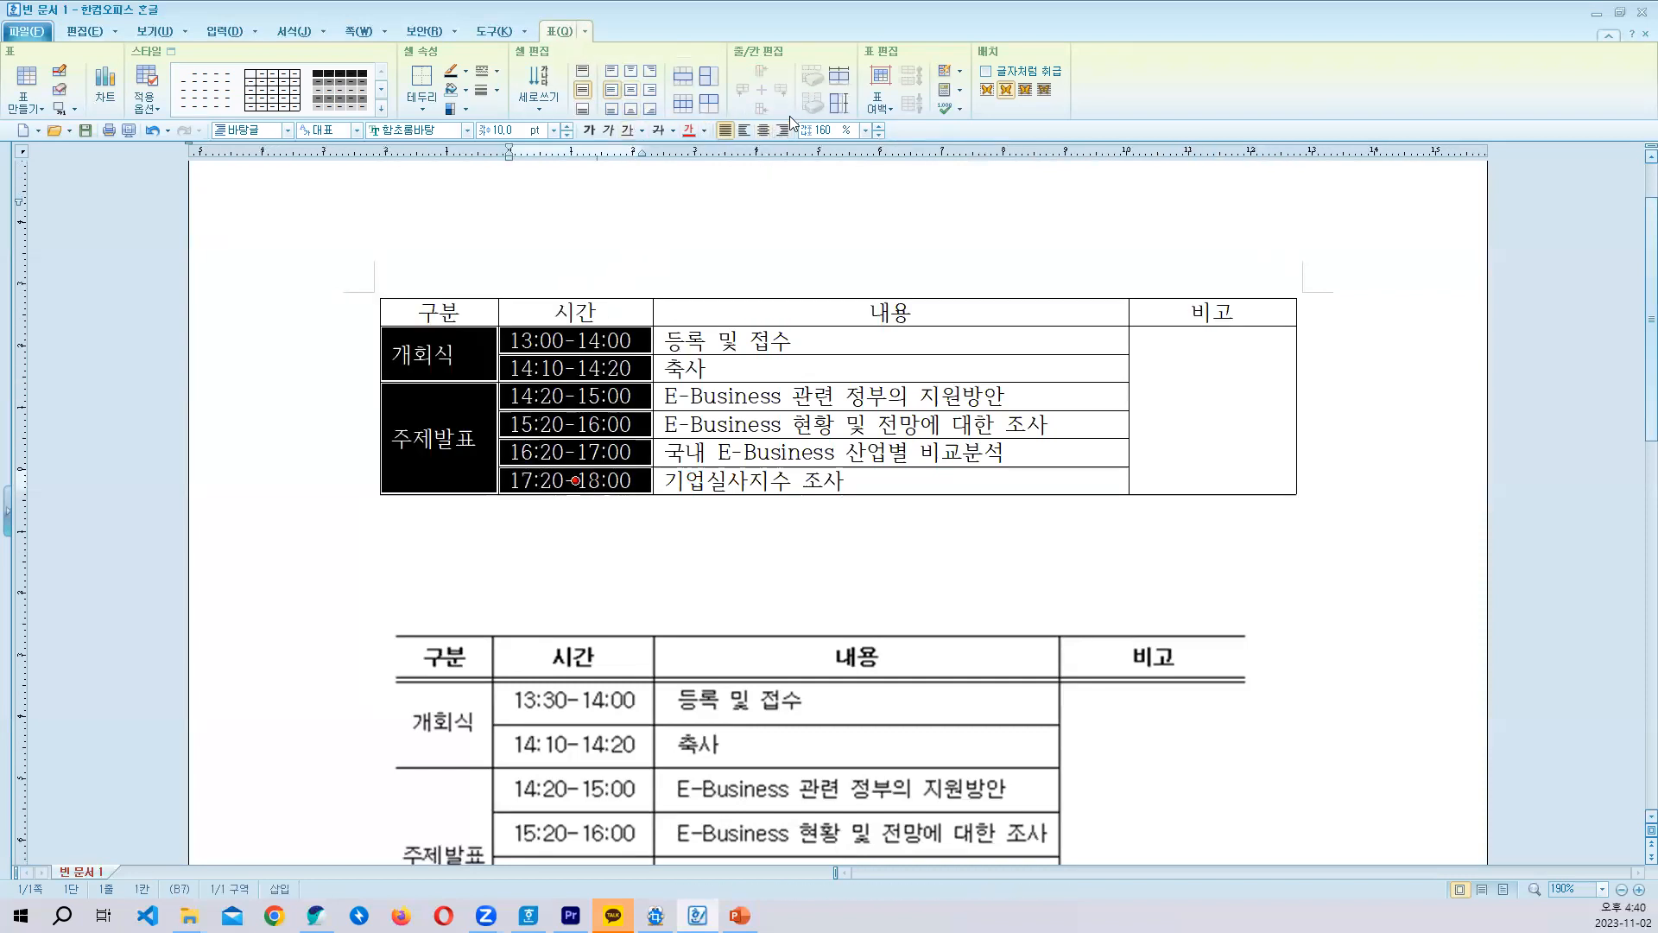
left_click(763, 130)
- Try centre-aligning the 내용 entries below the header, and undo that alignment
scroll(830, 432, "down", 2)
left_click_drag(891, 241, 891, 382)
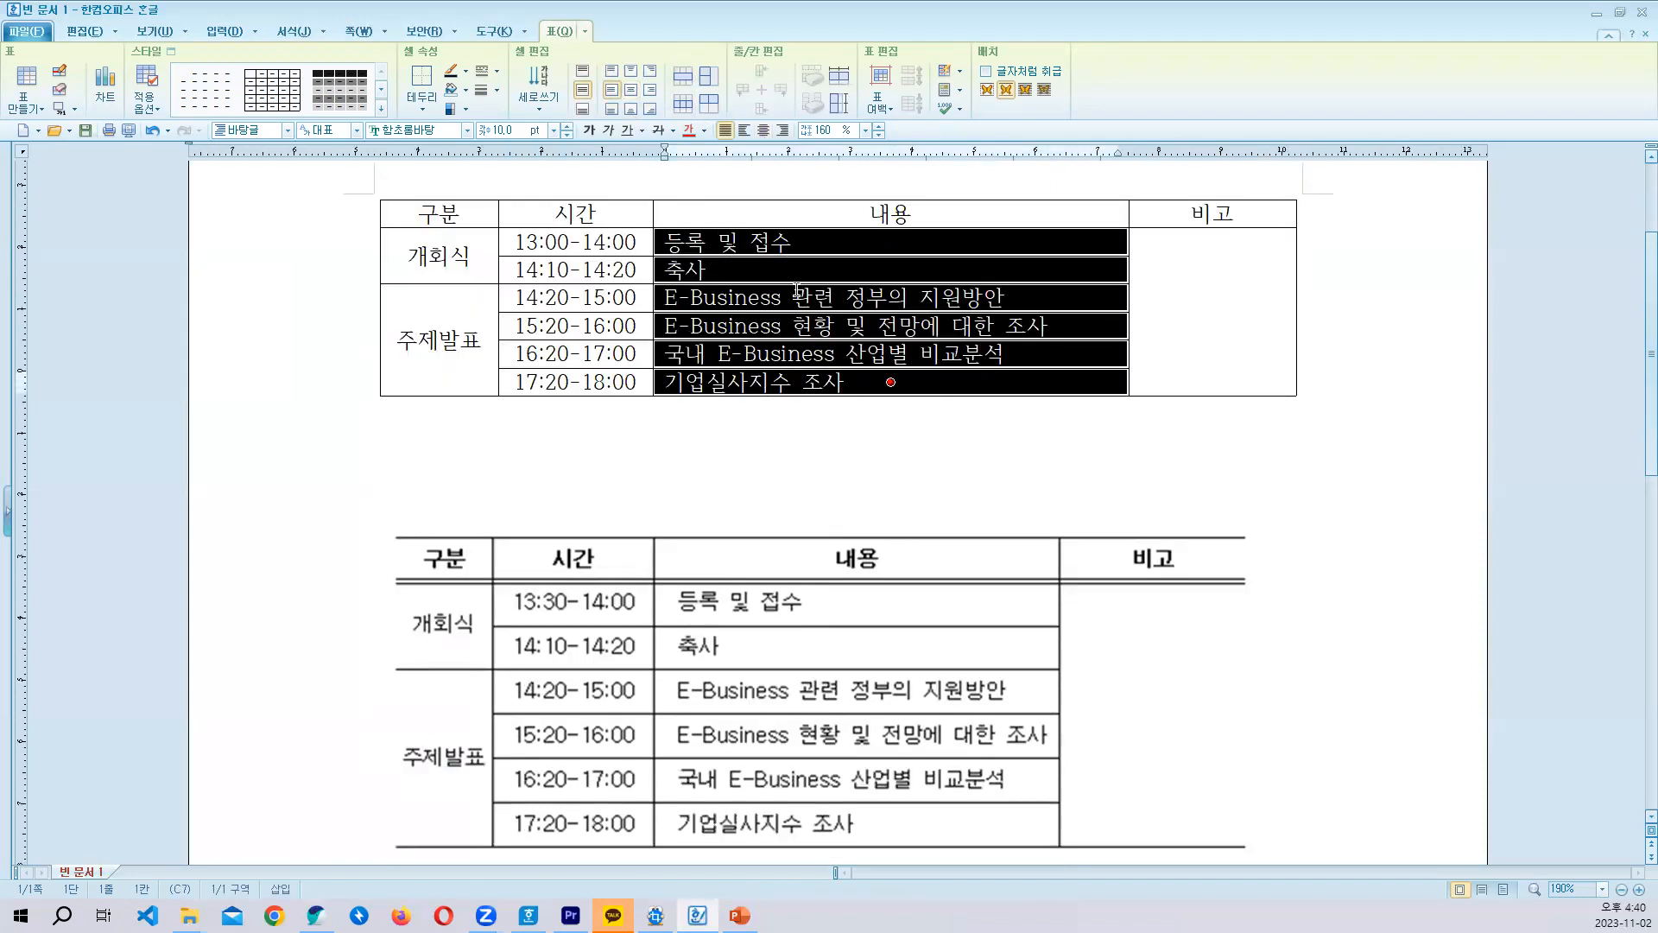
left_click_drag(780, 244, 790, 389)
scroll(771, 601, "down", 4)
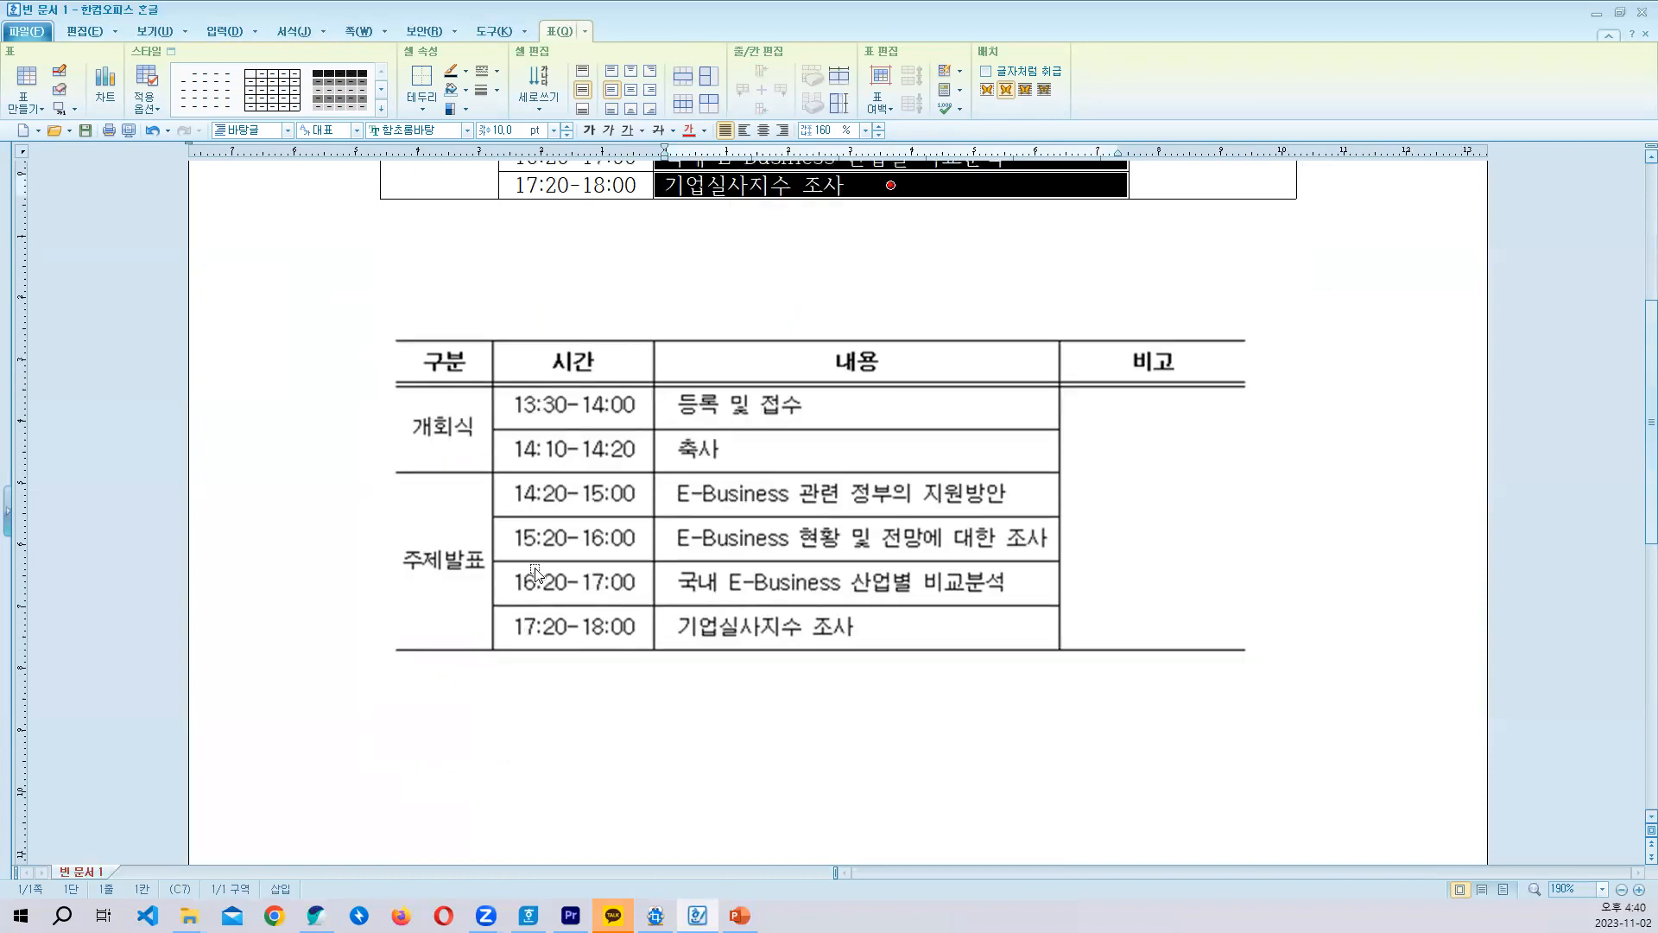
scroll(577, 563, "up", 4)
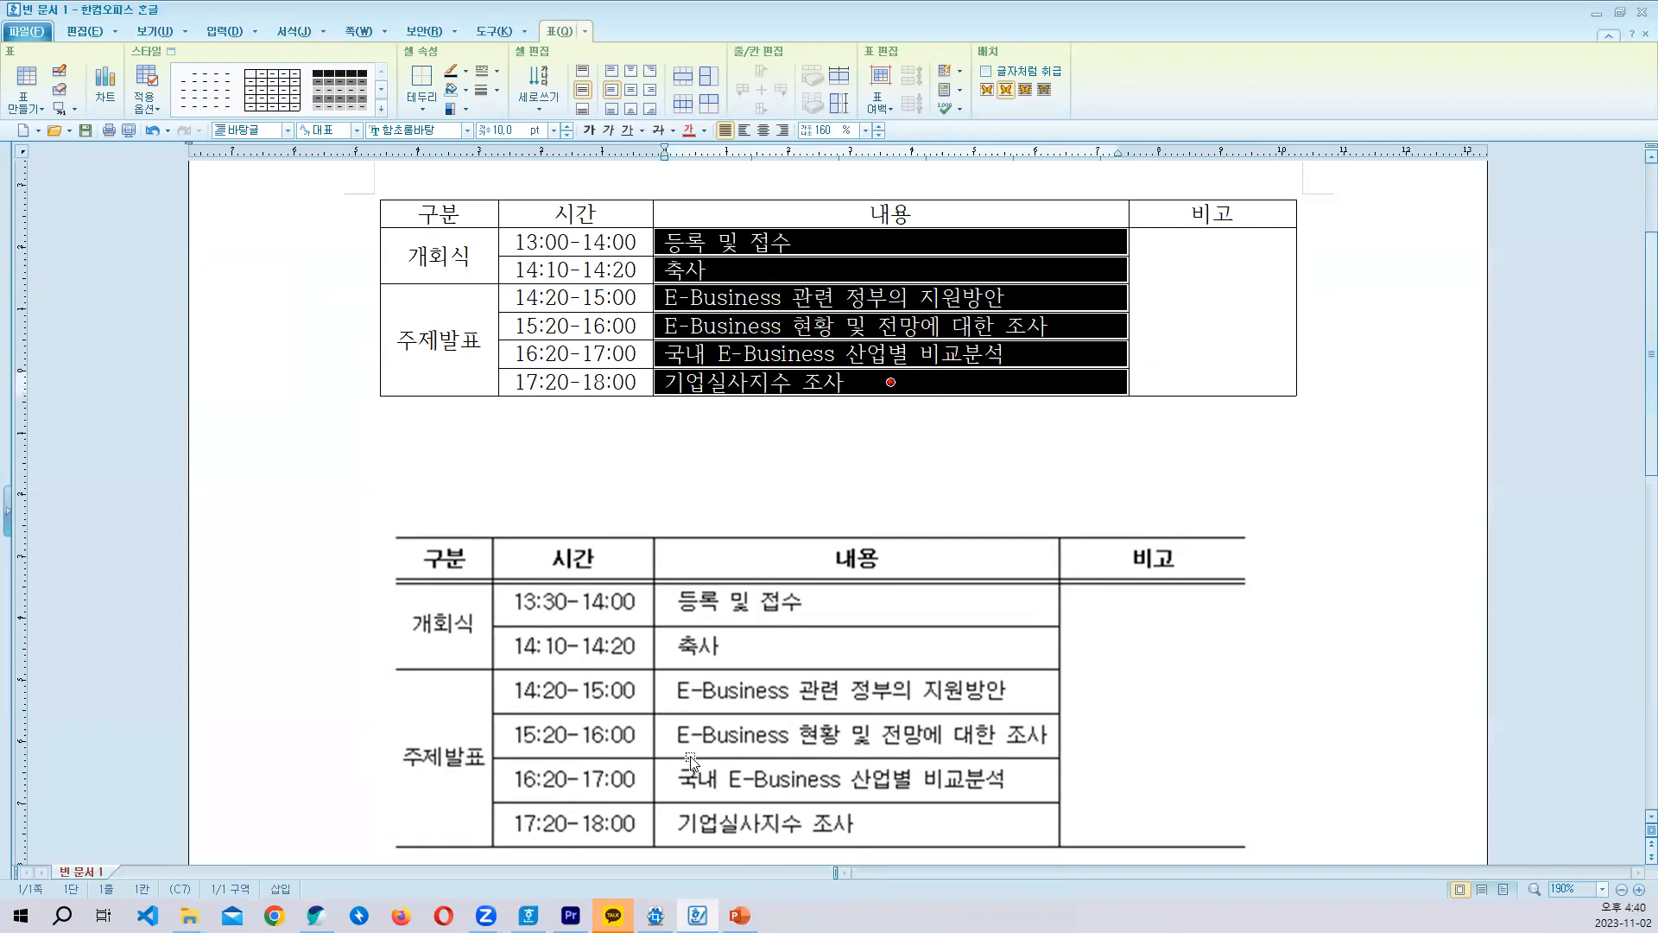
scroll(780, 294, "up", 2)
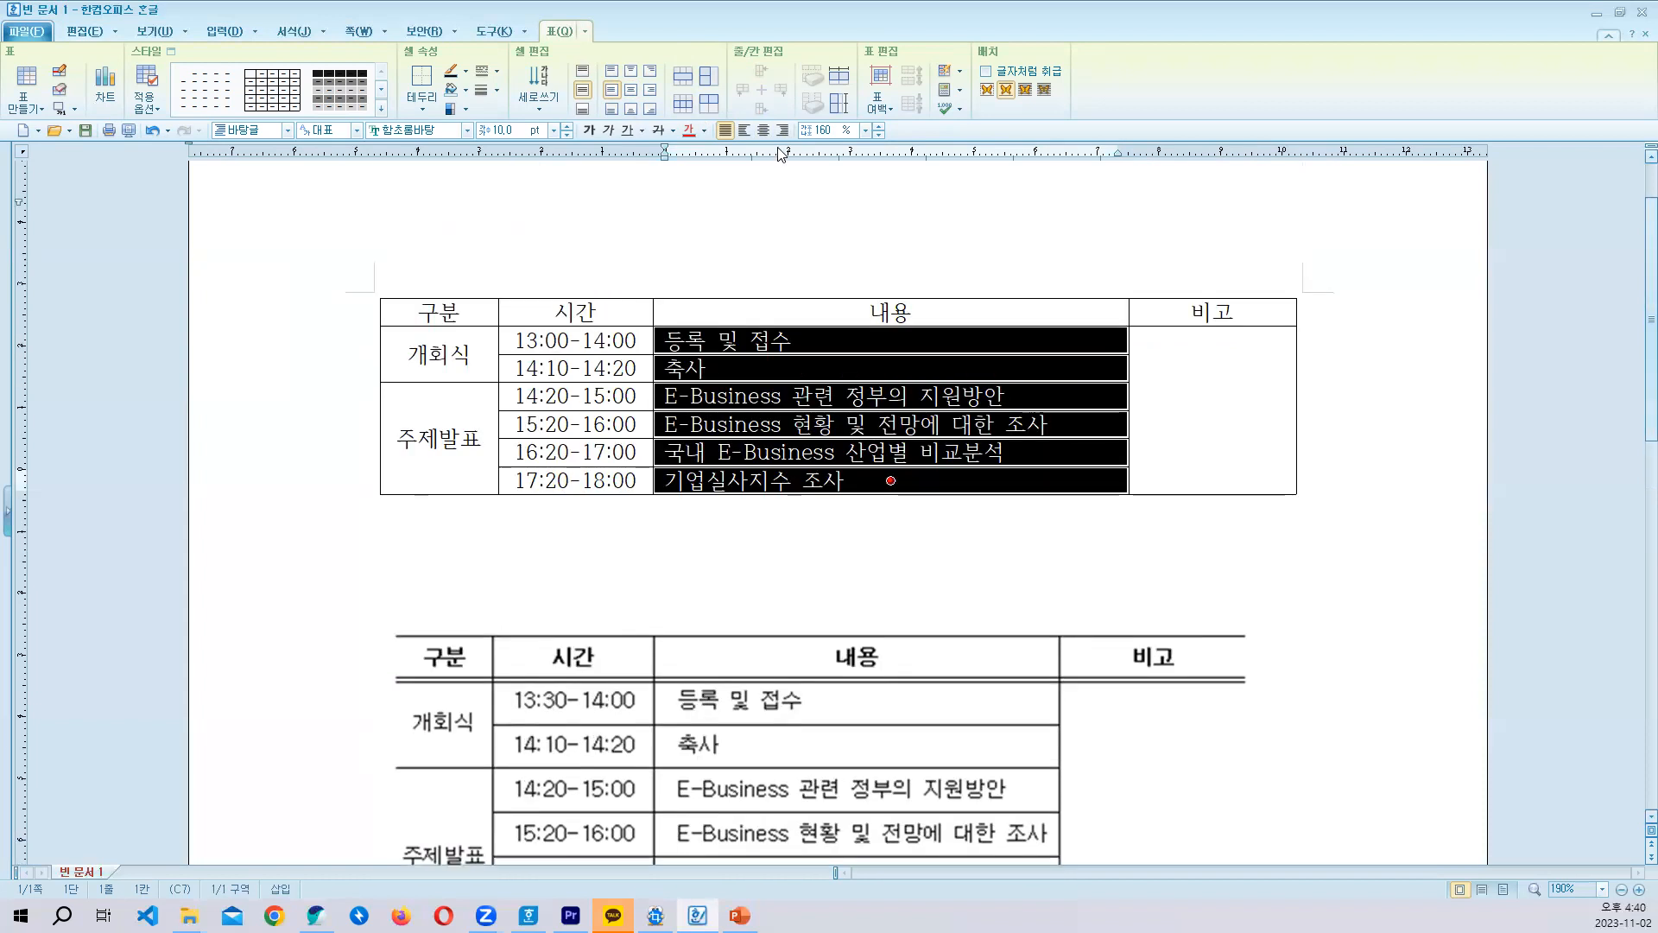
left_click(763, 129)
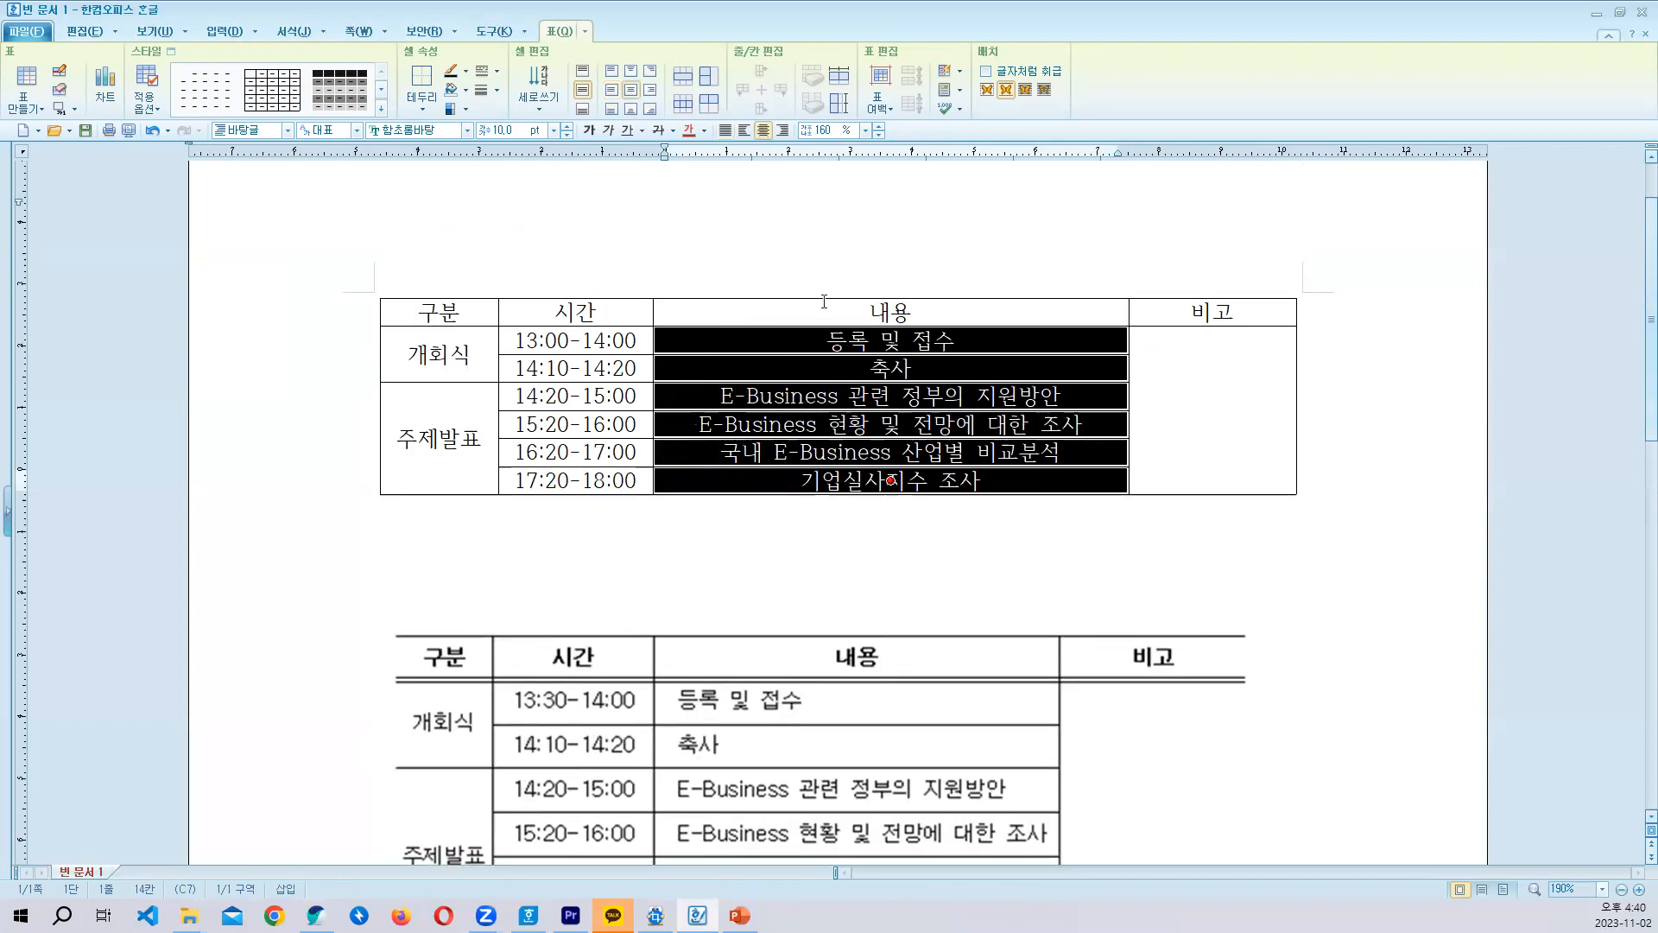
key("ctrl+z")
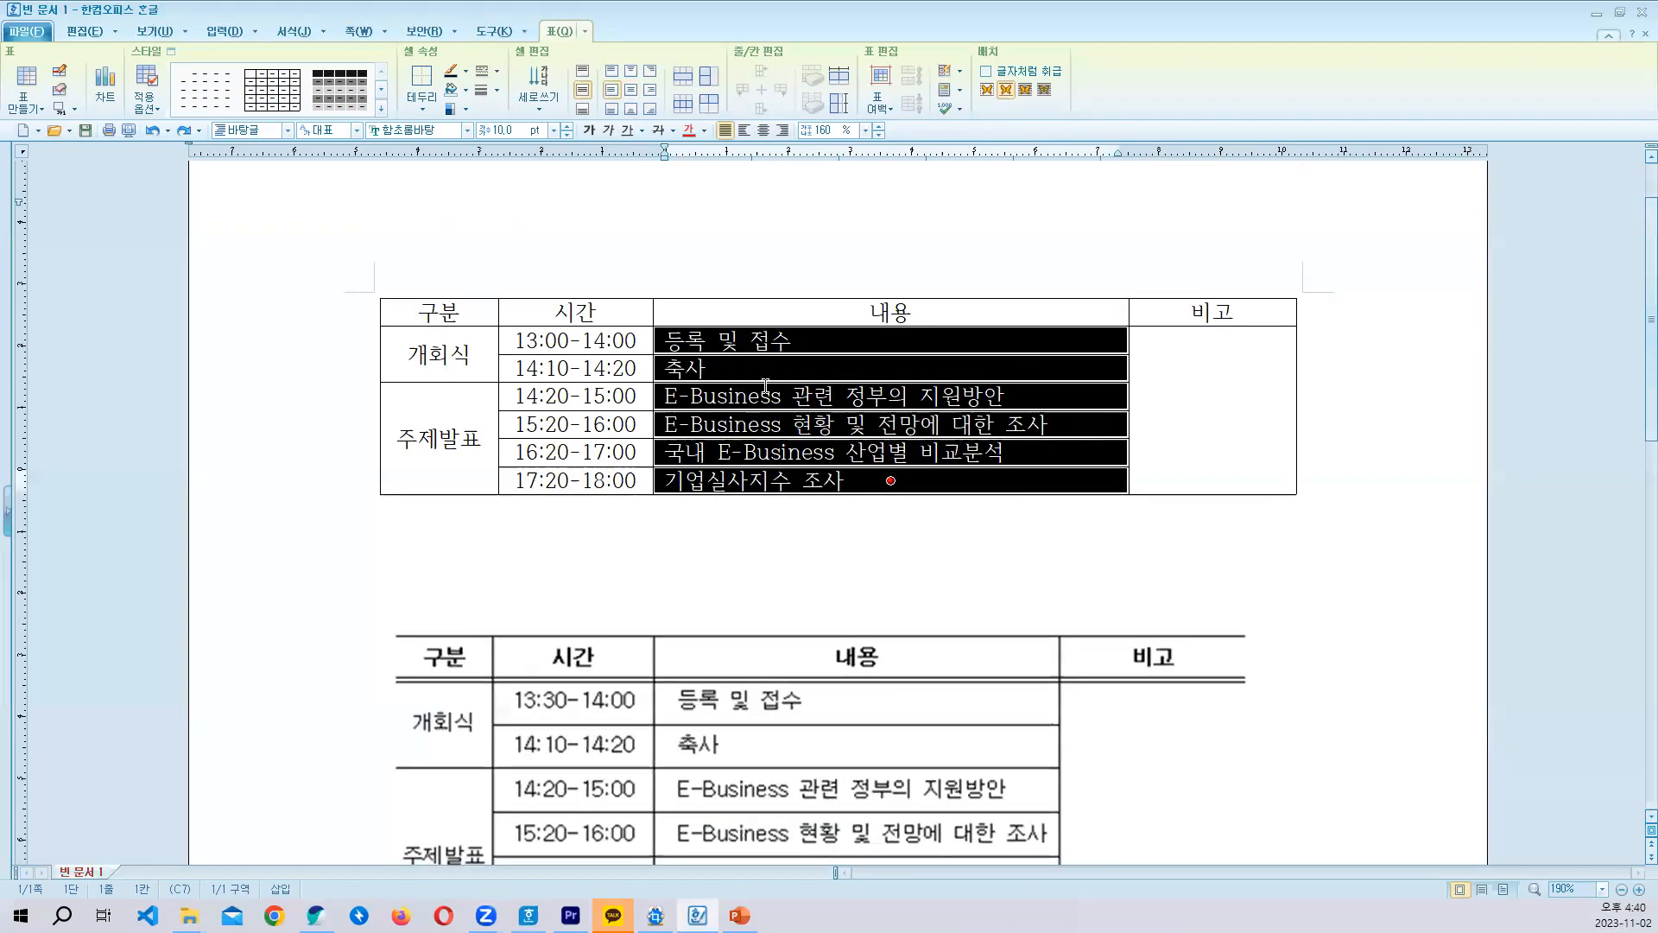
left_click(741, 370)
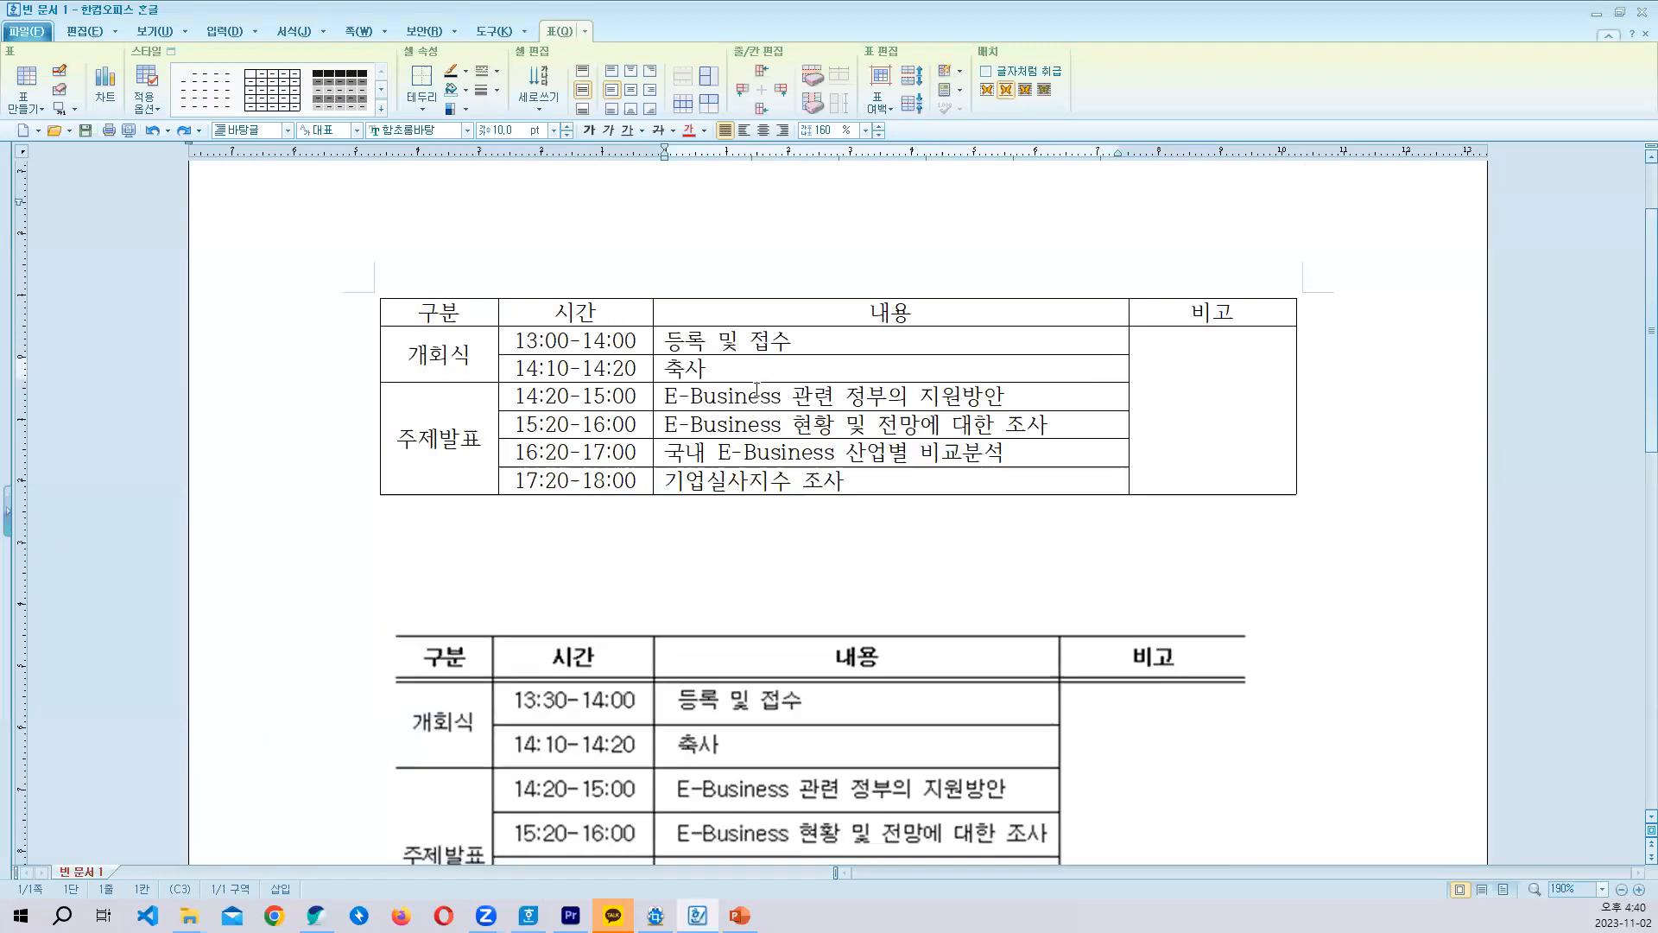
- Make the four header cells from 구분 to 비고 bold
left_click_drag(444, 315, 1213, 312)
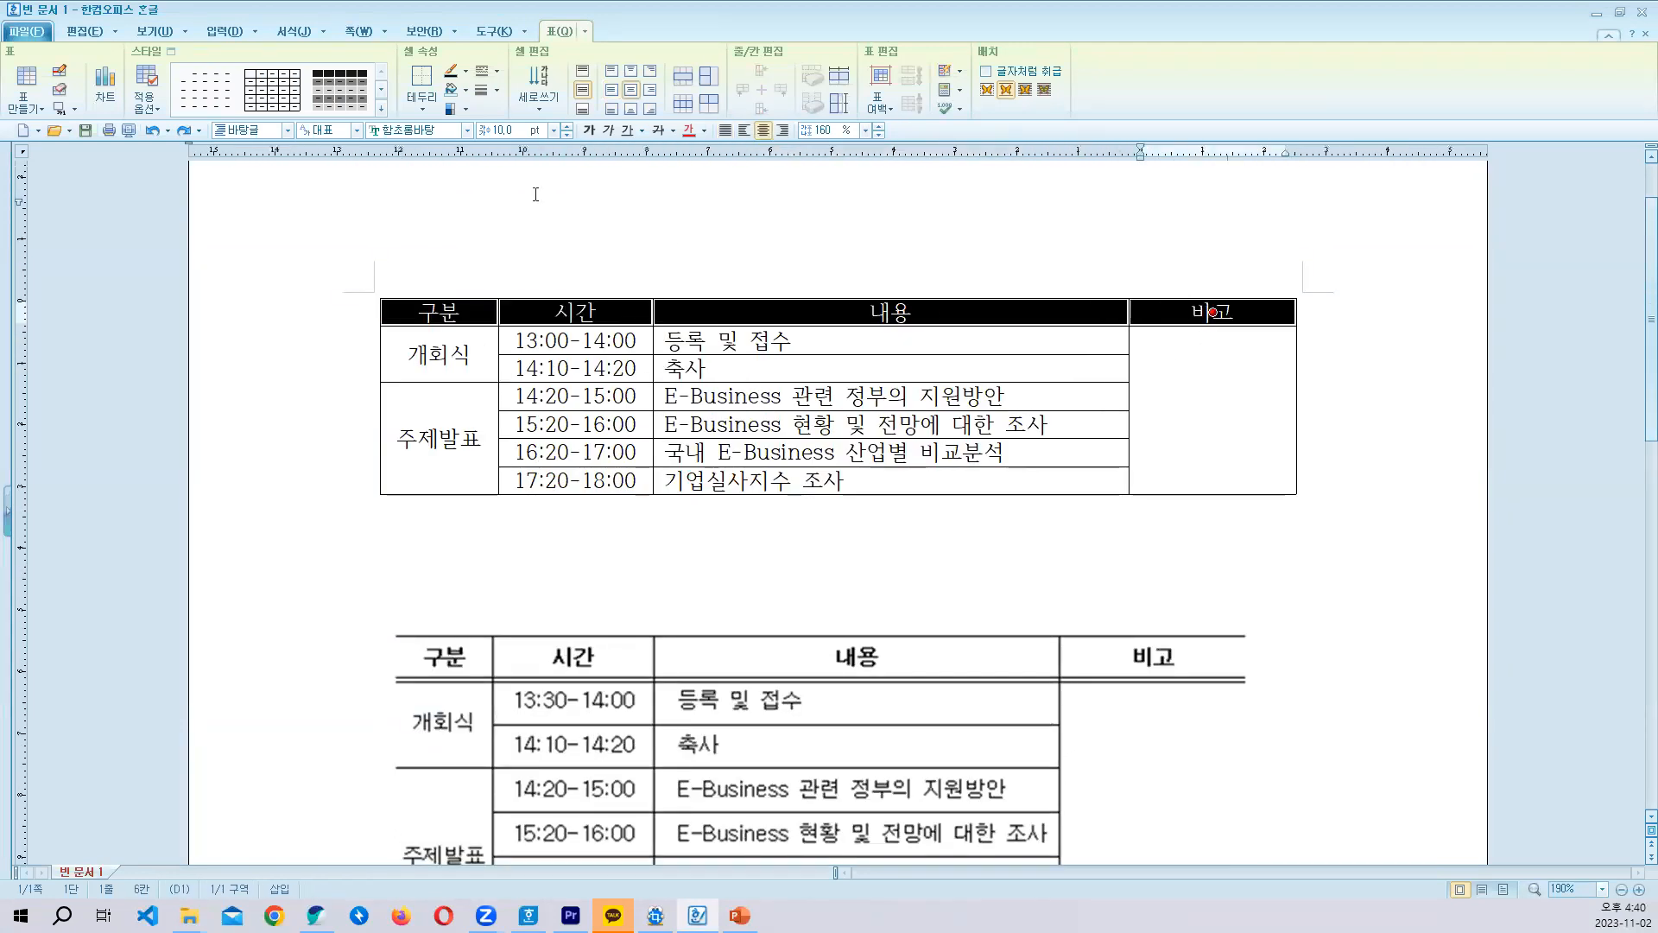
left_click(585, 128)
scroll(604, 298, "down", 2)
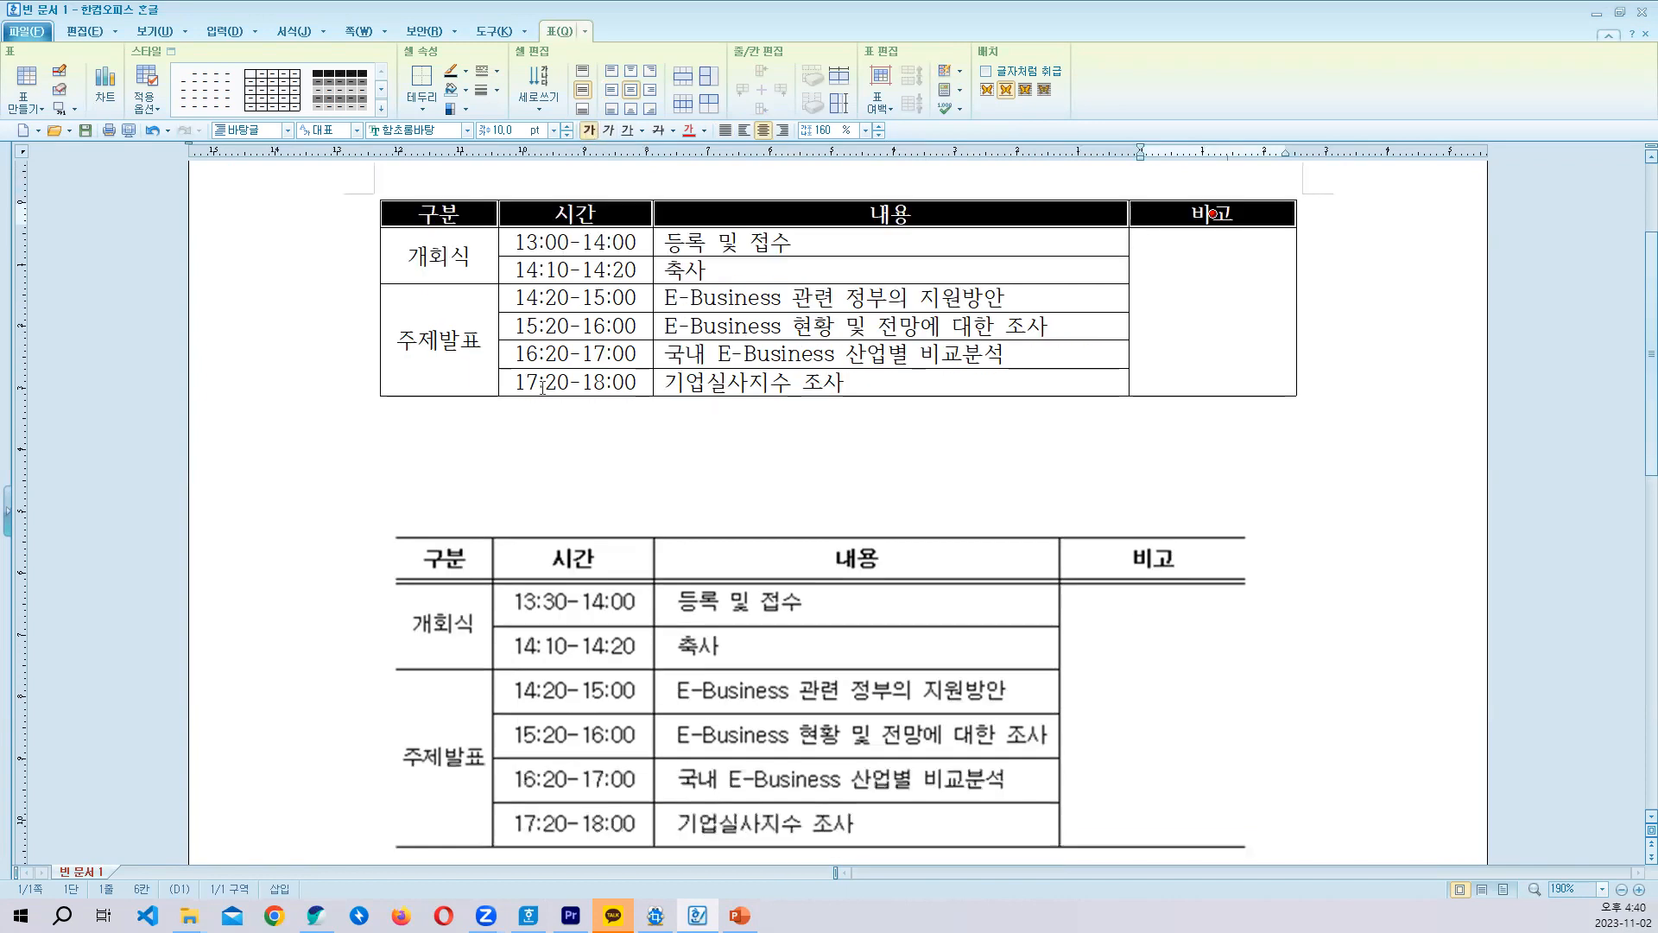
left_click(574, 270)
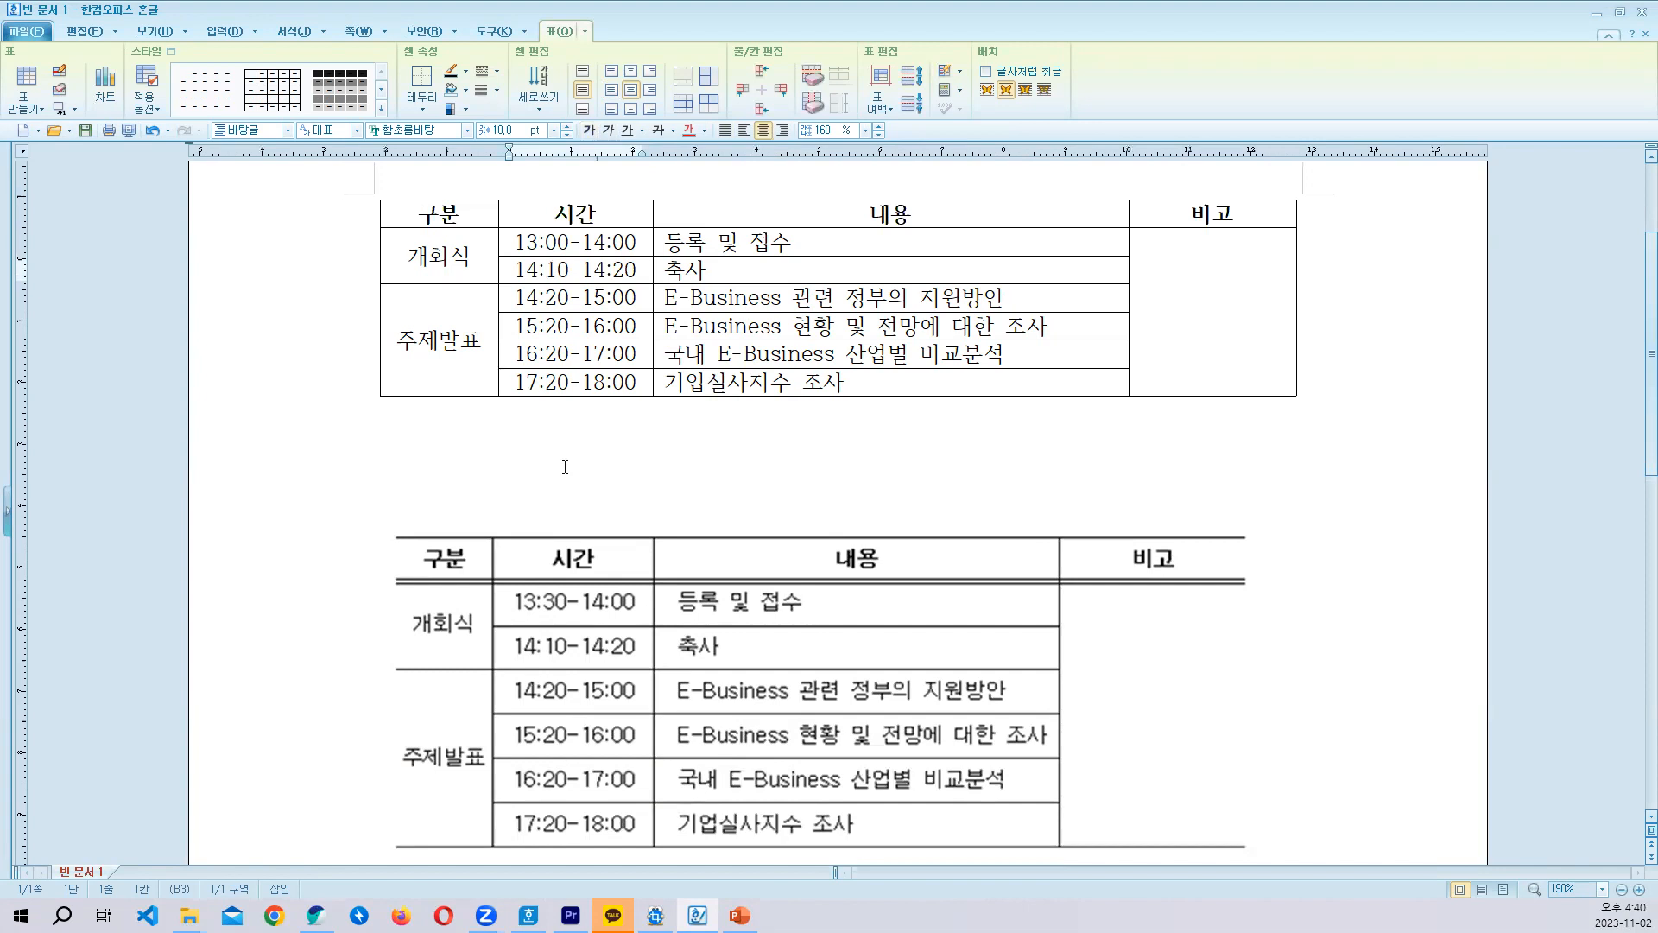
- Remove the outer left and right border lines of the whole schedule table using the 선 없음 line type
scroll(565, 467, "down", 4)
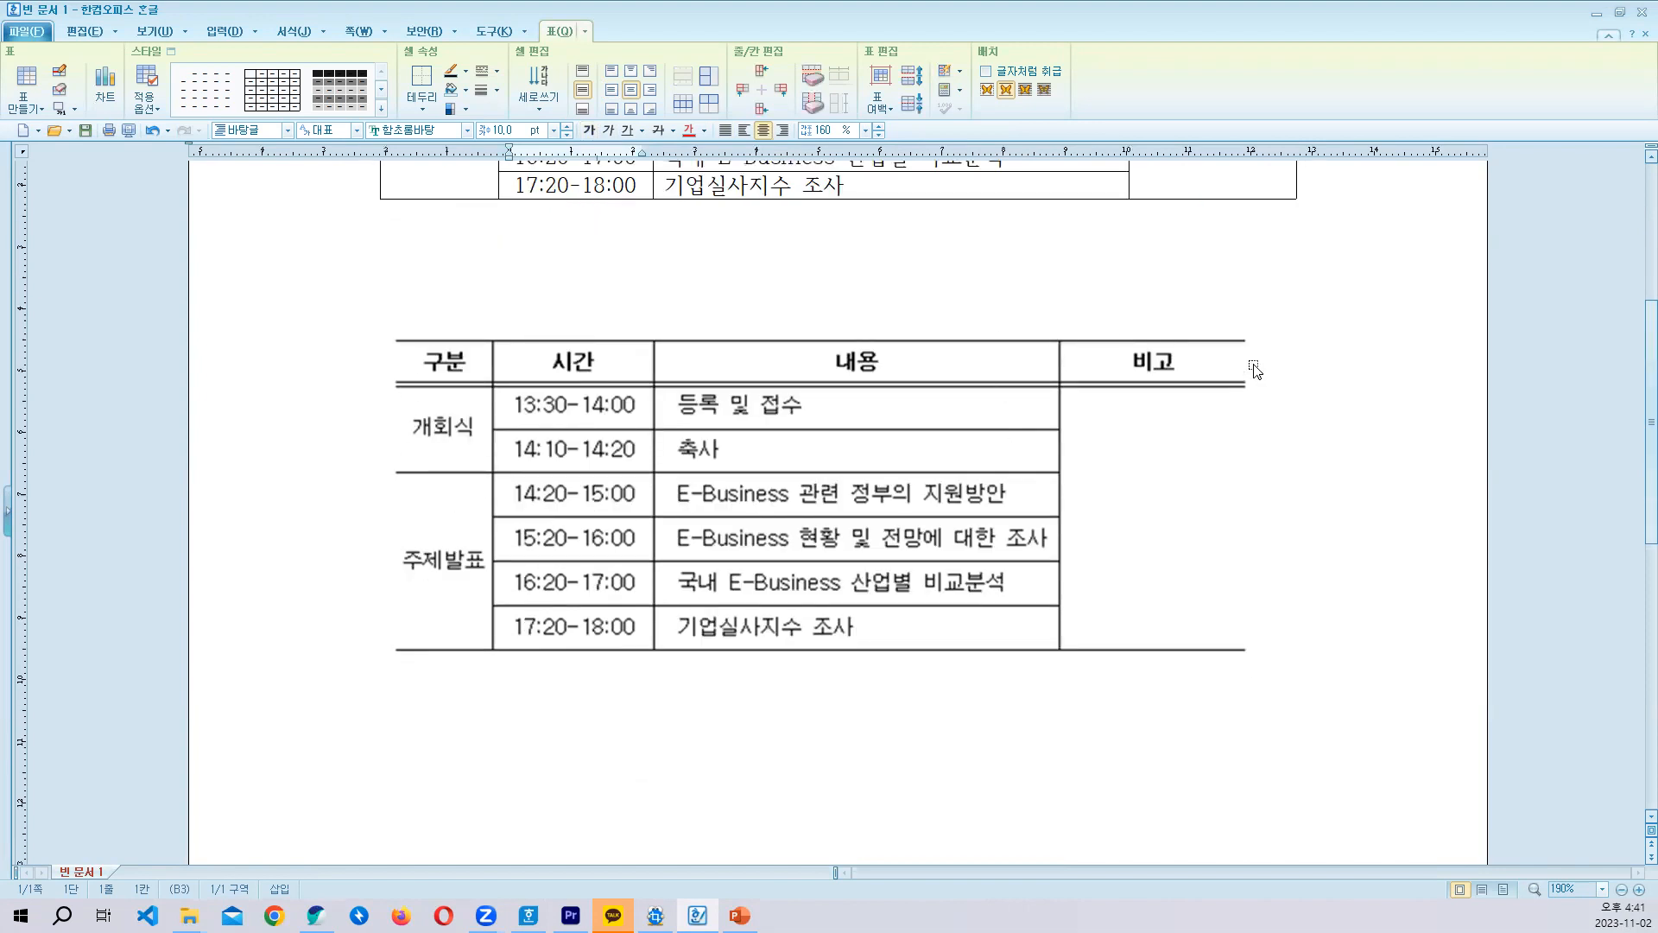
scroll(1113, 742, "up", 4)
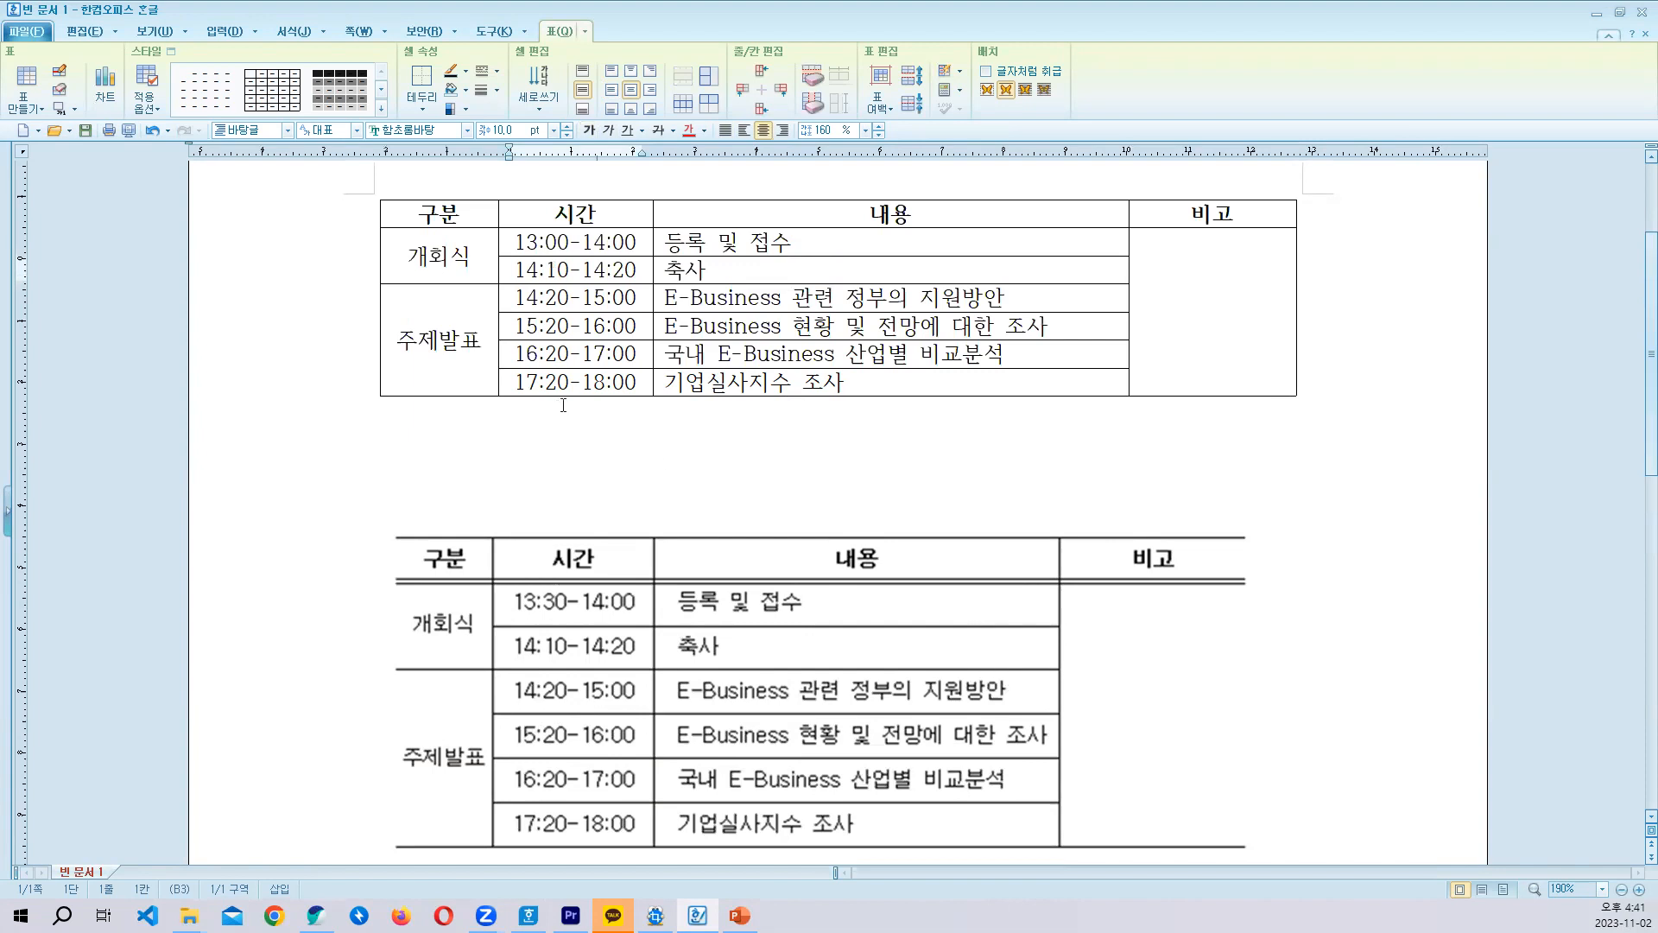
left_click_drag(455, 210, 1113, 412)
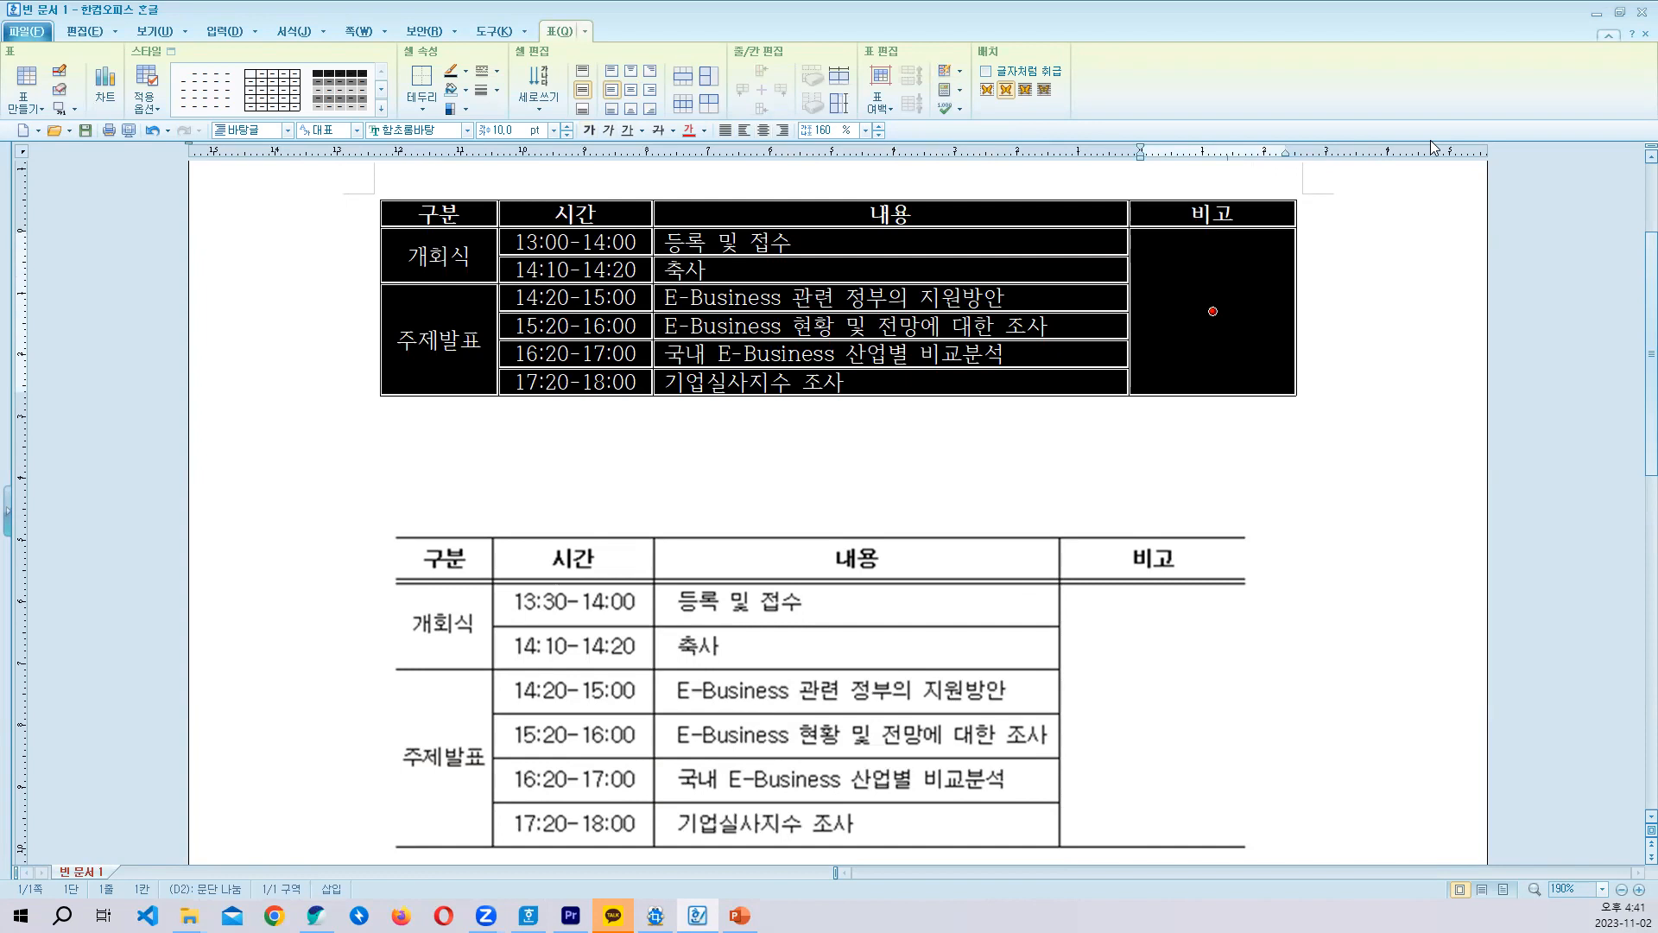
key("l")
left_click(695, 311)
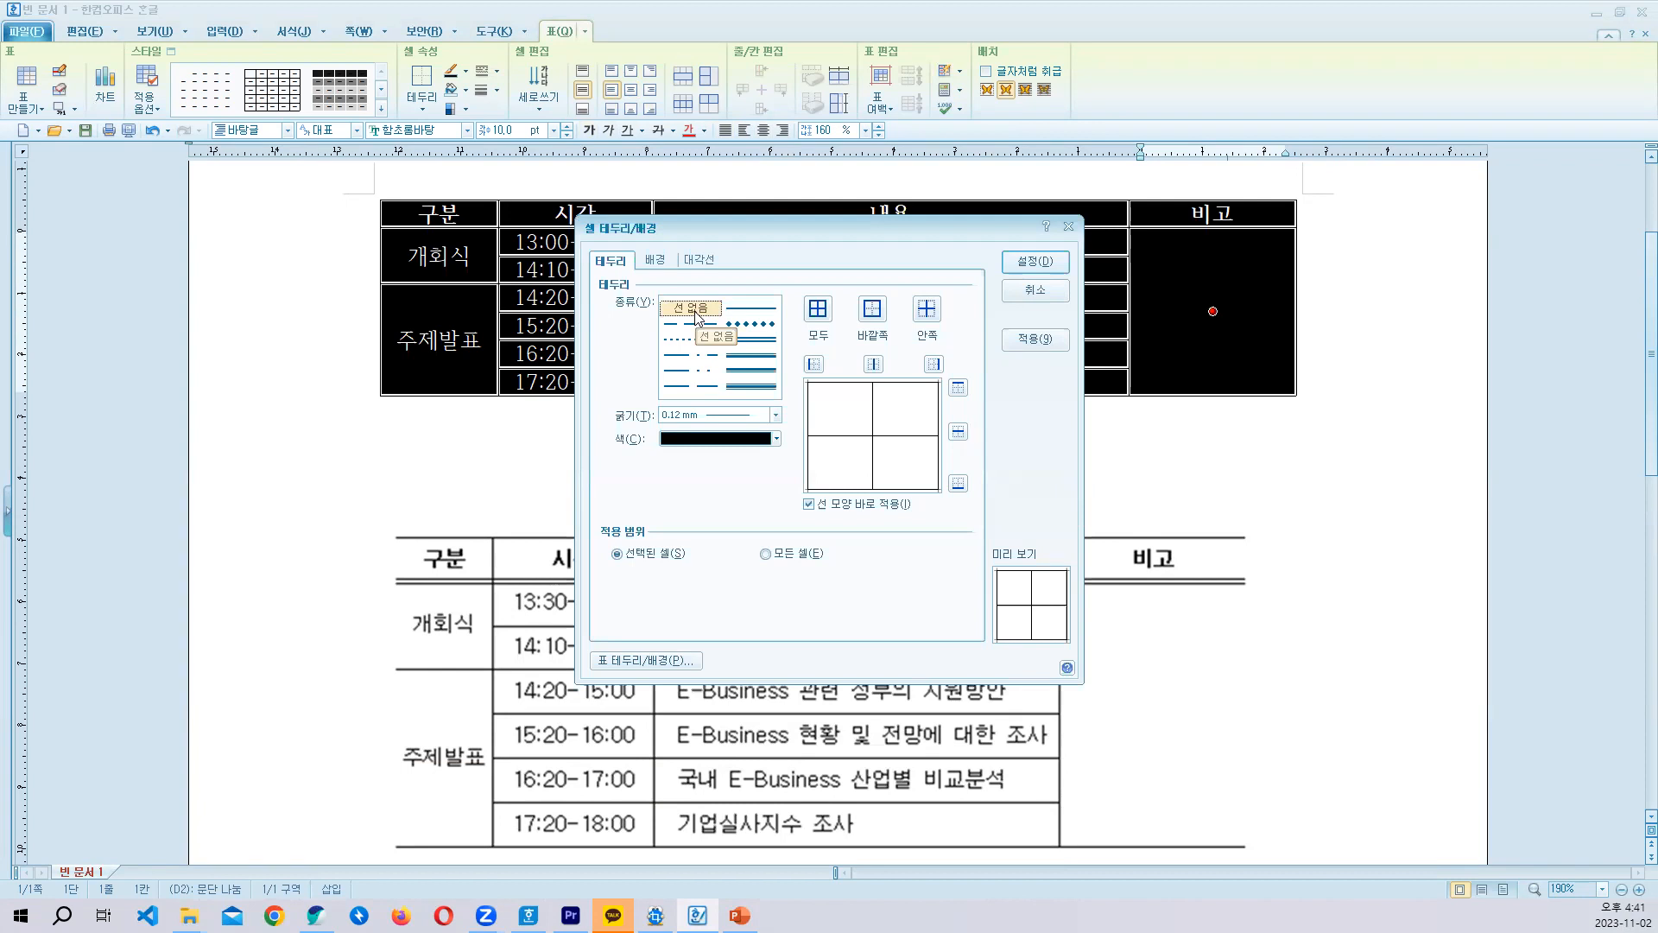
left_click_drag(858, 222, 852, 259)
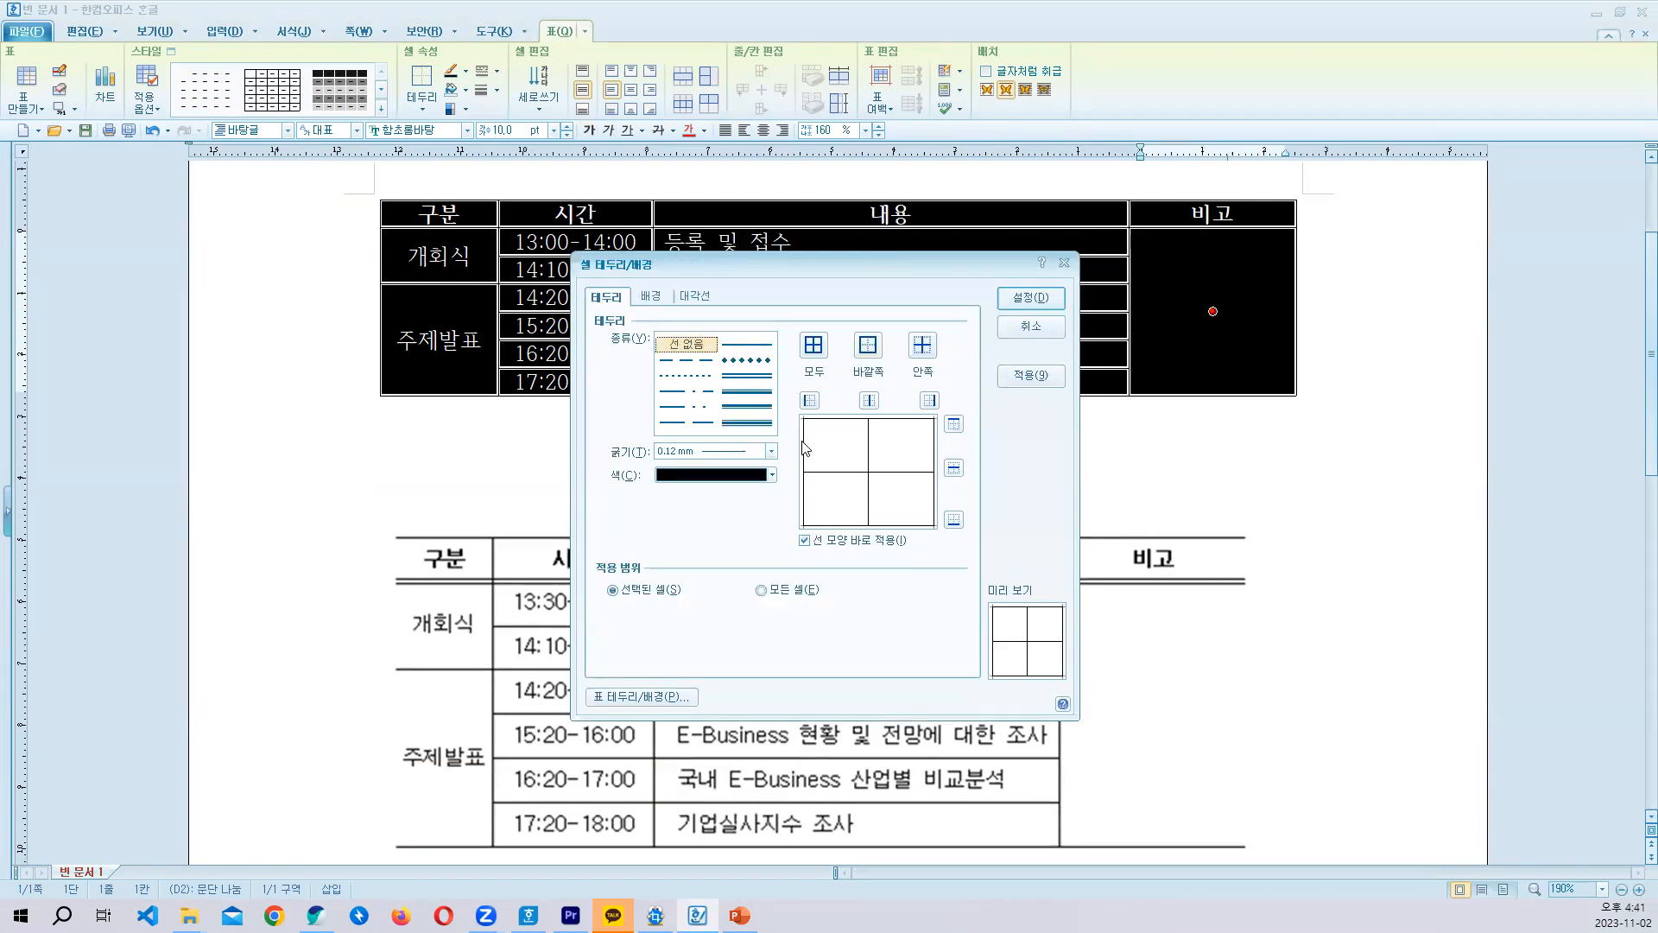
left_click(809, 400)
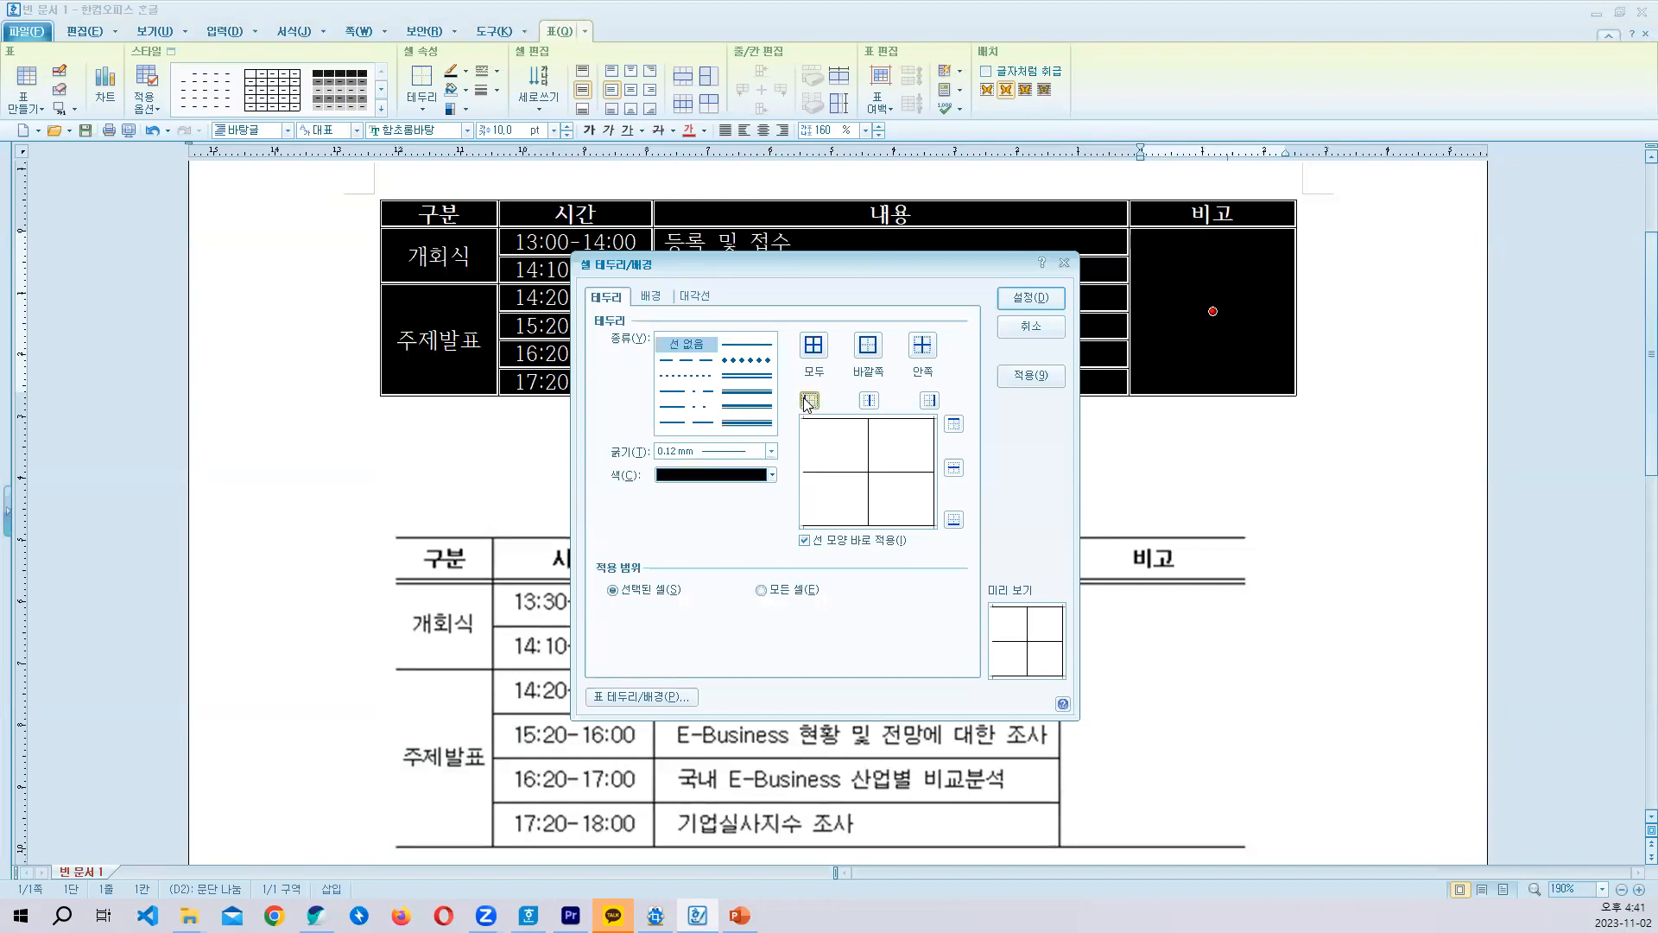
left_click(930, 403)
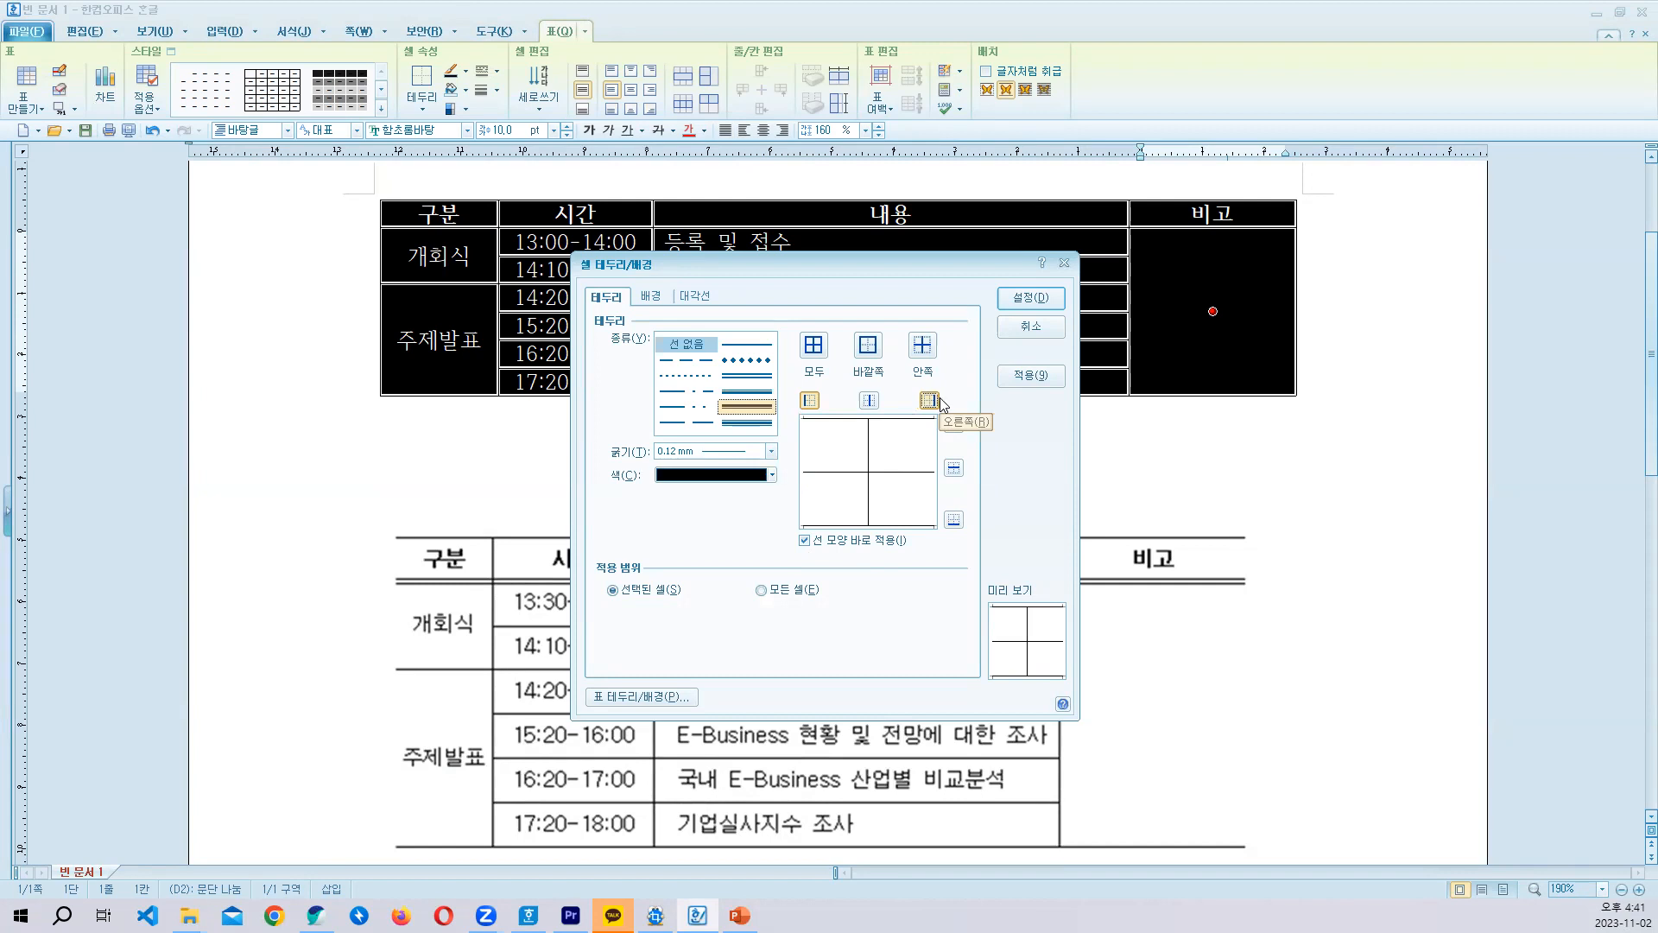
left_click(1028, 298)
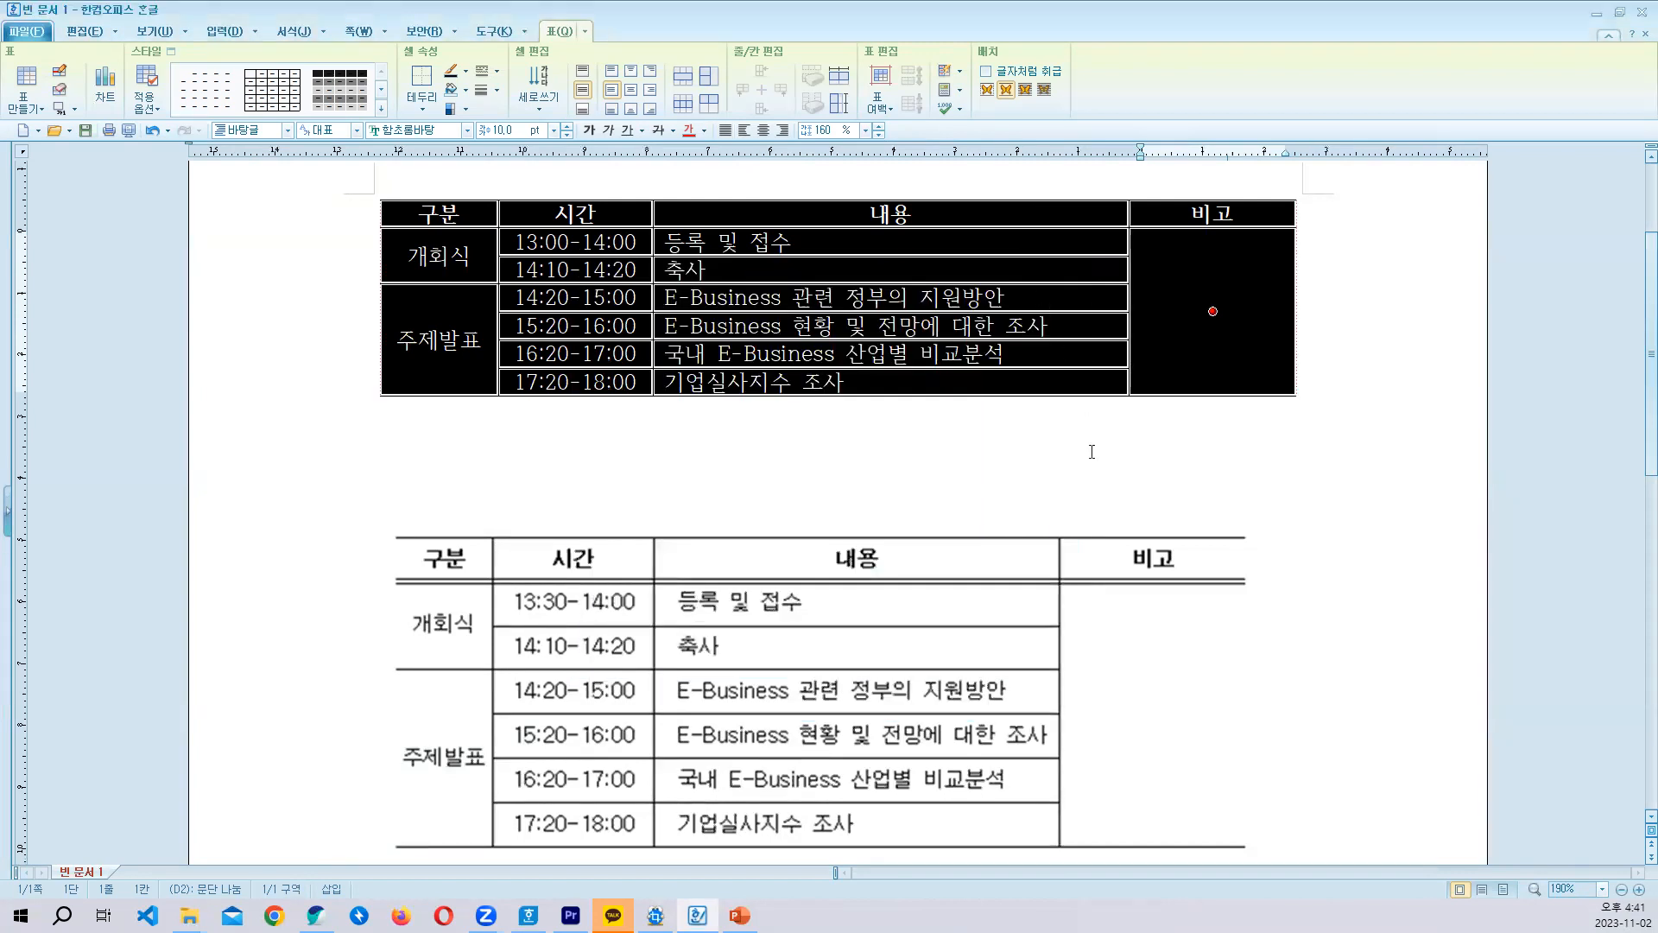
key("Escape")
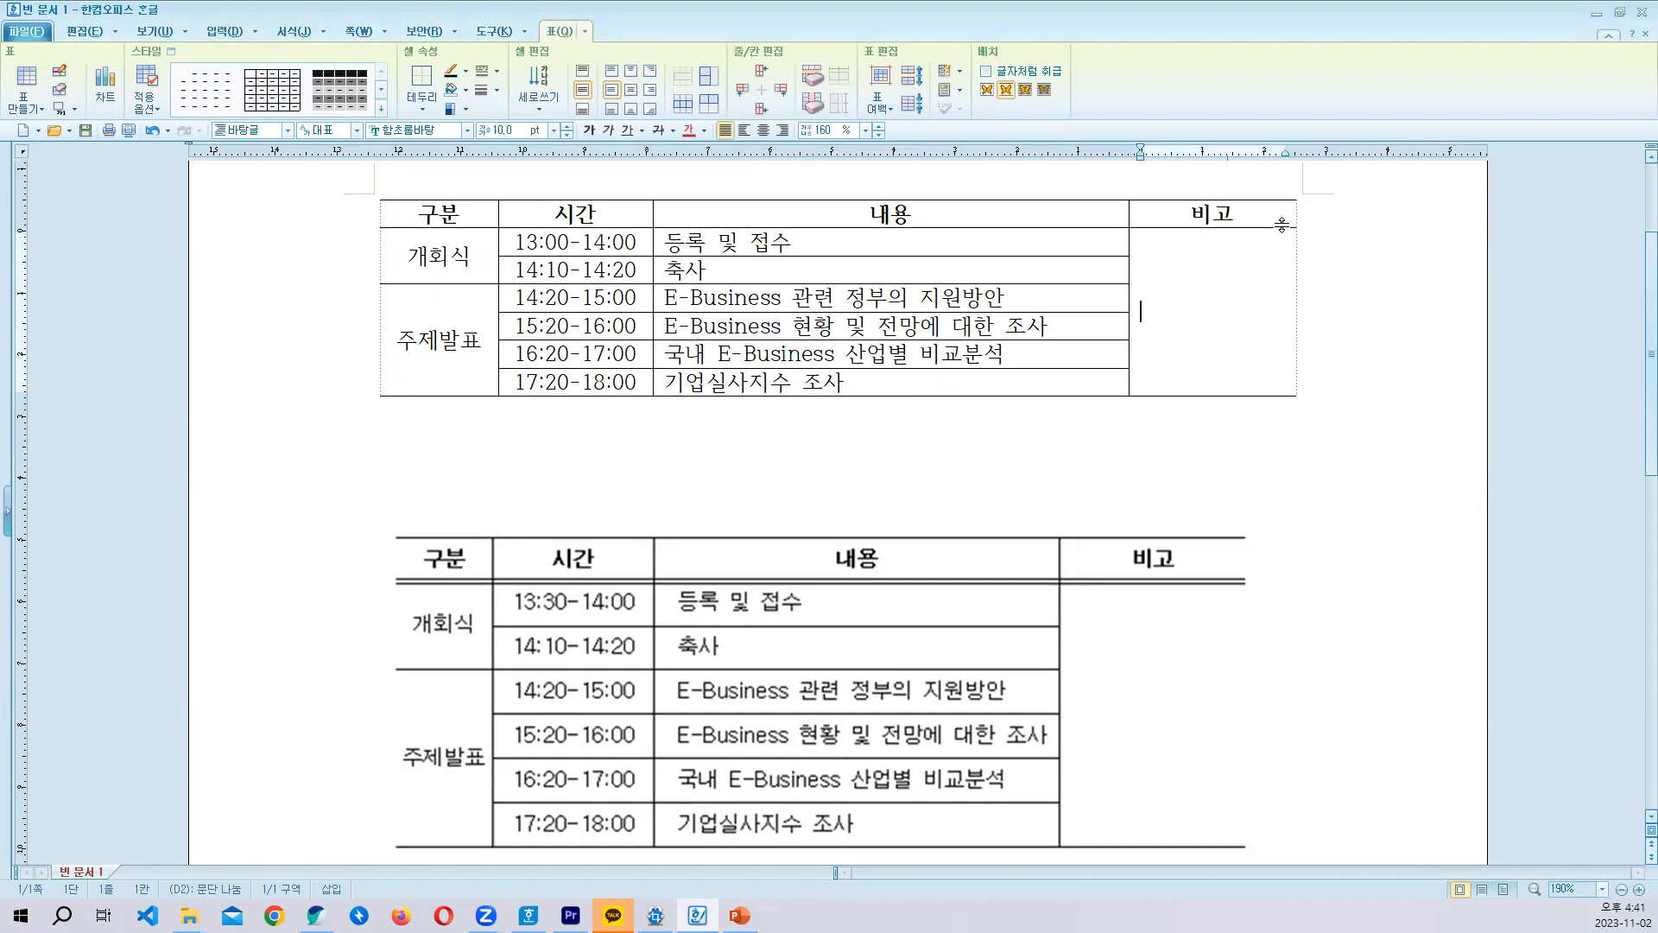
key("Down")
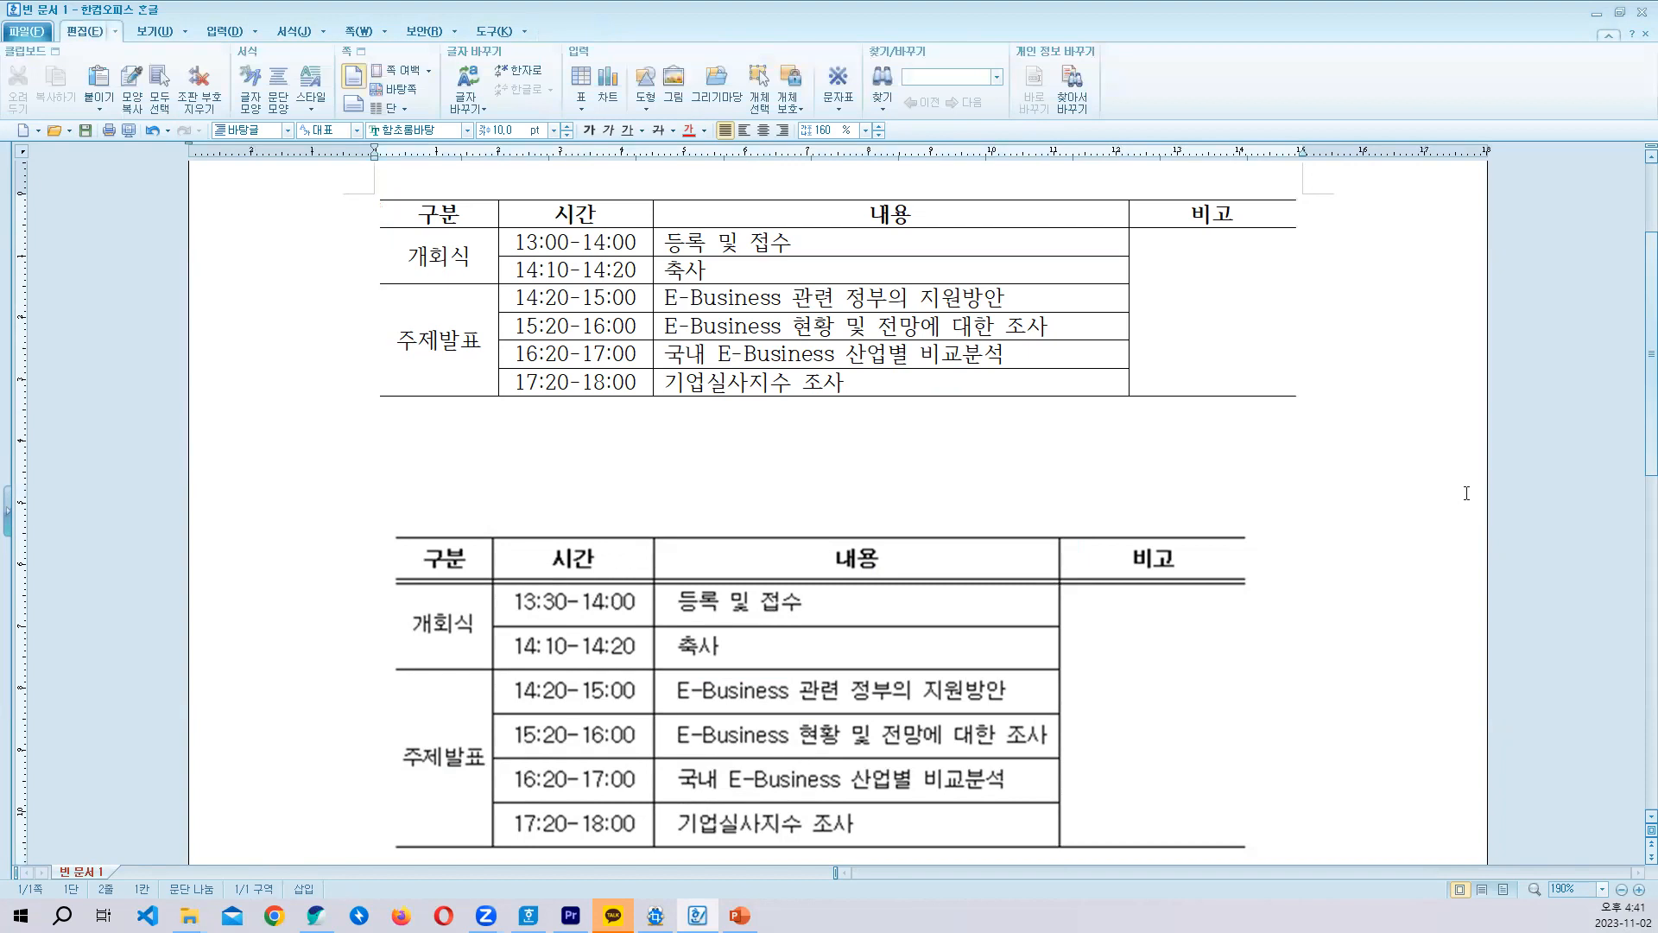
left_click(1219, 362)
left_click(1340, 456)
- Give the header row, from 구분 to 비고, a 0.5 mm double solid line (이중 실선) as its bottom border
left_click_drag(433, 213, 1172, 228)
left_click_drag(743, 295, 723, 260)
left_click_drag(436, 214, 1213, 213)
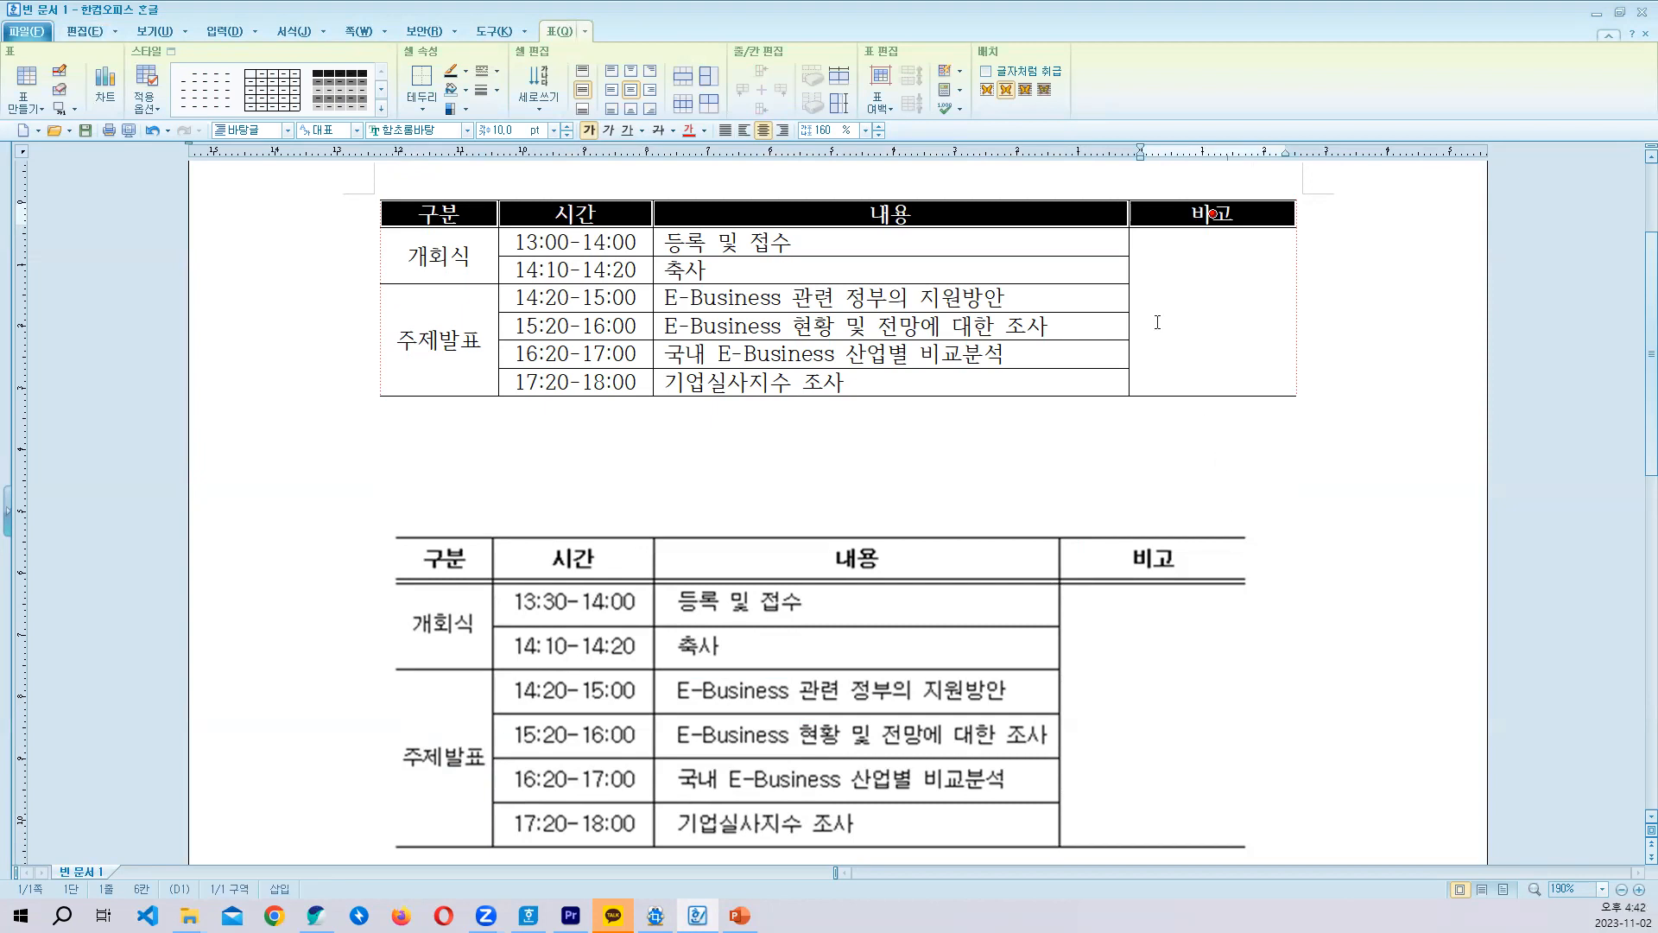
key("l")
left_click(748, 342)
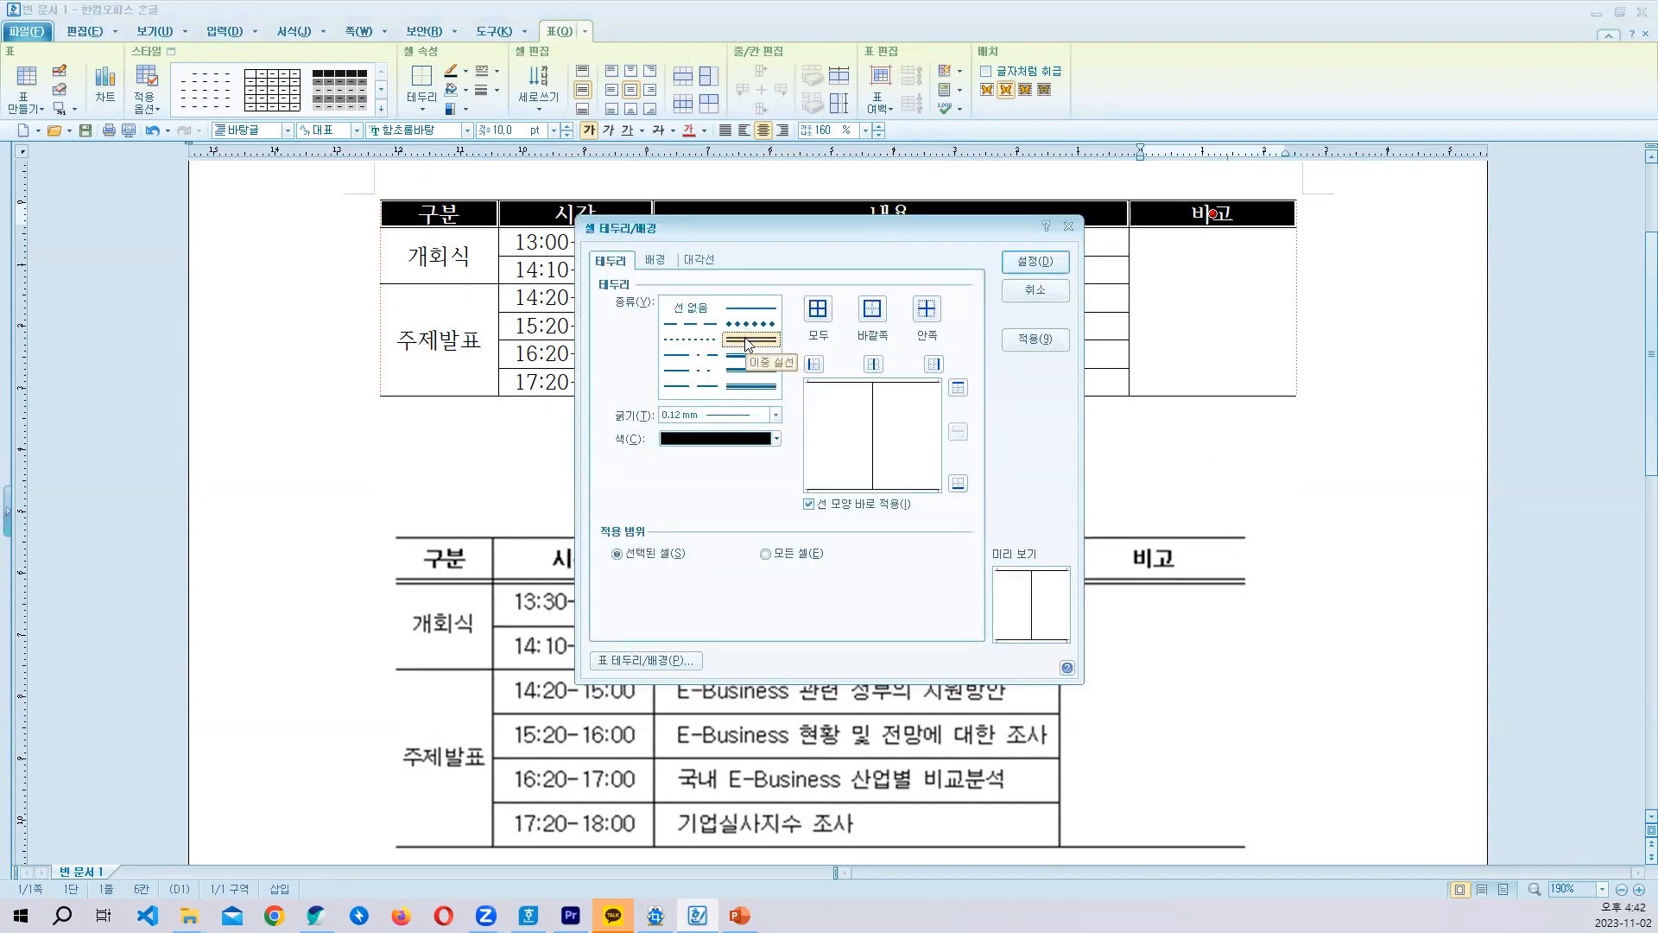
left_click(751, 386)
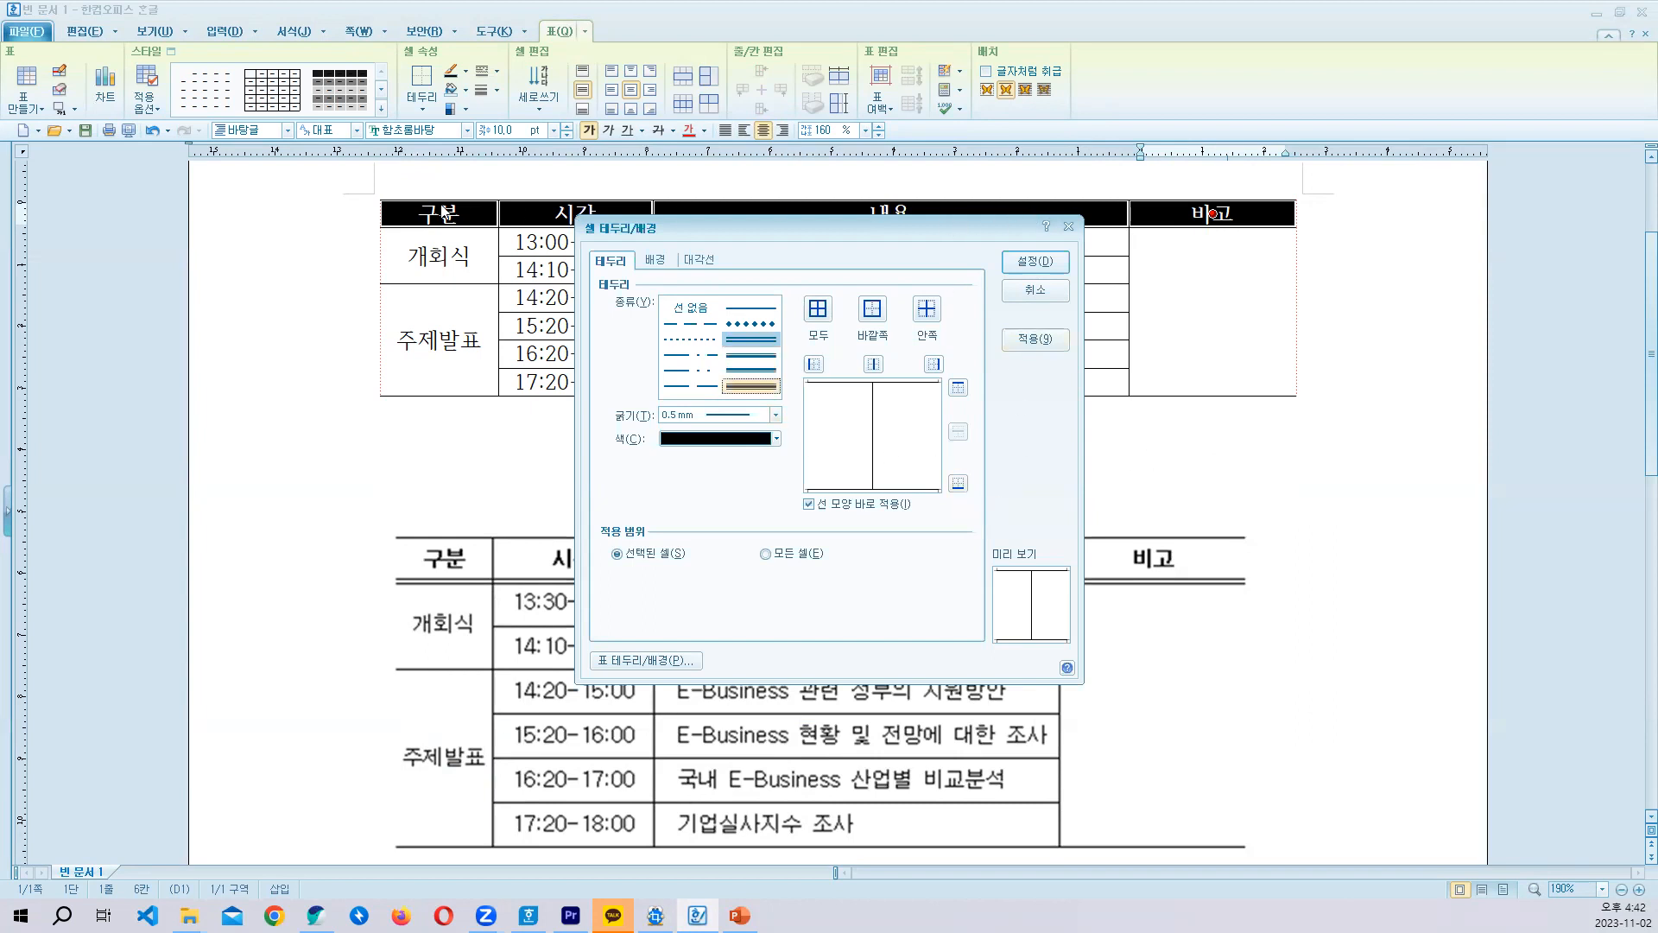
left_click(958, 483)
left_click(1044, 263)
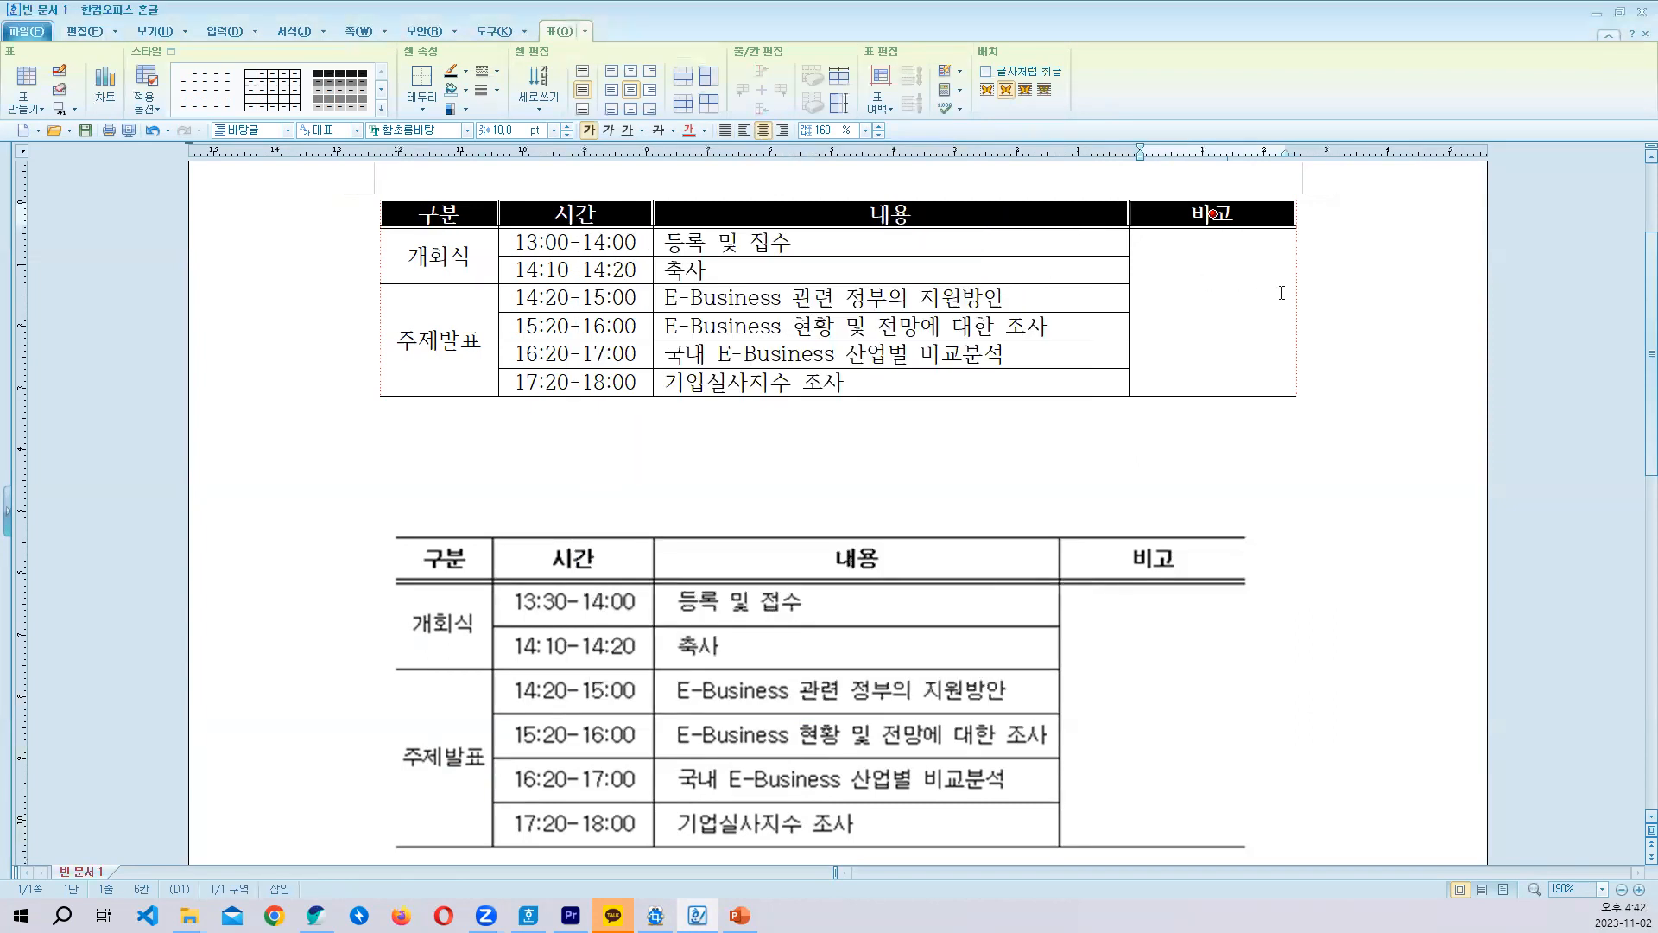
left_click(1227, 327)
key("Escape")
scroll(1011, 497, "down", 2)
scroll(982, 456, "up", 2)
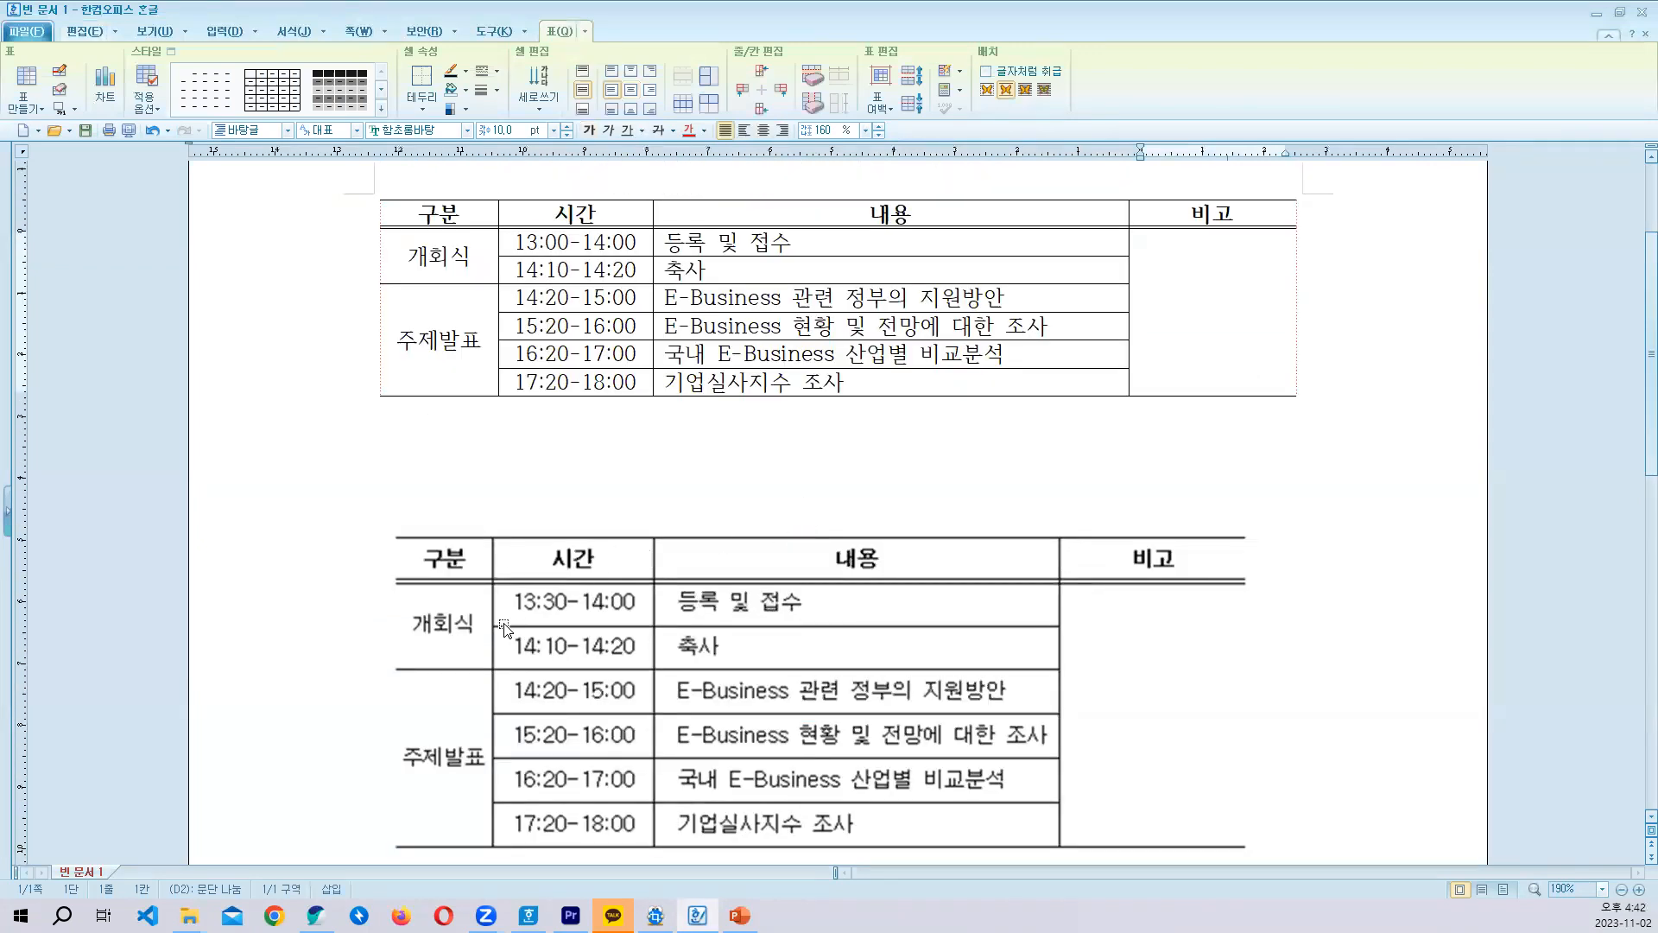
scroll(505, 628, "down", 2)
scroll(445, 587, "up", 2)
- Increase the height of all rows in the schedule table by three increments
left_click(742, 248)
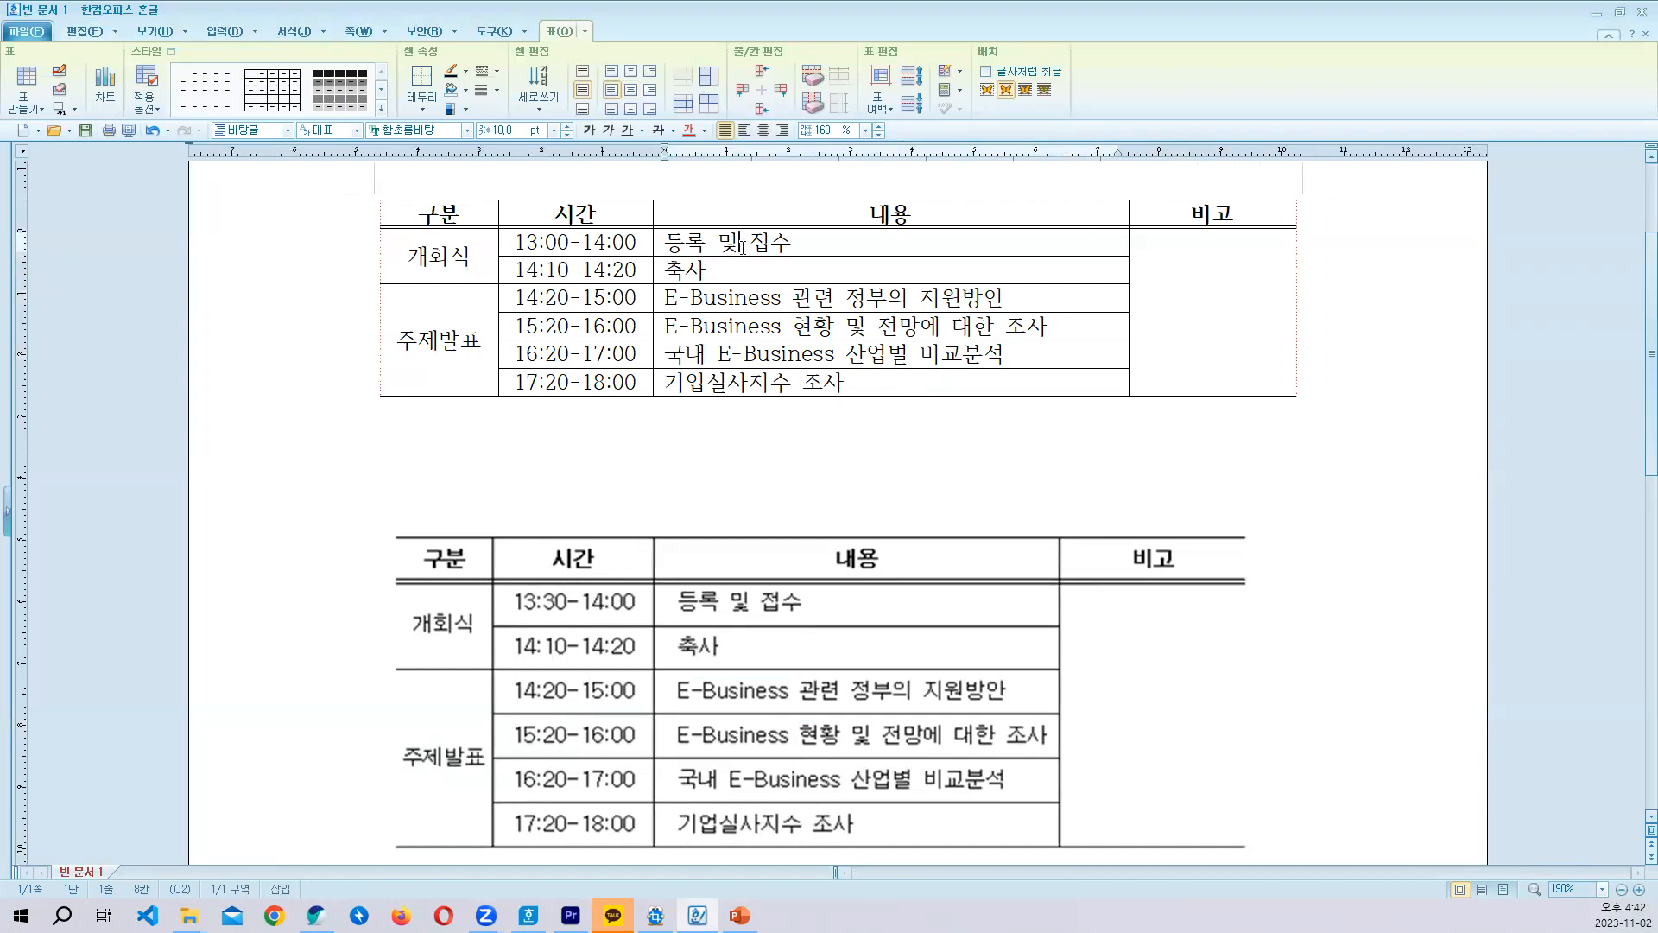
left_click_drag(431, 216, 1206, 391)
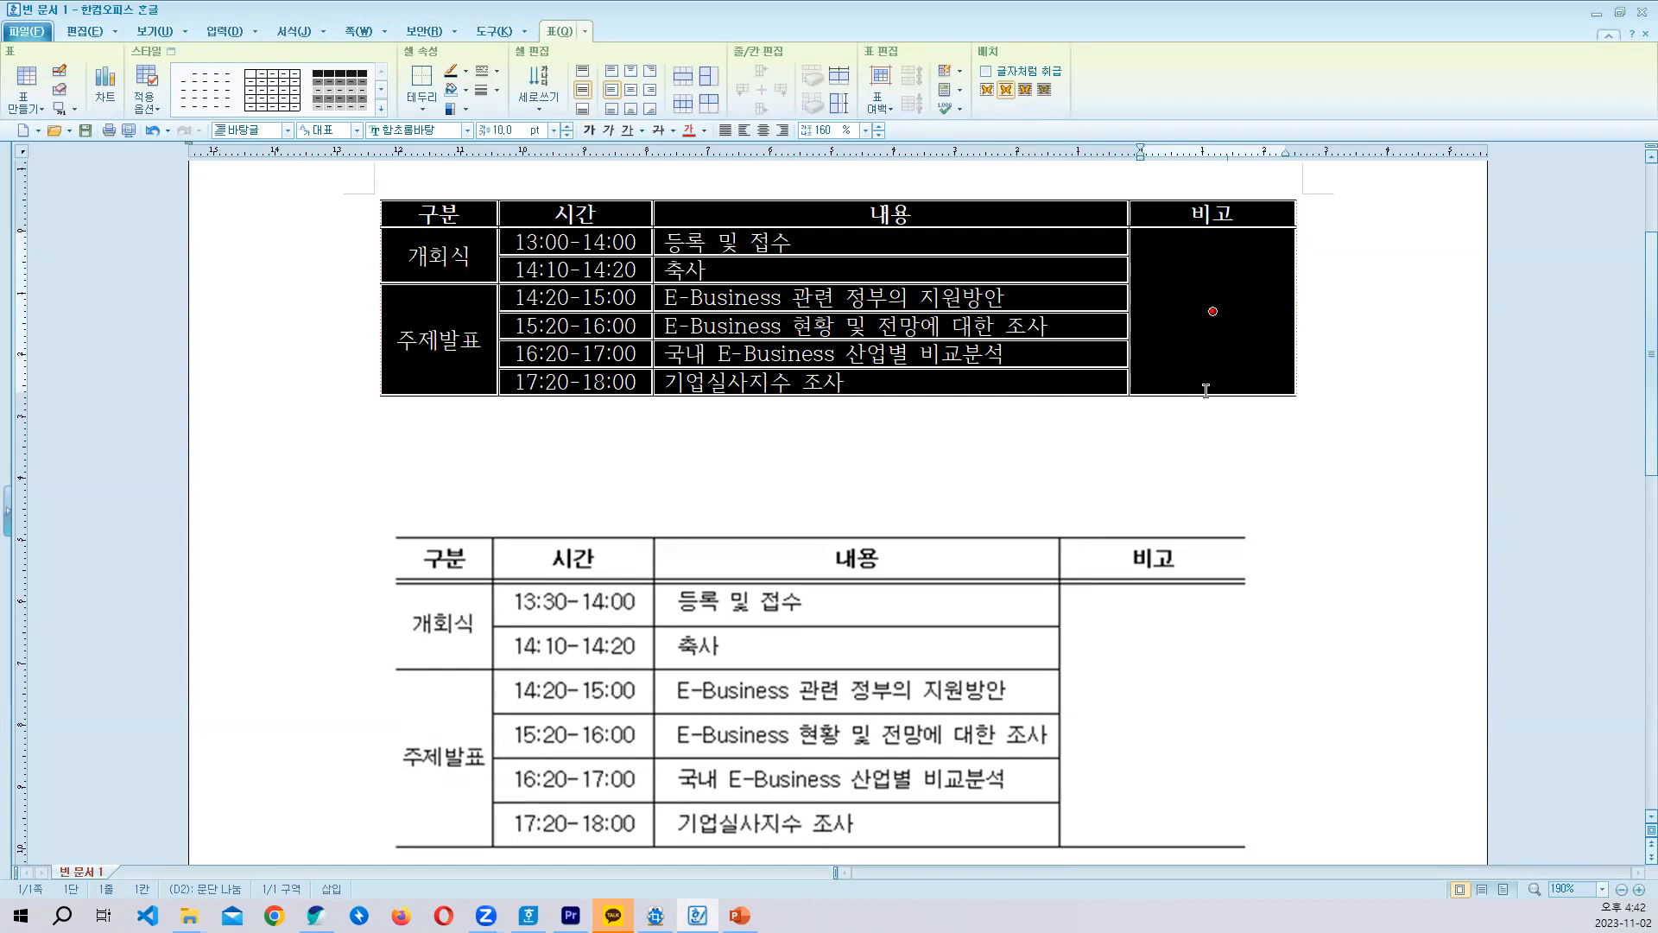
key("ctrl+Down")
key("ctrl+Down")
key("ctrl+Down")
key("ctrl+Down")
key("ctrl+Down")
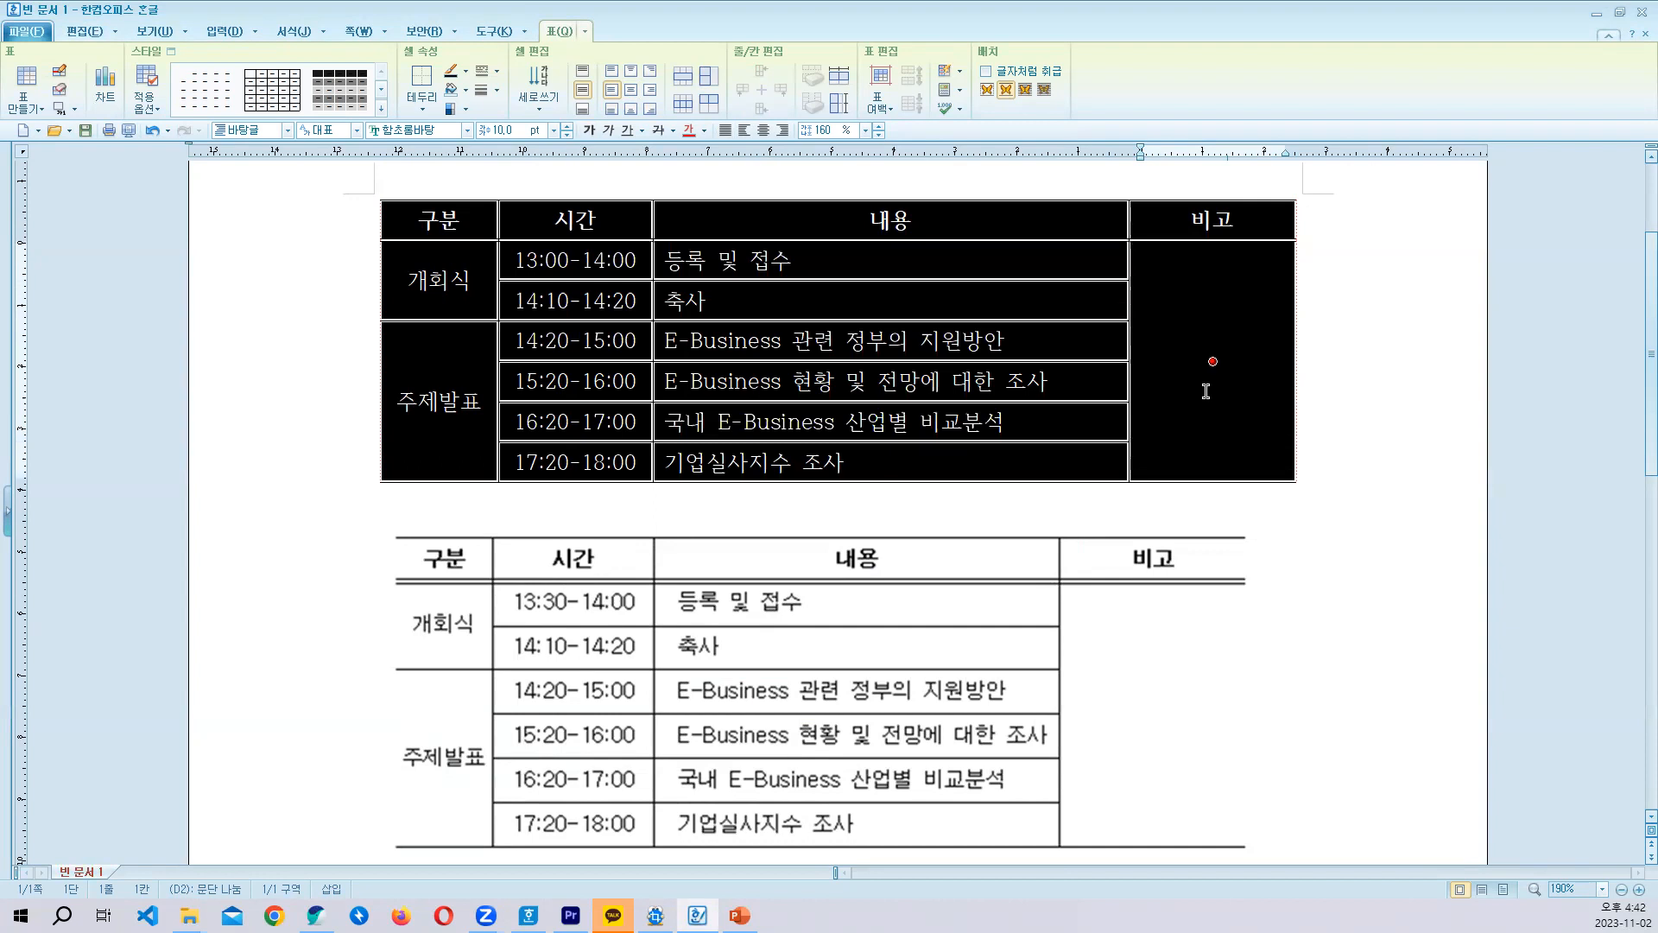
left_click_drag(463, 222, 462, 348)
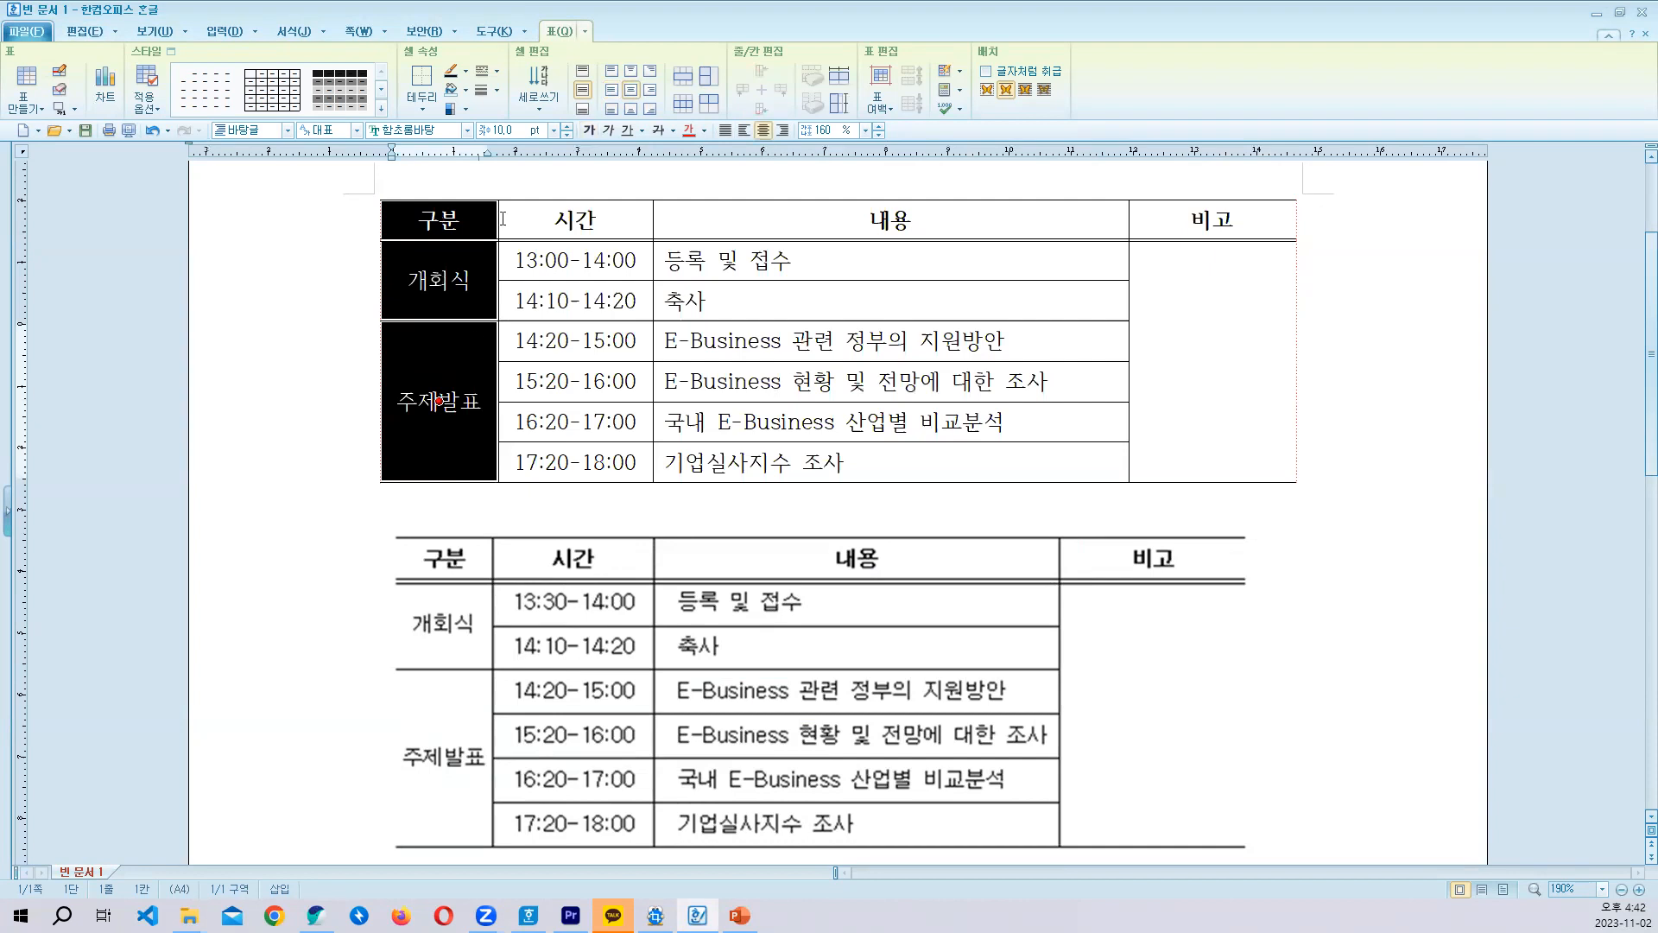
left_click_drag(471, 220, 1166, 441)
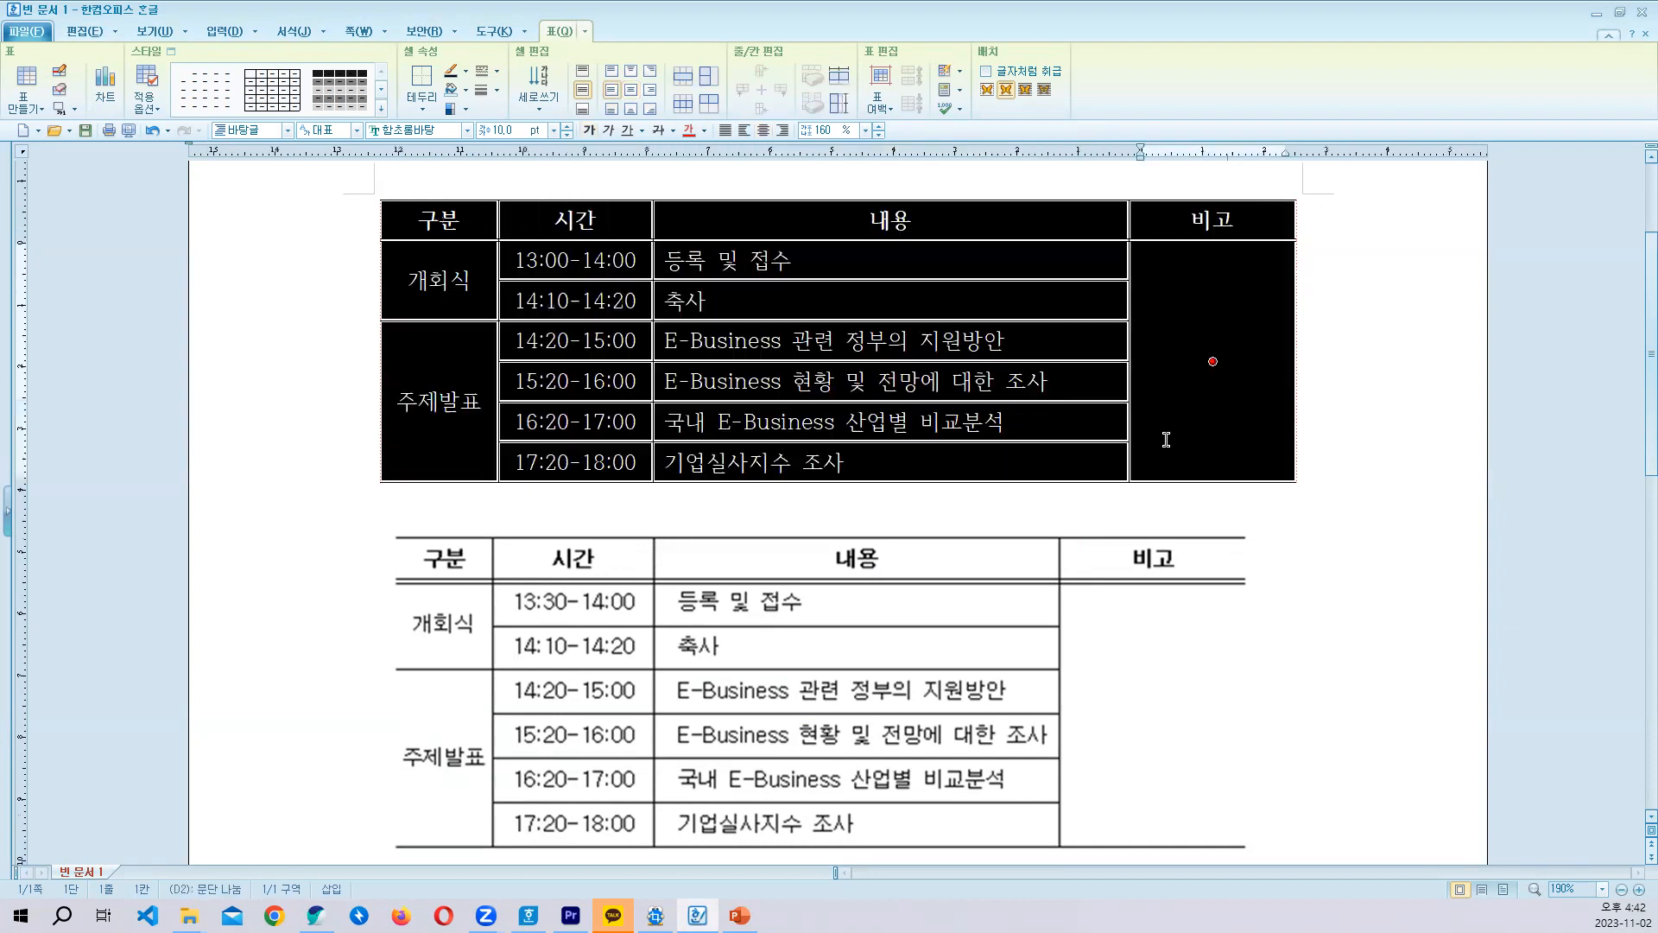
scroll(1166, 437, "down", 3)
scroll(1168, 435, "up", 1)
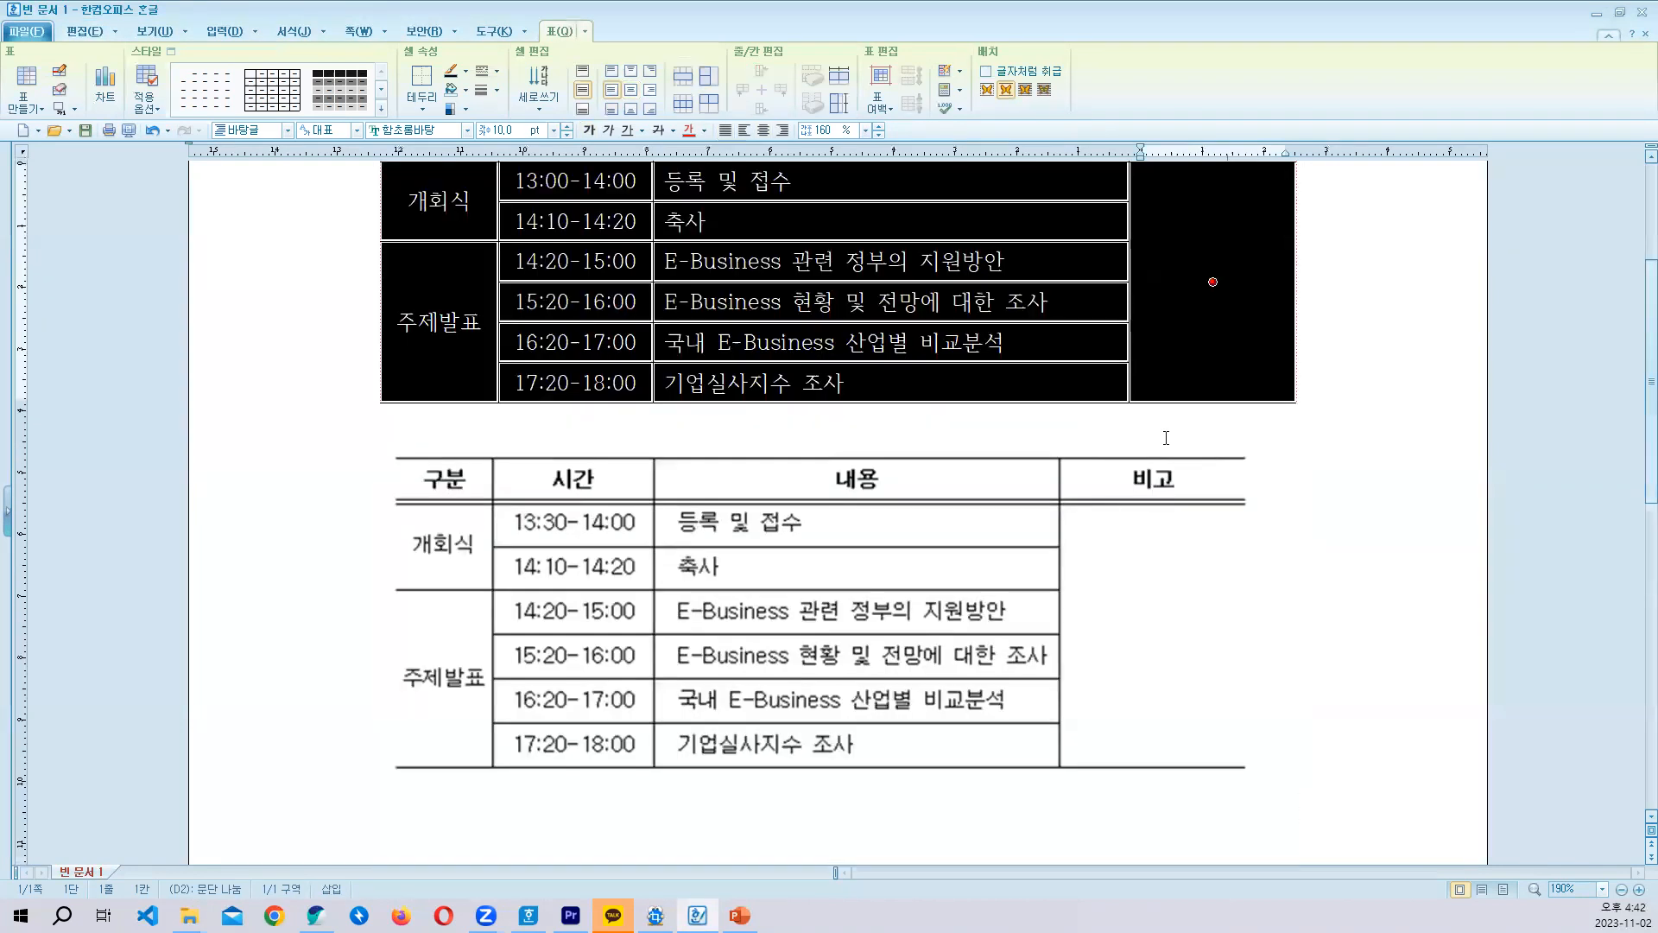
scroll(1184, 427, "up", 4)
scroll(1196, 425, "down", 3)
left_click(813, 498)
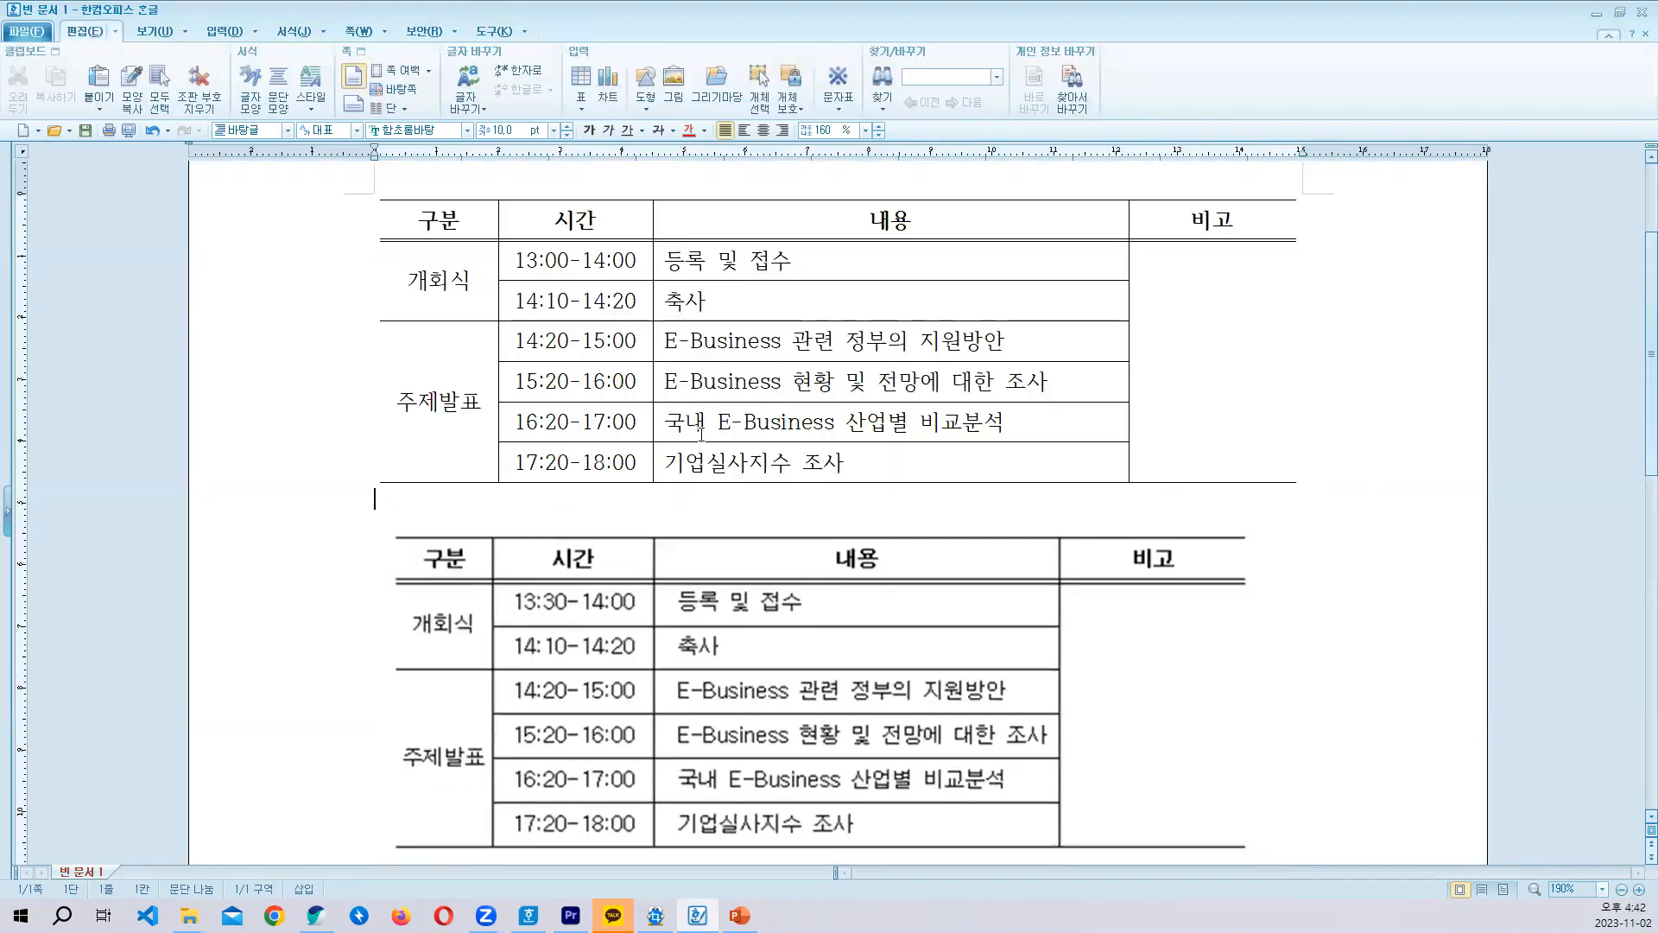
- Compare the schedule table's layout and borders with the sample picture below it
left_click_drag(439, 223, 459, 336)
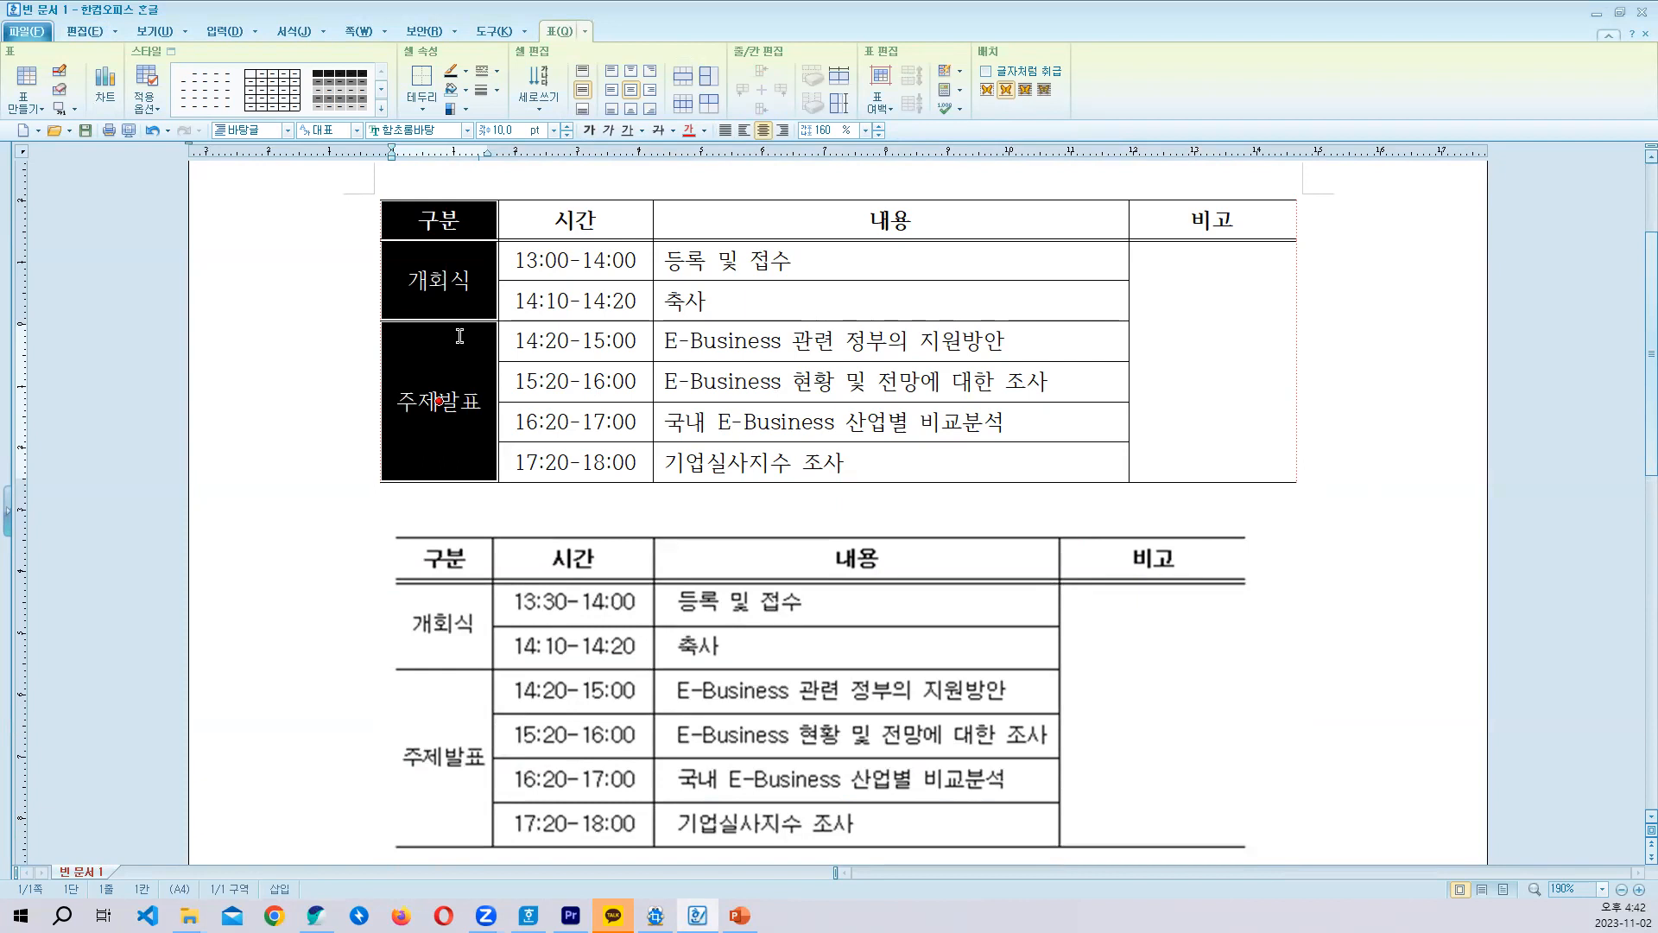
left_click(536, 302)
scroll(730, 437, "down", 3)
scroll(748, 544, "up", 3)
scroll(743, 540, "down", 3)
scroll(812, 540, "up", 3)
scroll(976, 570, "down", 3)
scroll(950, 562, "up", 3)
scroll(898, 549, "down", 3)
scroll(890, 553, "up", 3)
scroll(974, 591, "down", 3)
- Delete the sample picture below the schedule table and insert a page break to start a second page
left_click(975, 590)
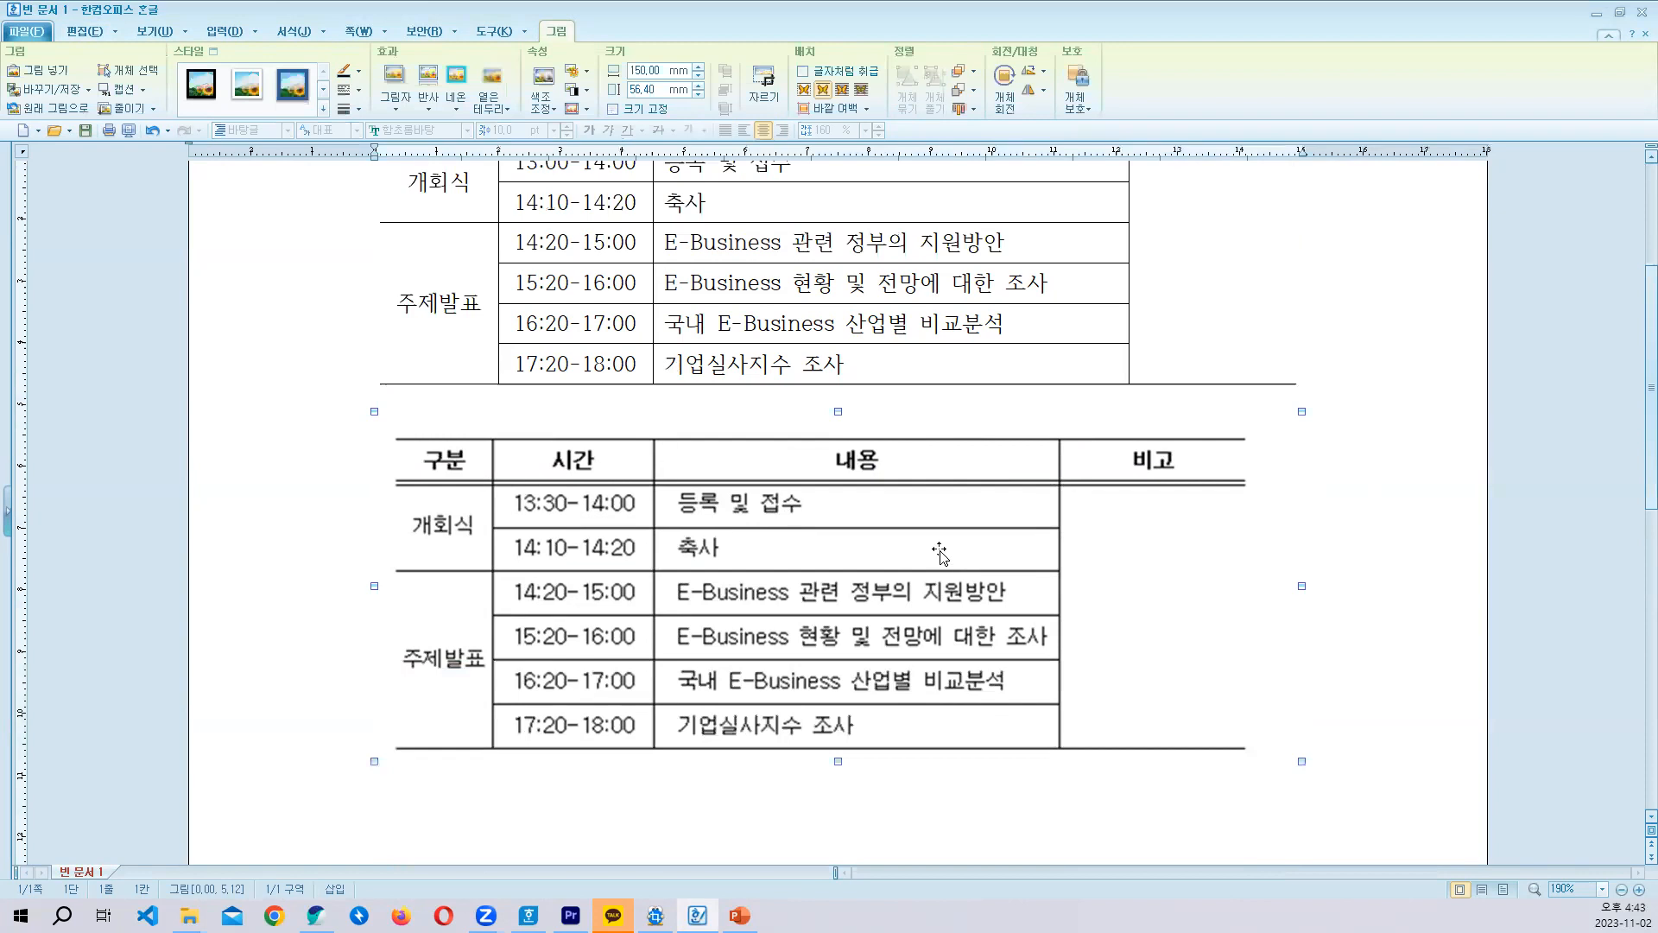
key("Delete")
key("ctrl+Return")
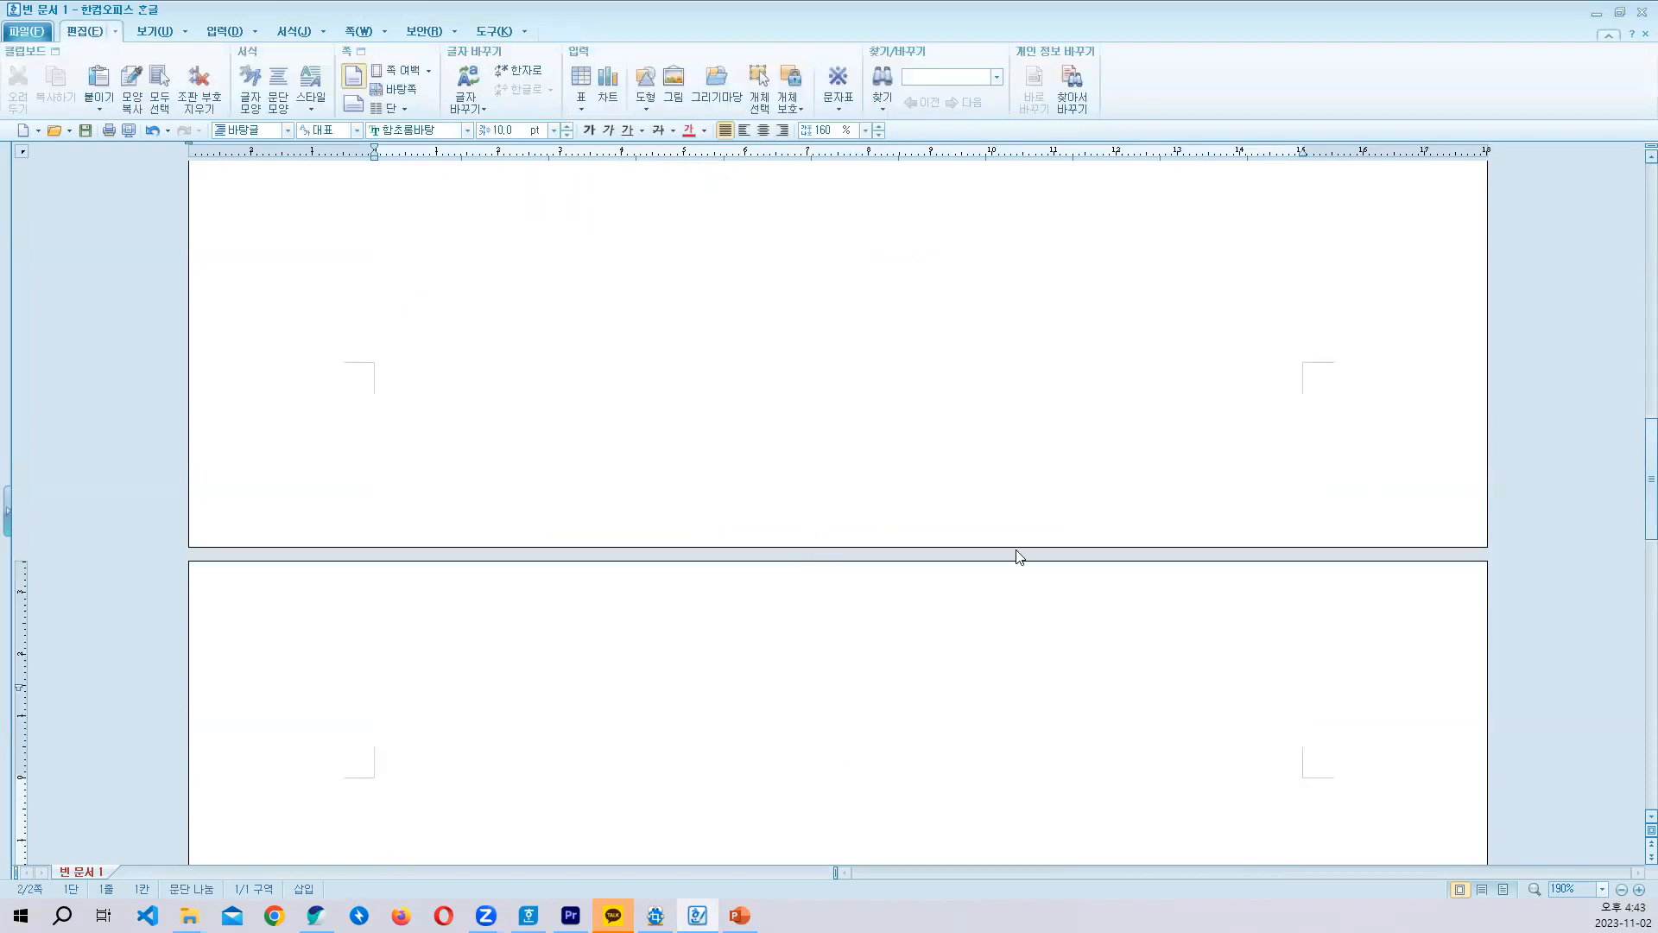
- Copy the lecture schedule sample picture (강연일시) from PowerPoint onto the new second page
scroll(1020, 557, "down", 3)
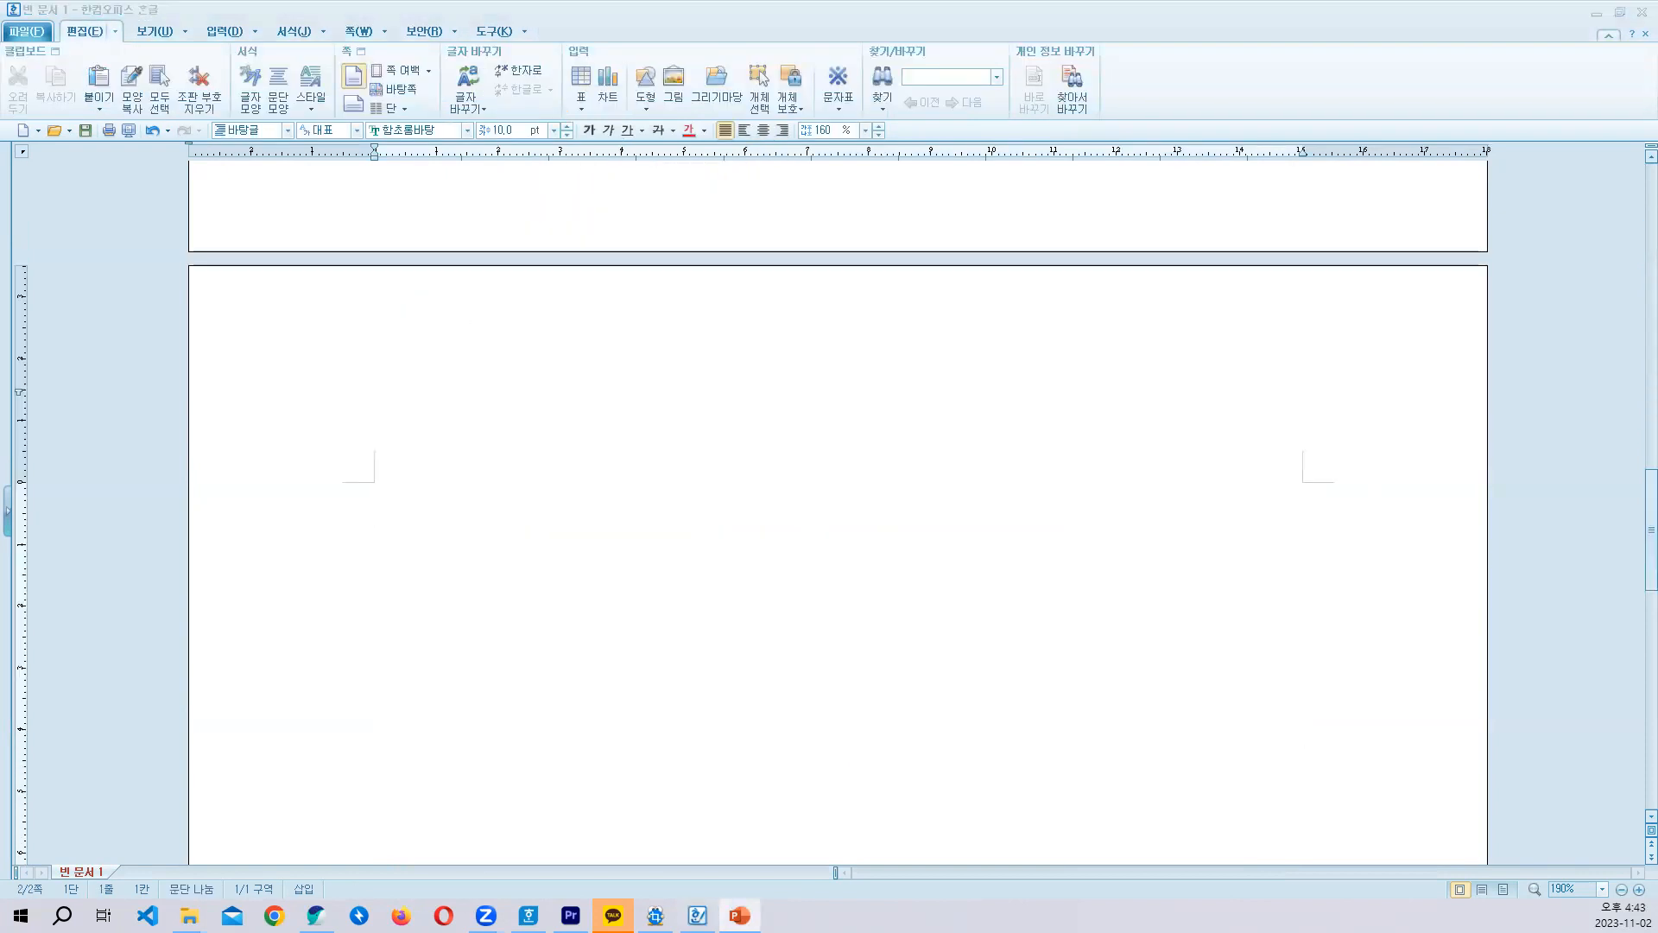
left_click(944, 626)
scroll(1028, 631, "down", 3)
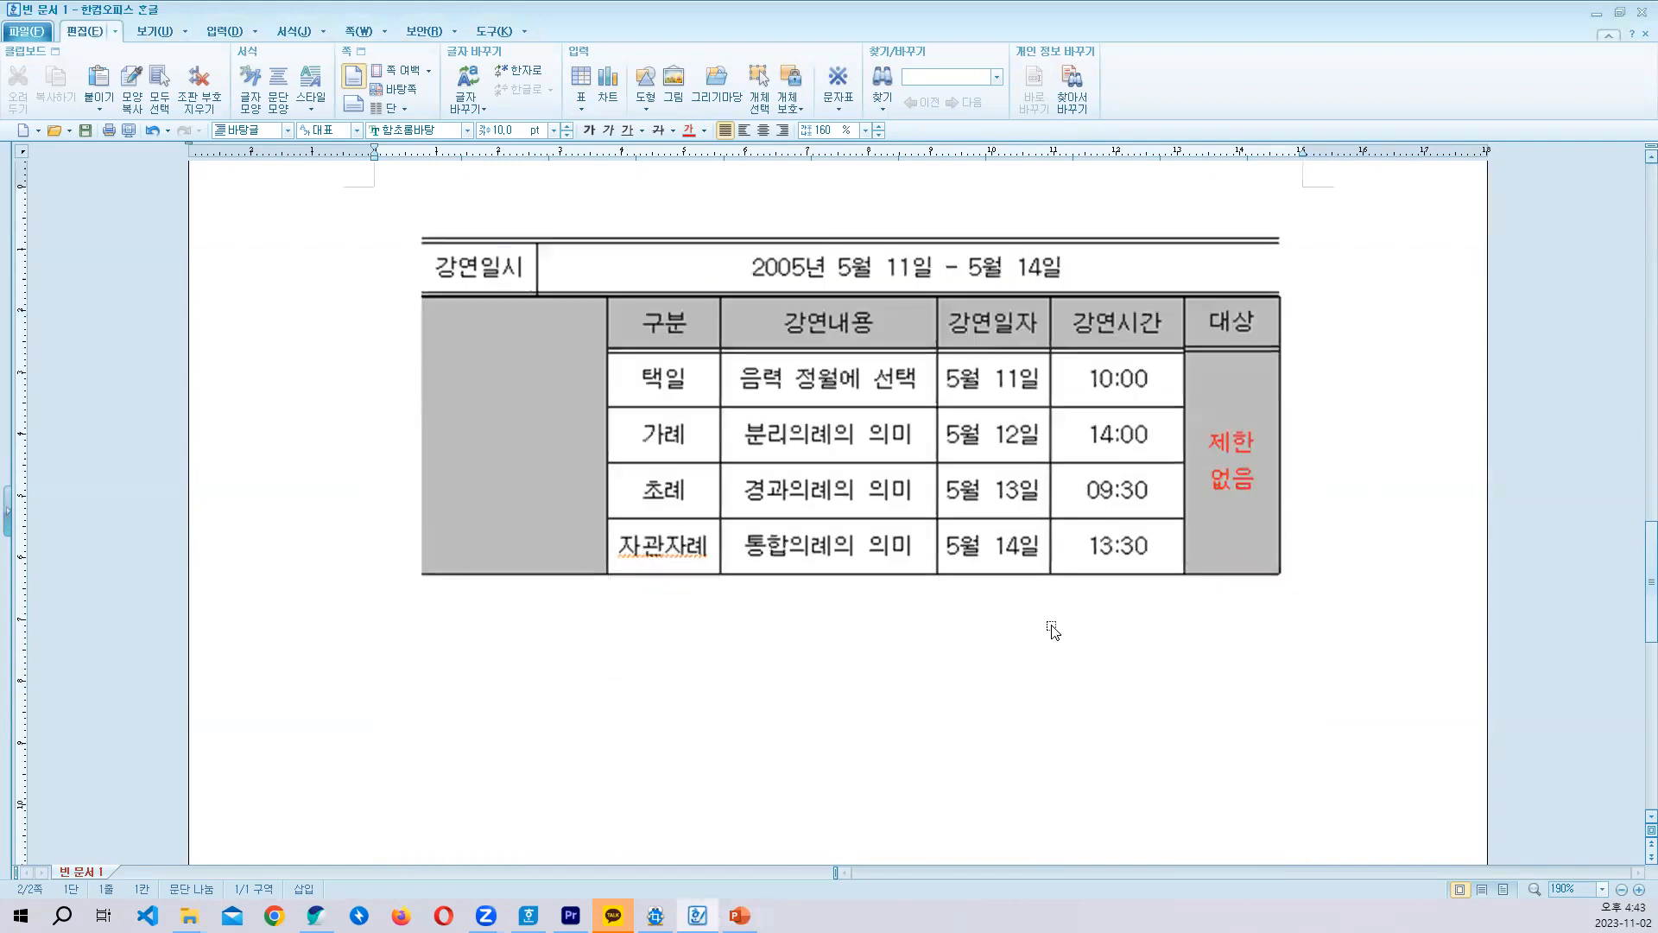
scroll(1089, 631, "up", 1)
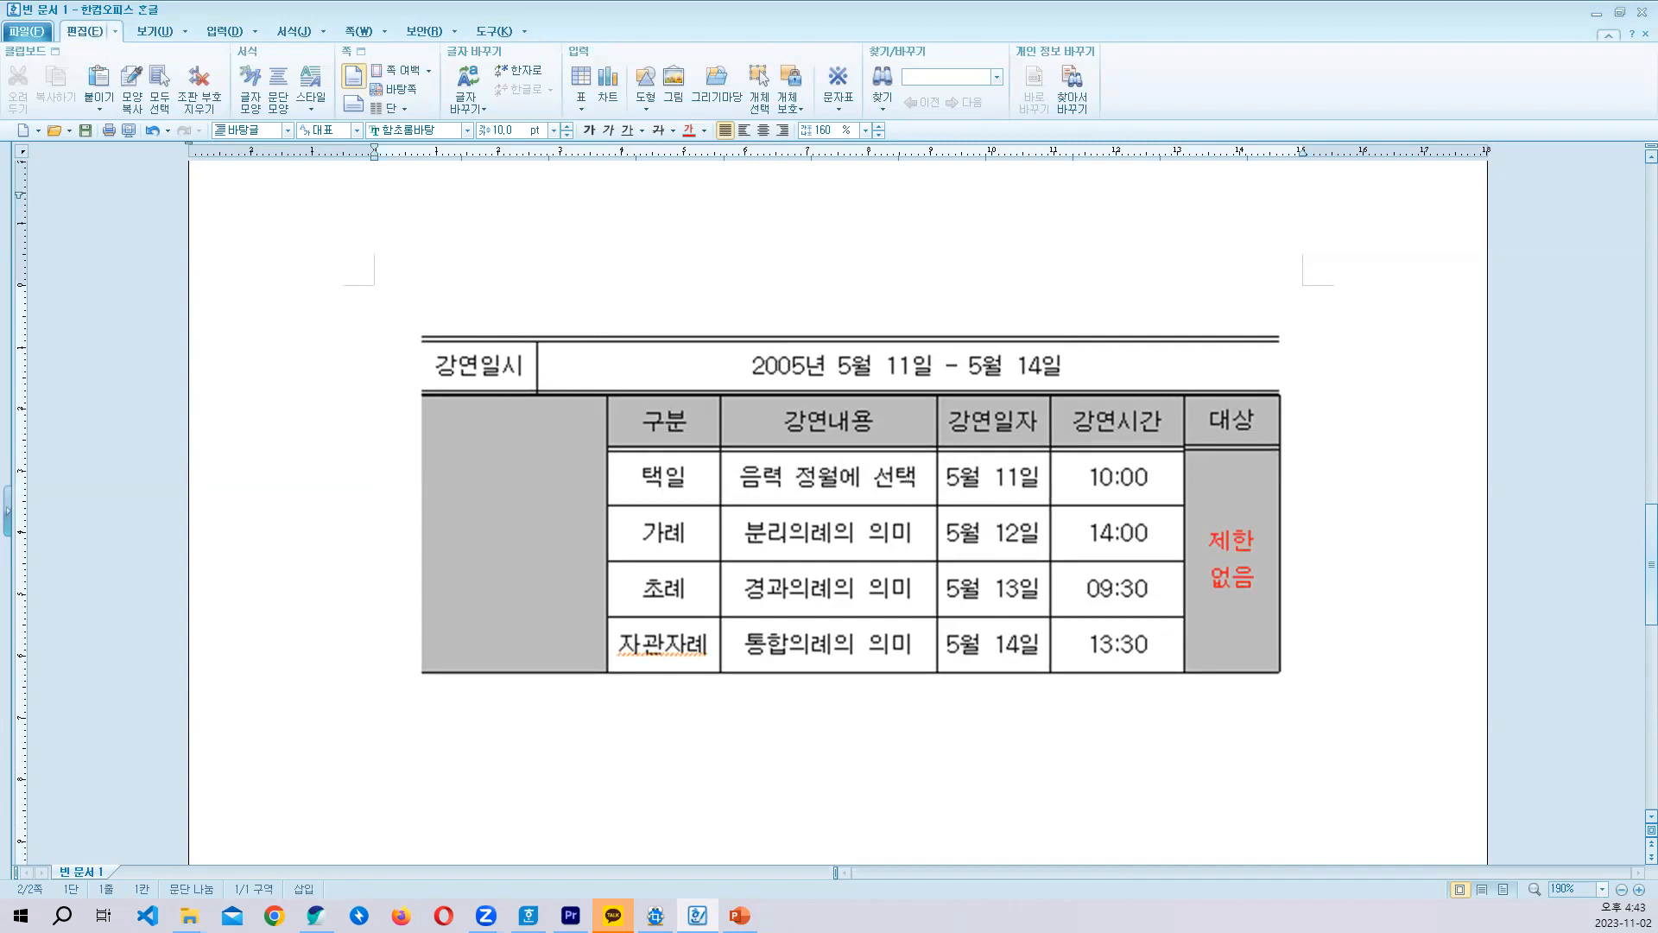
- Switch to the PowerPoint slide show and number the lecture table's rows from 1 to 6 with the pen
left_click(739, 915)
left_click(826, 829)
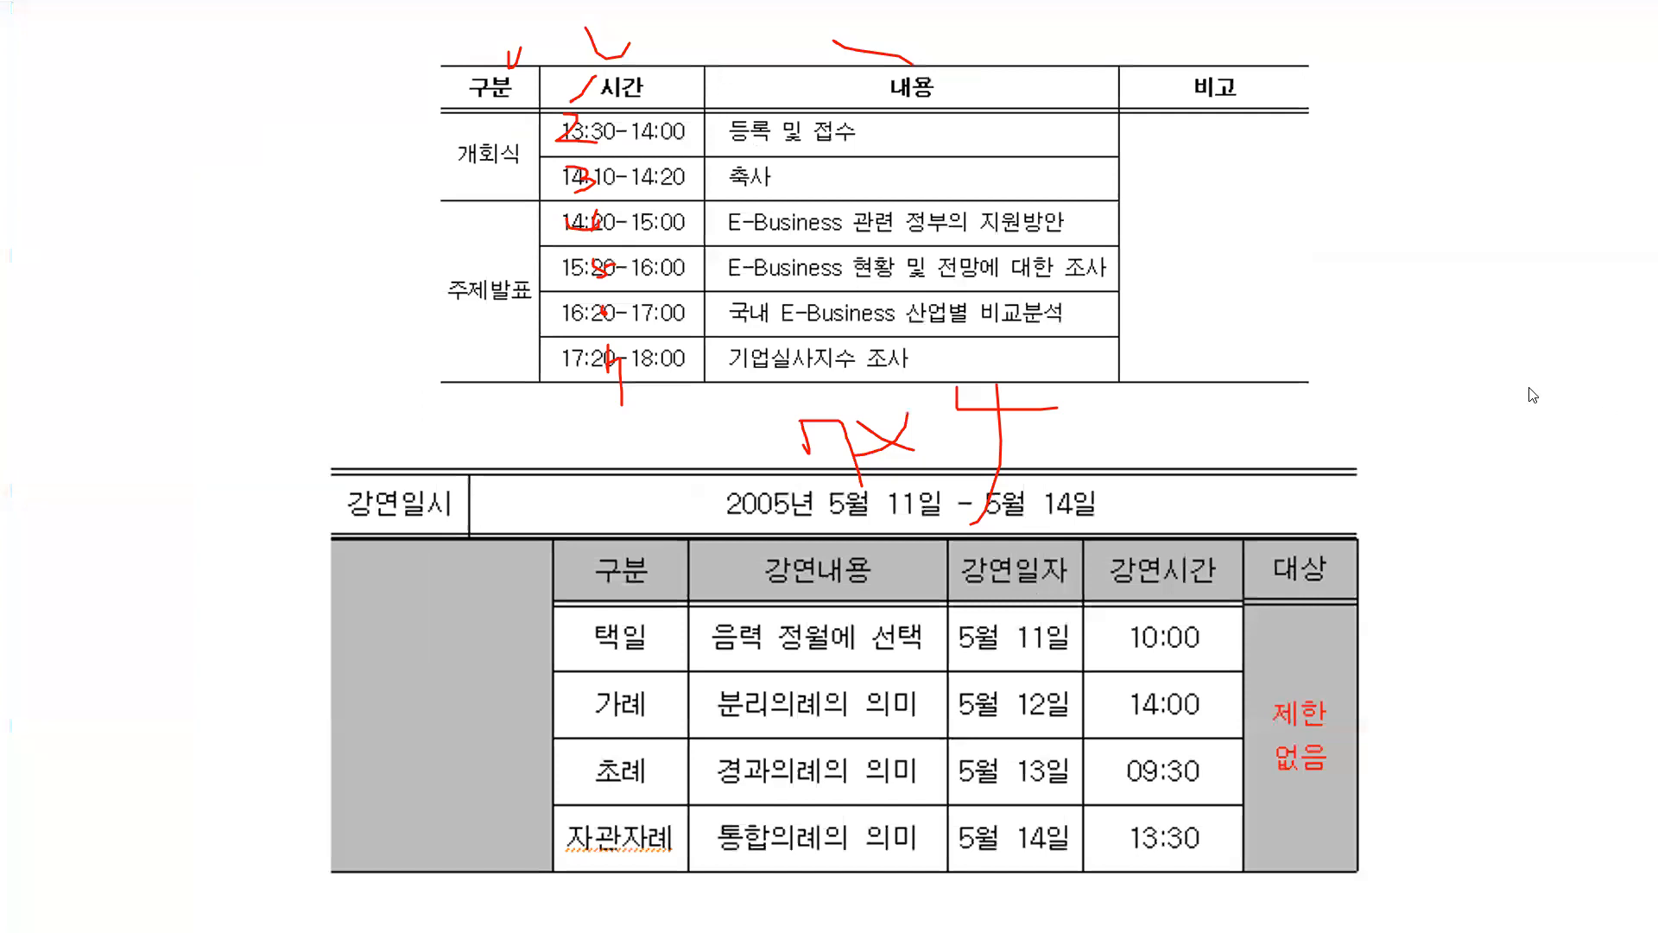
right_click(1165, 393)
mouse_move(1281, 612)
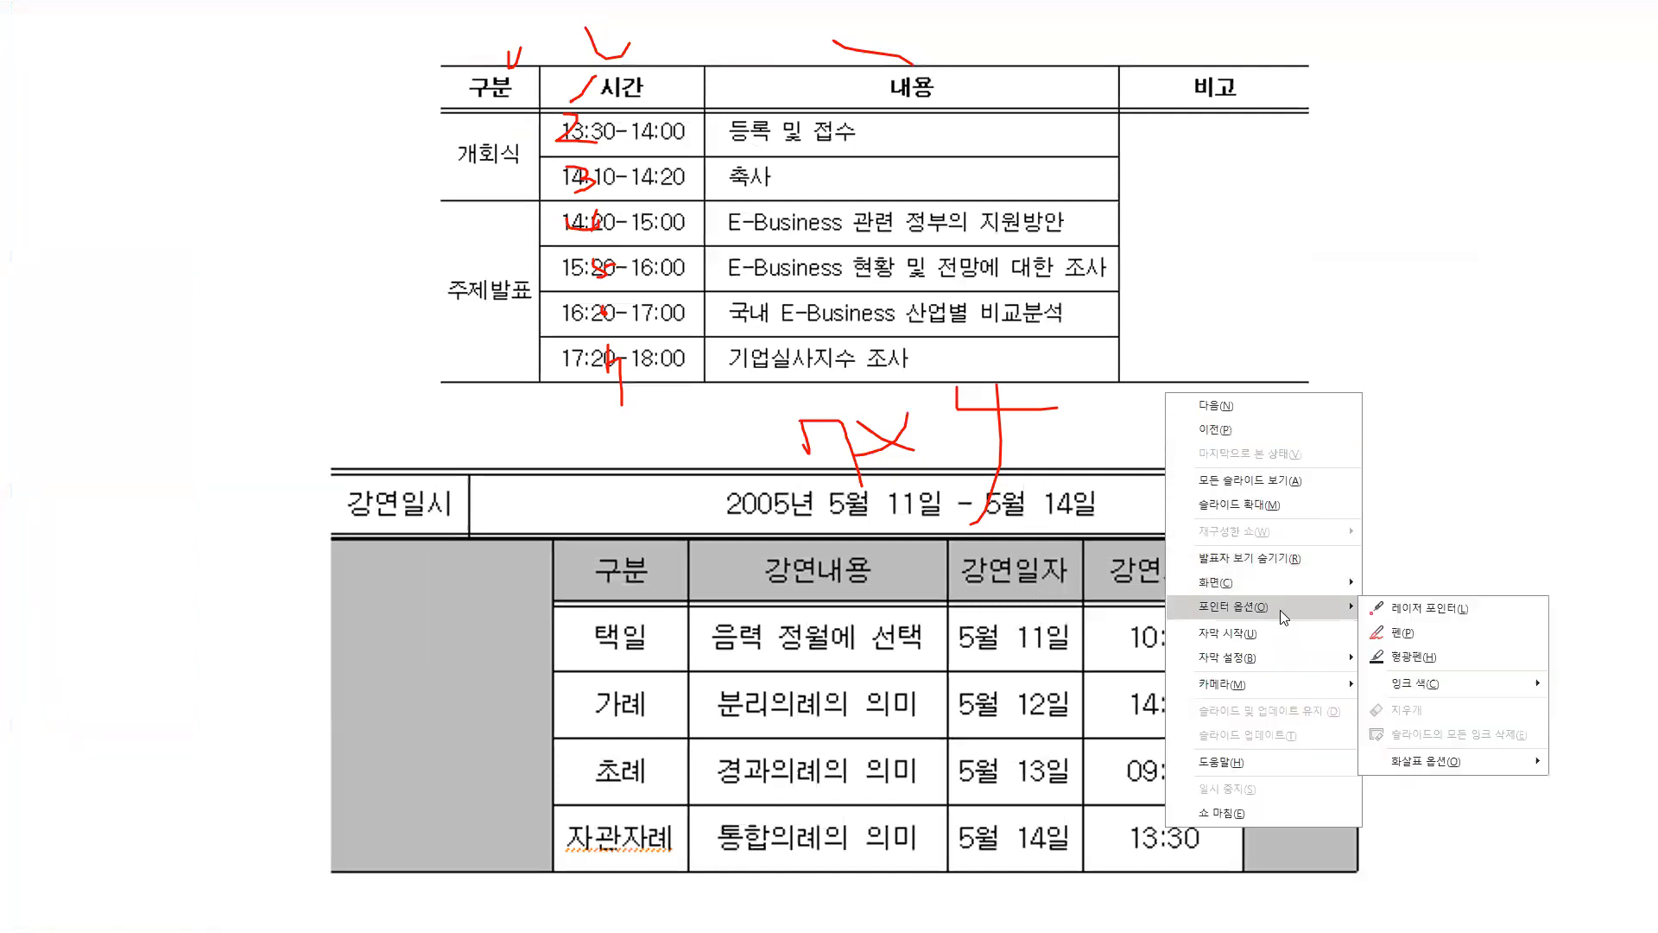
left_click(1401, 633)
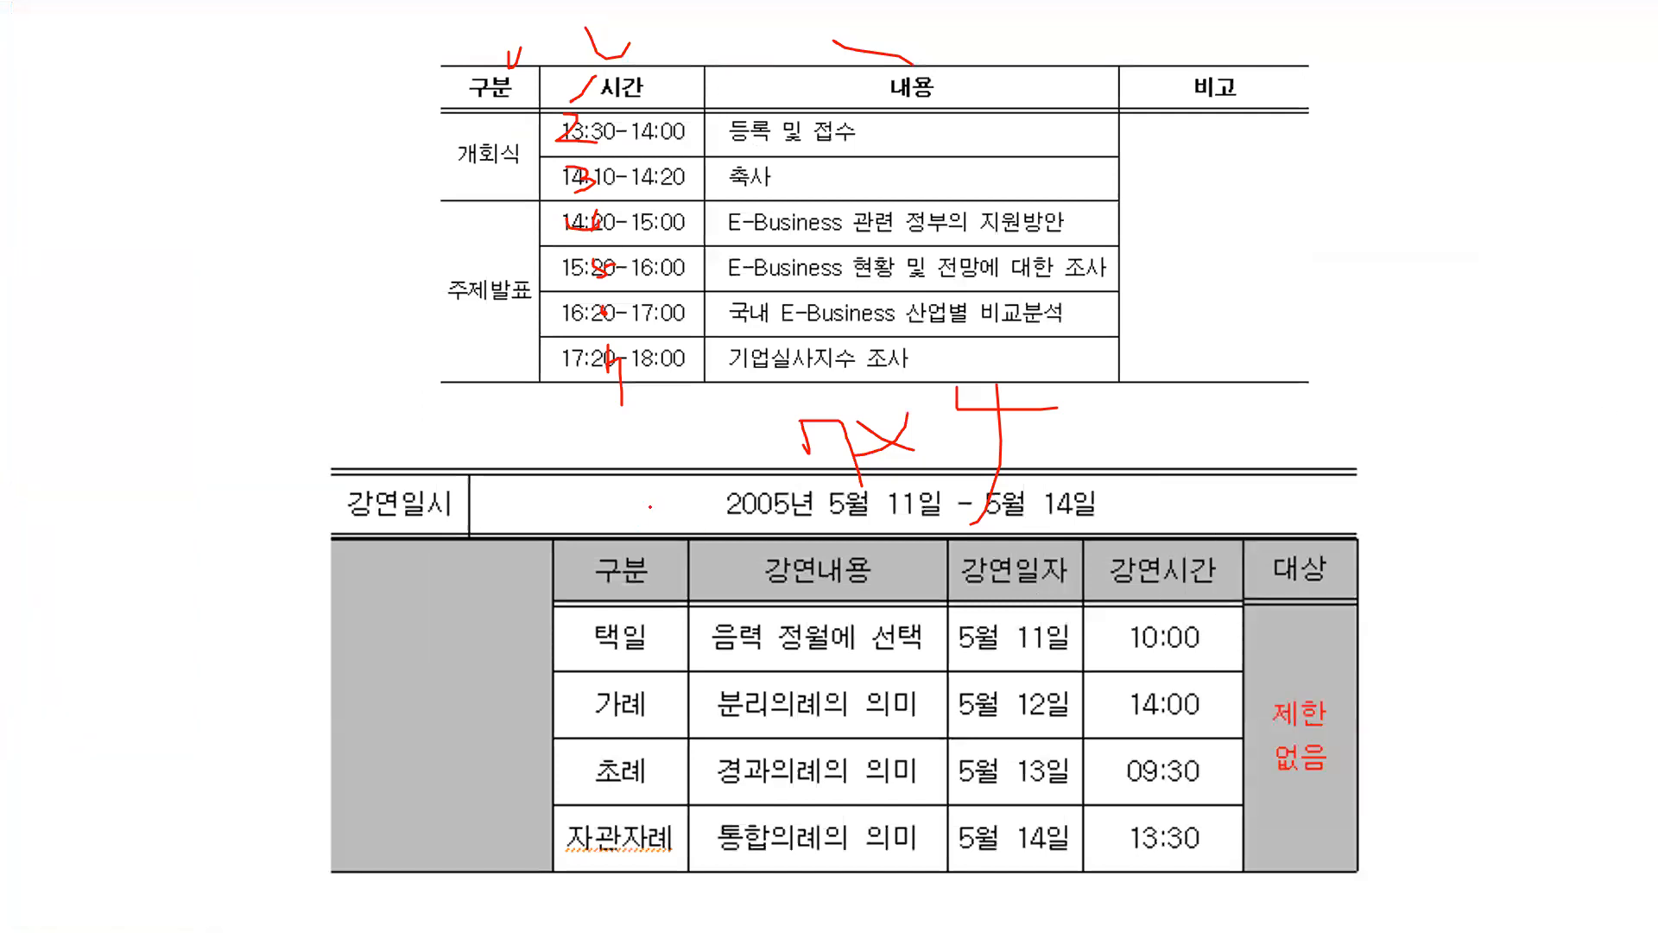
left_click_drag(663, 645, 657, 664)
left_click_drag(672, 807, 646, 836)
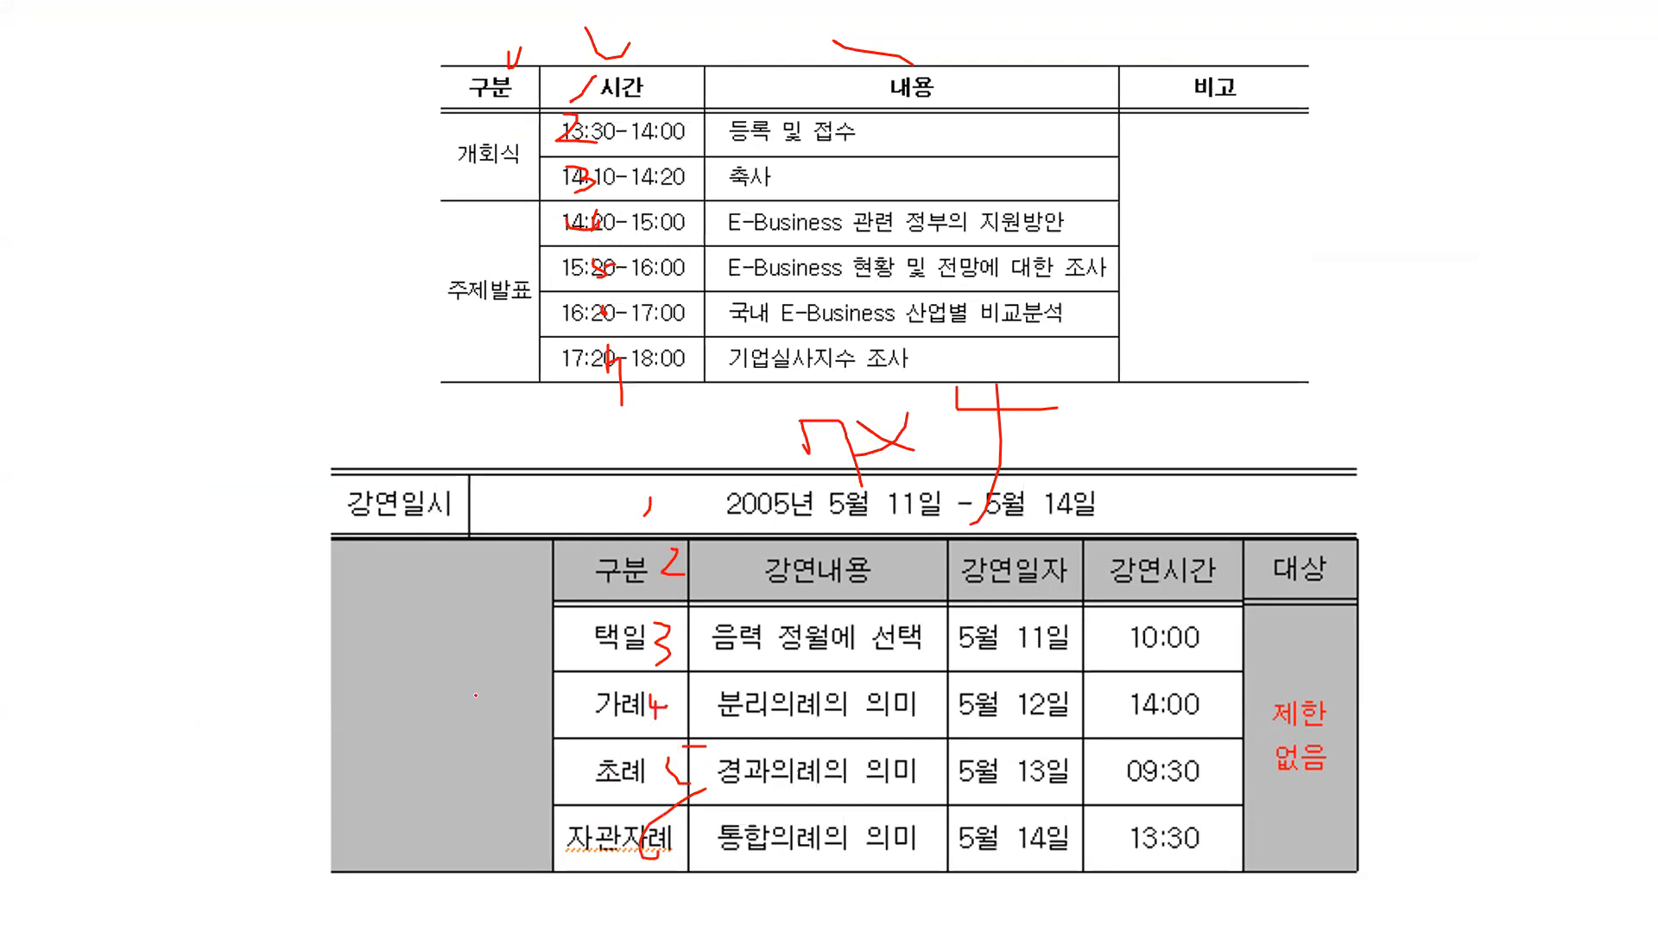
- Number the lecture table's columns from 1 to 6 with the pen, and end the slide show keeping the ink annotations
left_click_drag(466, 576, 432, 702)
left_click_drag(591, 565, 631, 591)
left_click_drag(1006, 575, 1068, 587)
left_click_drag(1030, 576, 1037, 620)
left_click_drag(1219, 614, 1202, 654)
left_click_drag(1355, 548, 1317, 569)
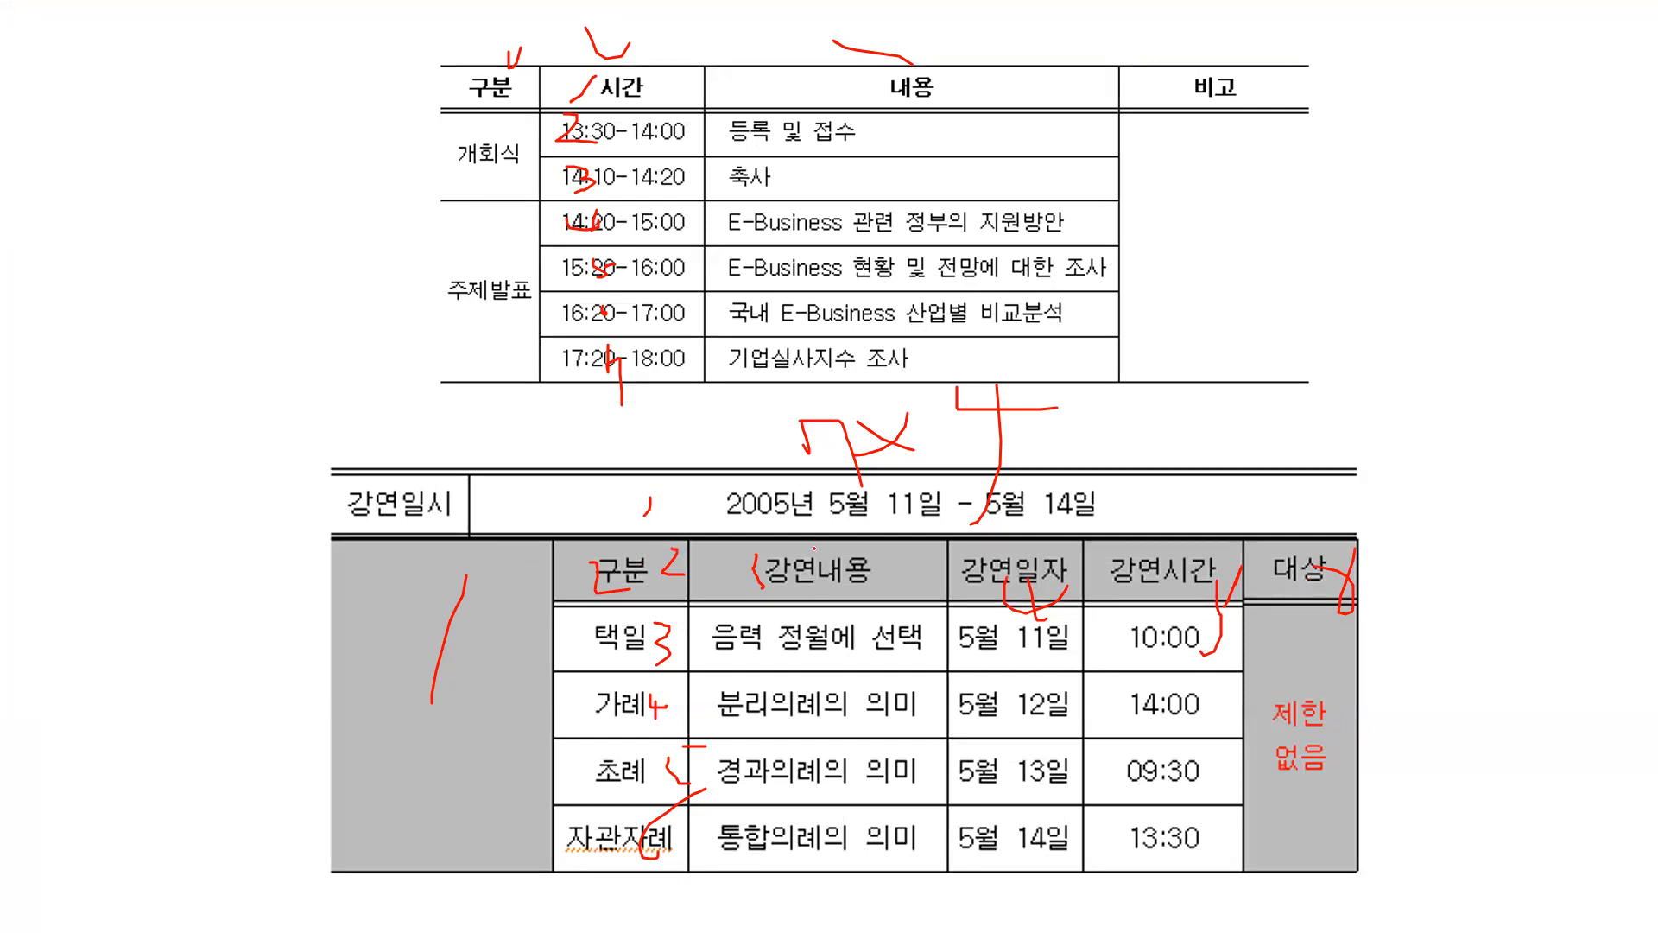
key("Escape")
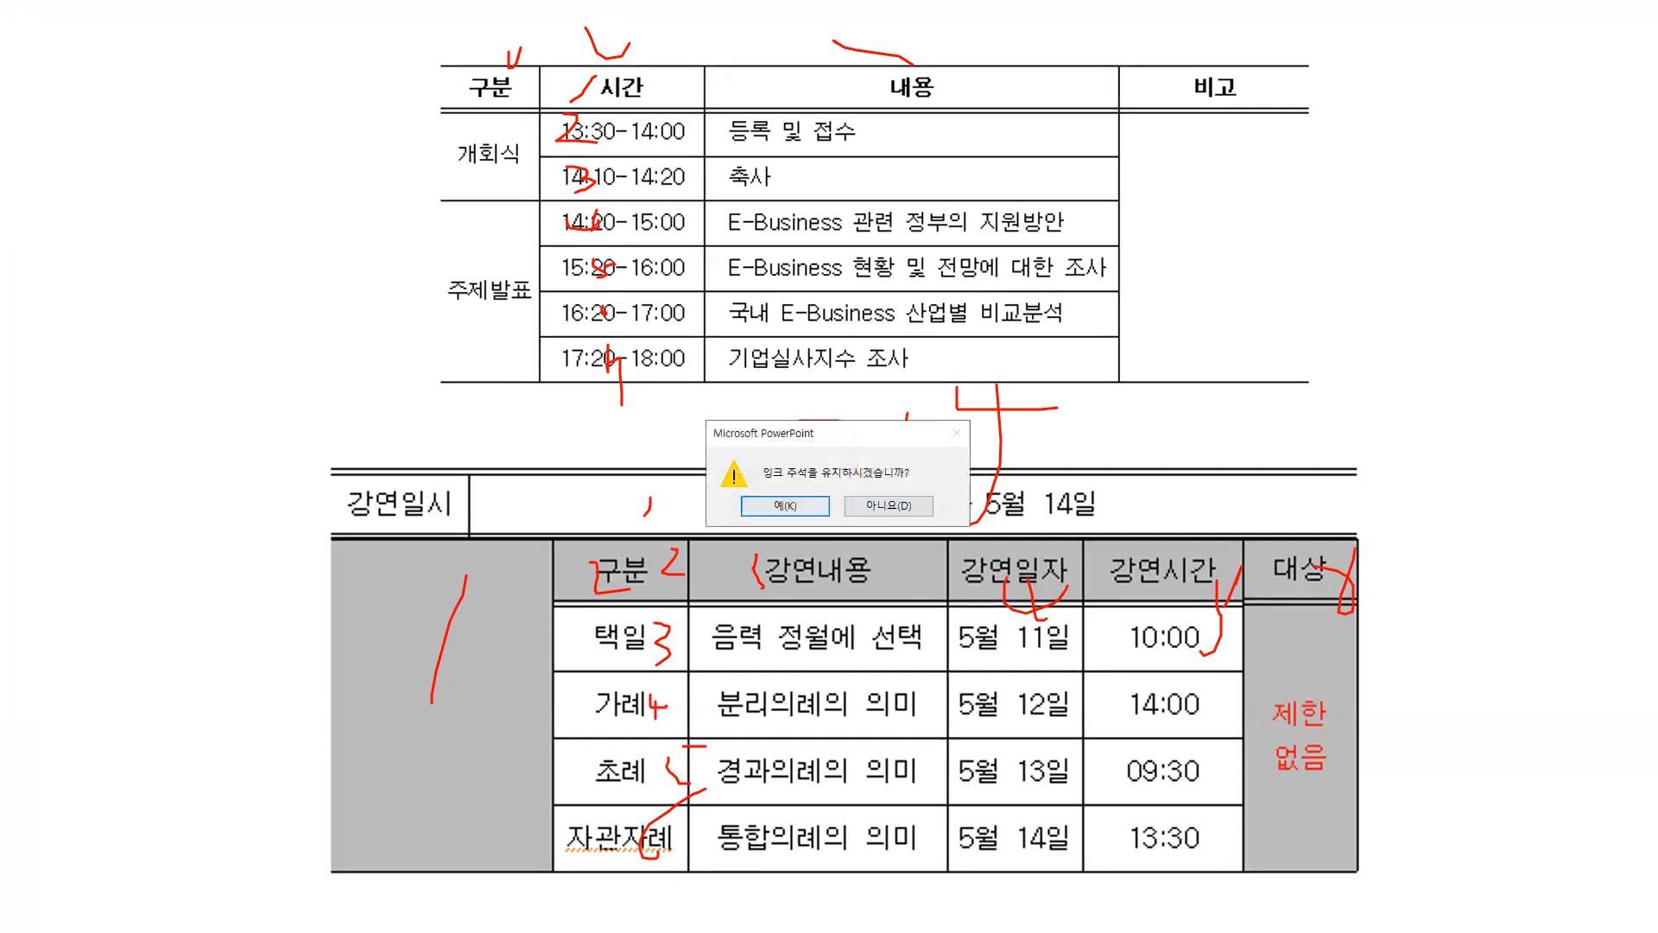
left_click(806, 508)
- Return to the Hangul document and move the lecture schedule picture down to leave room above it on the second page
left_click_drag(771, 513, 781, 758)
scroll(762, 574, "down", 1)
left_click_drag(732, 561, 751, 698)
left_click(677, 425)
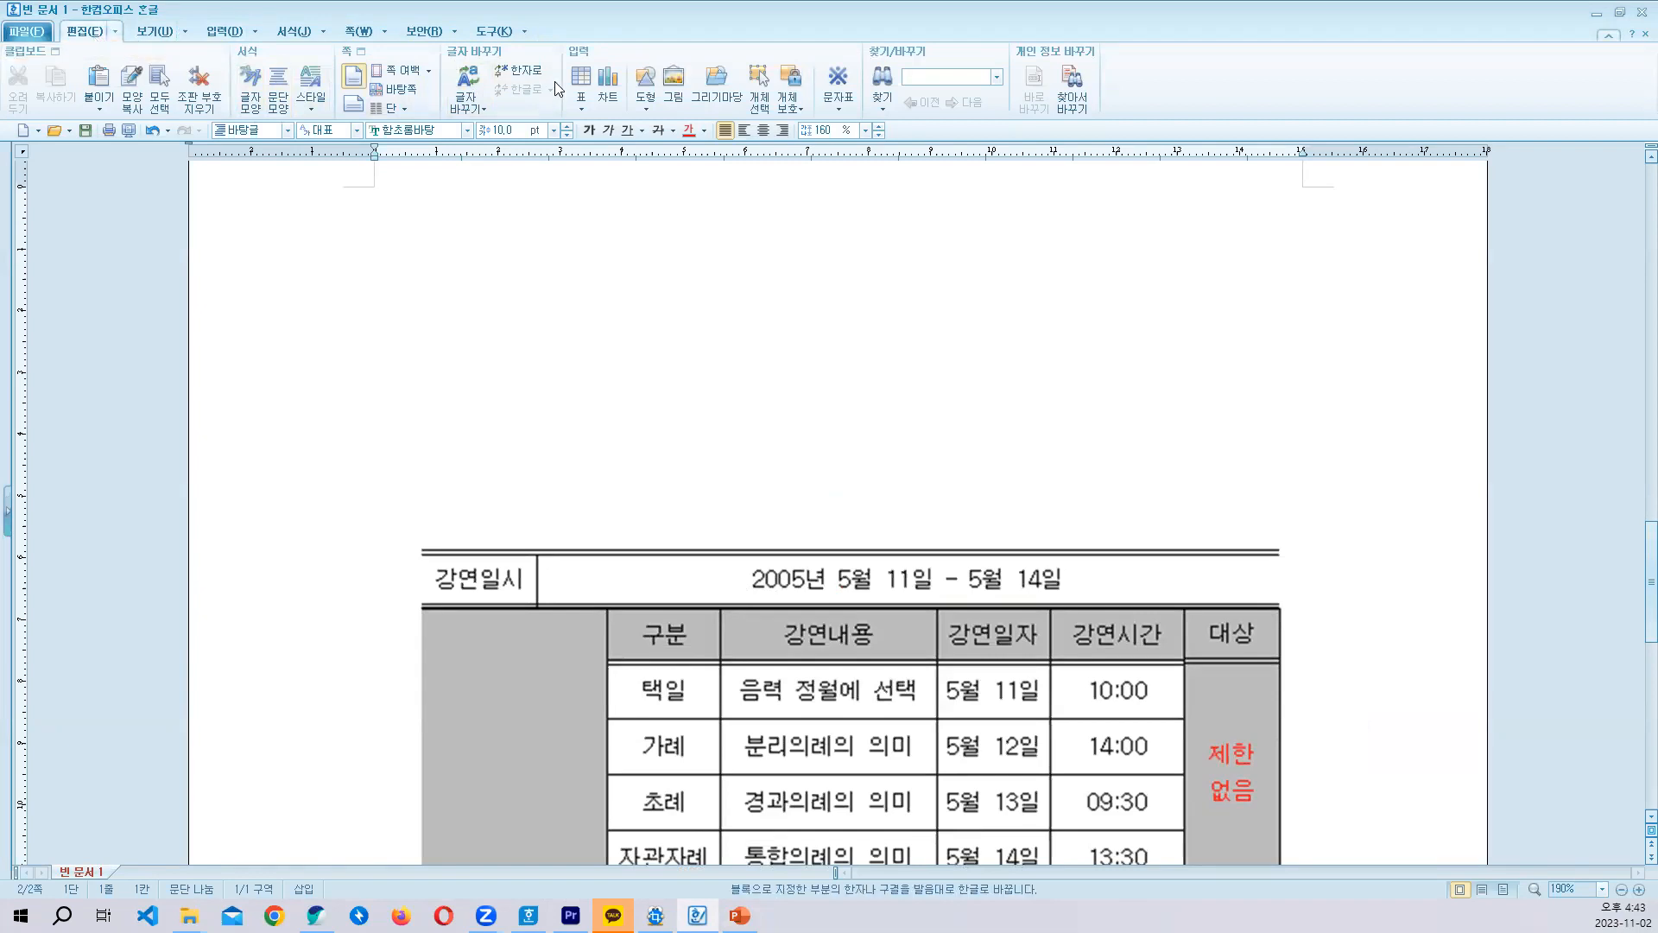
- Insert a table with 6 rows and 6 columns above the picture and enter 강연일시 in its first cell
left_click(579, 79)
type("6")
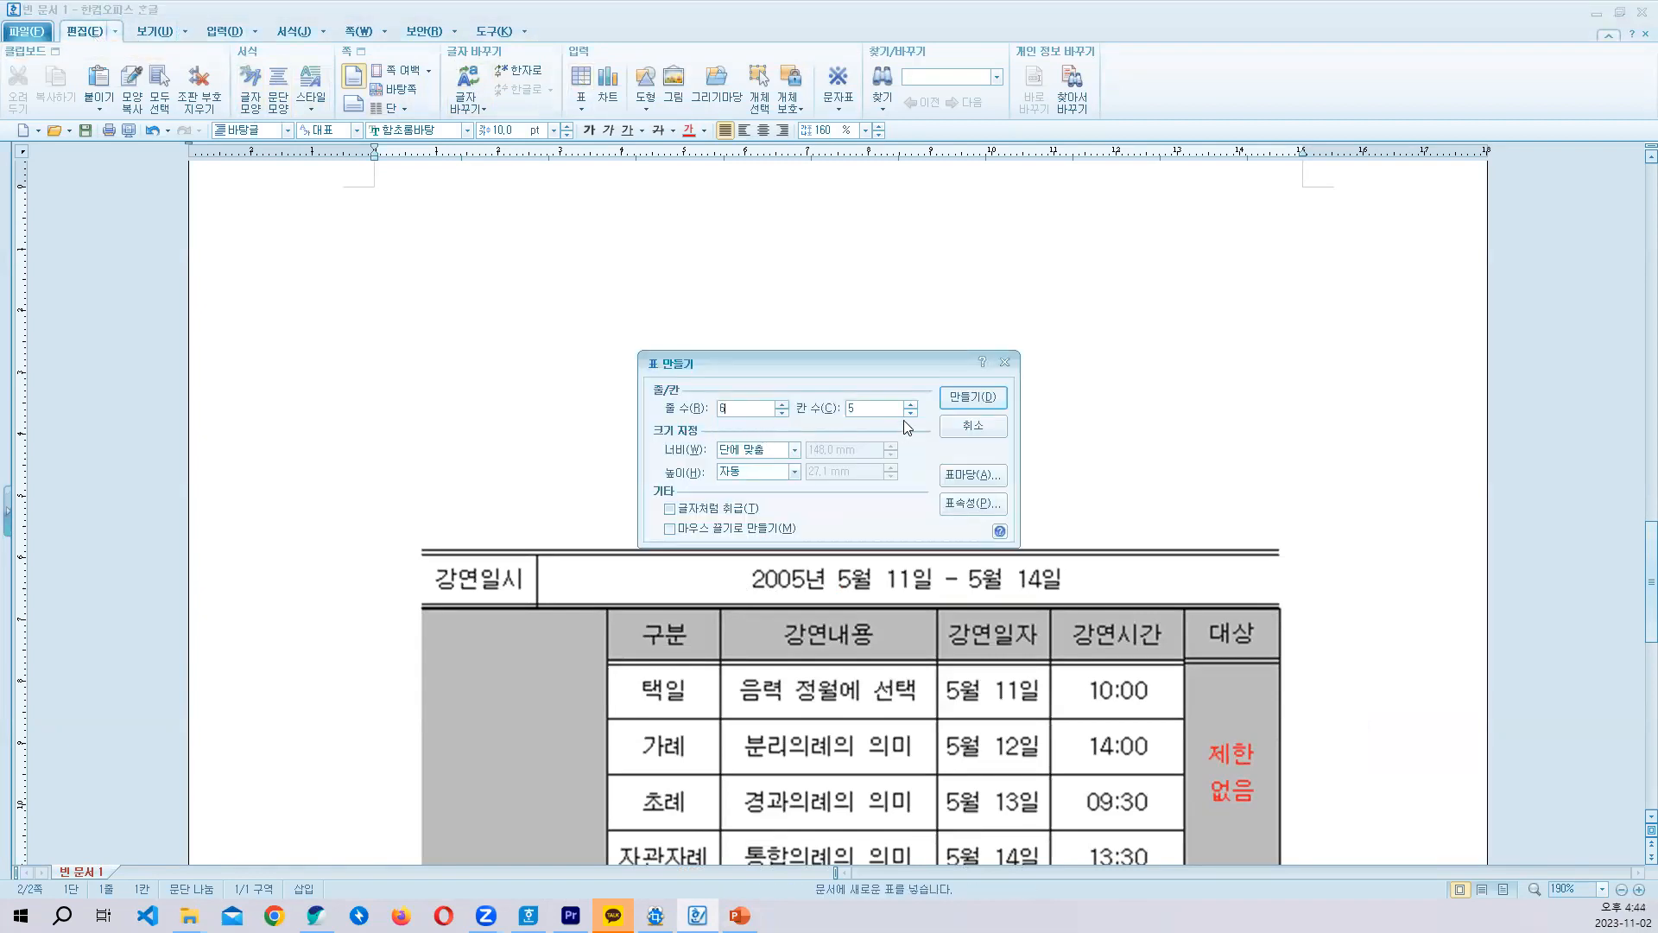
left_click(959, 399)
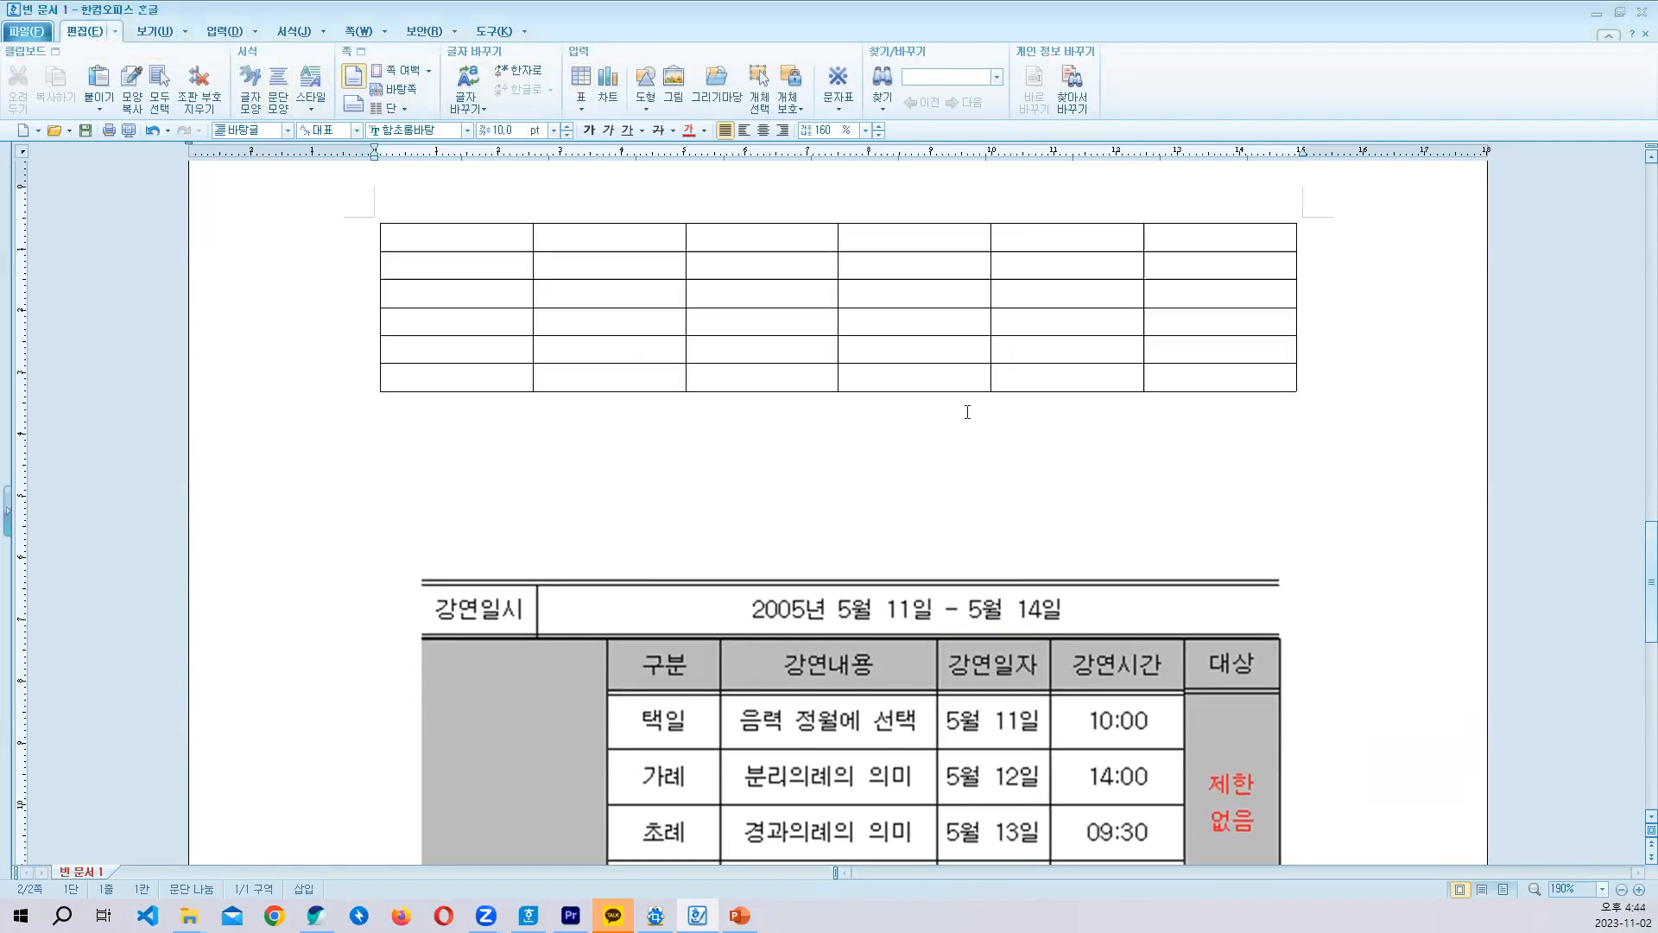
type("강")
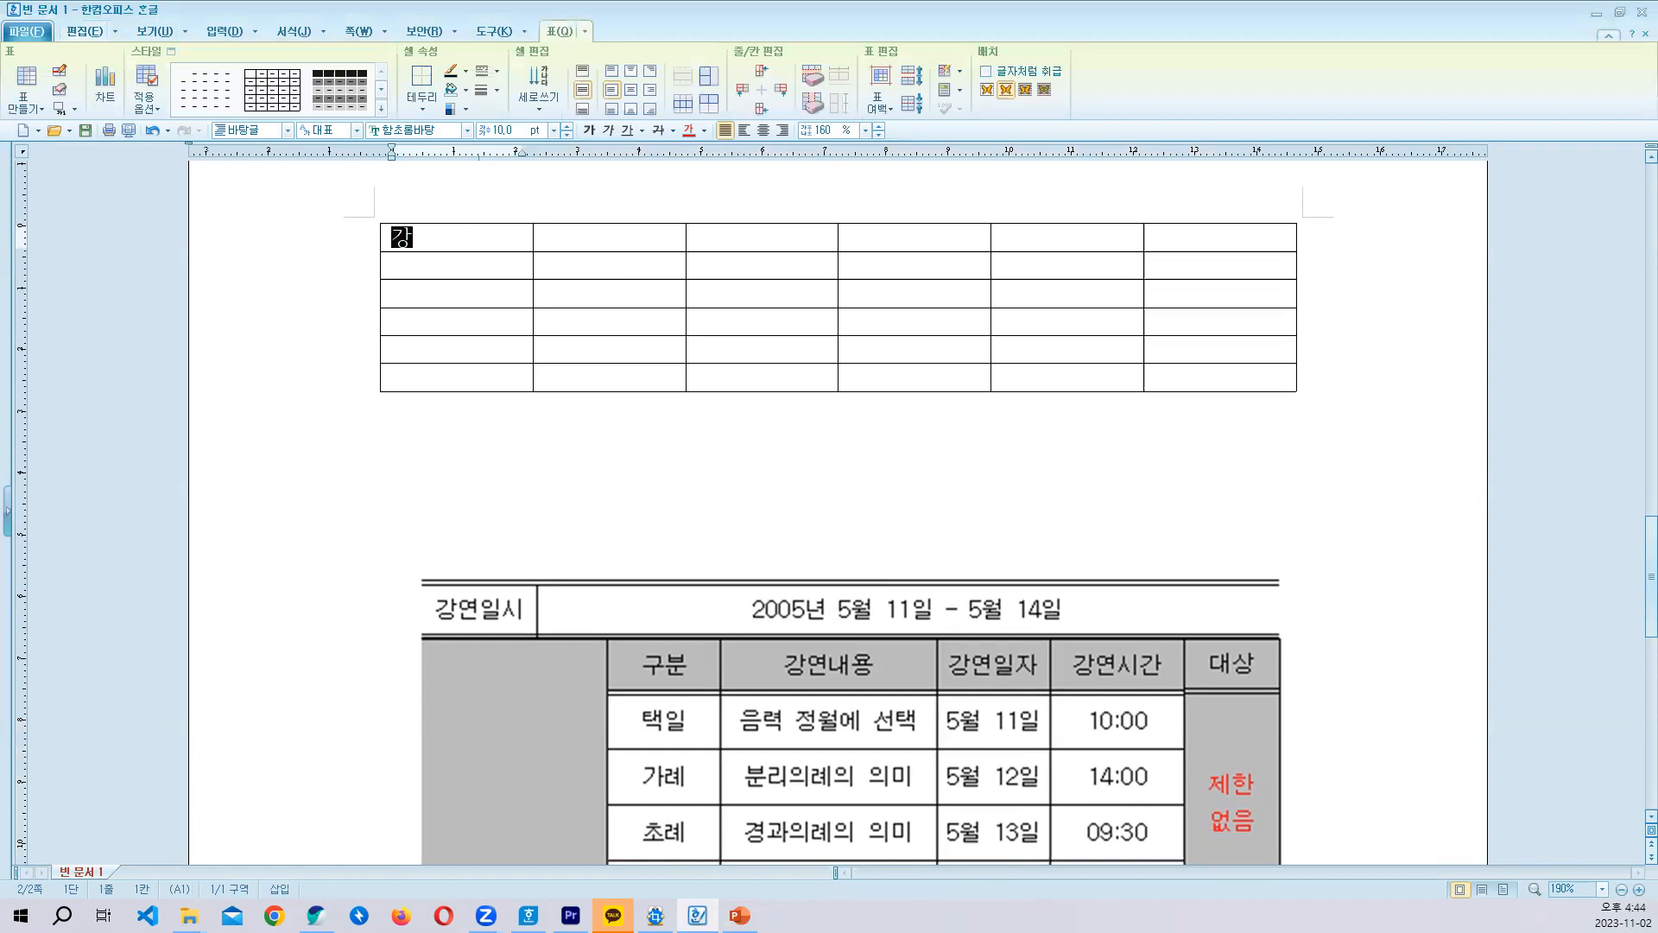
type("연일시")
- Merge the remaining five cells of the first row and enter 2004년 5월 11일 - 5월 14일 in the merged cell
left_click_drag(650, 230, 1220, 237)
type("m")
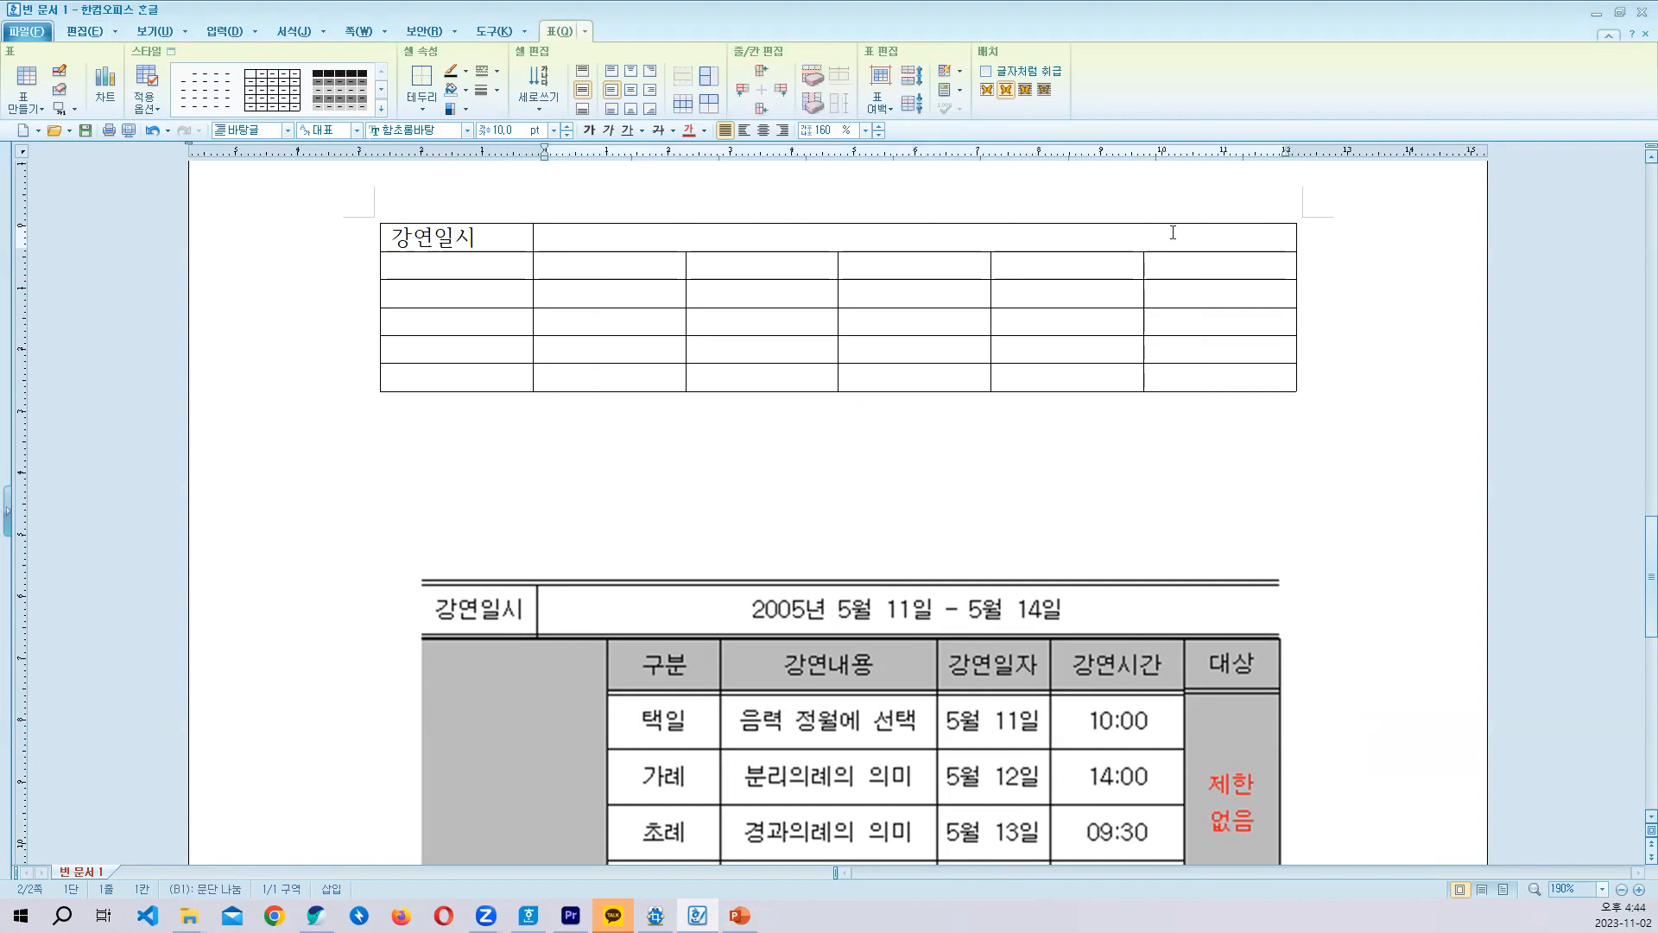
type("2004년 5우월 11일 ")
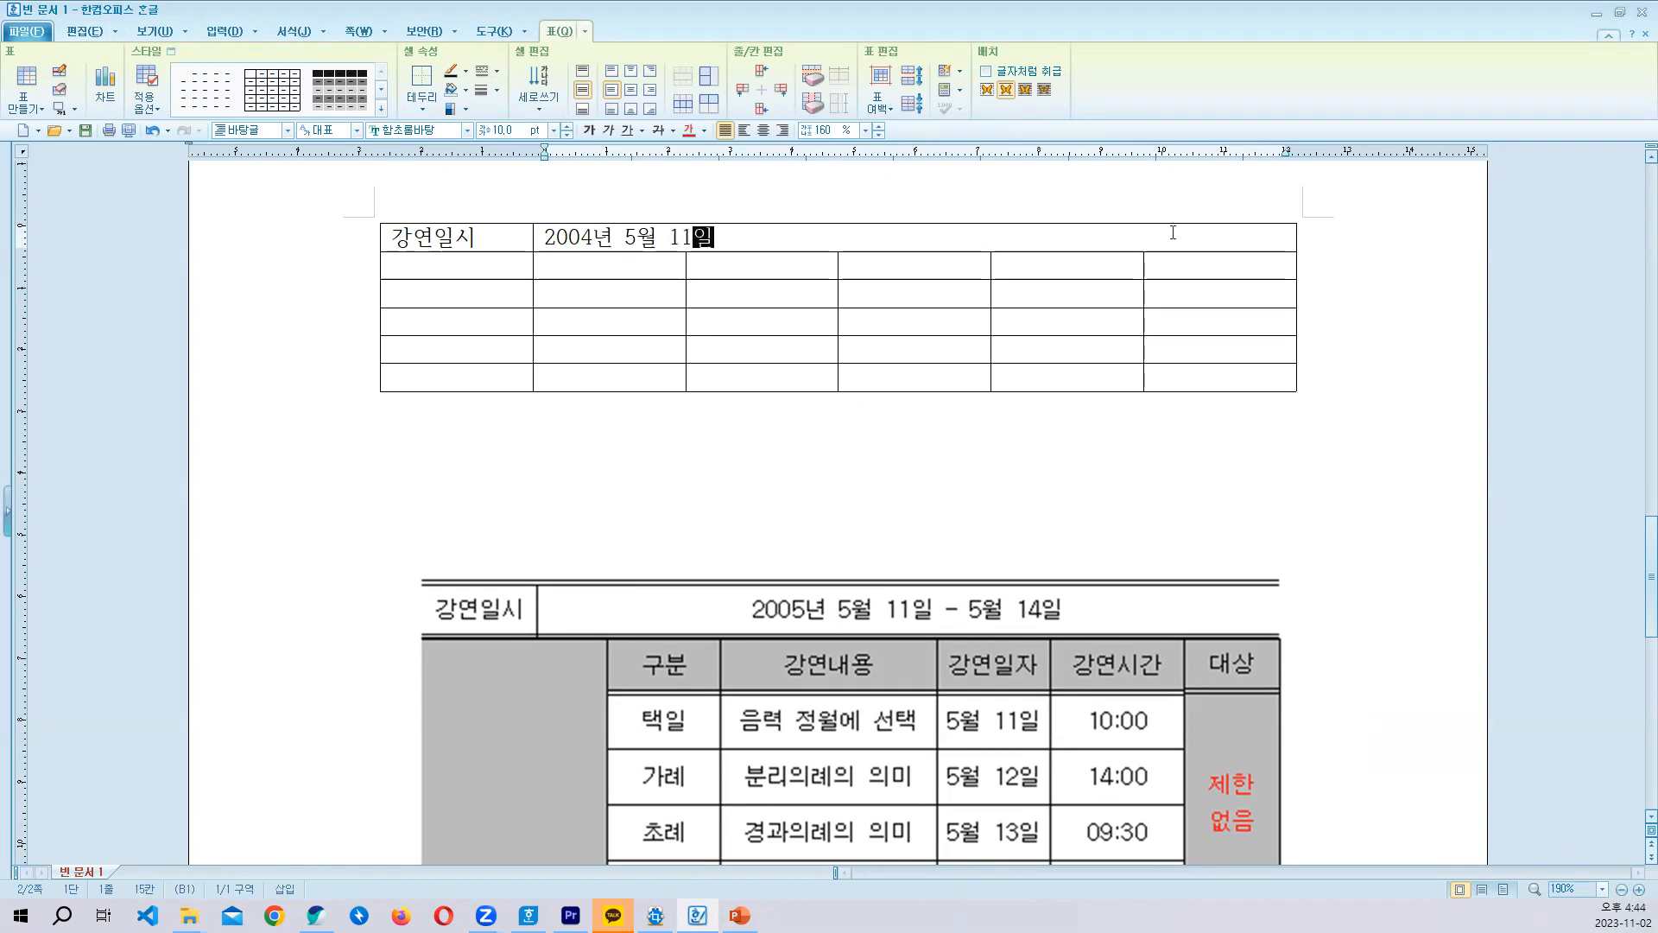
type("- 5ㅜ")
type("월 ")
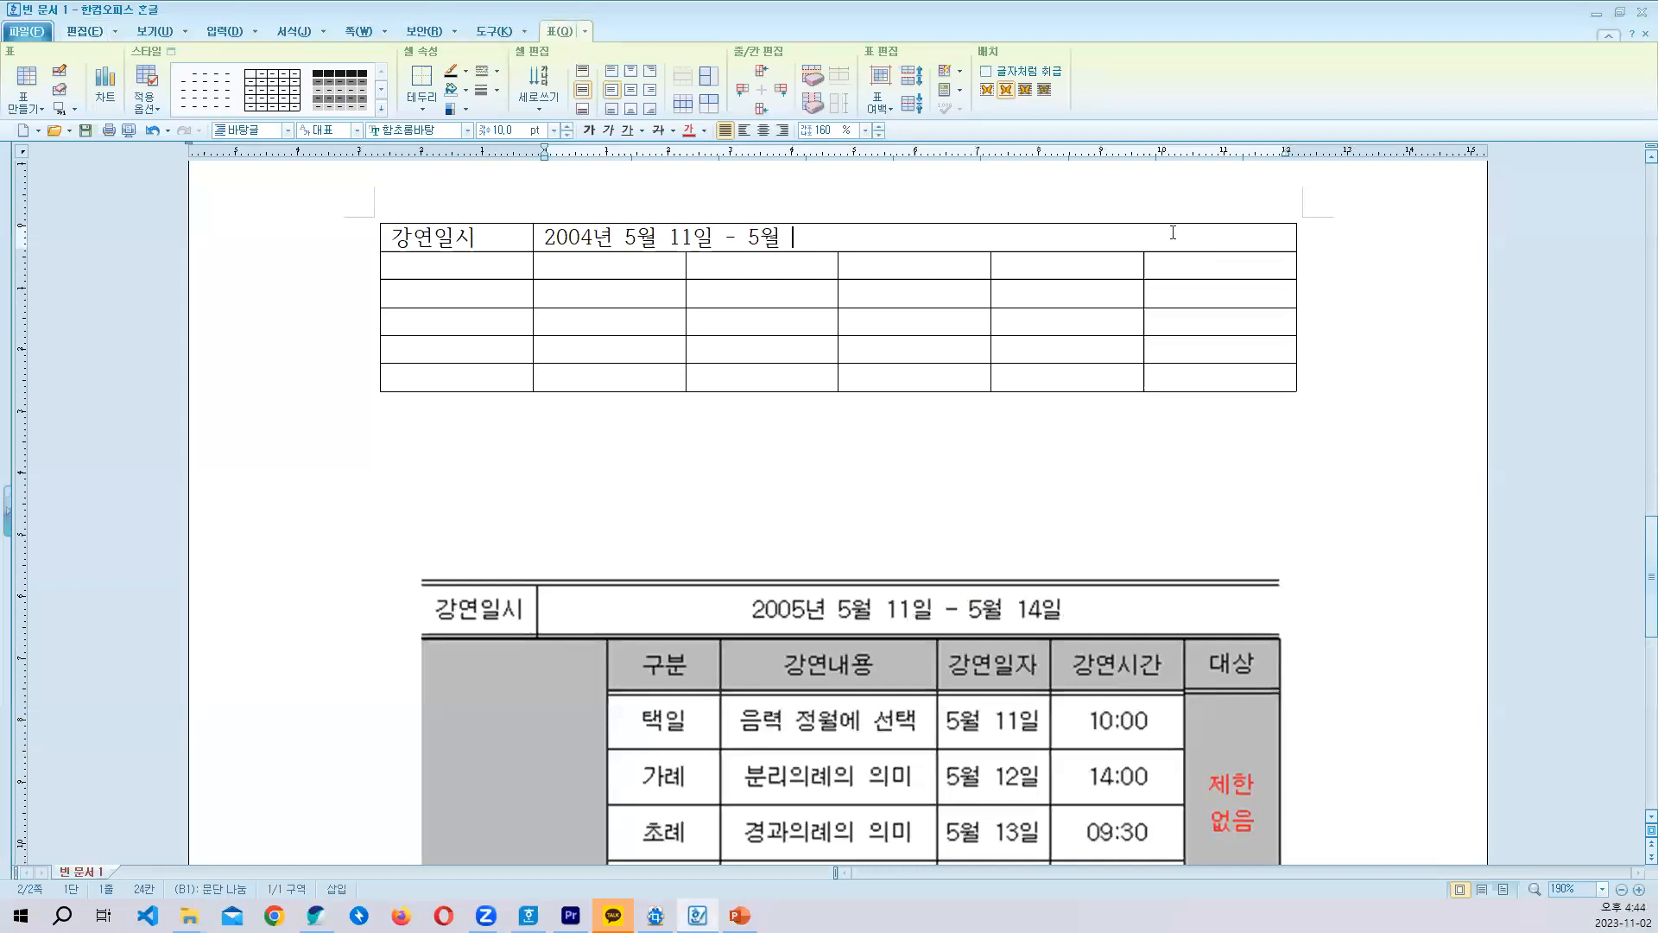
type("14일")
key("Tab")
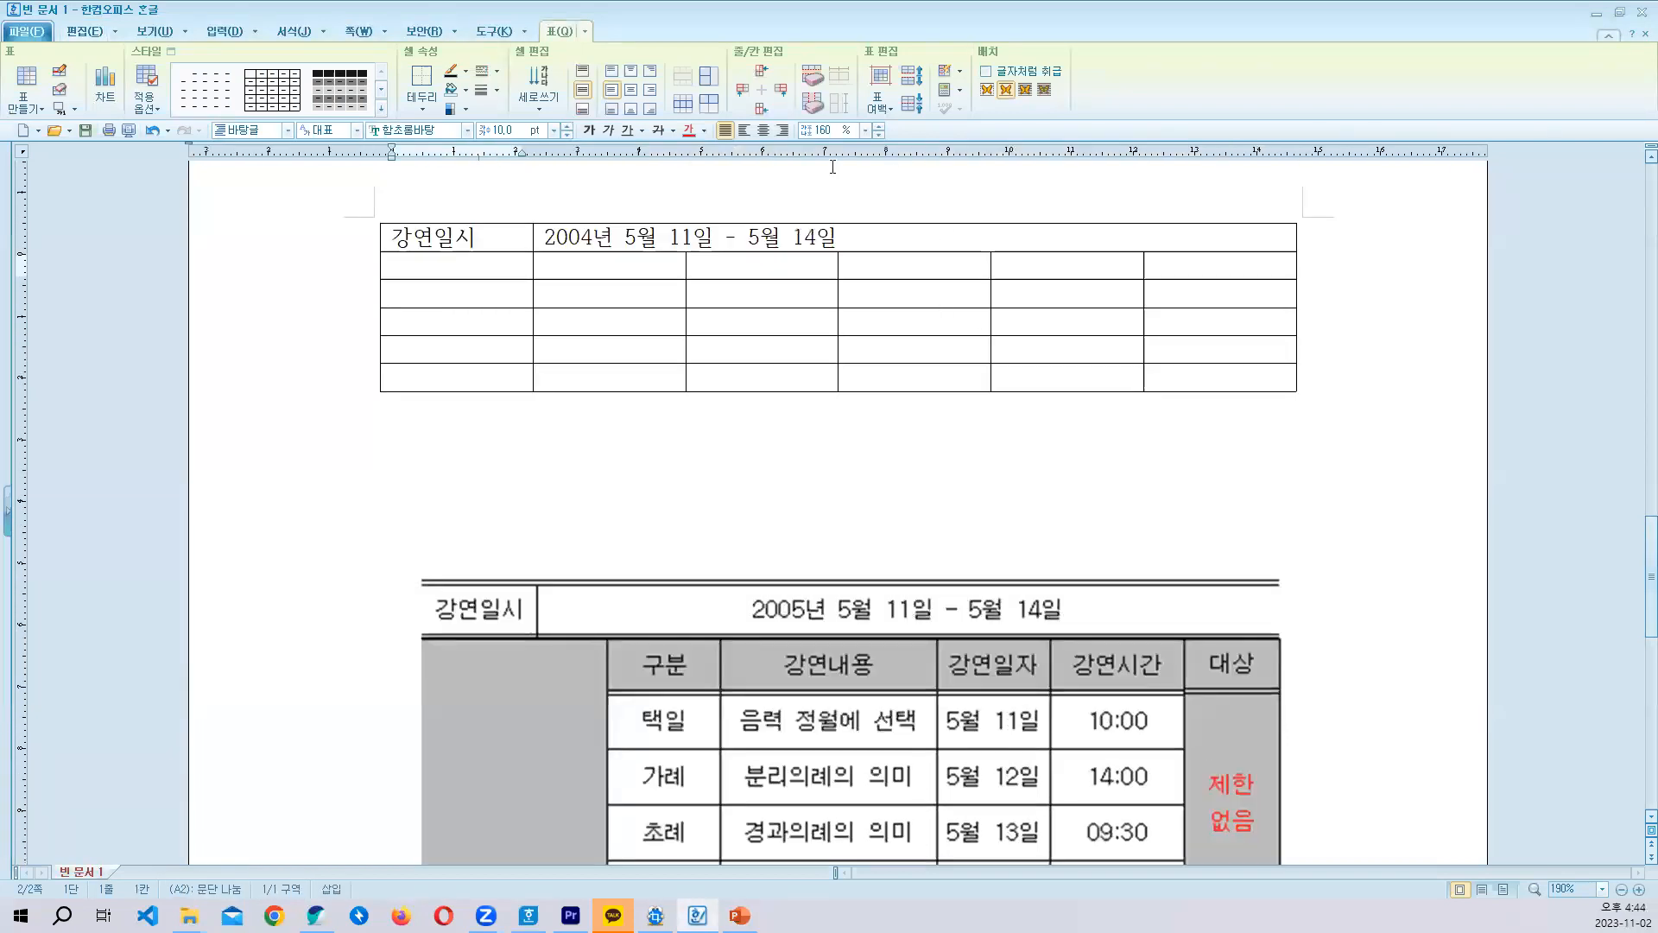
- Merge the five first-column cells below 강연일시, and enter the headings 구분 and 강연내용 in the second row
left_click_drag(435, 256, 439, 372)
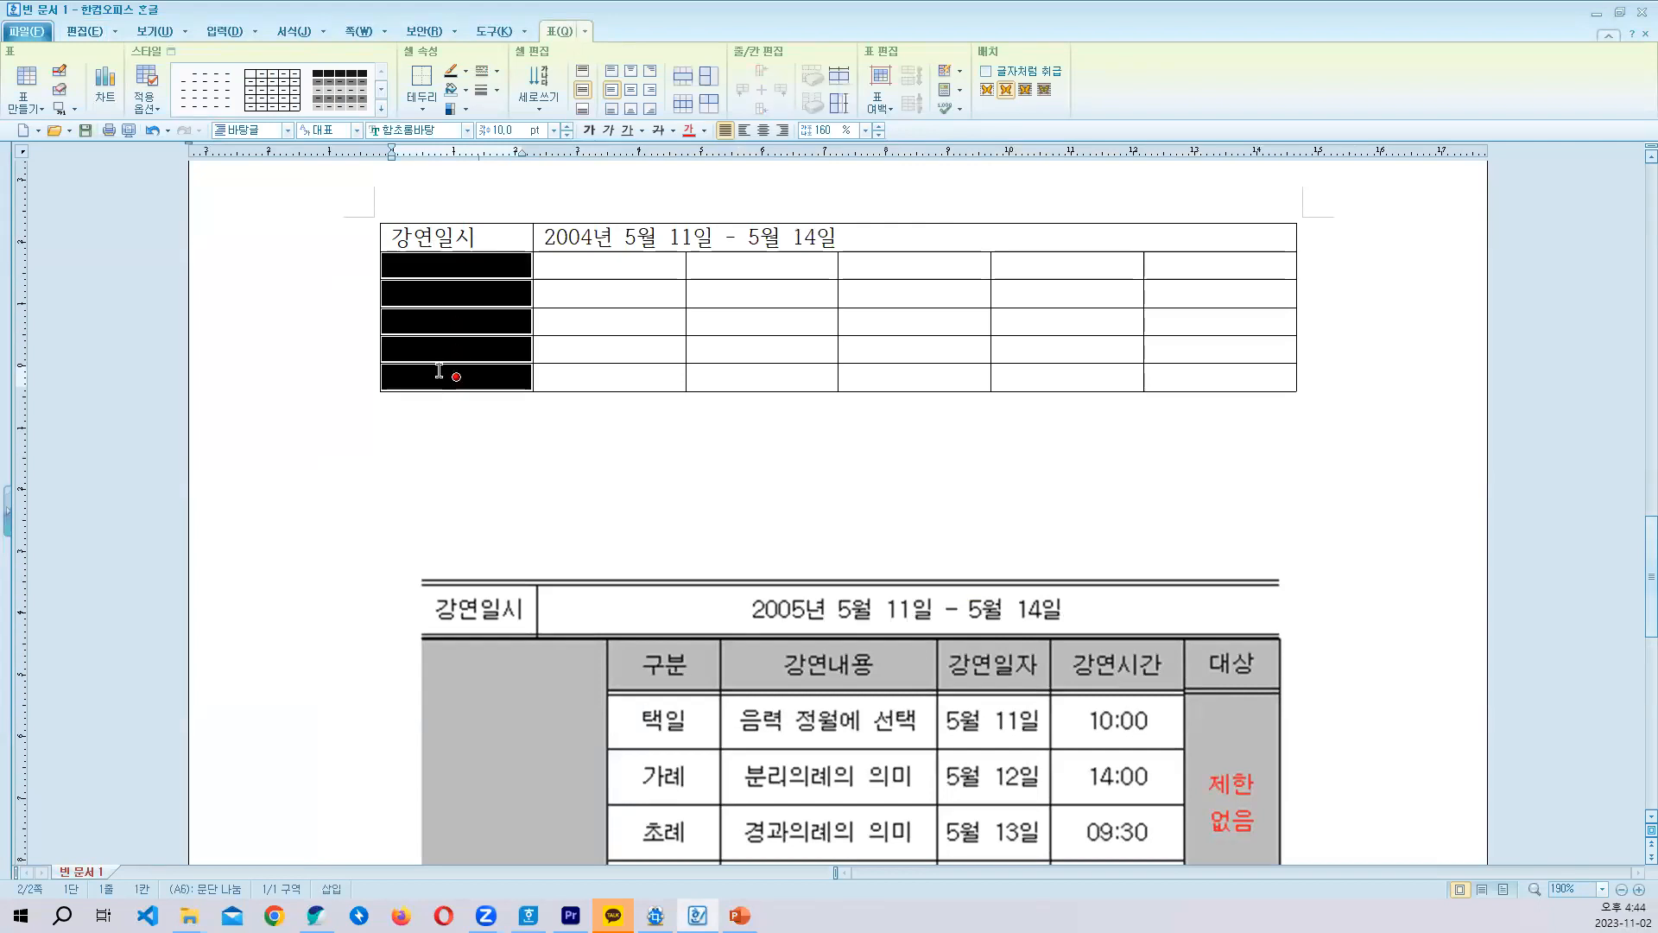
key("m")
left_click(591, 270)
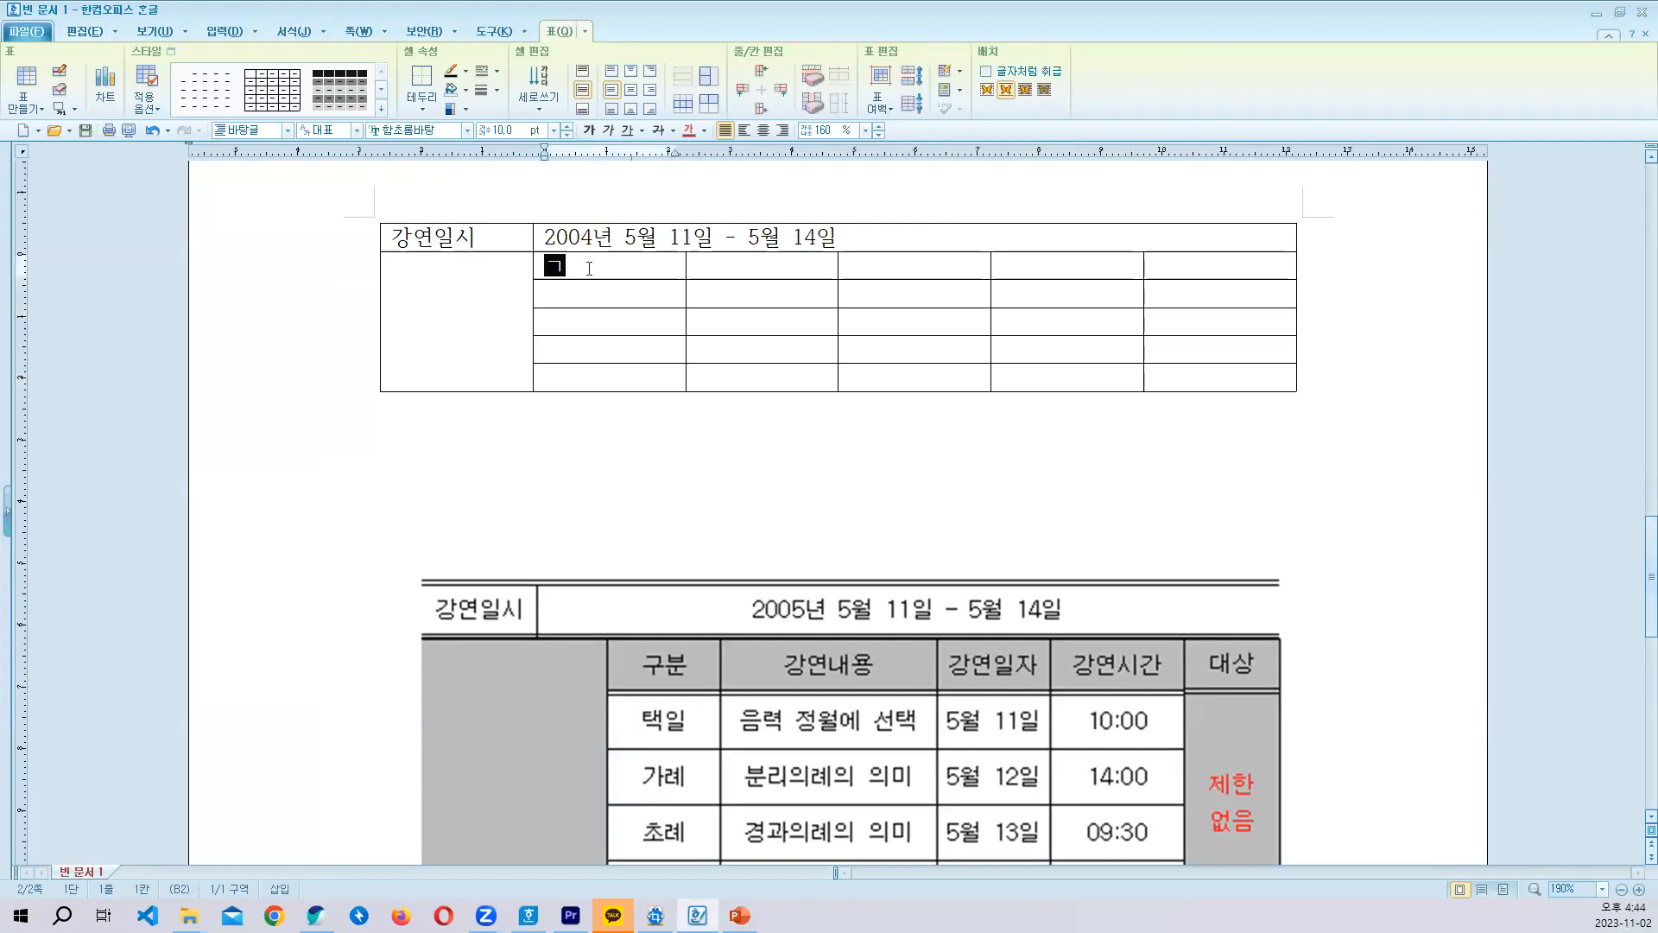
type("구분")
key("Tab")
type("강연내용")
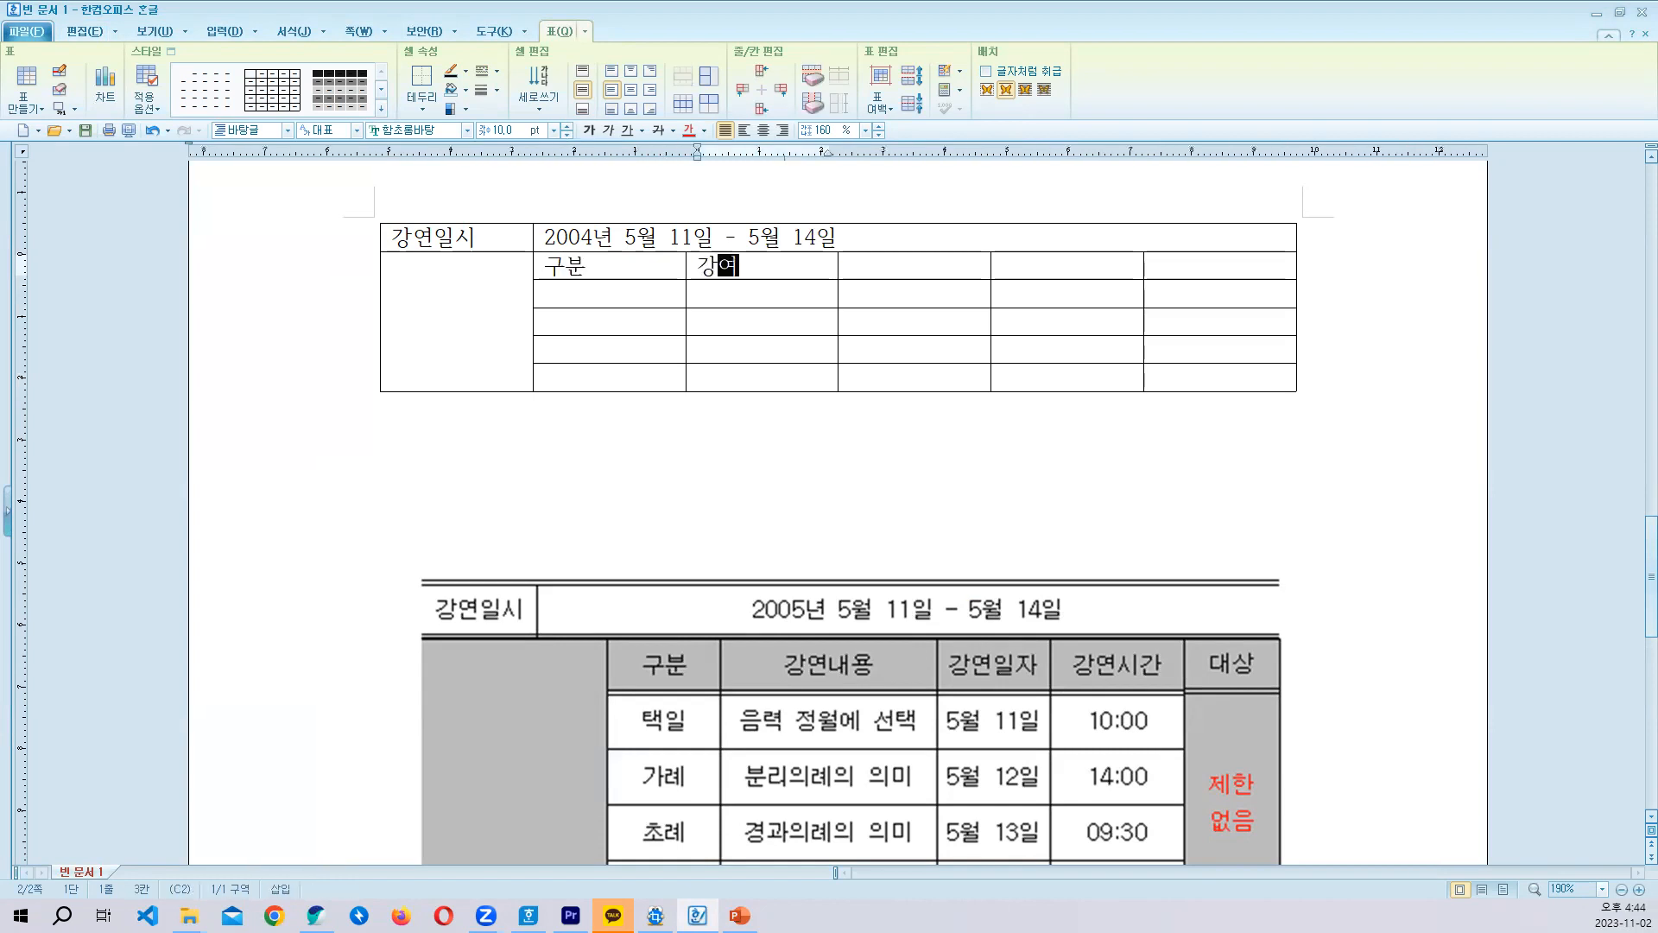
- Complete the second row's headings with 강연일자, 강연시간 and 대상
key("Tab")
type("강연이")
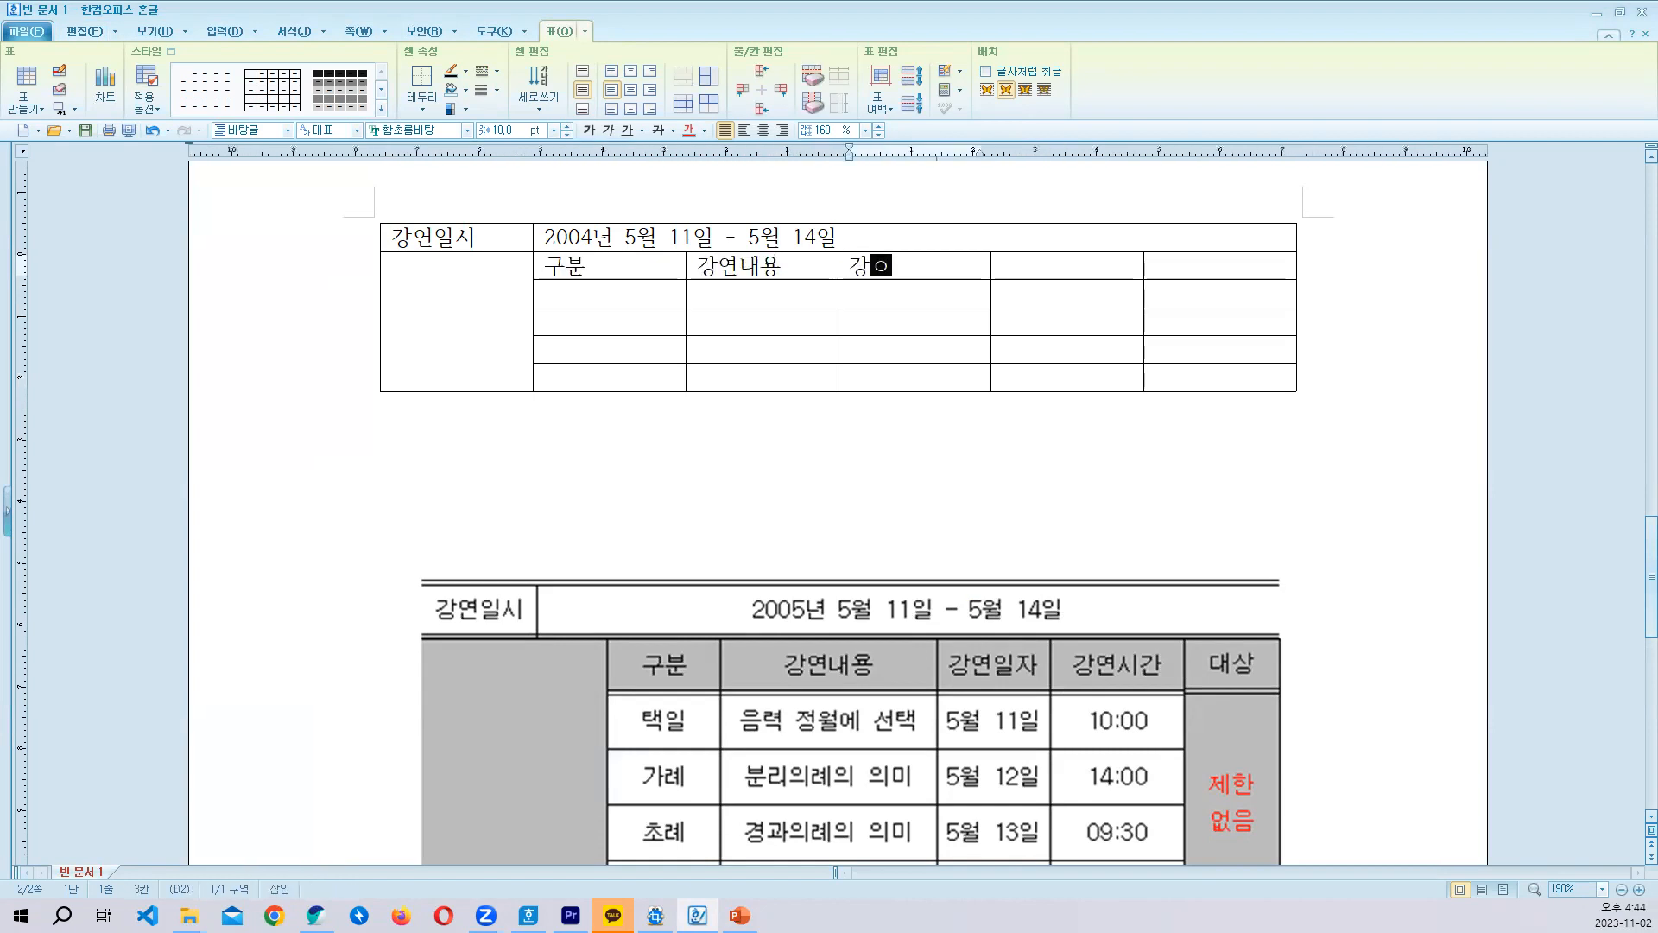
type("자")
key("Tab")
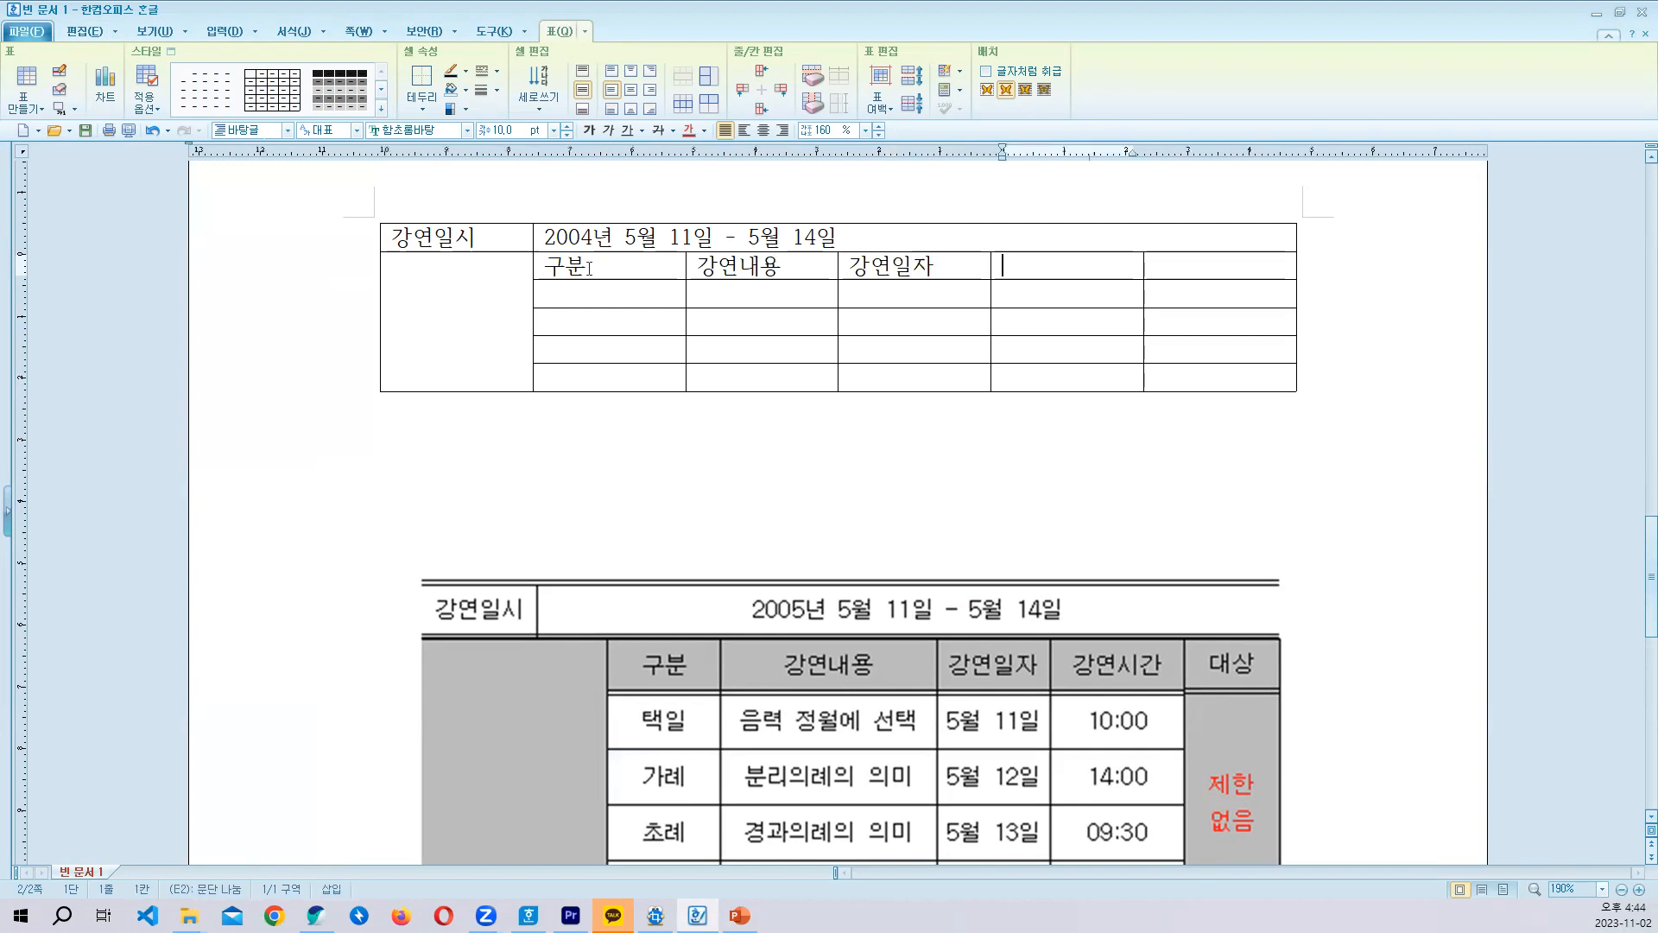
type("강연시간")
key("Tab")
type("대사ㅇ")
- Enter 택일 under 구분 and 음력 정월에서 선택 under 강연내용 in the third row
key("Tab")
key("Tab")
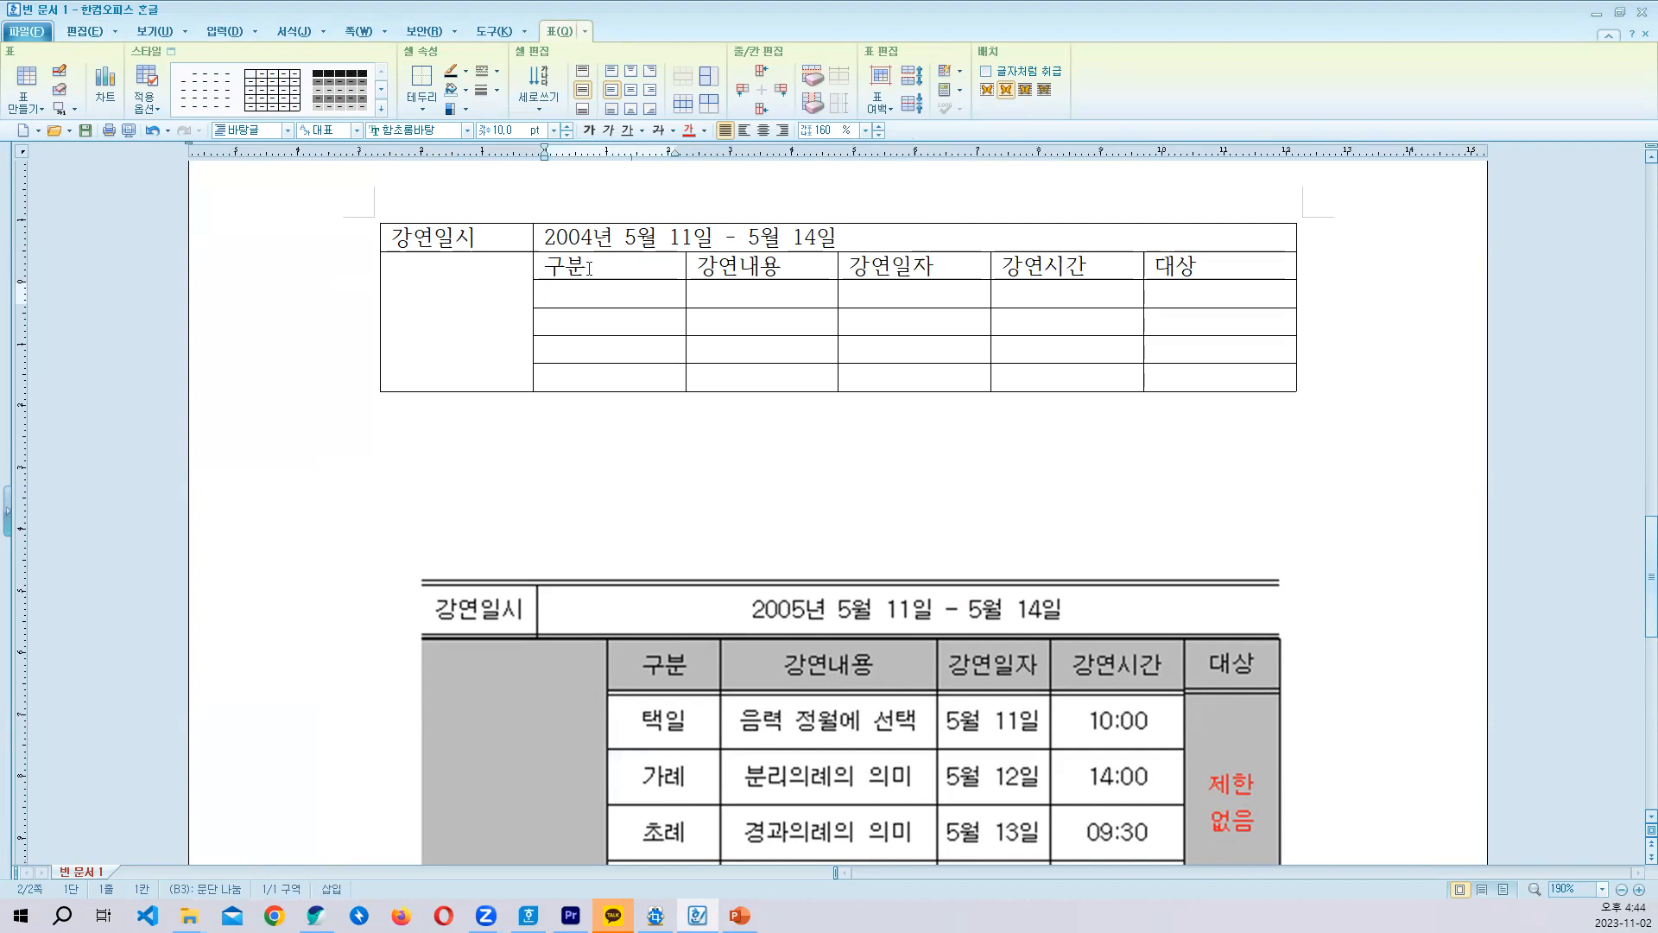
type("택일")
key("Tab")
type("음려ㄱ 정ㅇ")
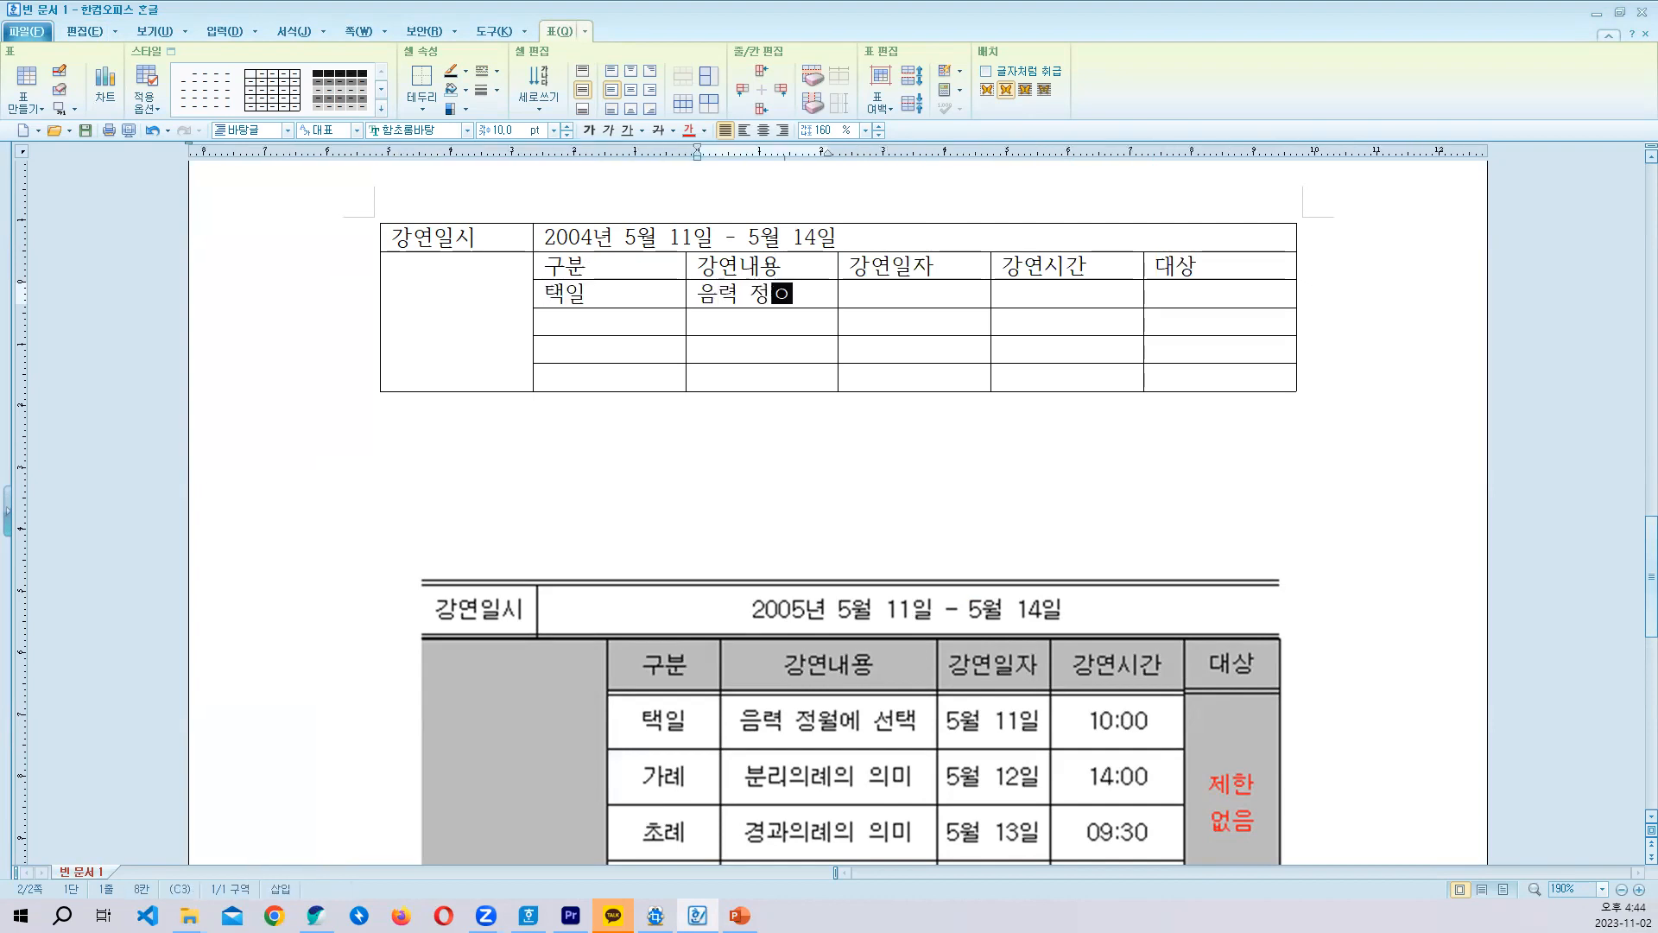
type("ㅓㄹ에서 선택")
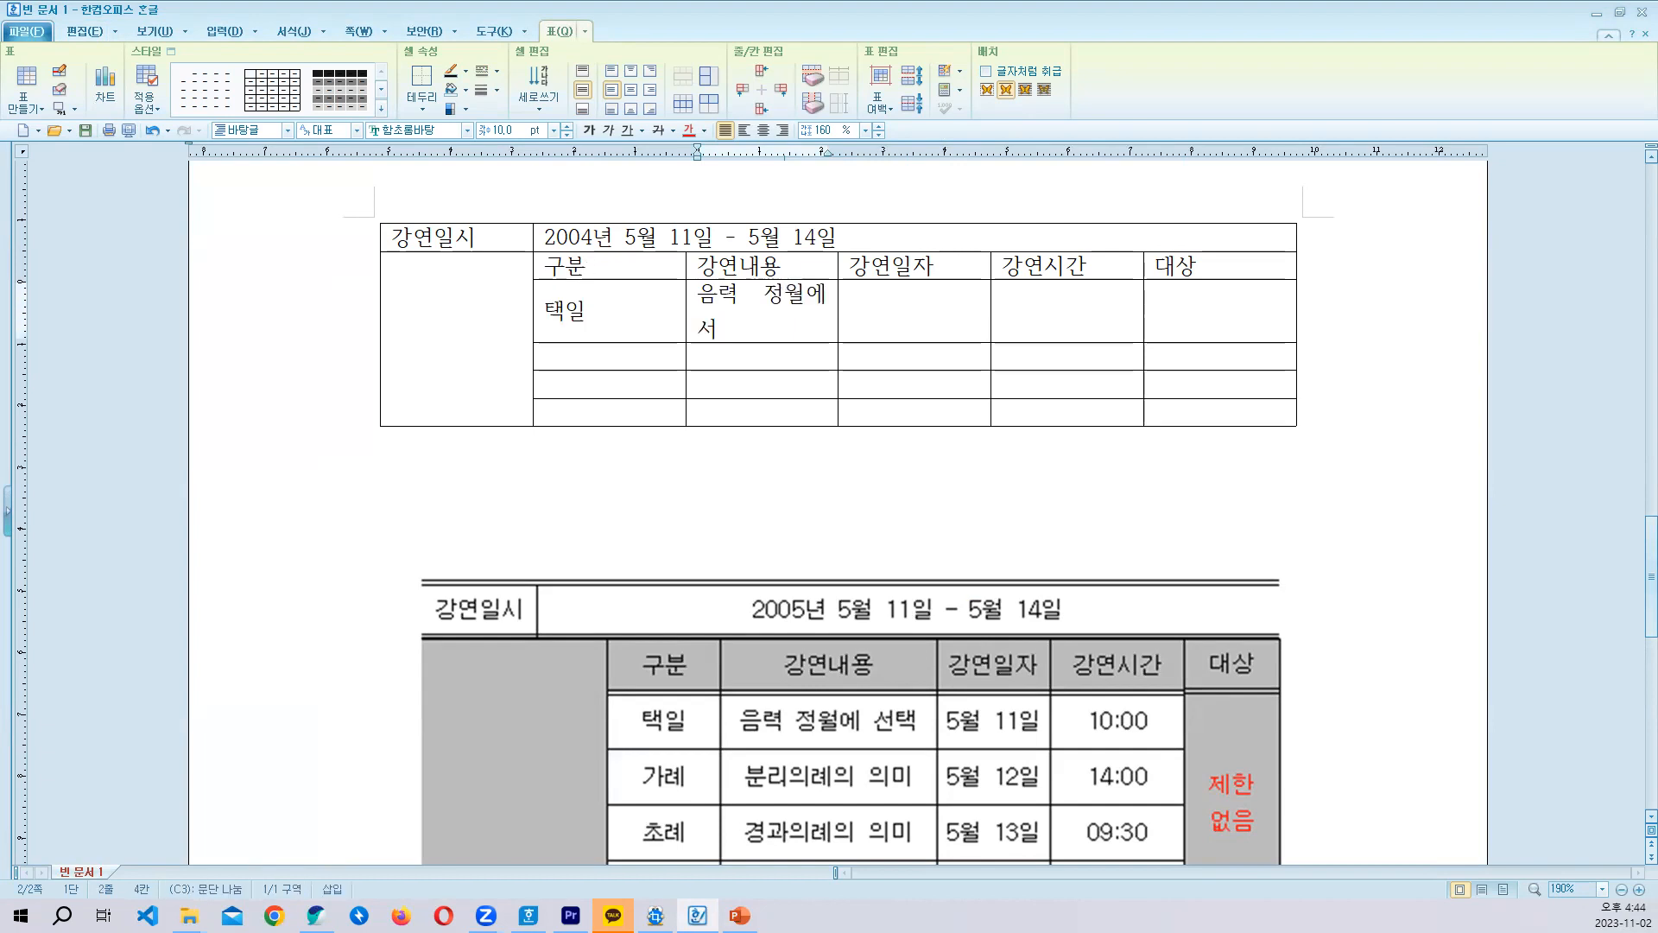
- Enter the date 5월 11일 and the time 10:00 in the 택일 row
key("Tab")
type("5")
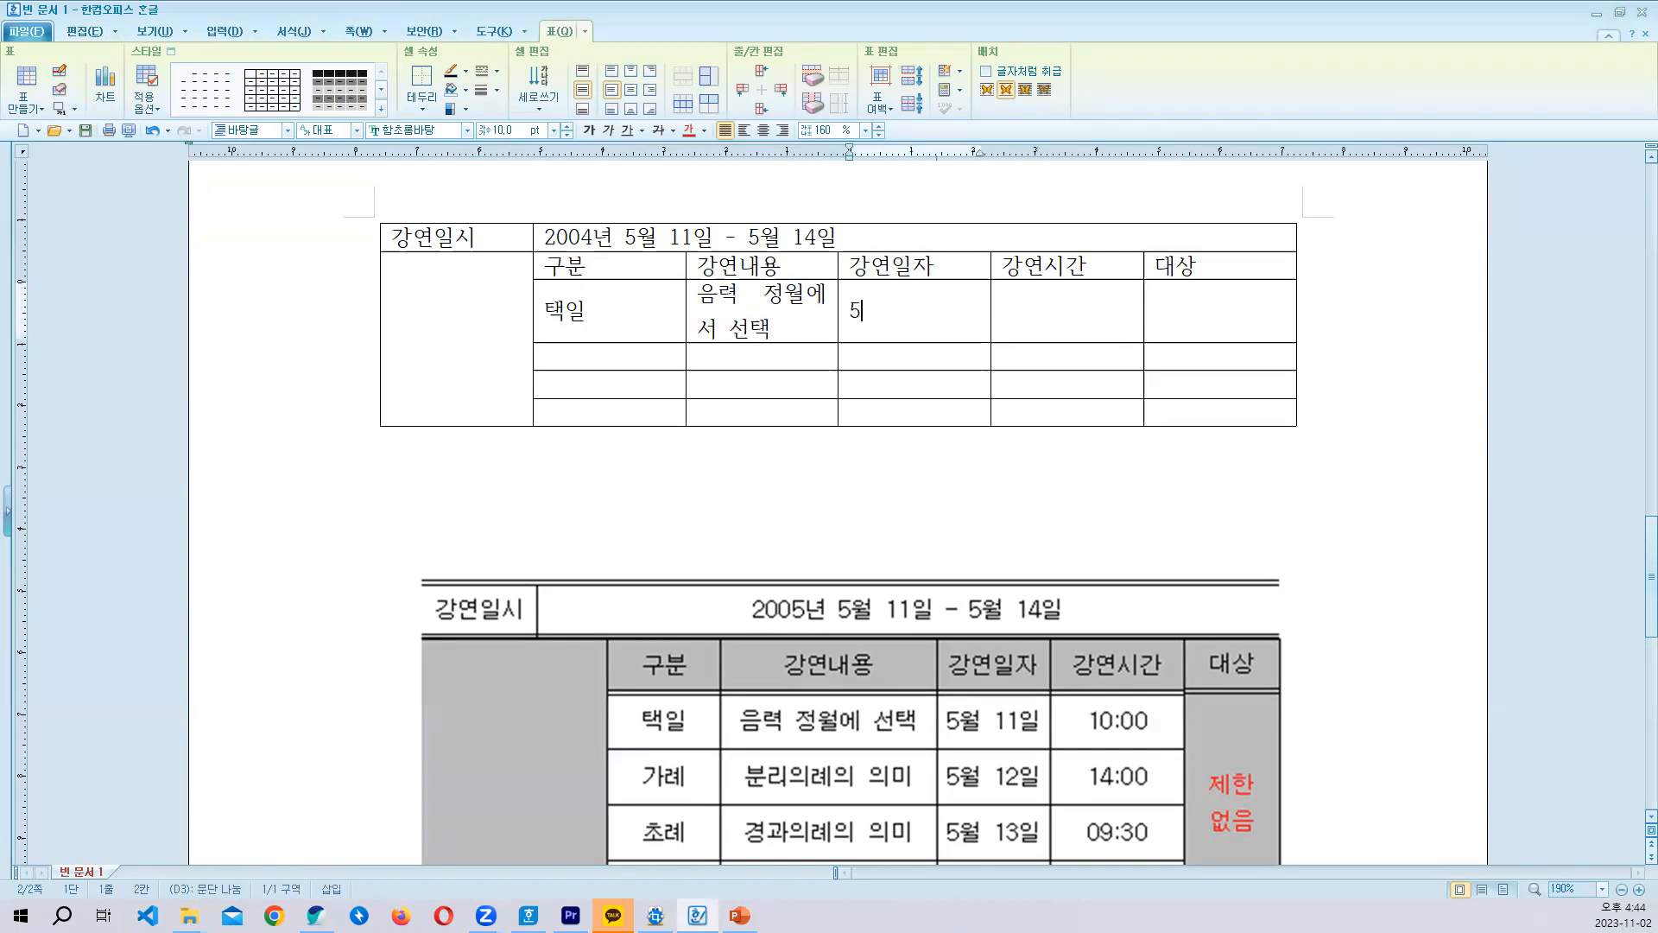
type("월 11이ㄹ")
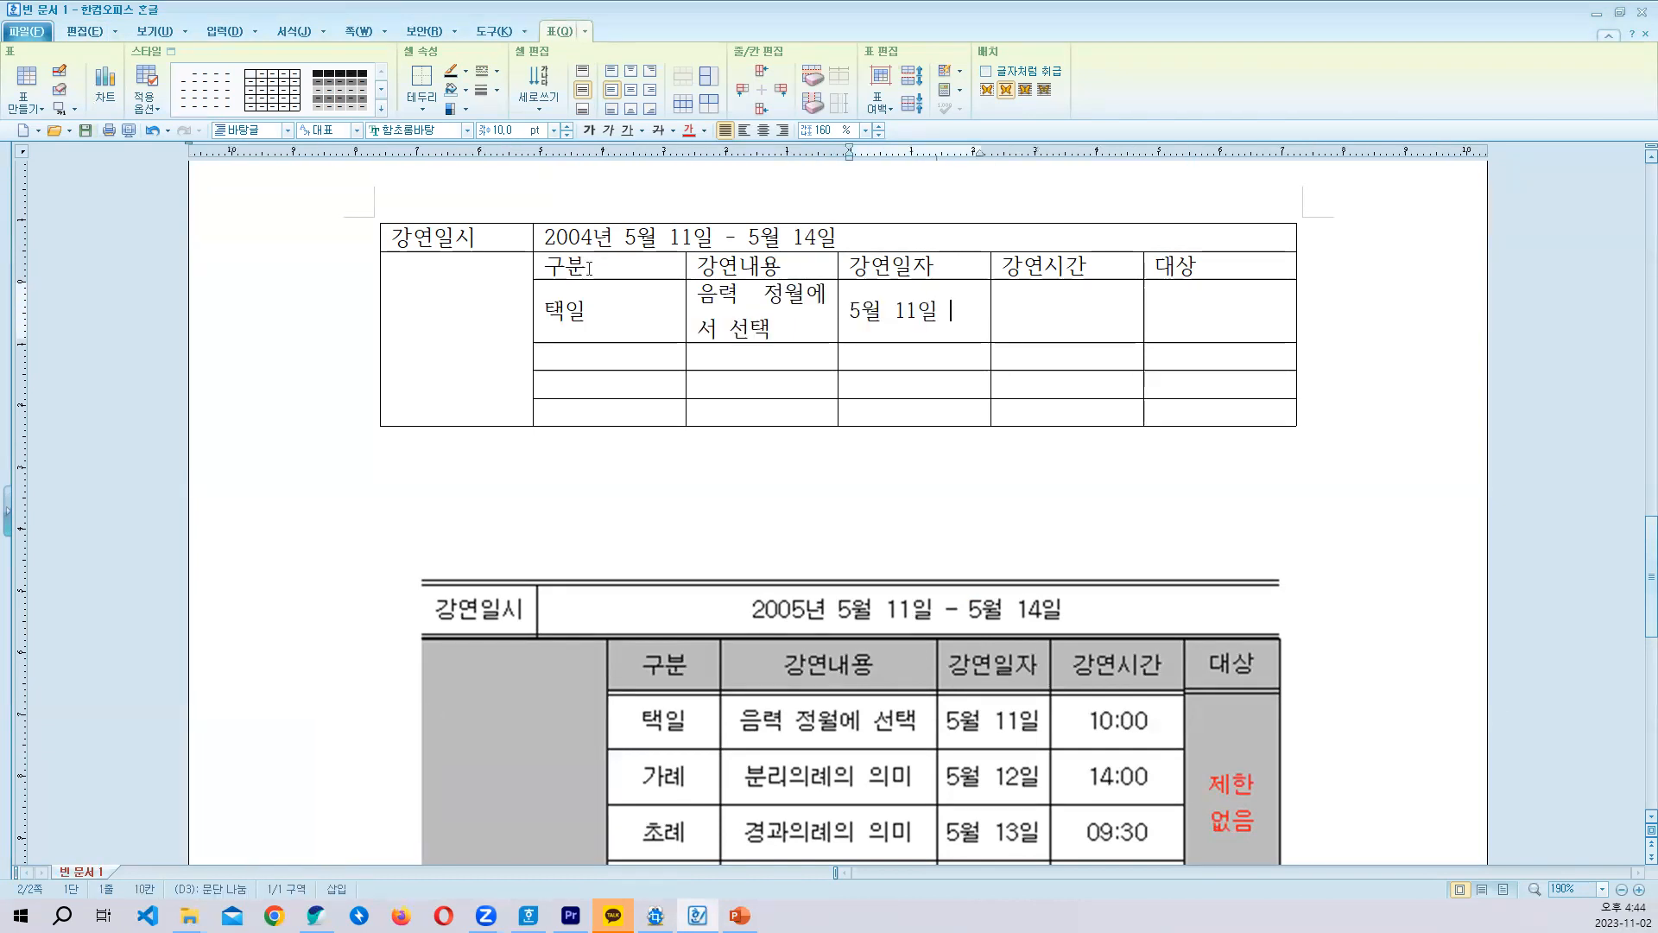
key("Tab")
type("10")
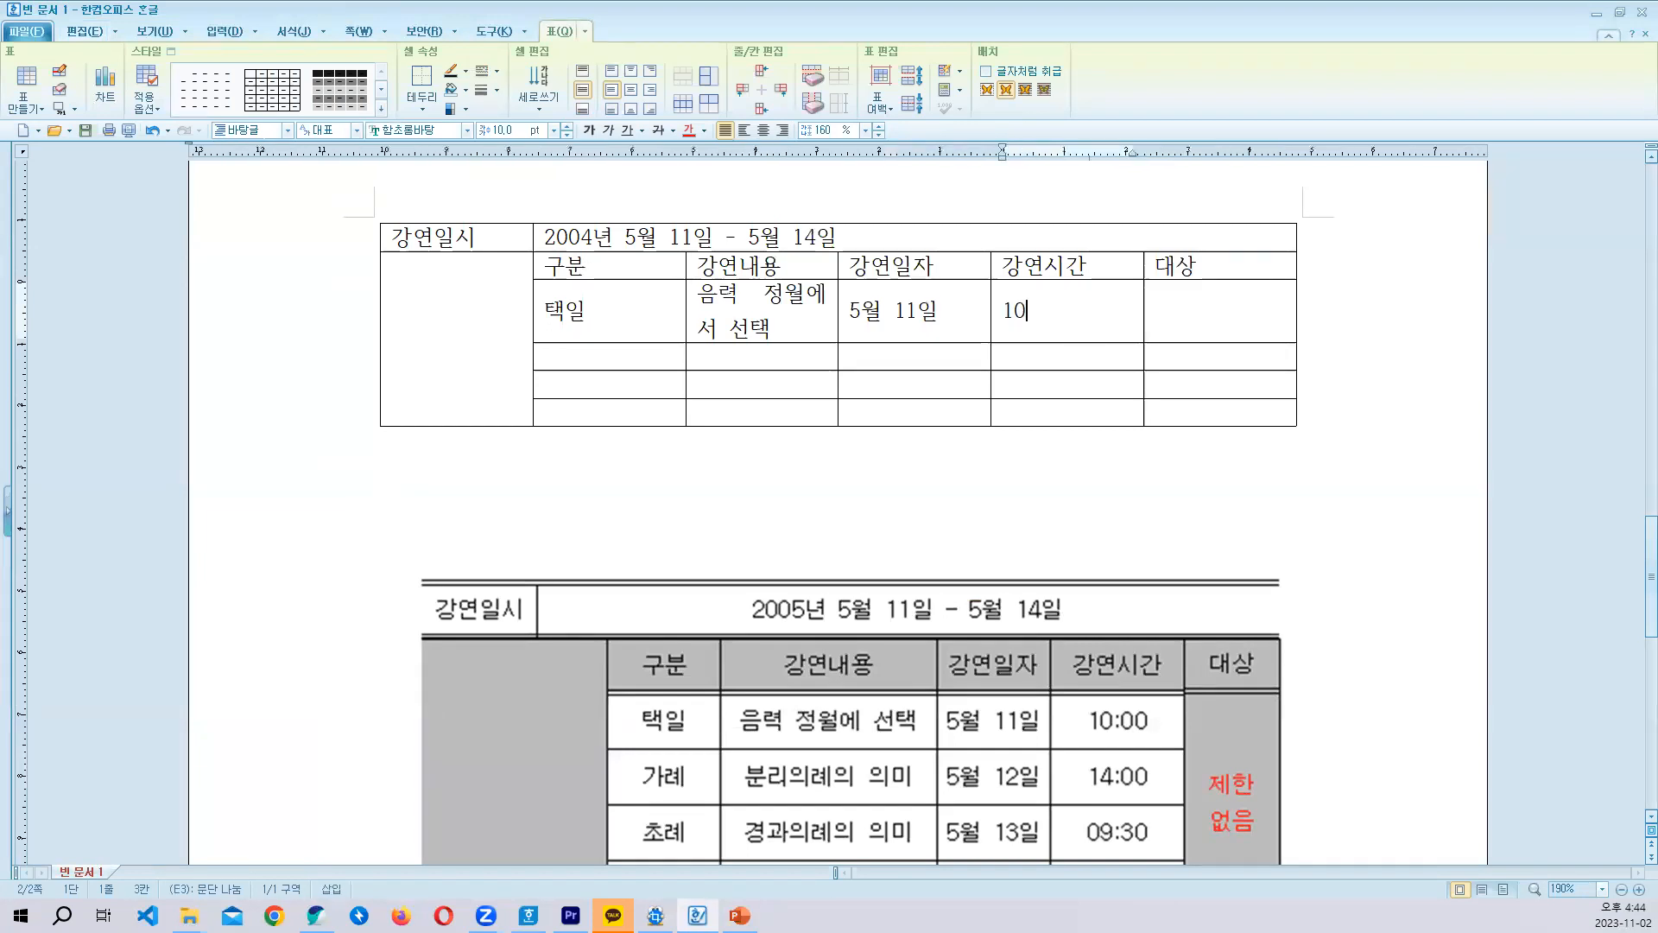
type(":00")
key("Tab")
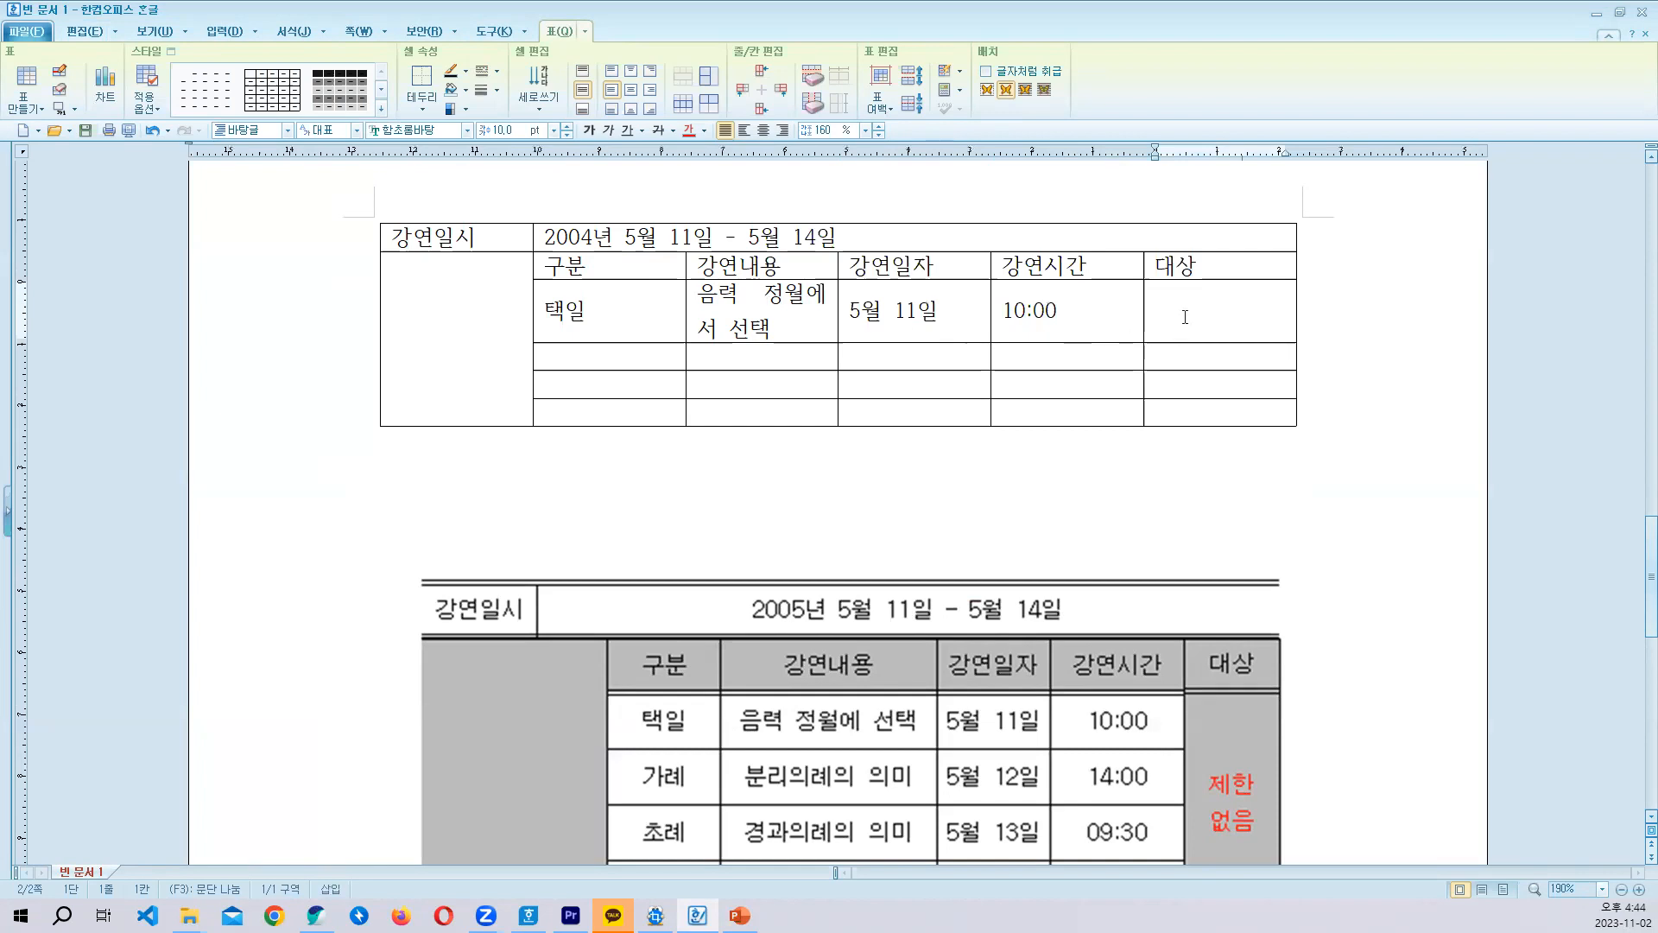
- Merge the four cells below 대상 and enter 제한 없음 there, split over two lines
left_click_drag(1185, 317, 1187, 416)
type("m")
type("제한 없으")
type("ㅁ")
key("Left")
key("Left")
key("BackSpace")
key("Return")
- Enter 가례 under 구분 and 분리의례의 의미 under 강연내용 in the fourth row
key("Tab")
key("Tab")
type("가례")
key("Tab")
type("분리")
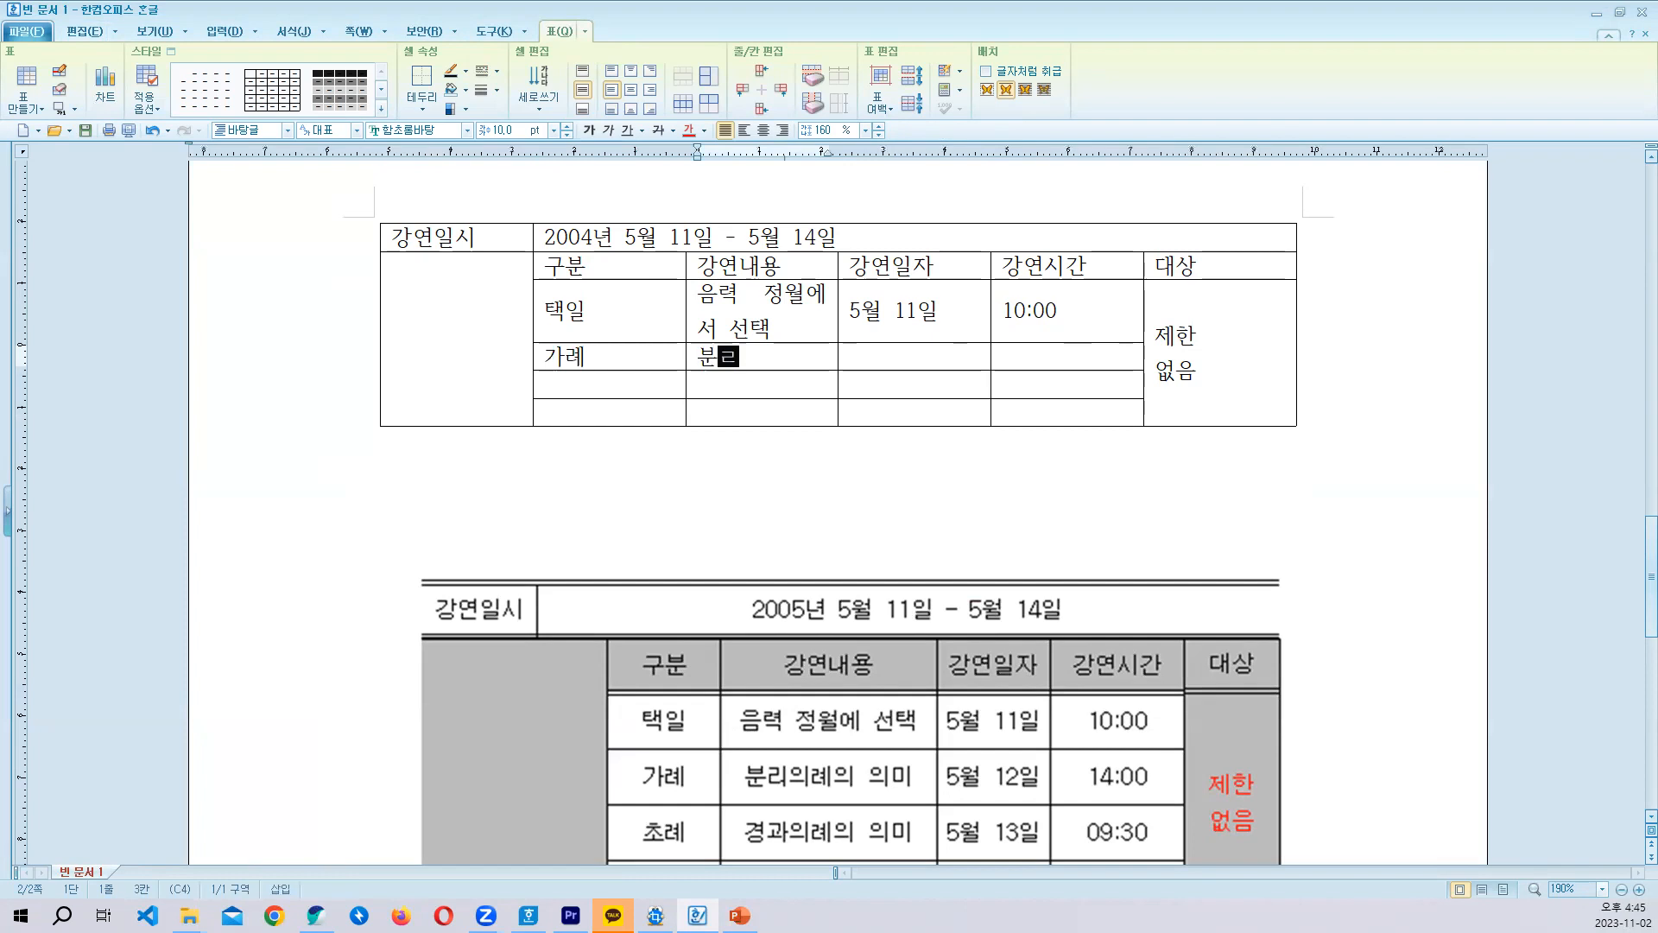
type("의례")
key("BackSpace")
key("BackSpace")
key("BackSpace")
type("의례의 의미")
- Enter 5월 12일 as the 강연일자 of the 가례 row
key("Tab")
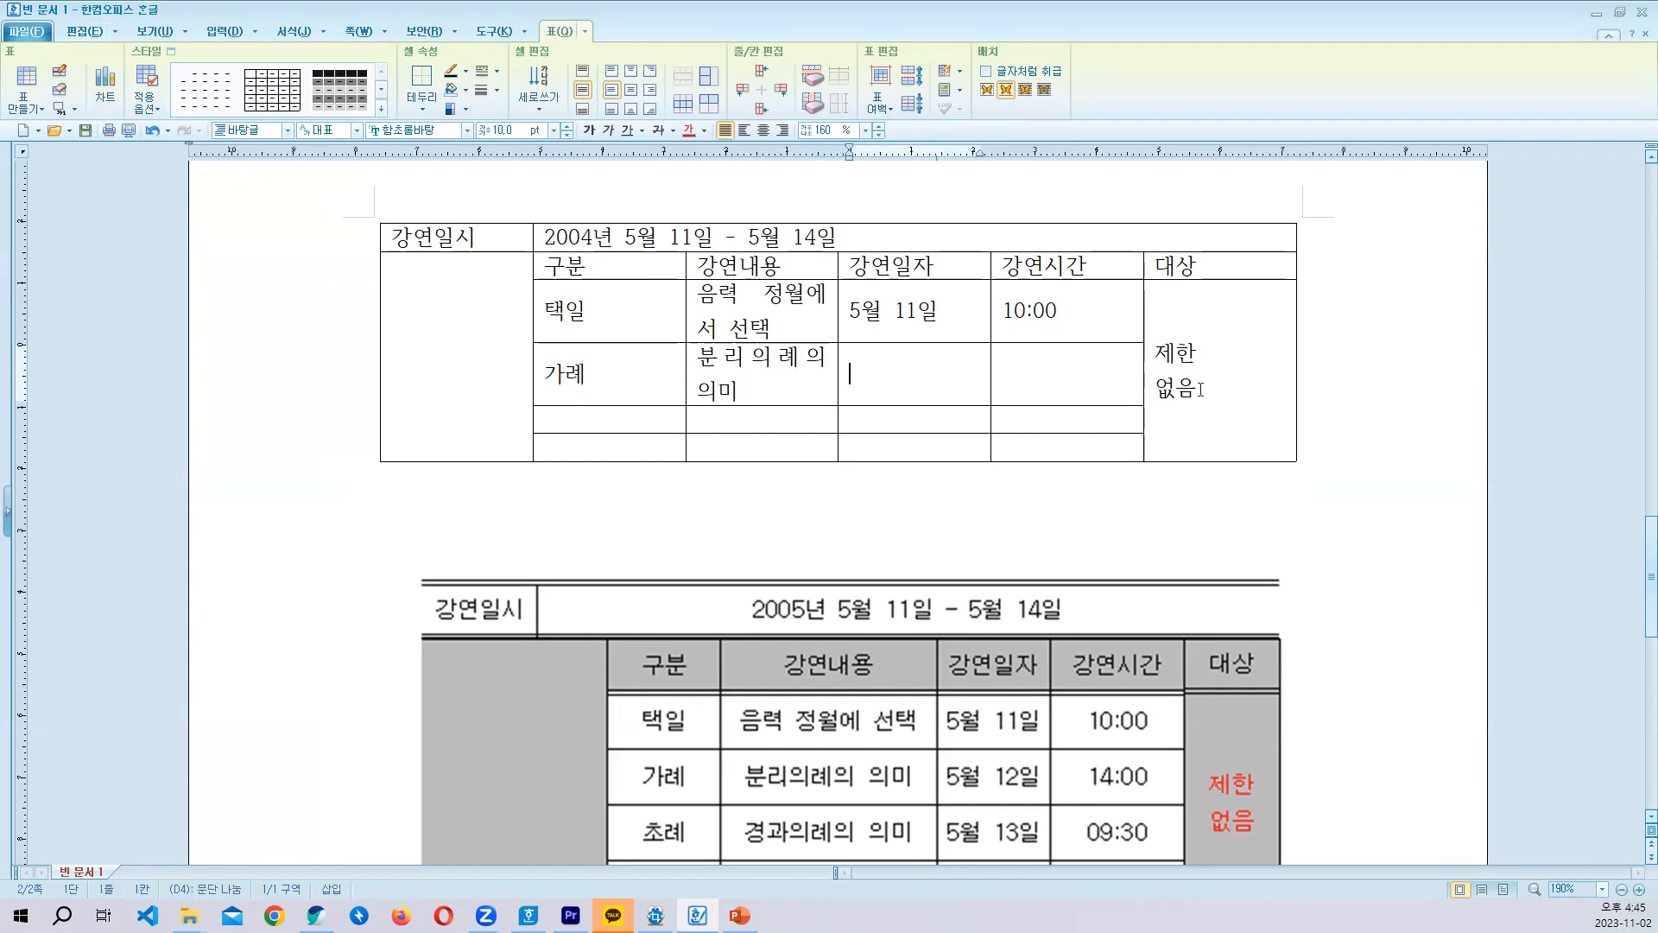
type("5")
type("월")
type(" 12일")
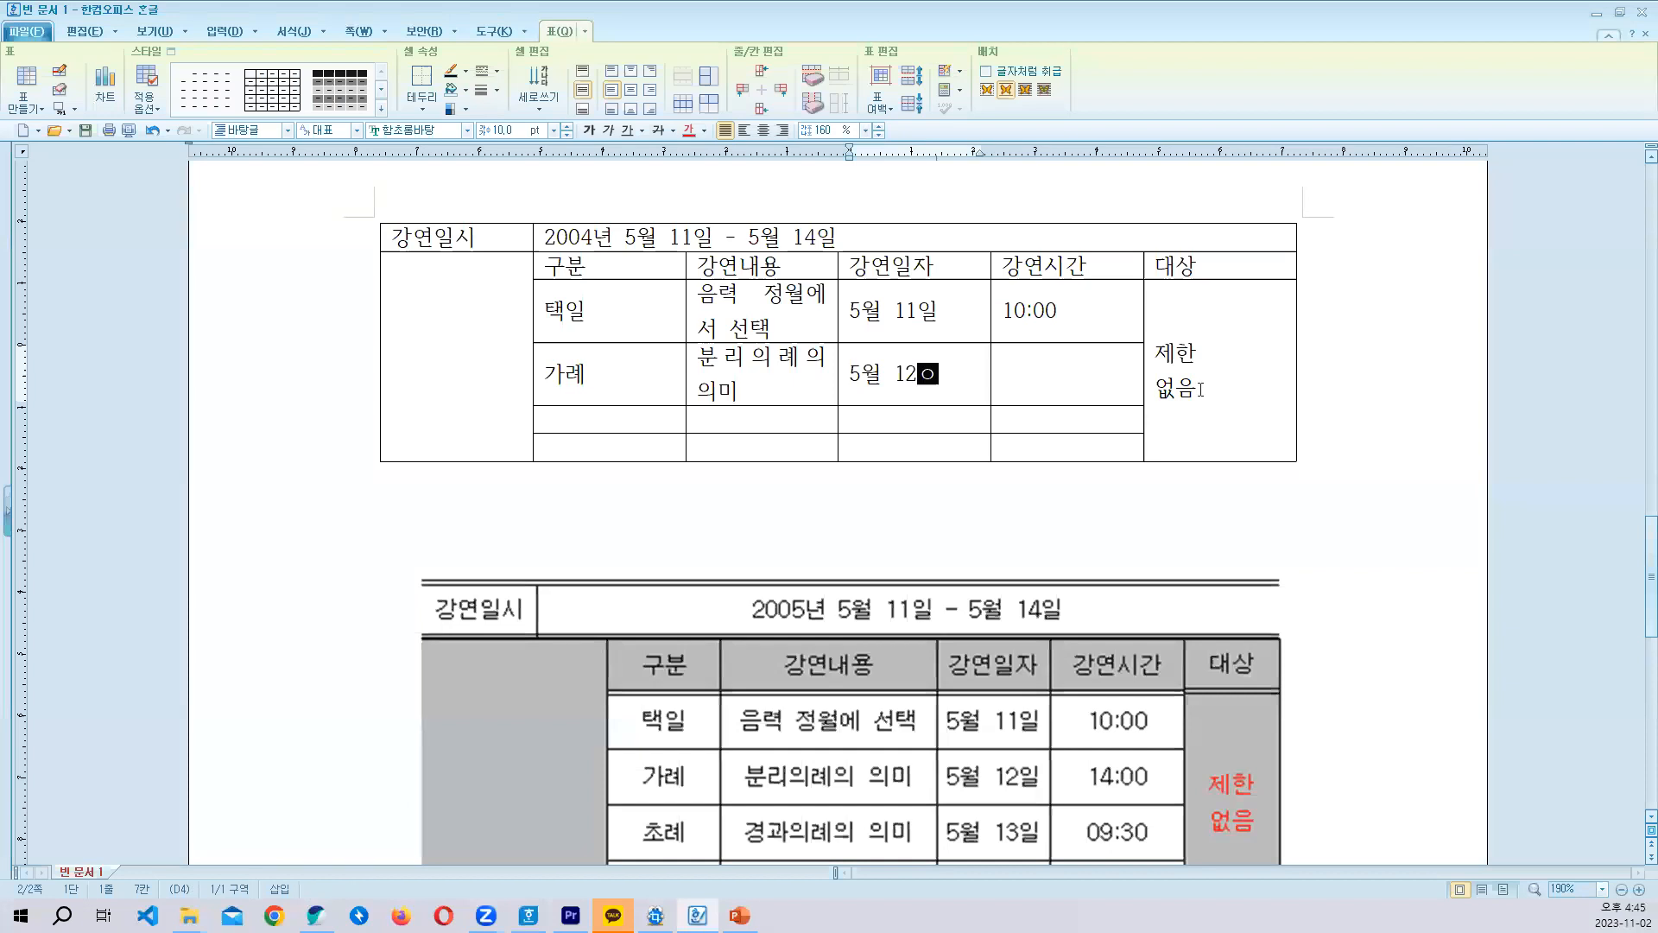
- Autofill the 강연일자 cells down to the last row, and complete the fifth row's date as 5월 13일
scroll(945, 479, "down", 1)
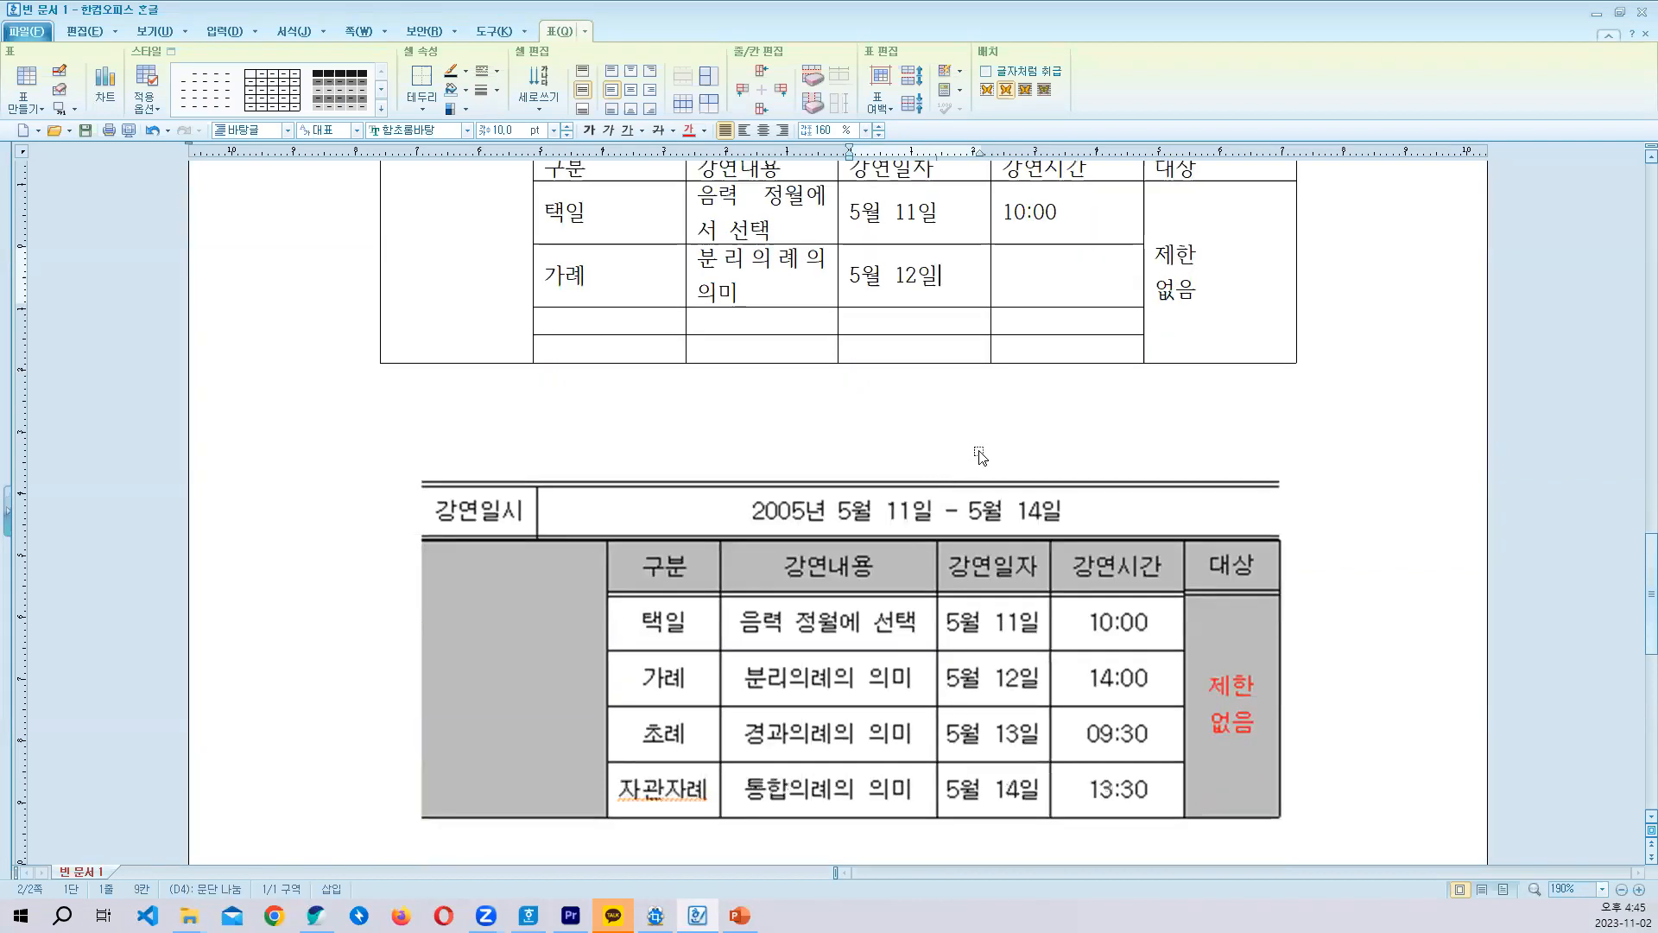
scroll(914, 350, "up", 1)
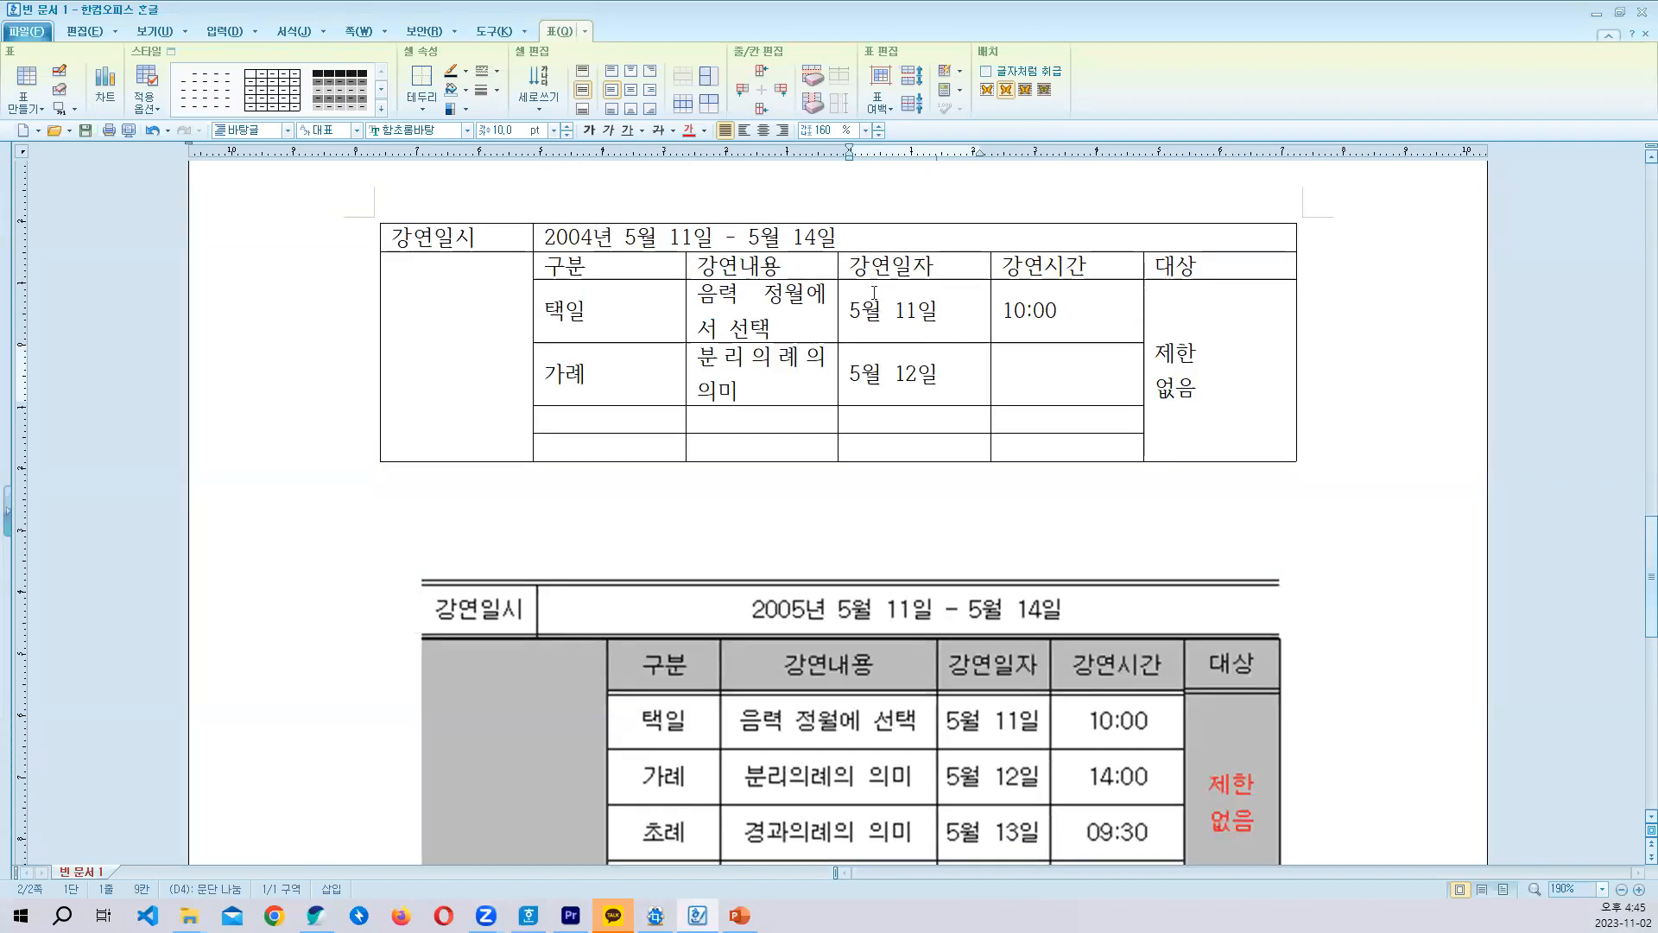
left_click_drag(940, 311, 933, 424)
left_click_drag(935, 324, 937, 445)
key("a")
left_click(914, 421)
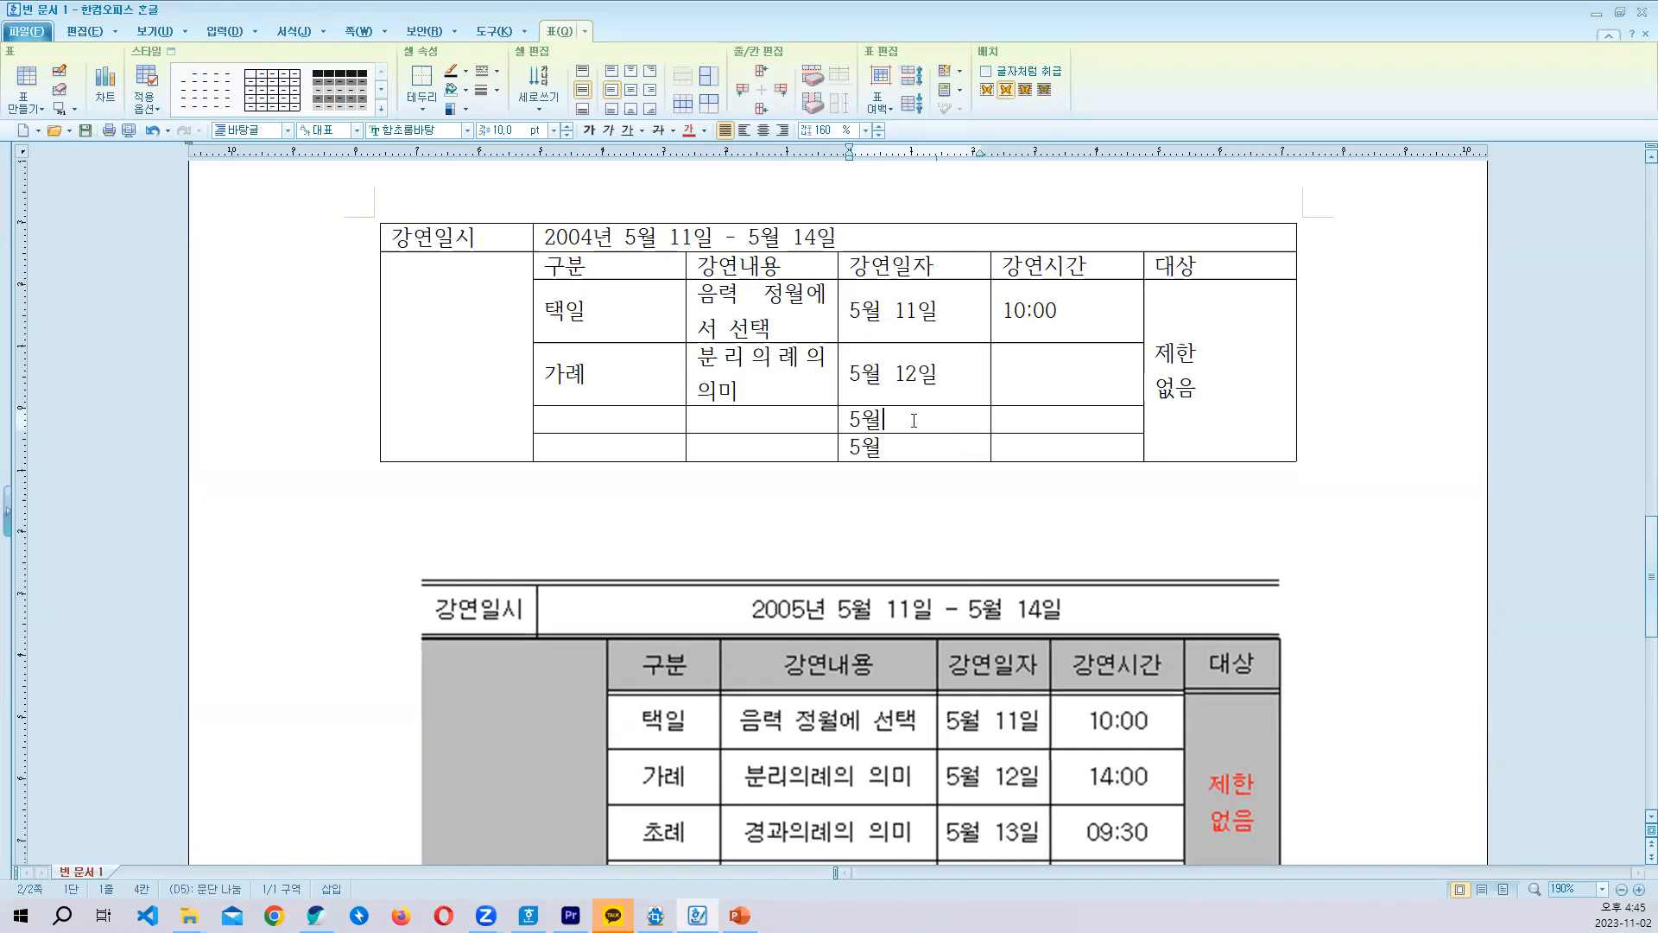
type("13일")
- Enter 14:00 as the 강연시간 of the 가례 row
left_click(1066, 370)
type("14:00")
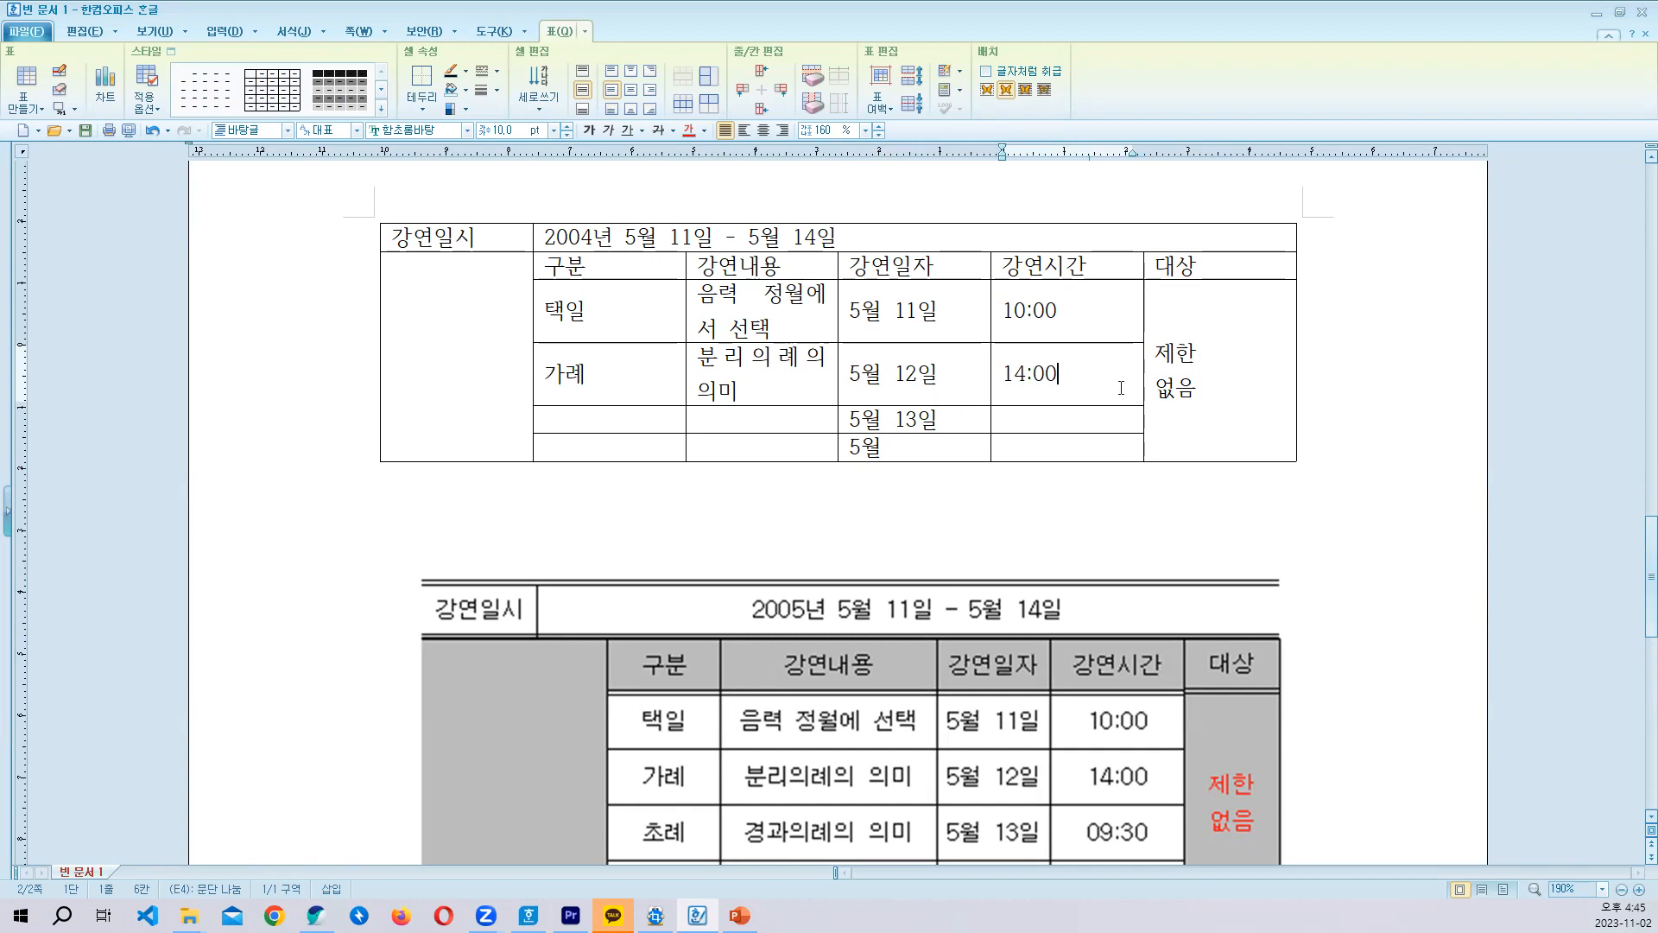
- Enter 초례 under 구분 and 경과의례의 의미 under 강연내용 in the fifth row
left_click(575, 423)
type("초례")
key("Tab")
type("ㄱ경ㄱ")
type("의례")
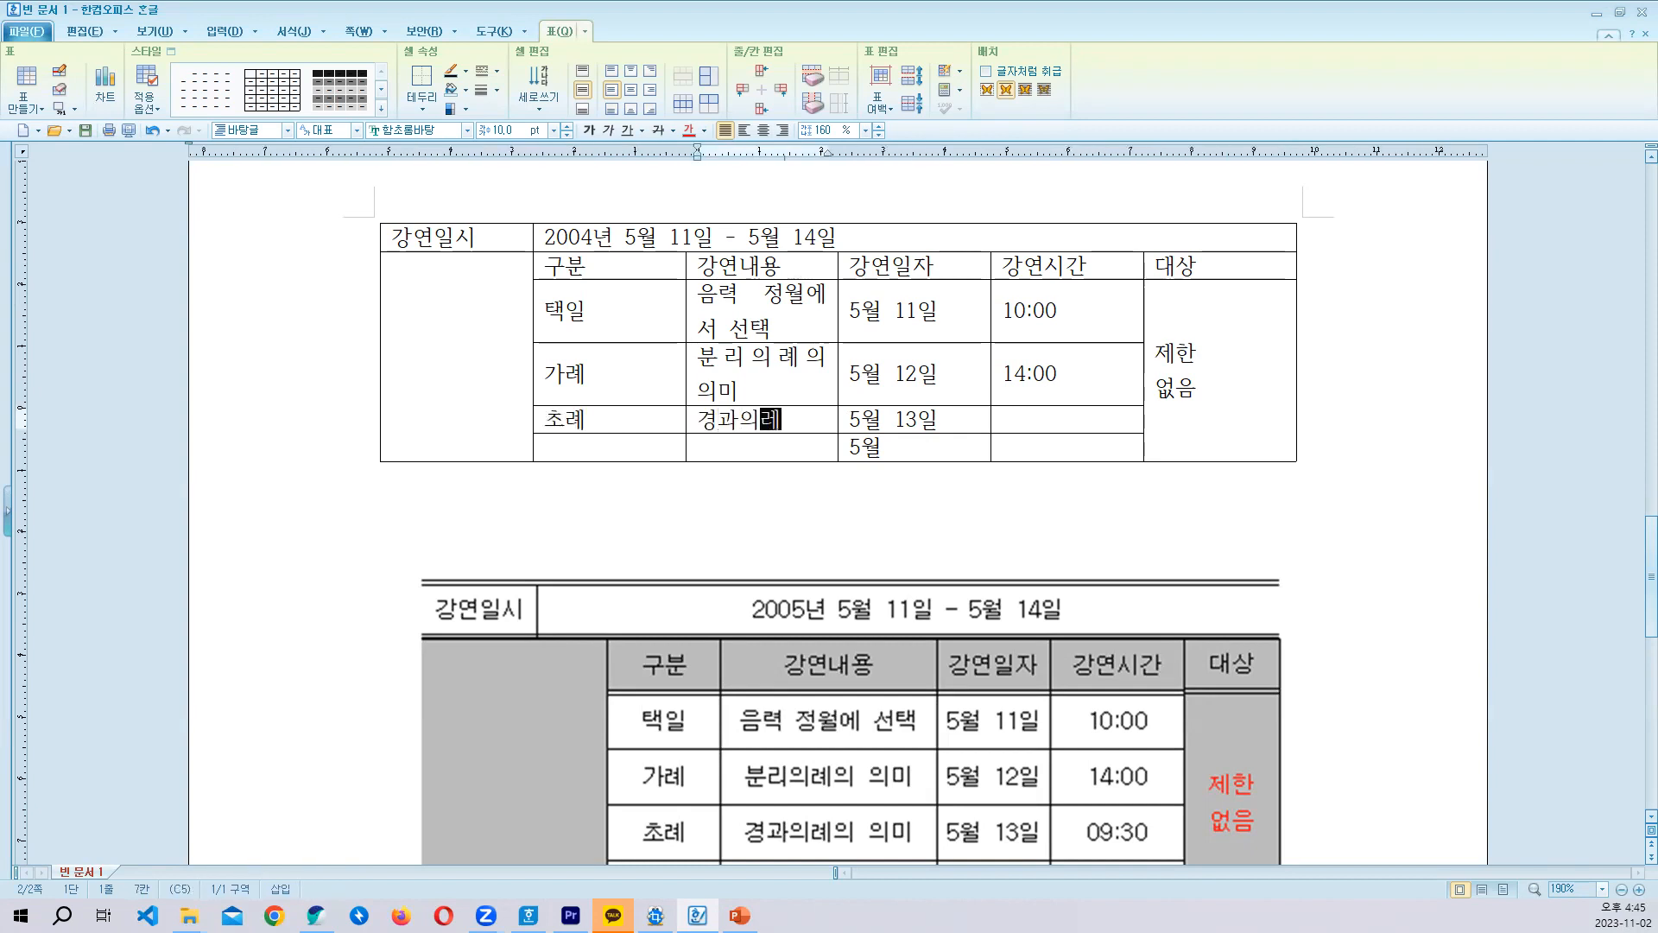
type("의 의미")
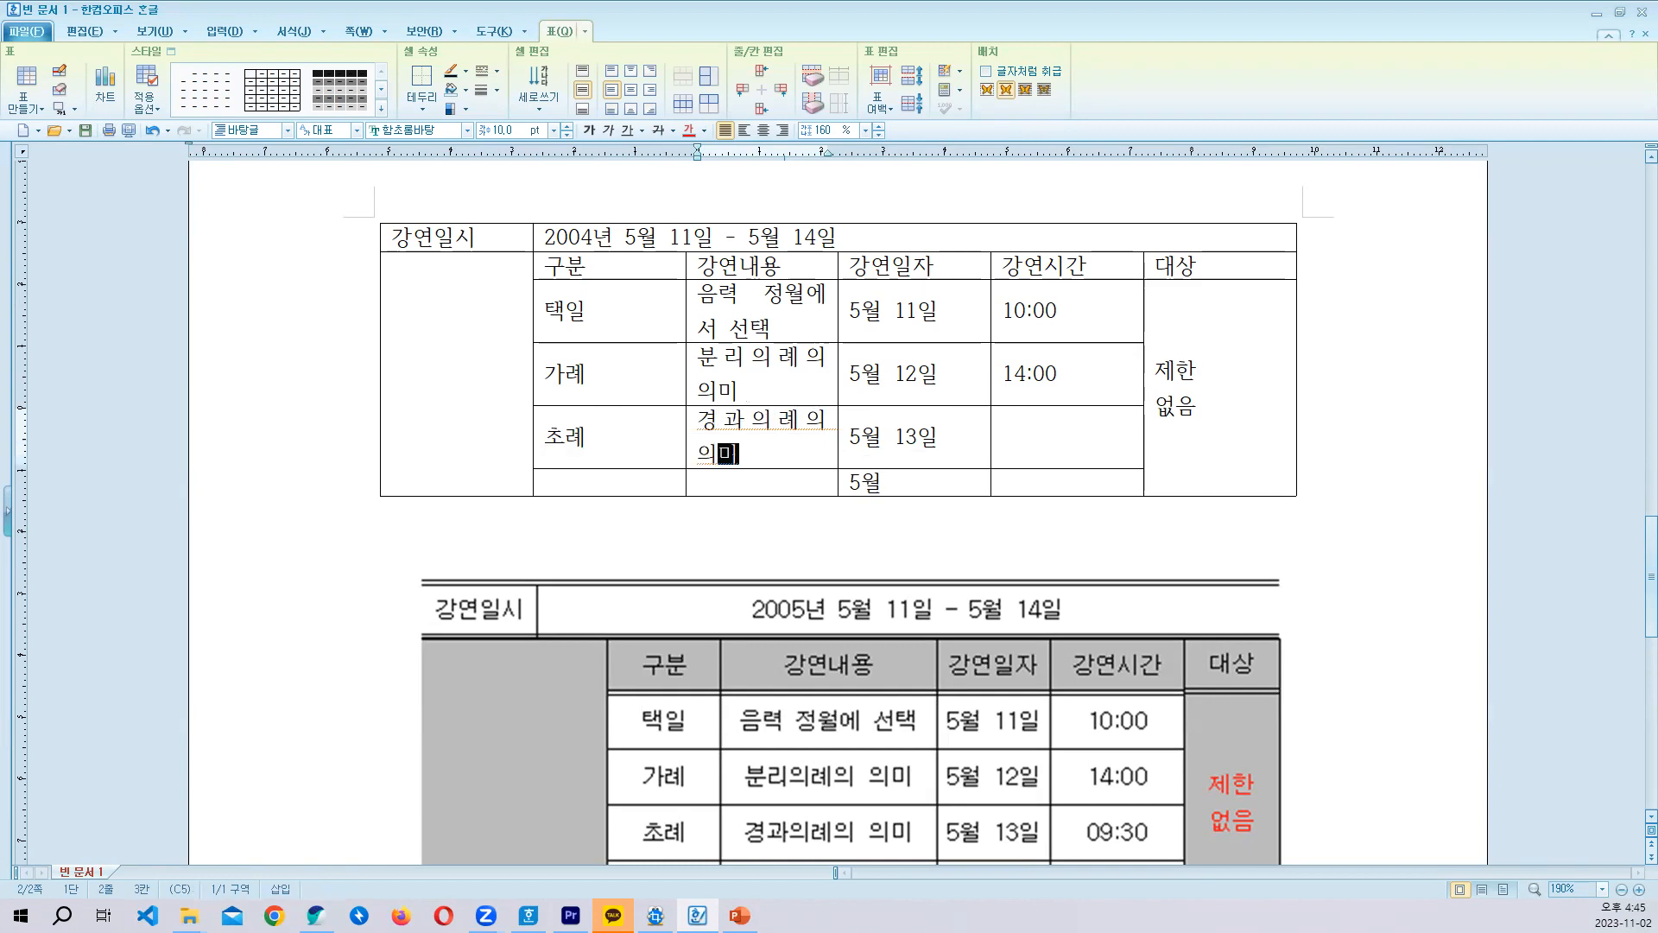
- Enter 09:30 as the 강연시간 of the 초례 row
key("Tab")
key("Tab")
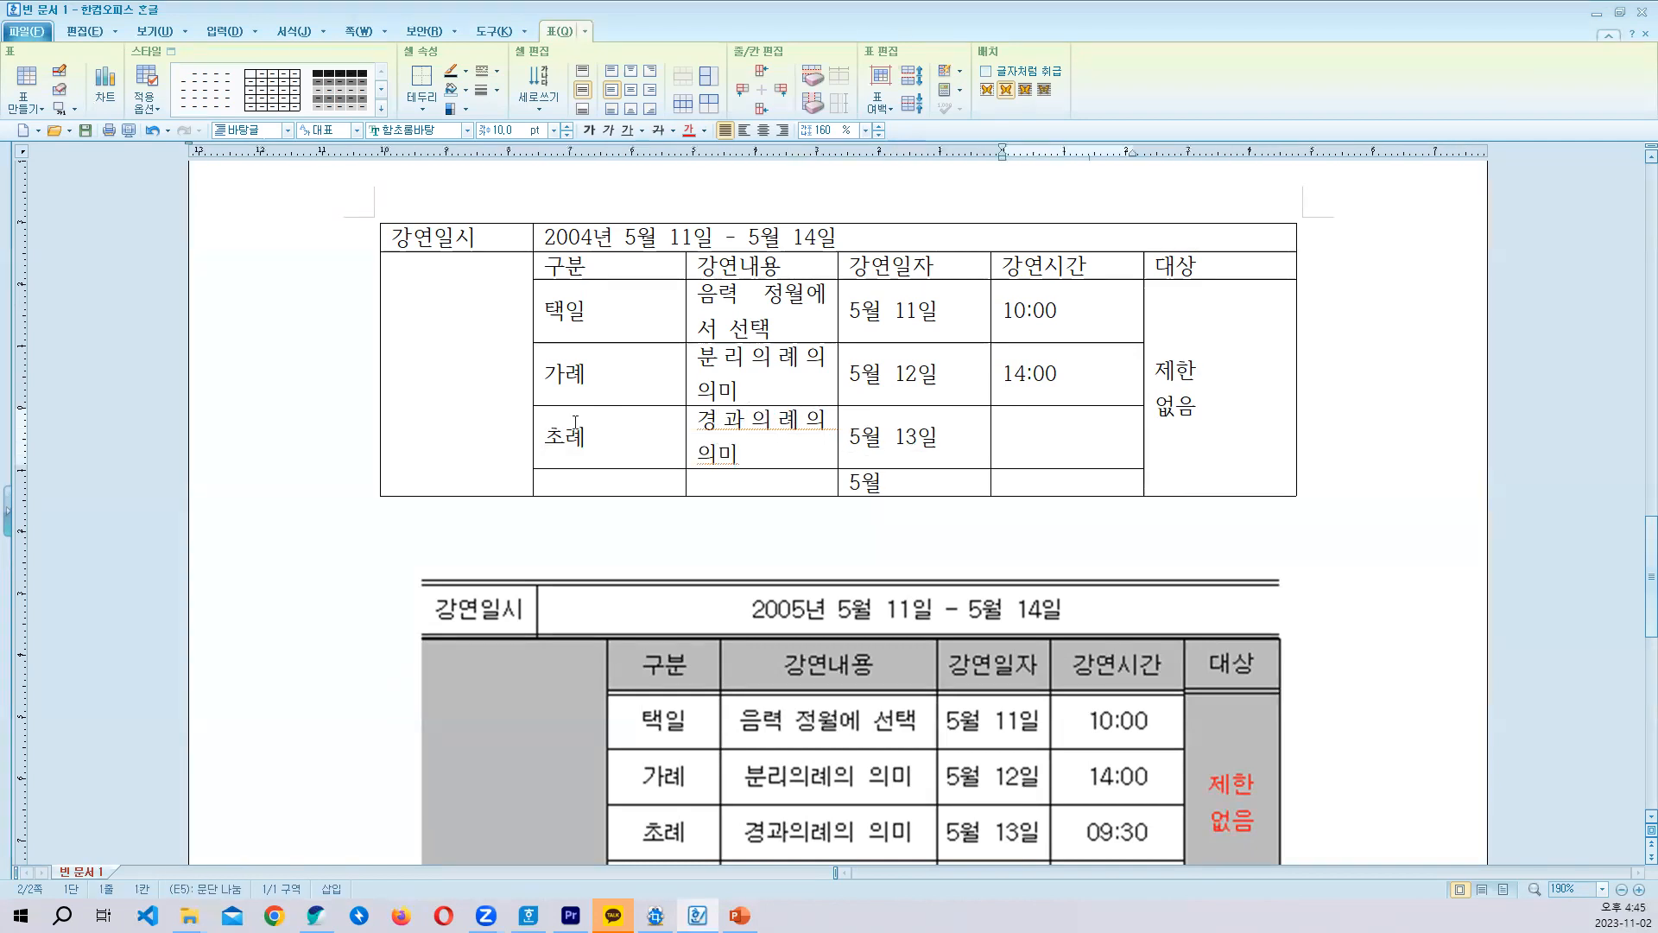
type("09:30")
- Enter 자관자례 under 구분 and 통합의례의 의미 under 강연내용 in the last row
key("Tab")
key("Tab")
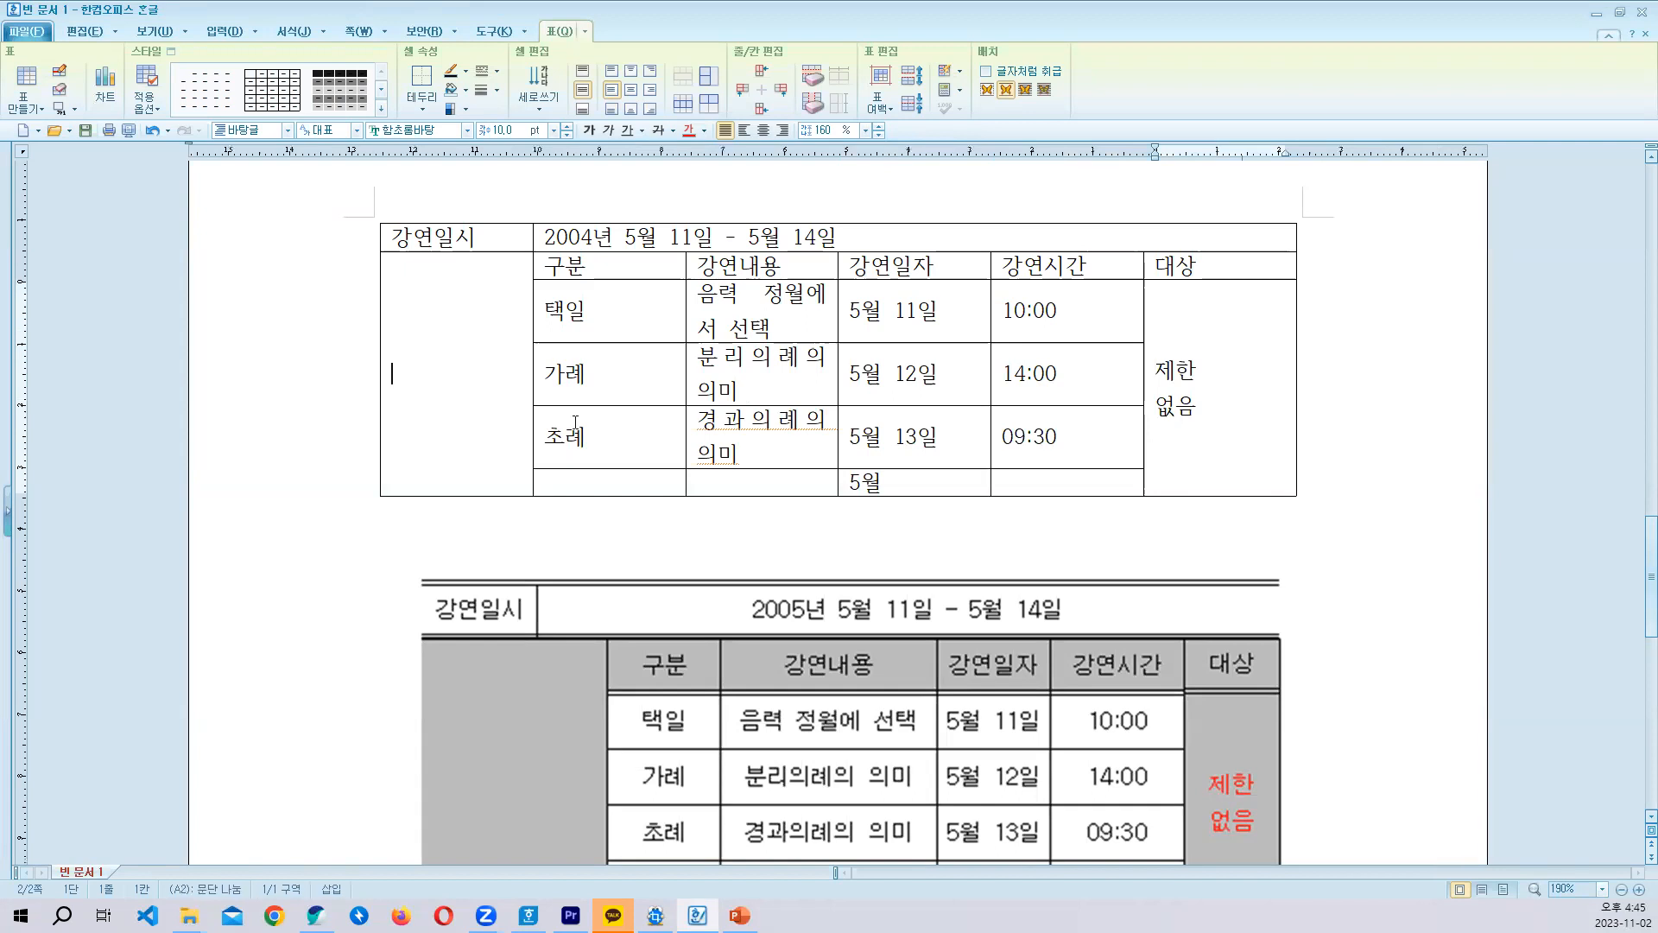
scroll(545, 441, "down", 3)
scroll(584, 384, "up", 1)
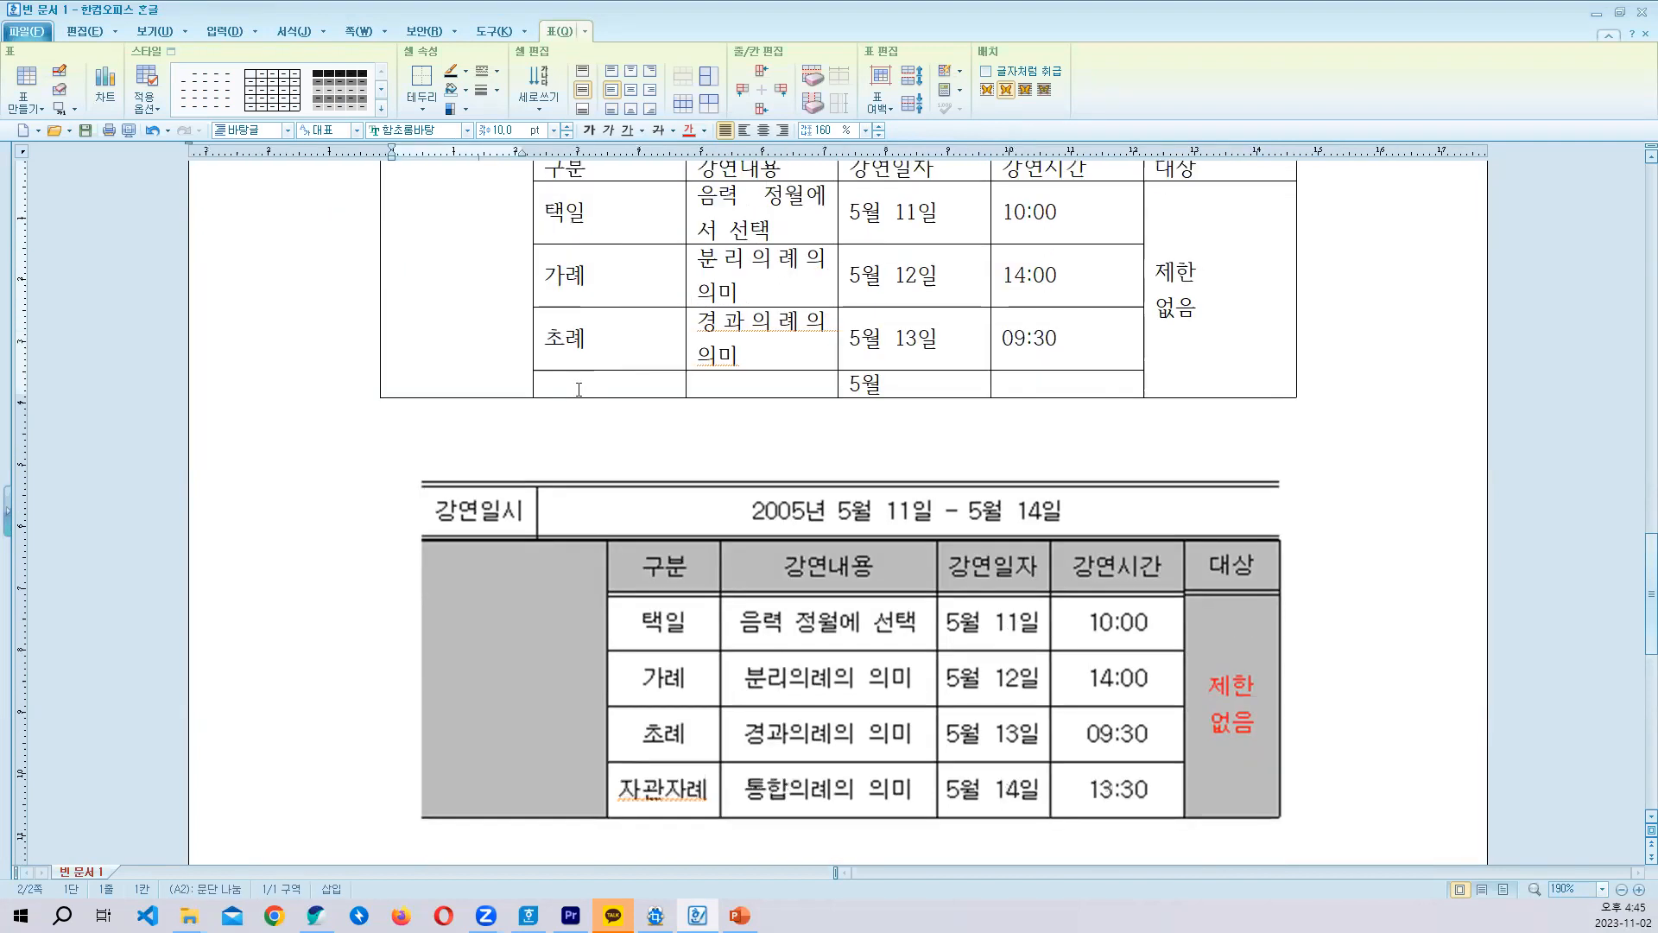
left_click(580, 378)
type("자관가")
type("례")
key("Tab")
type("토ㅇ합의례의 의미")
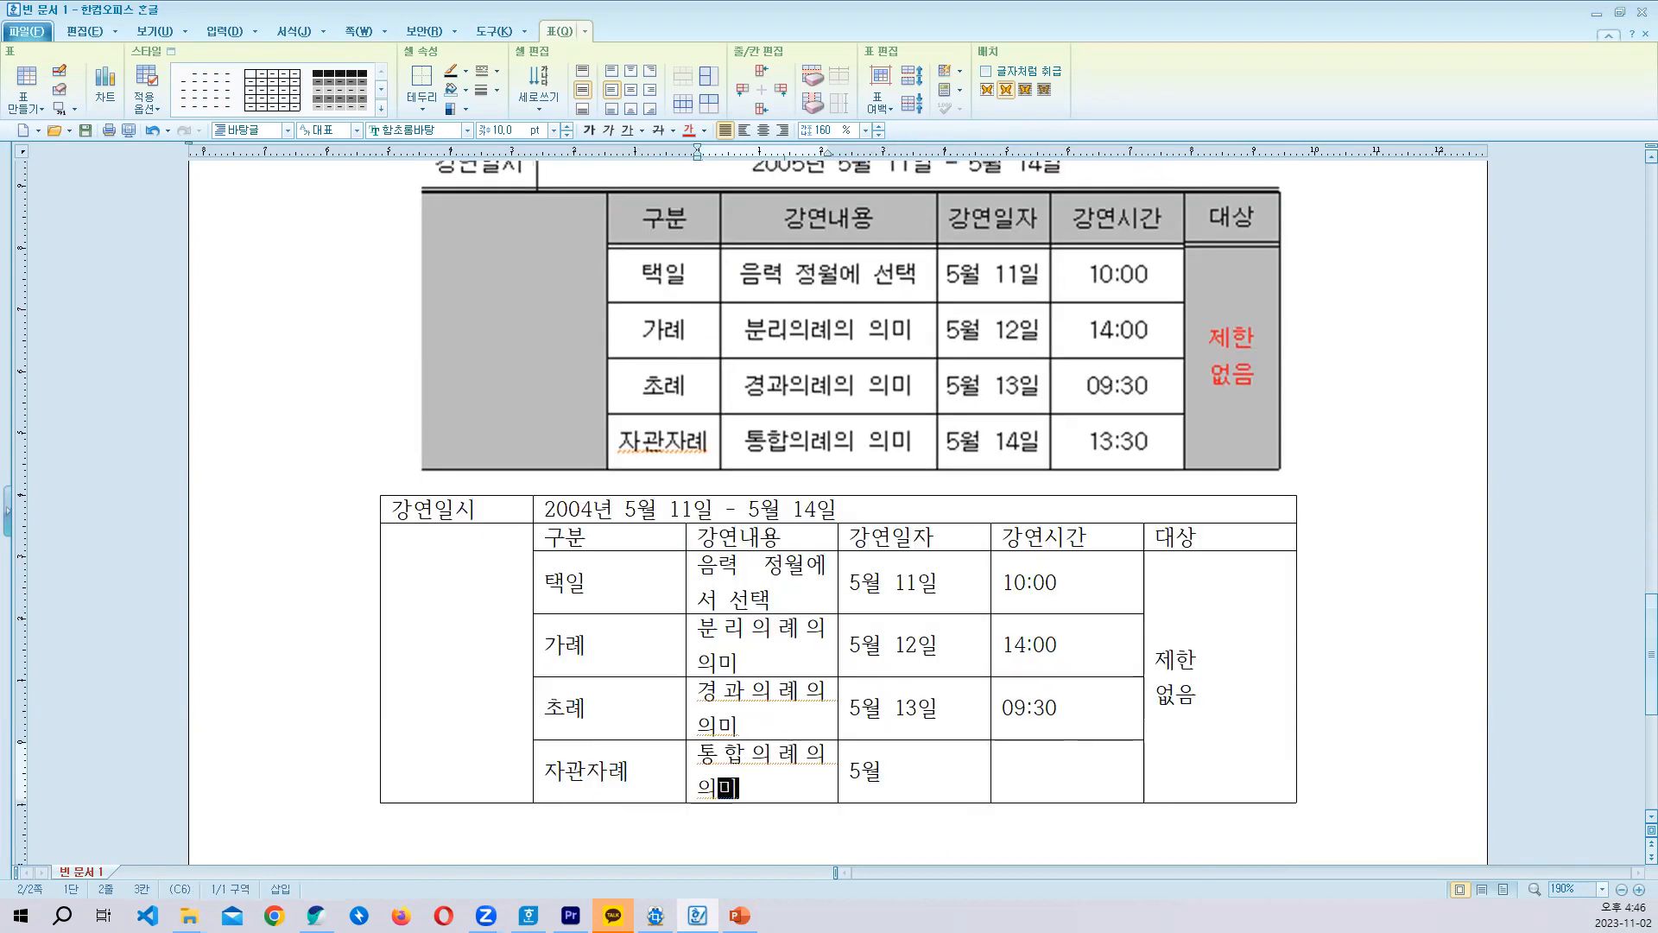
- Complete the last row's date as 5월 14일 and enter 13:30 as its 강연시간
key("Tab")
key("Tab")
key("Left")
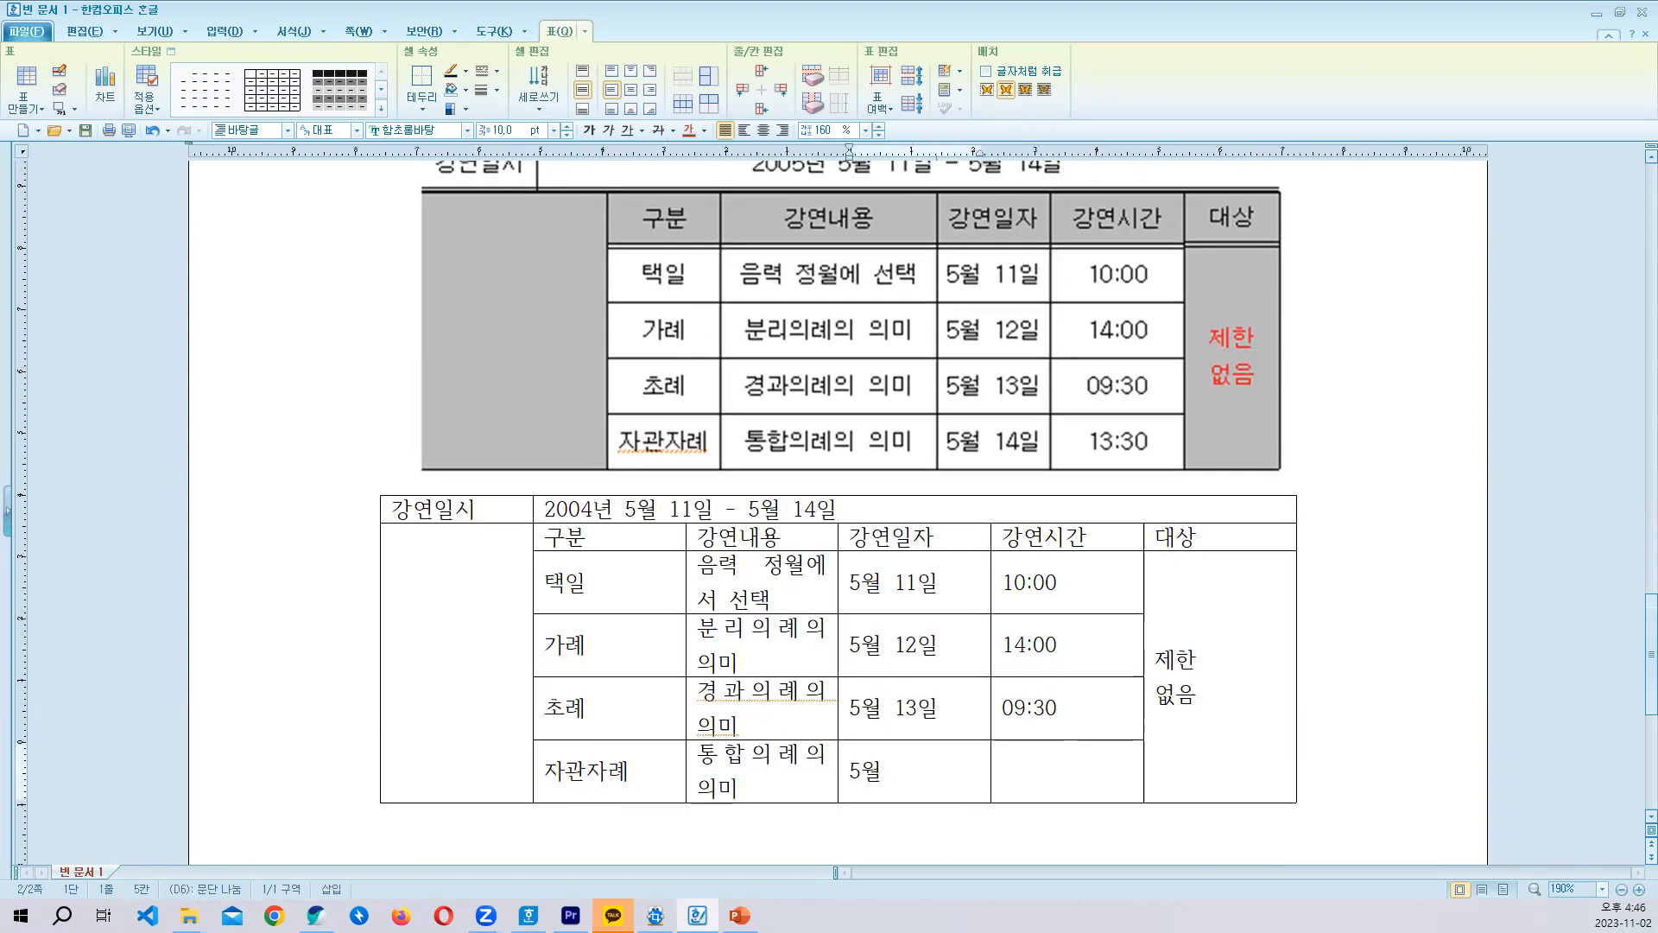
type("14일")
key("Tab")
type("13:30")
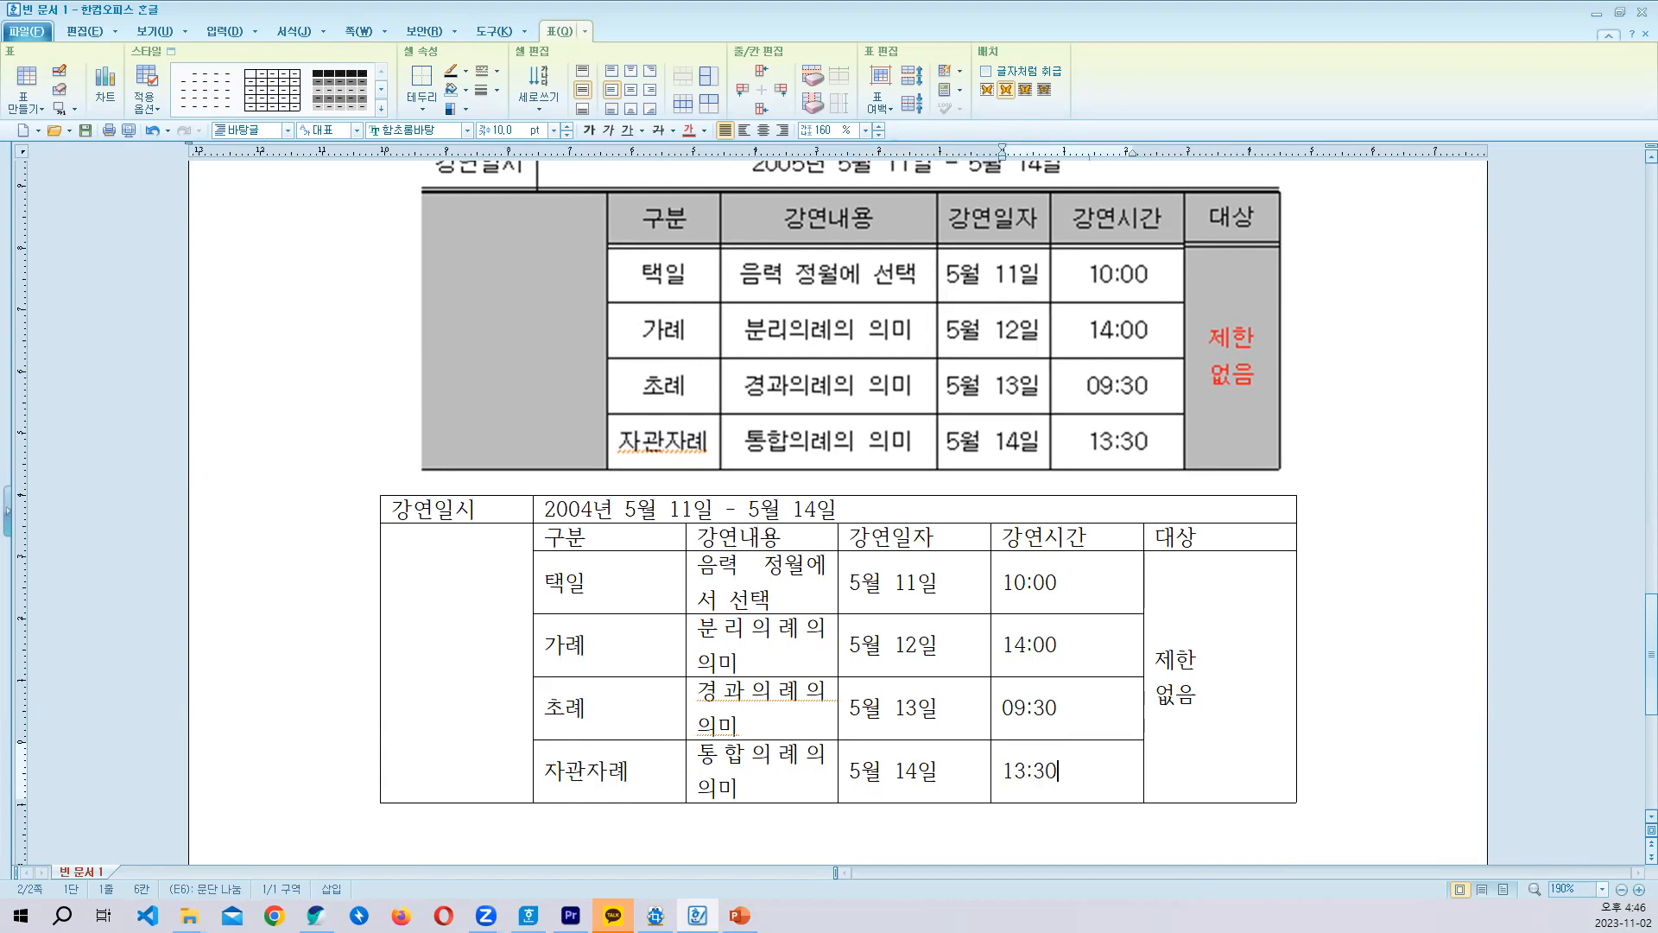
scroll(705, 419, "up", 1)
scroll(724, 387, "down", 2)
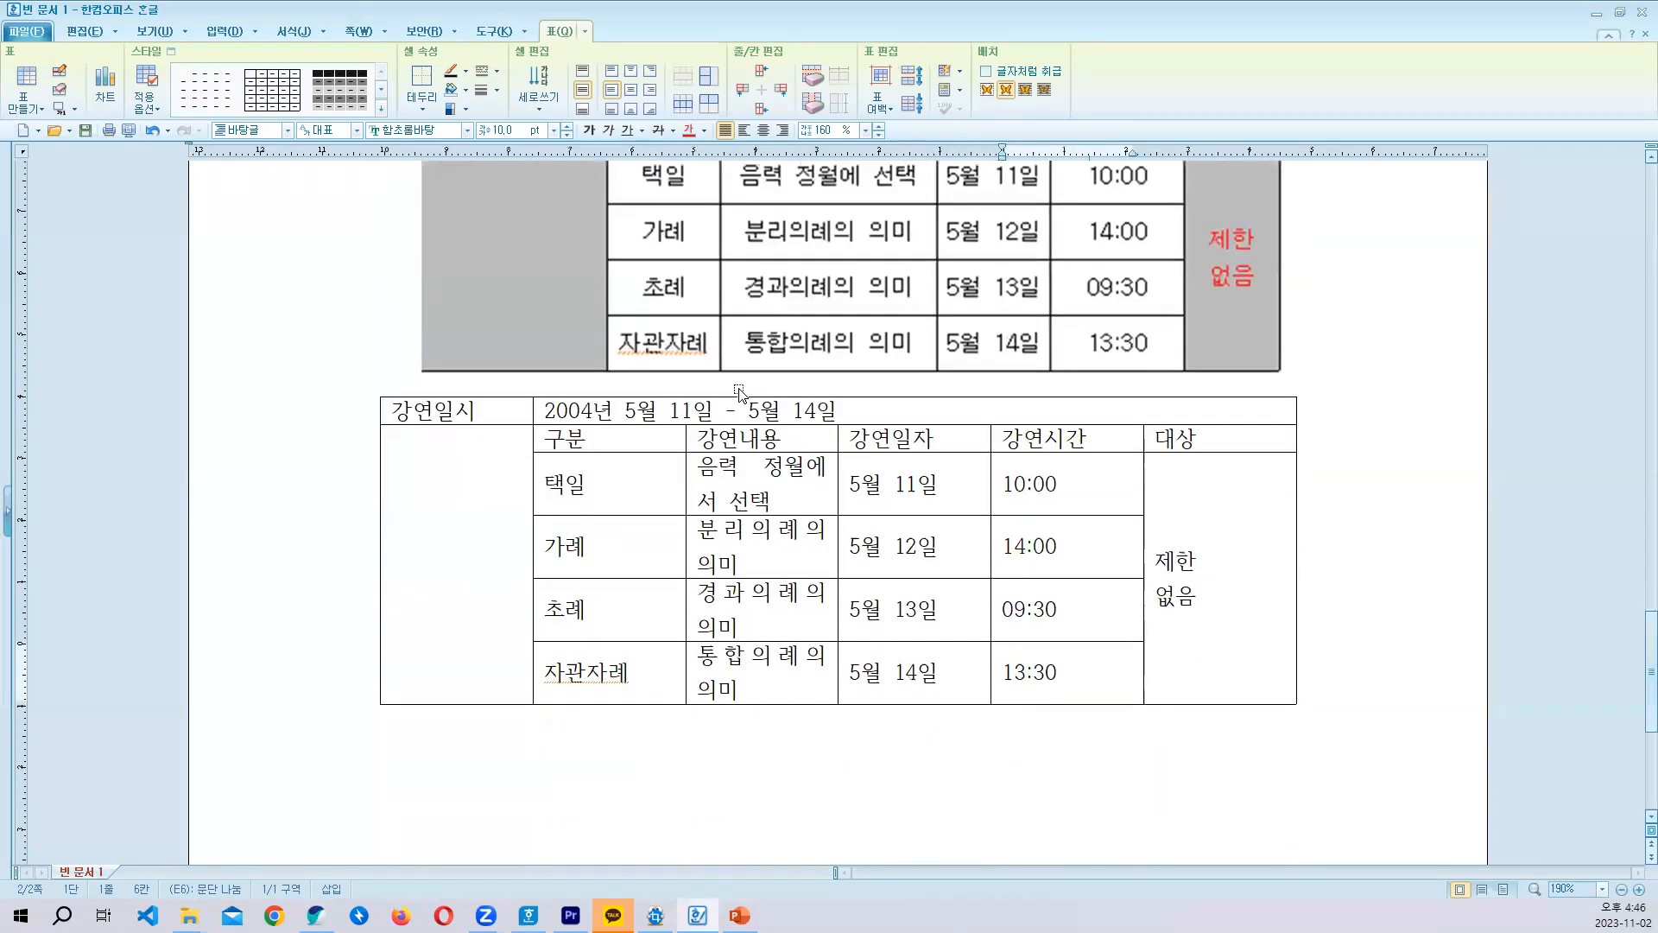
- Remove the outer left border of the whole lecture table by applying the 선 없음 line type to it
scroll(756, 471, "up", 1)
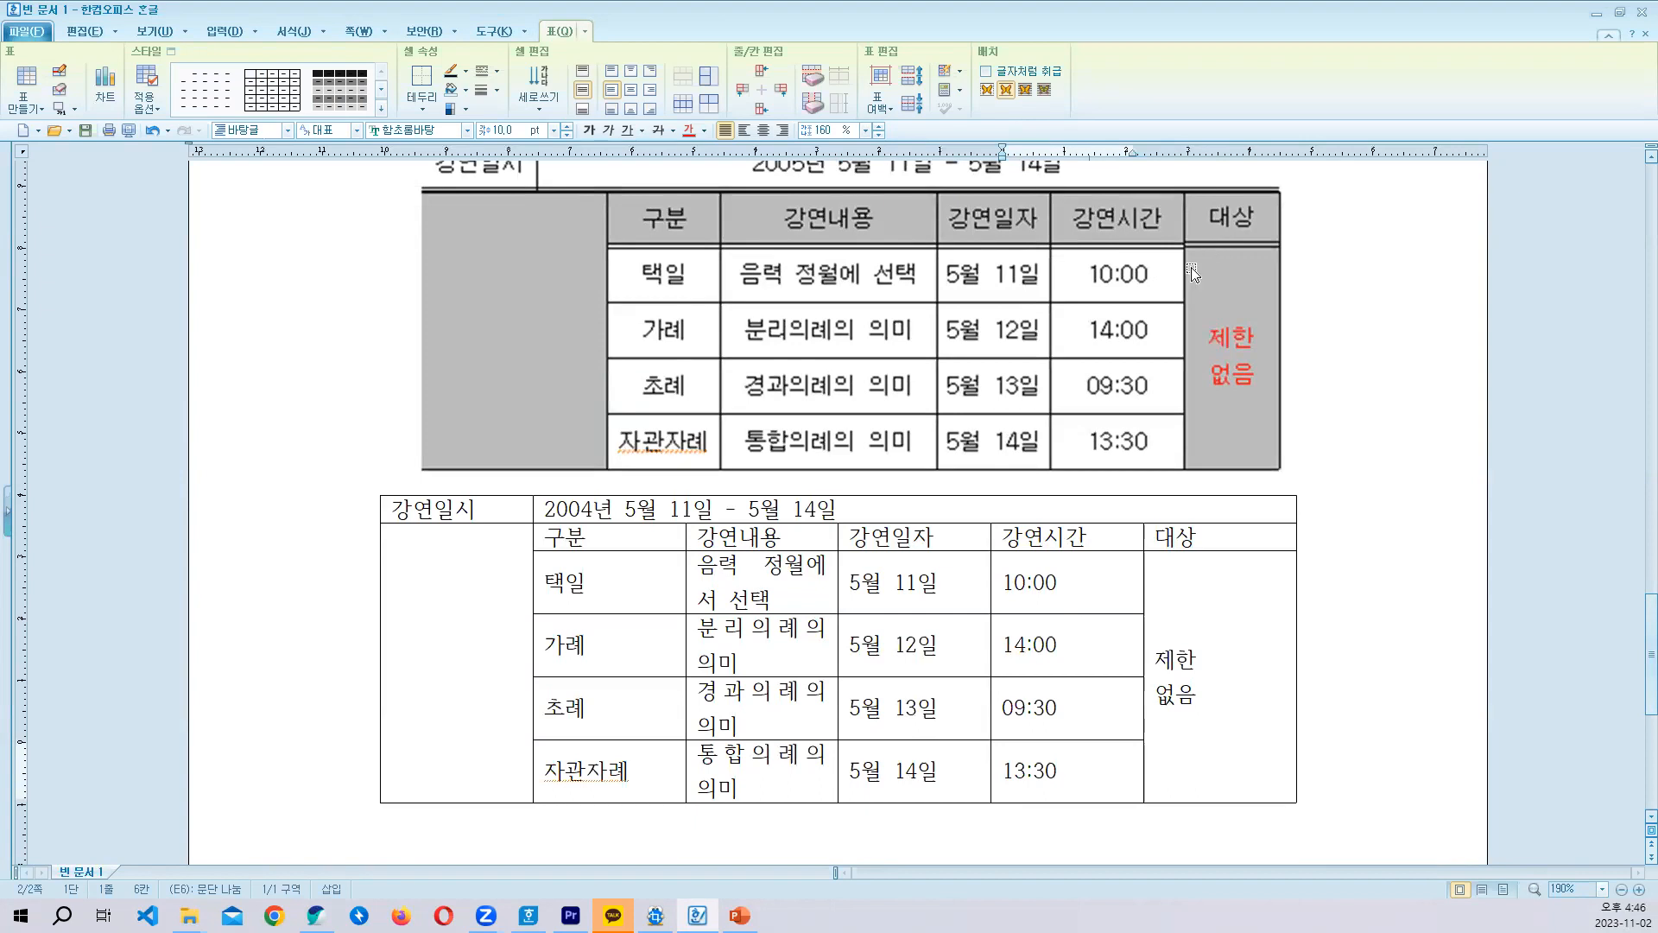
left_click_drag(429, 510, 1225, 780)
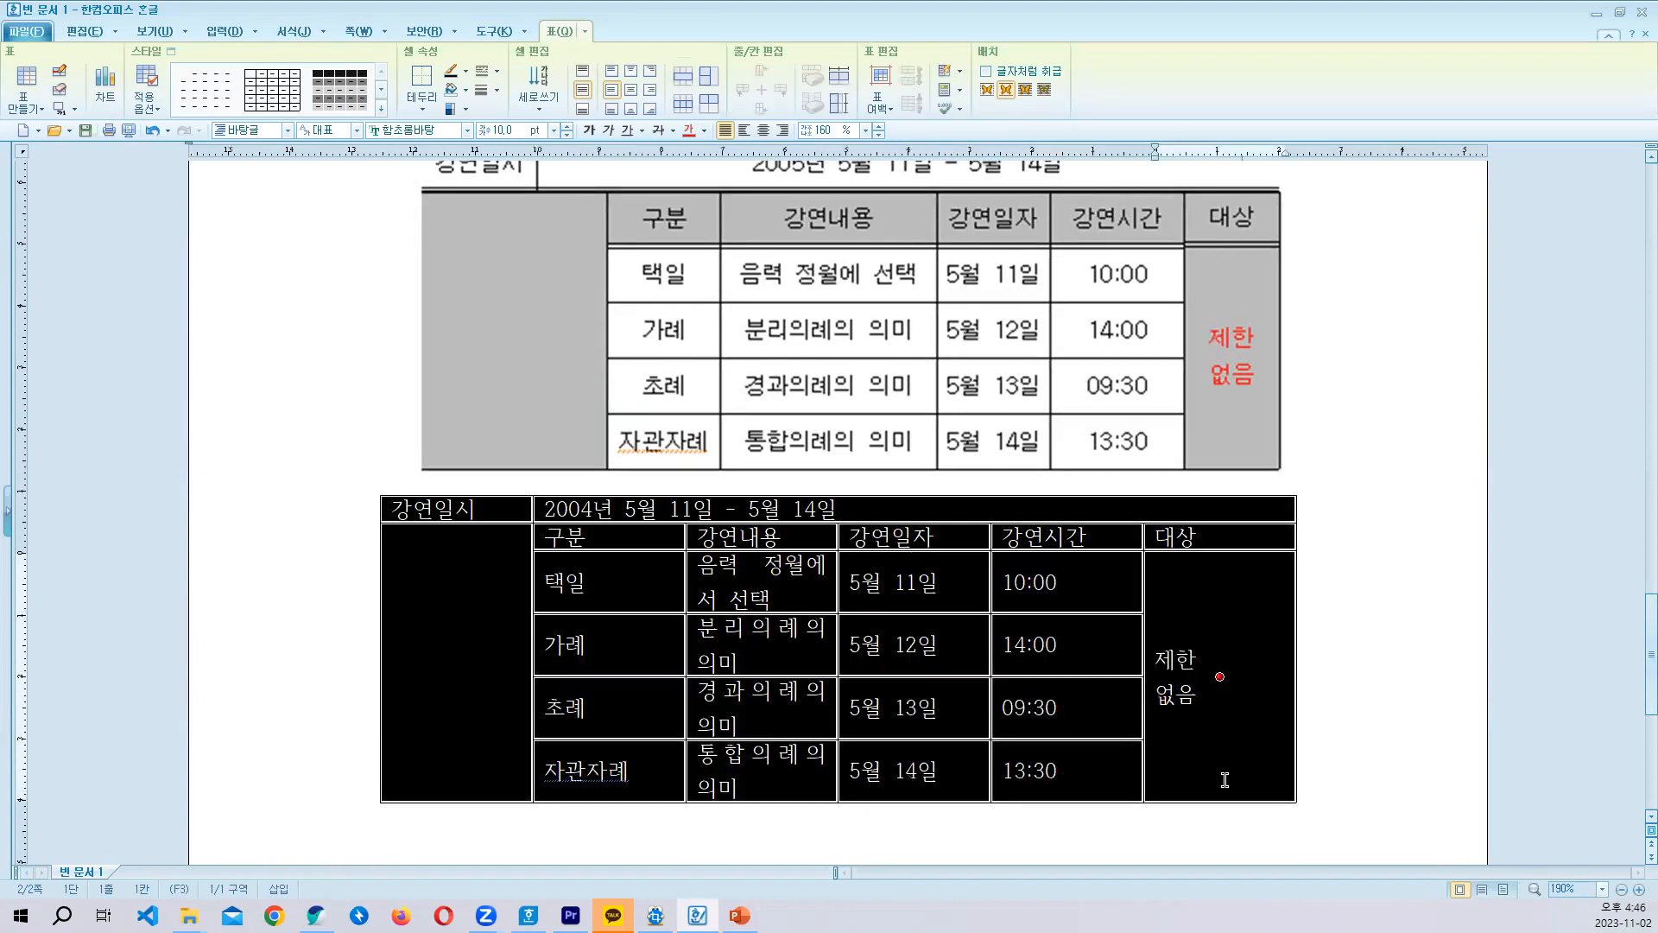
key("l")
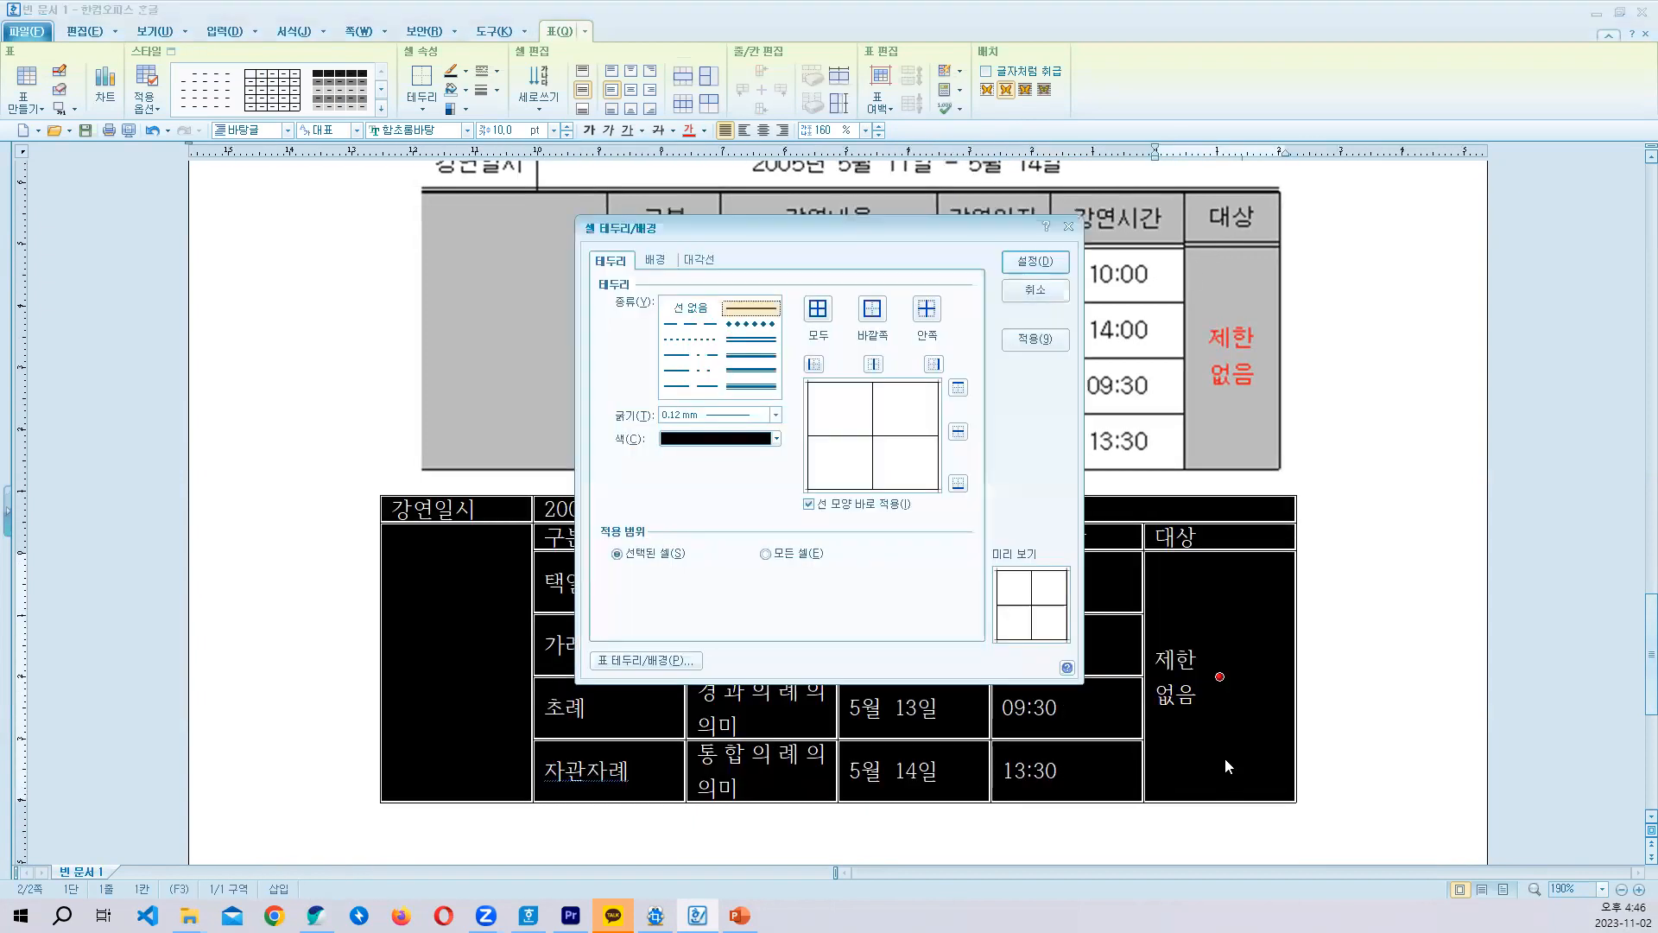
left_click(813, 365)
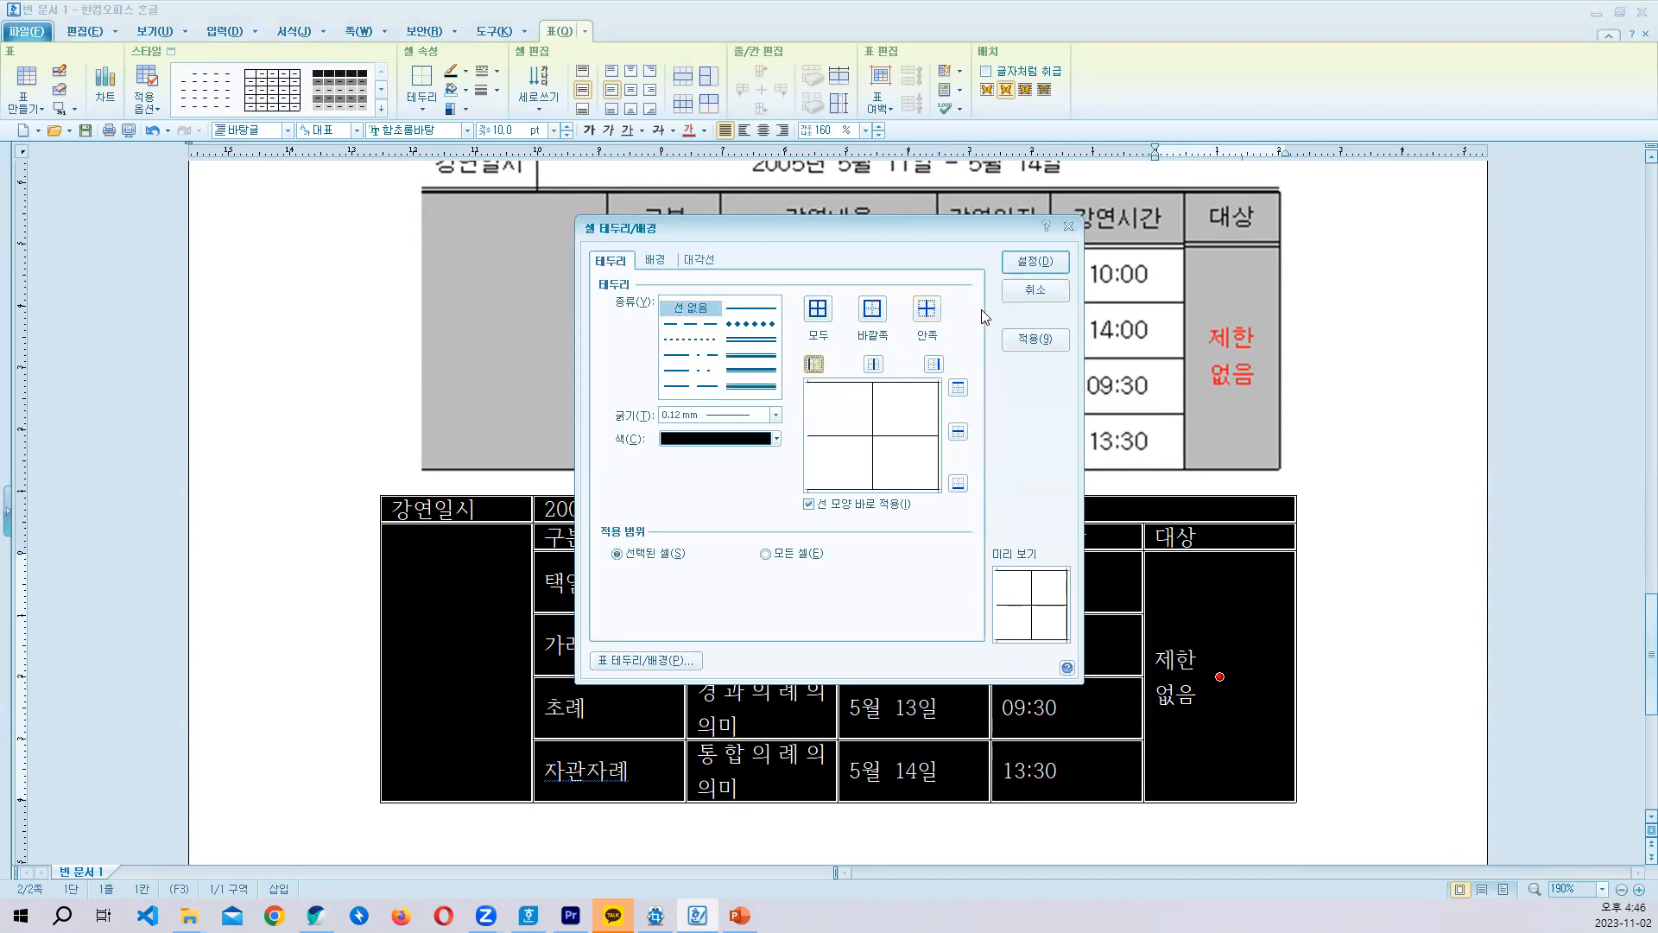
left_click(1028, 262)
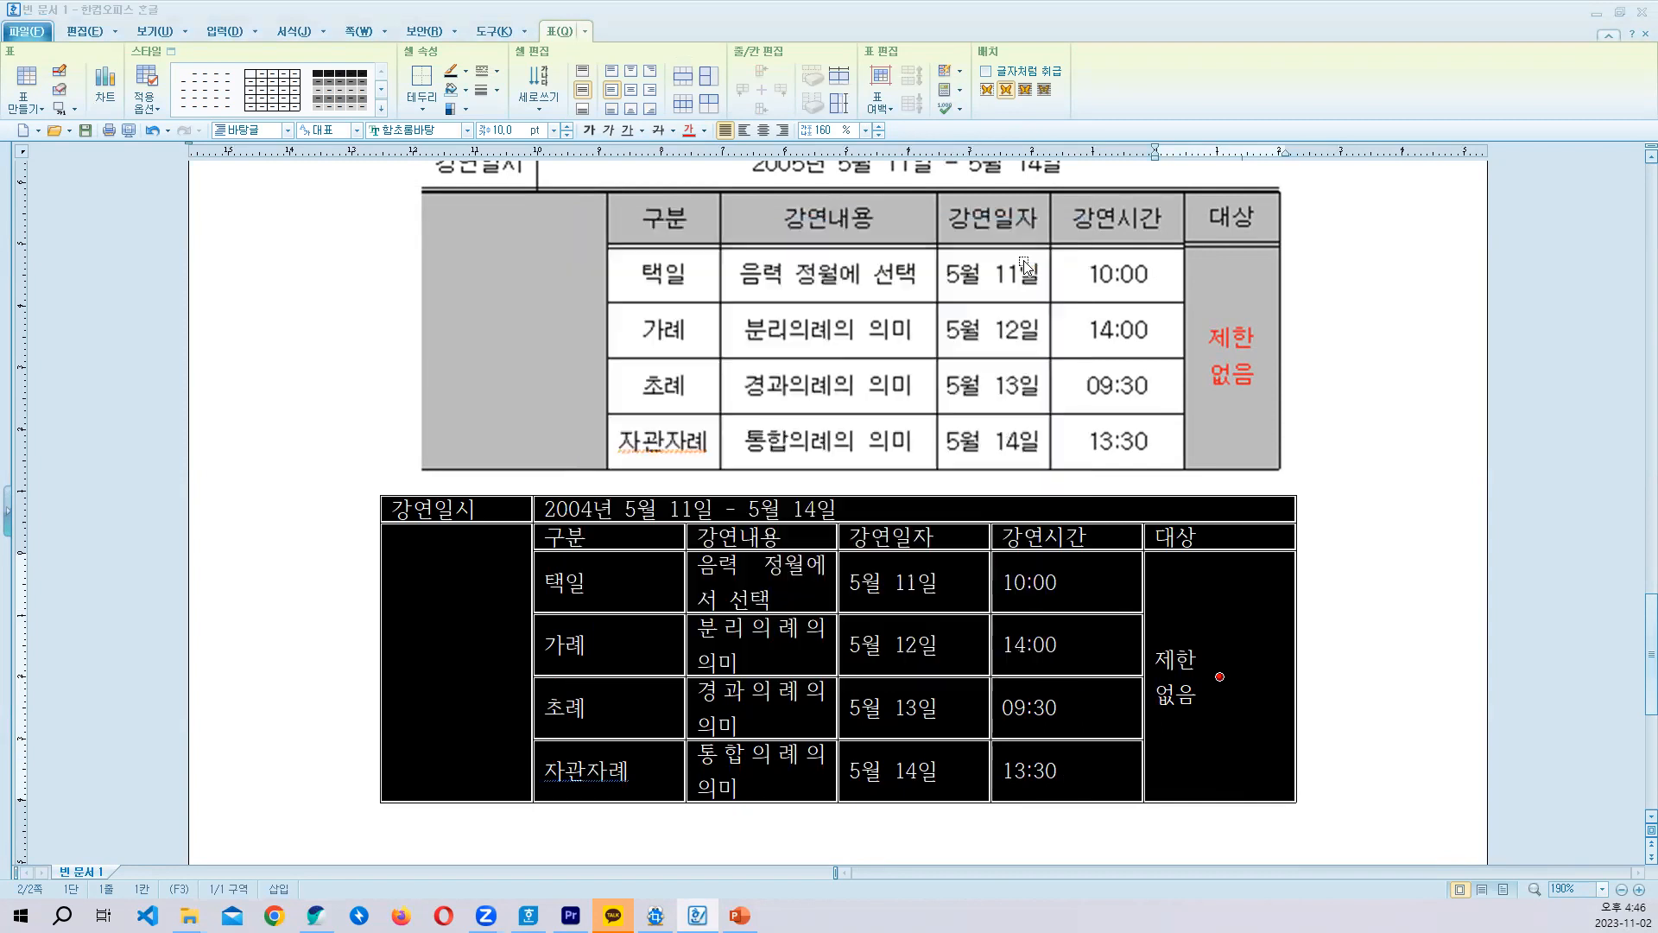
left_click(627, 570)
- Compare the table's borders and first-row cell division with the sample picture above it
scroll(682, 596, "up", 3)
scroll(732, 581, "down", 4)
scroll(733, 580, "up", 1)
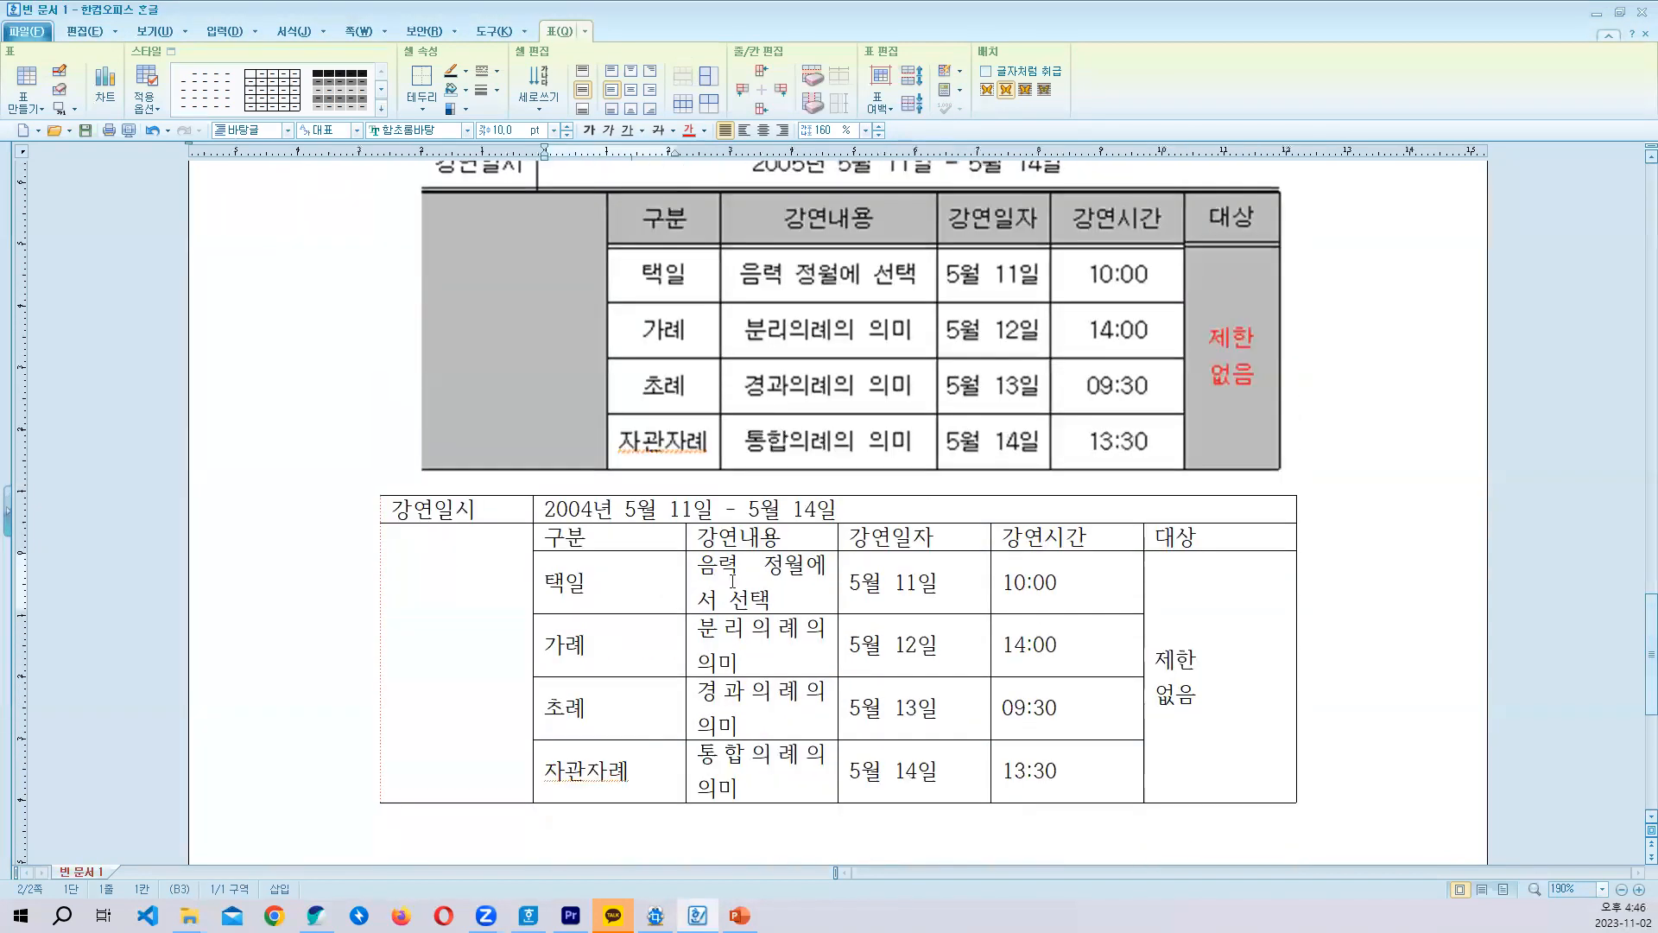
scroll(733, 581, "up", 1)
scroll(648, 628, "down", 1)
scroll(644, 639, "up", 1)
scroll(644, 639, "down", 1)
left_click(486, 502)
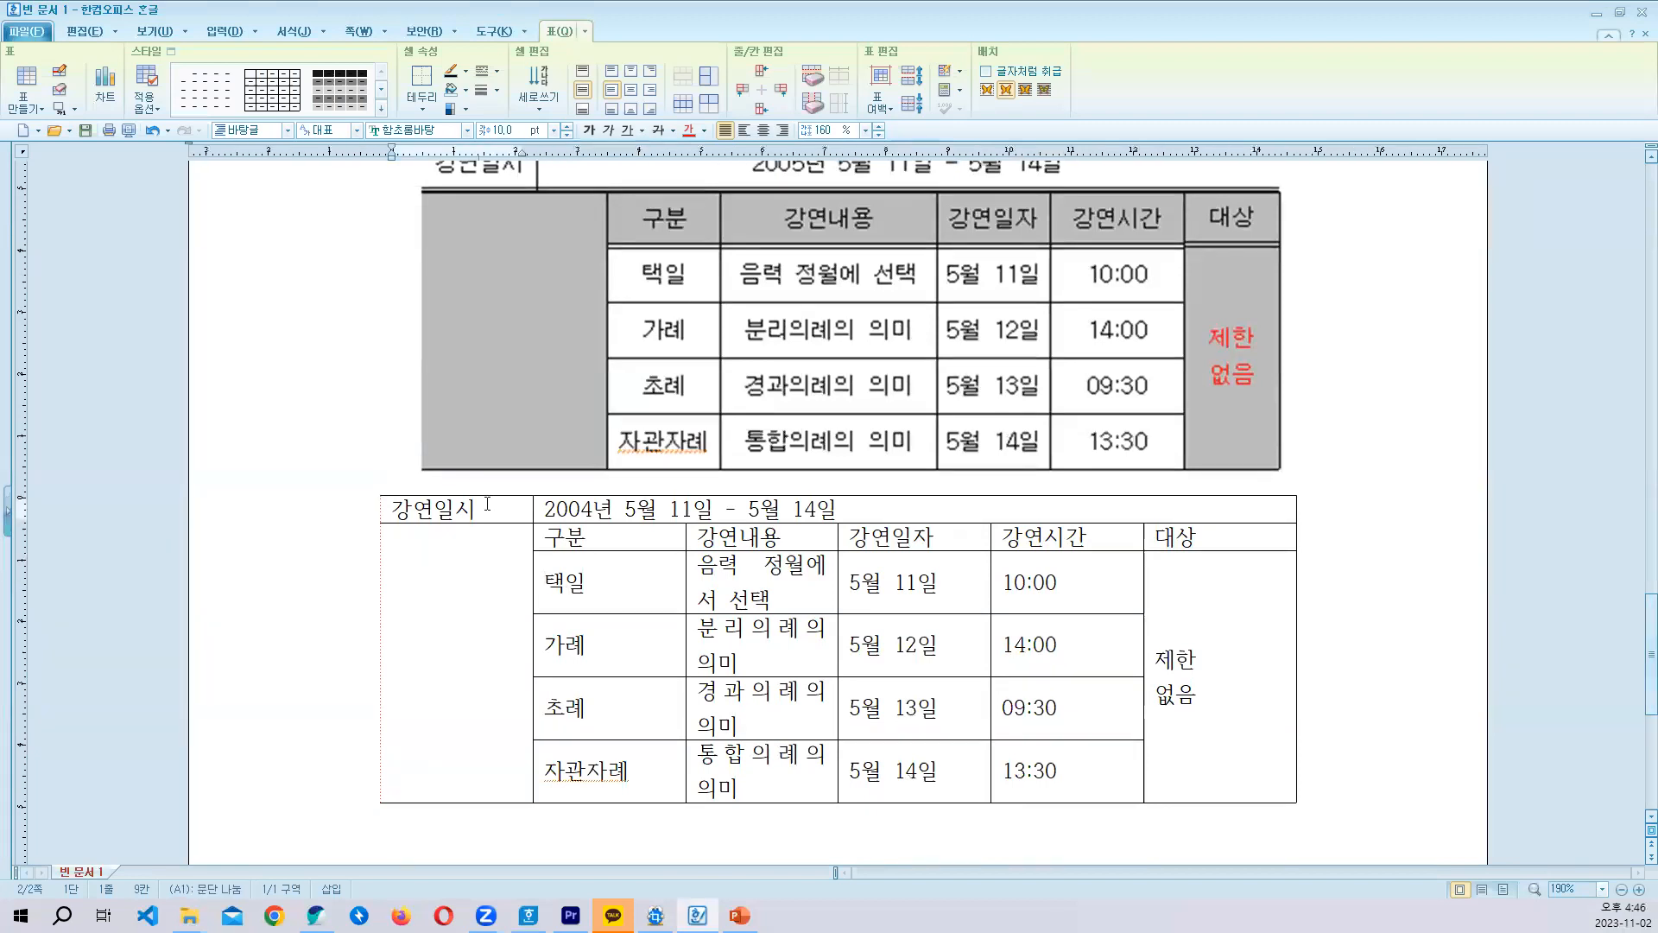
scroll(566, 466, "up", 2)
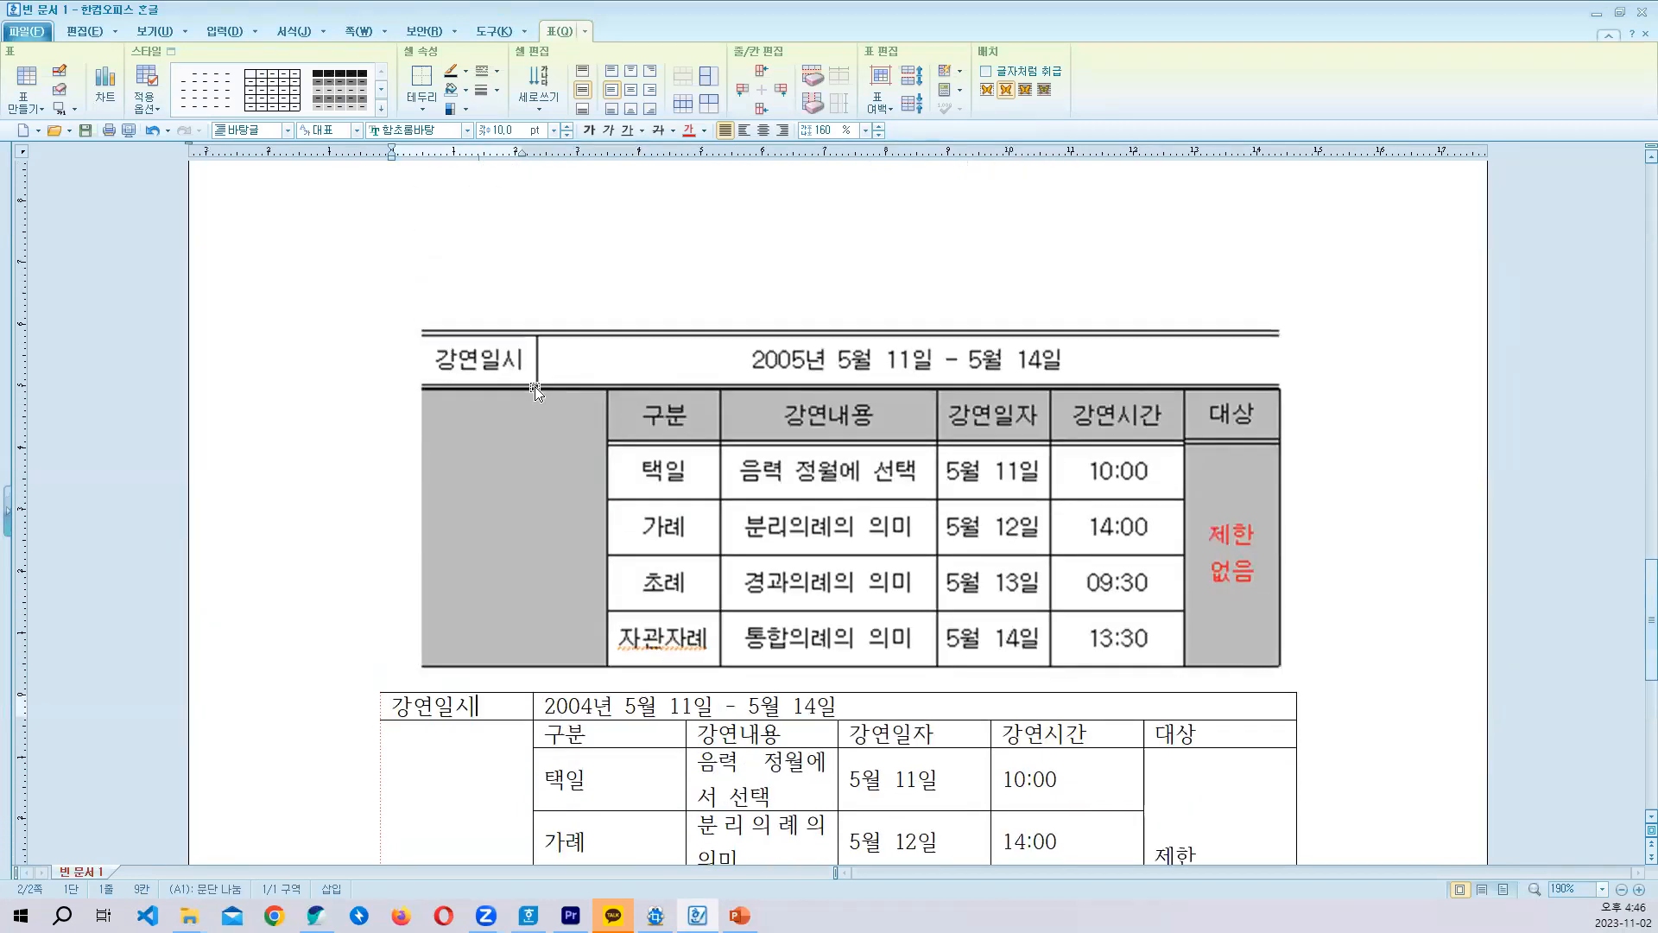
scroll(541, 390, "down", 1)
scroll(547, 418, "up", 1)
scroll(548, 449, "down", 1)
left_click(592, 594)
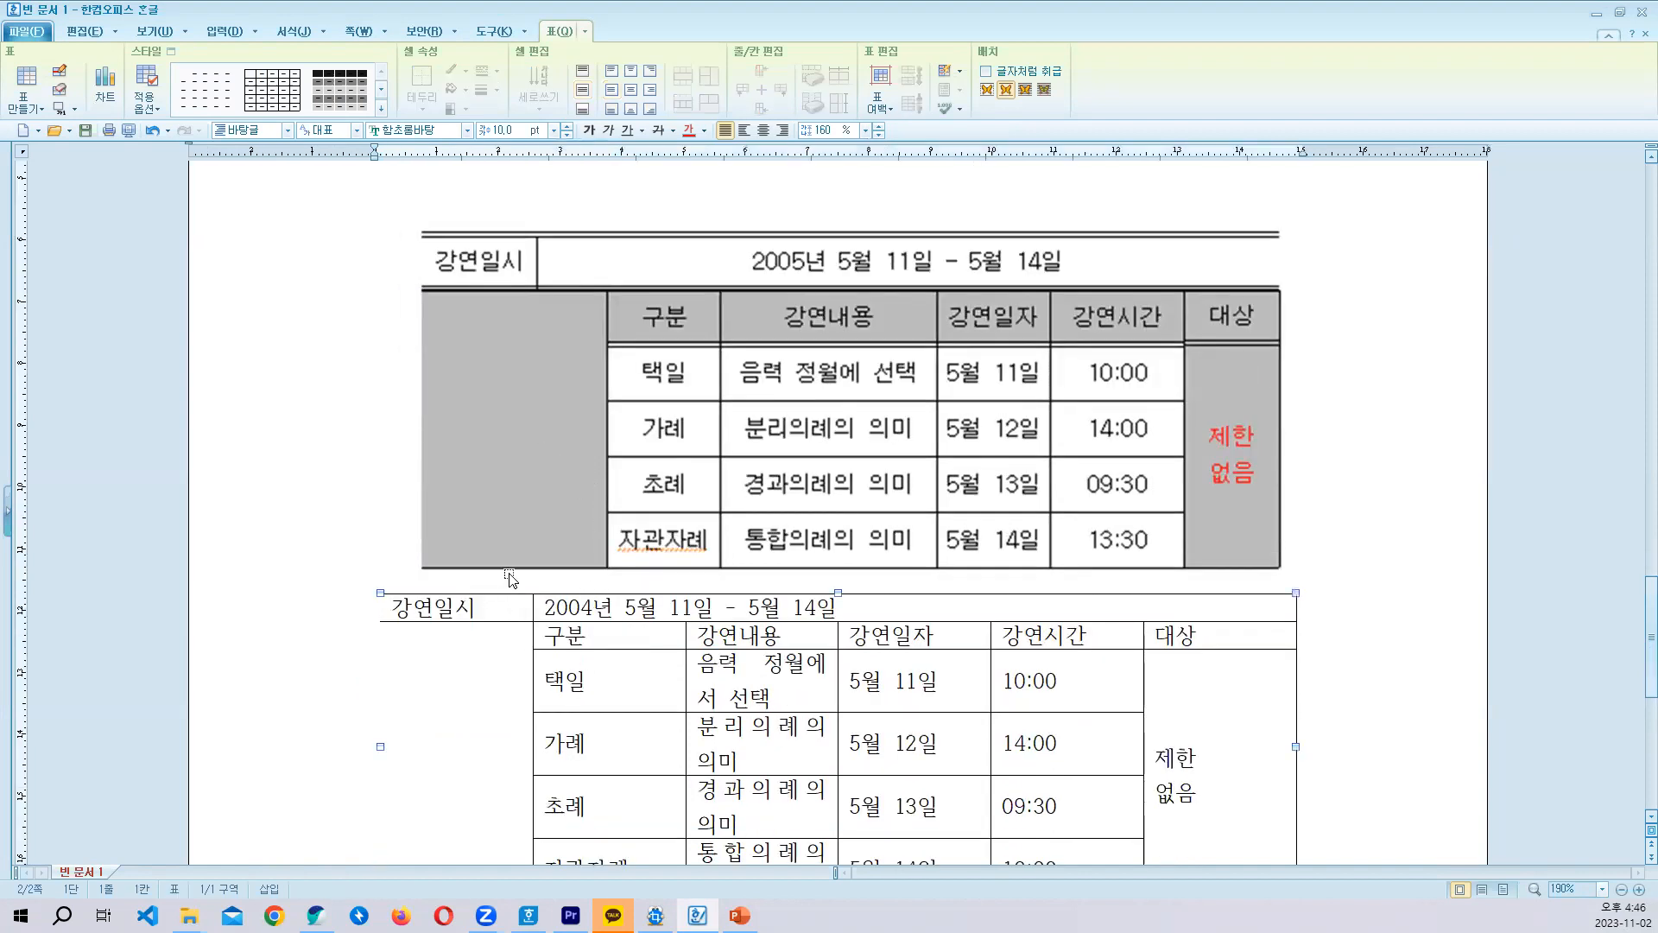
left_click(1342, 592)
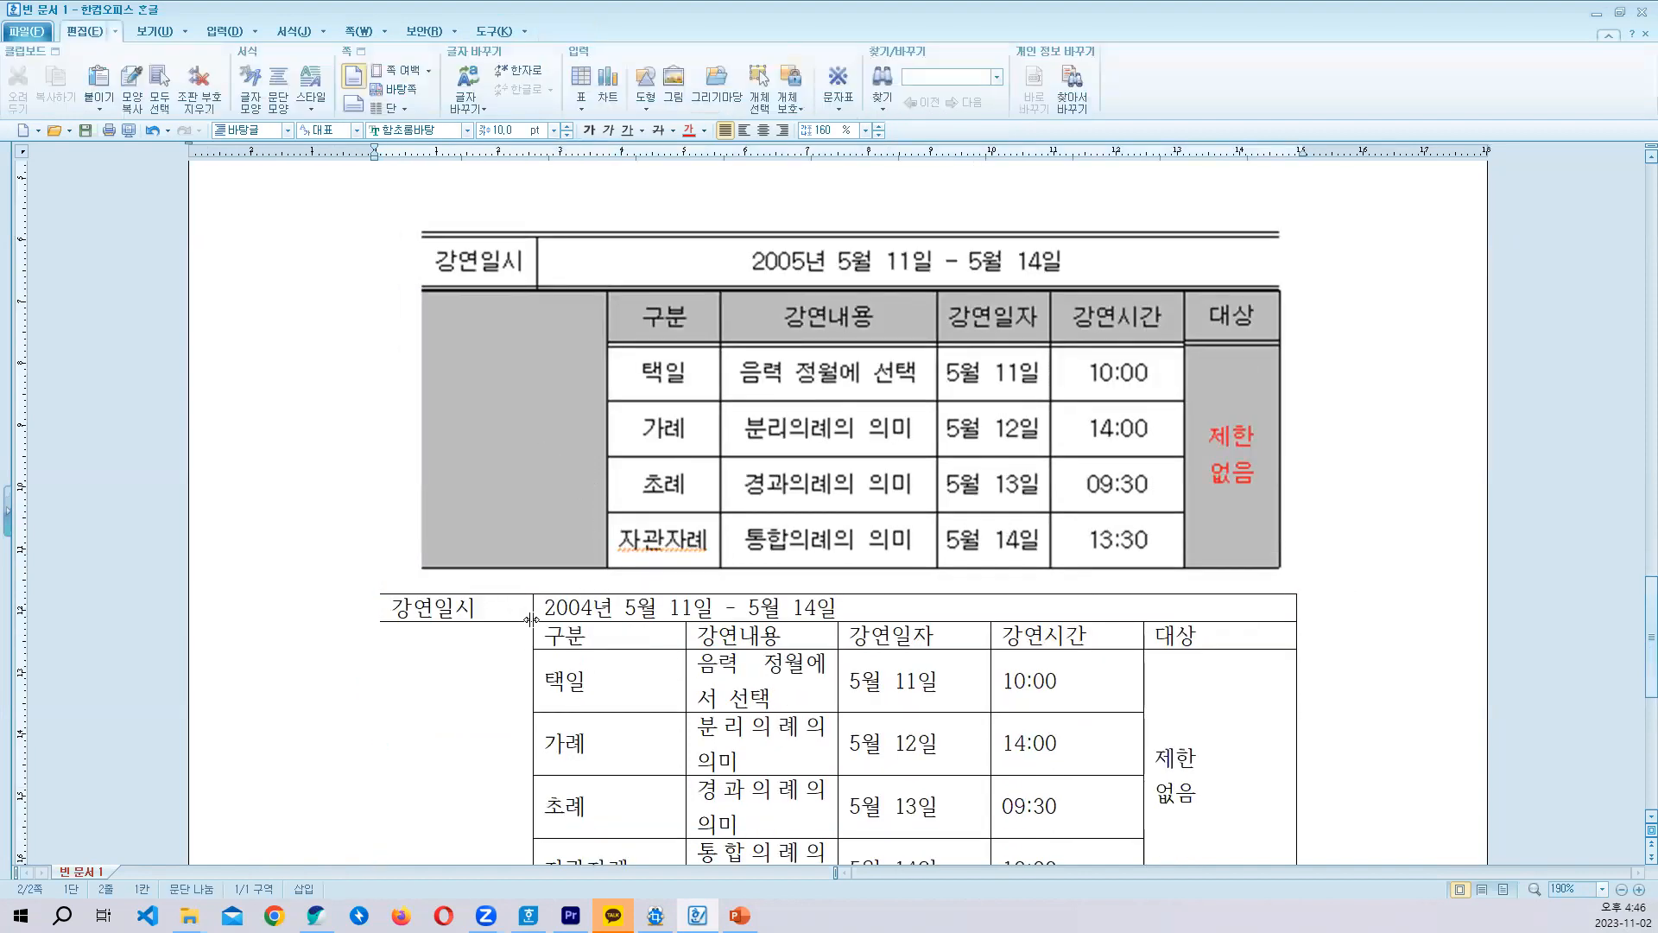
left_click_drag(601, 608, 611, 643)
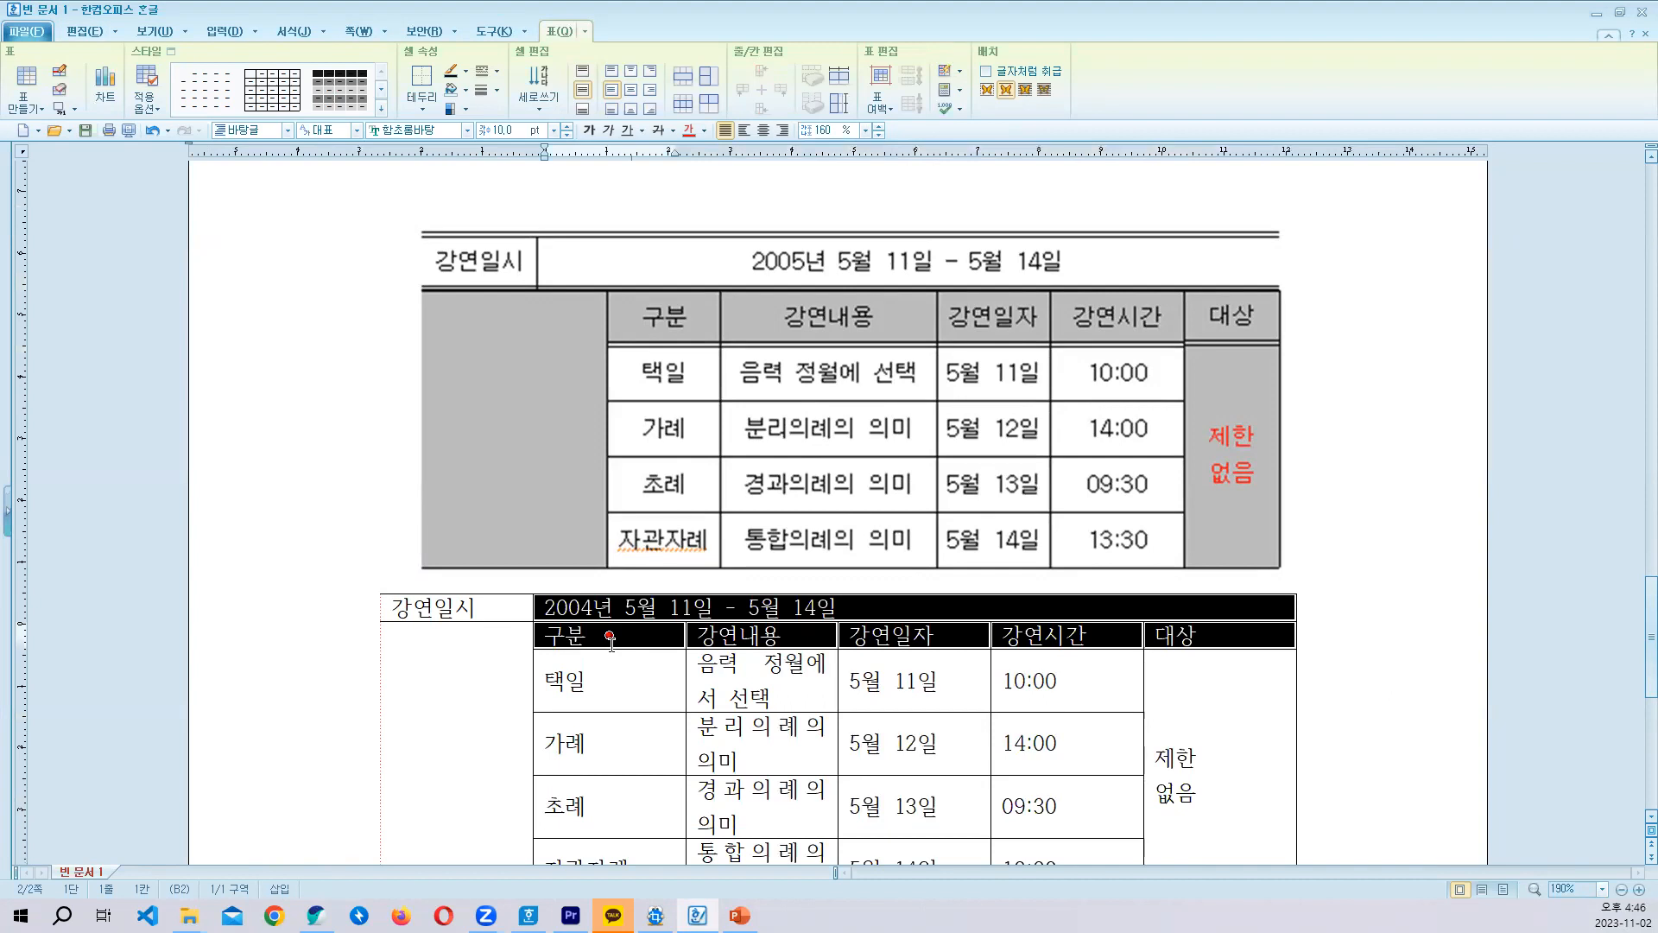
- Narrow only the 강연일시 cell in the first row, independently of the cells below it
left_click(478, 607)
key("F5")
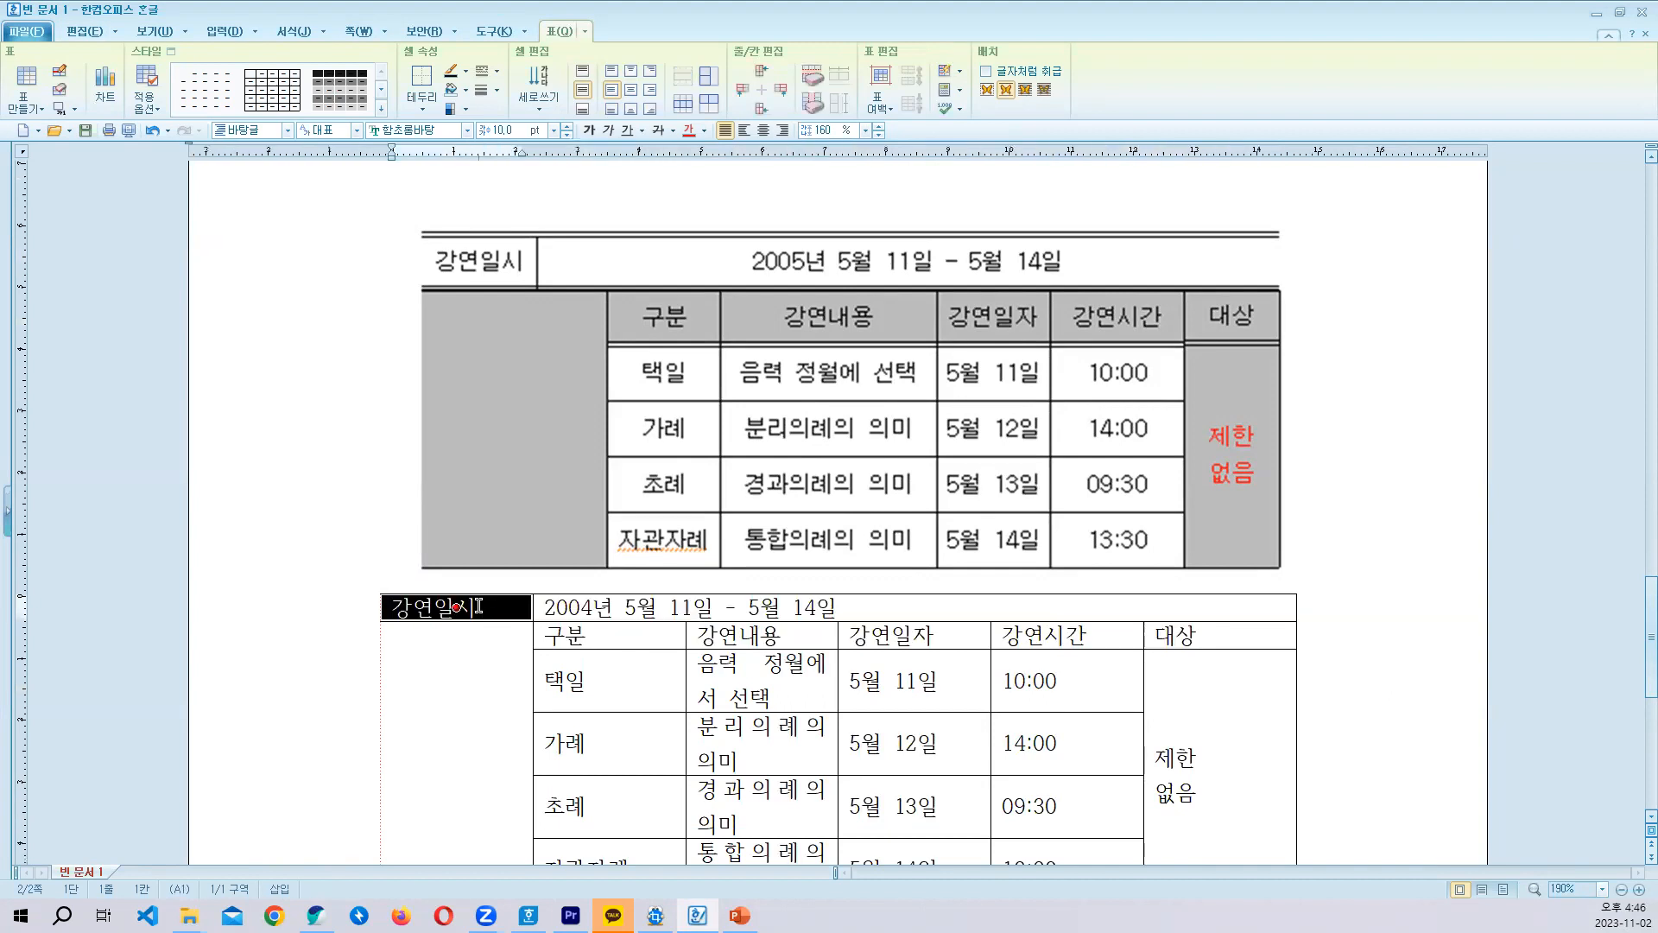
key("Escape")
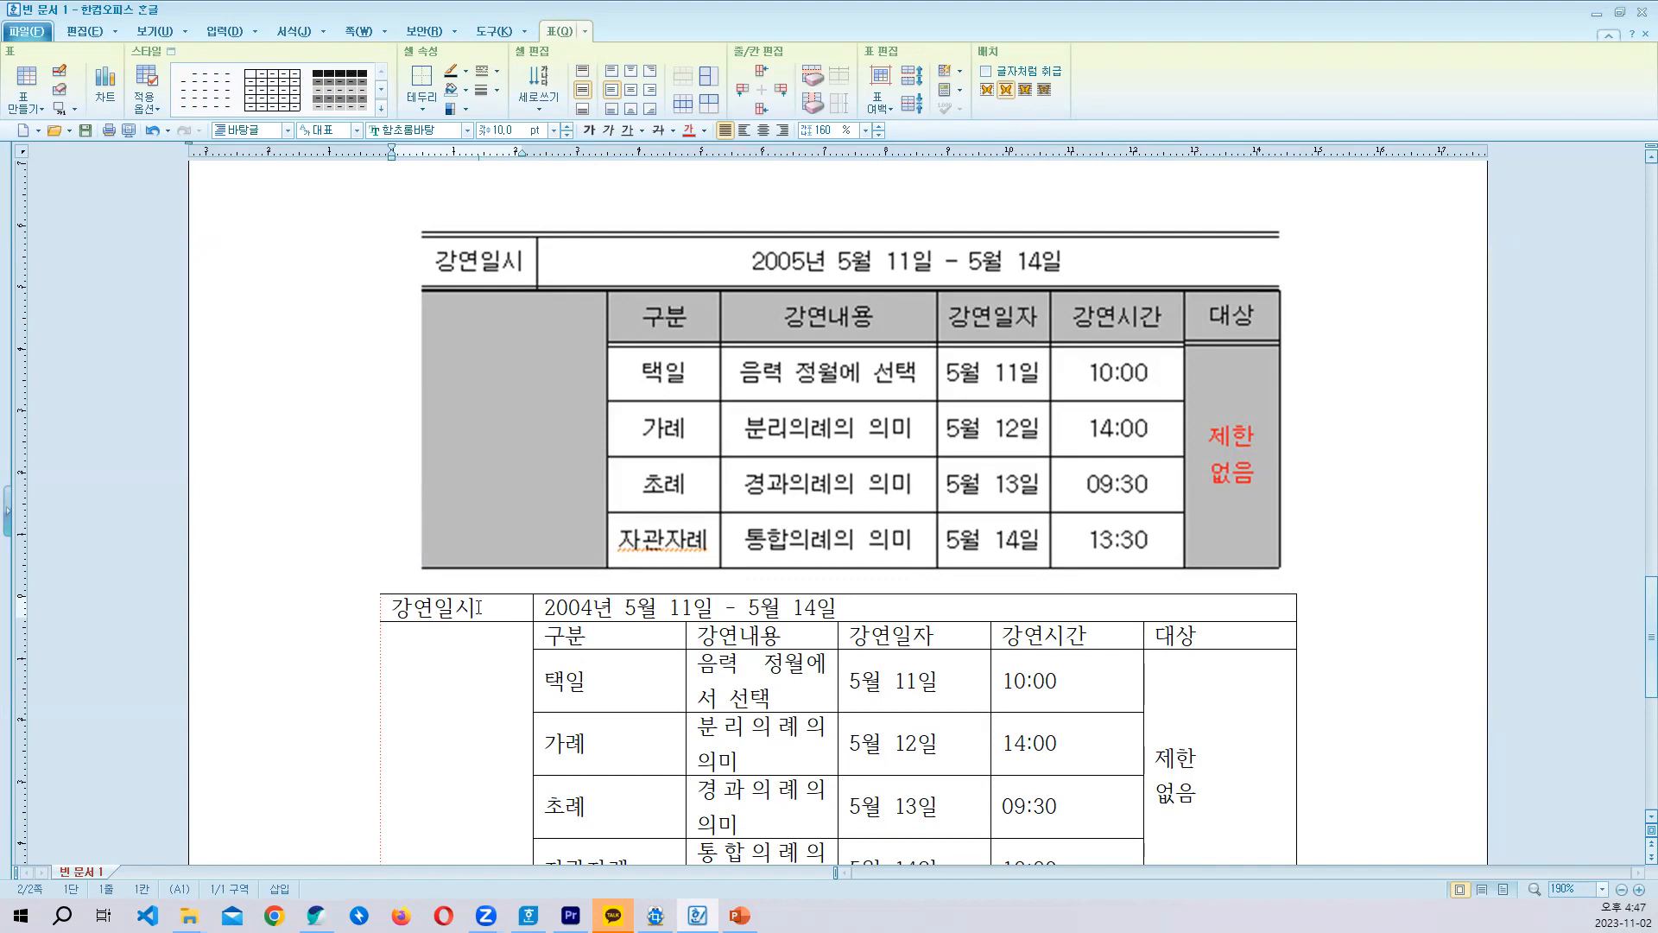
key("F5")
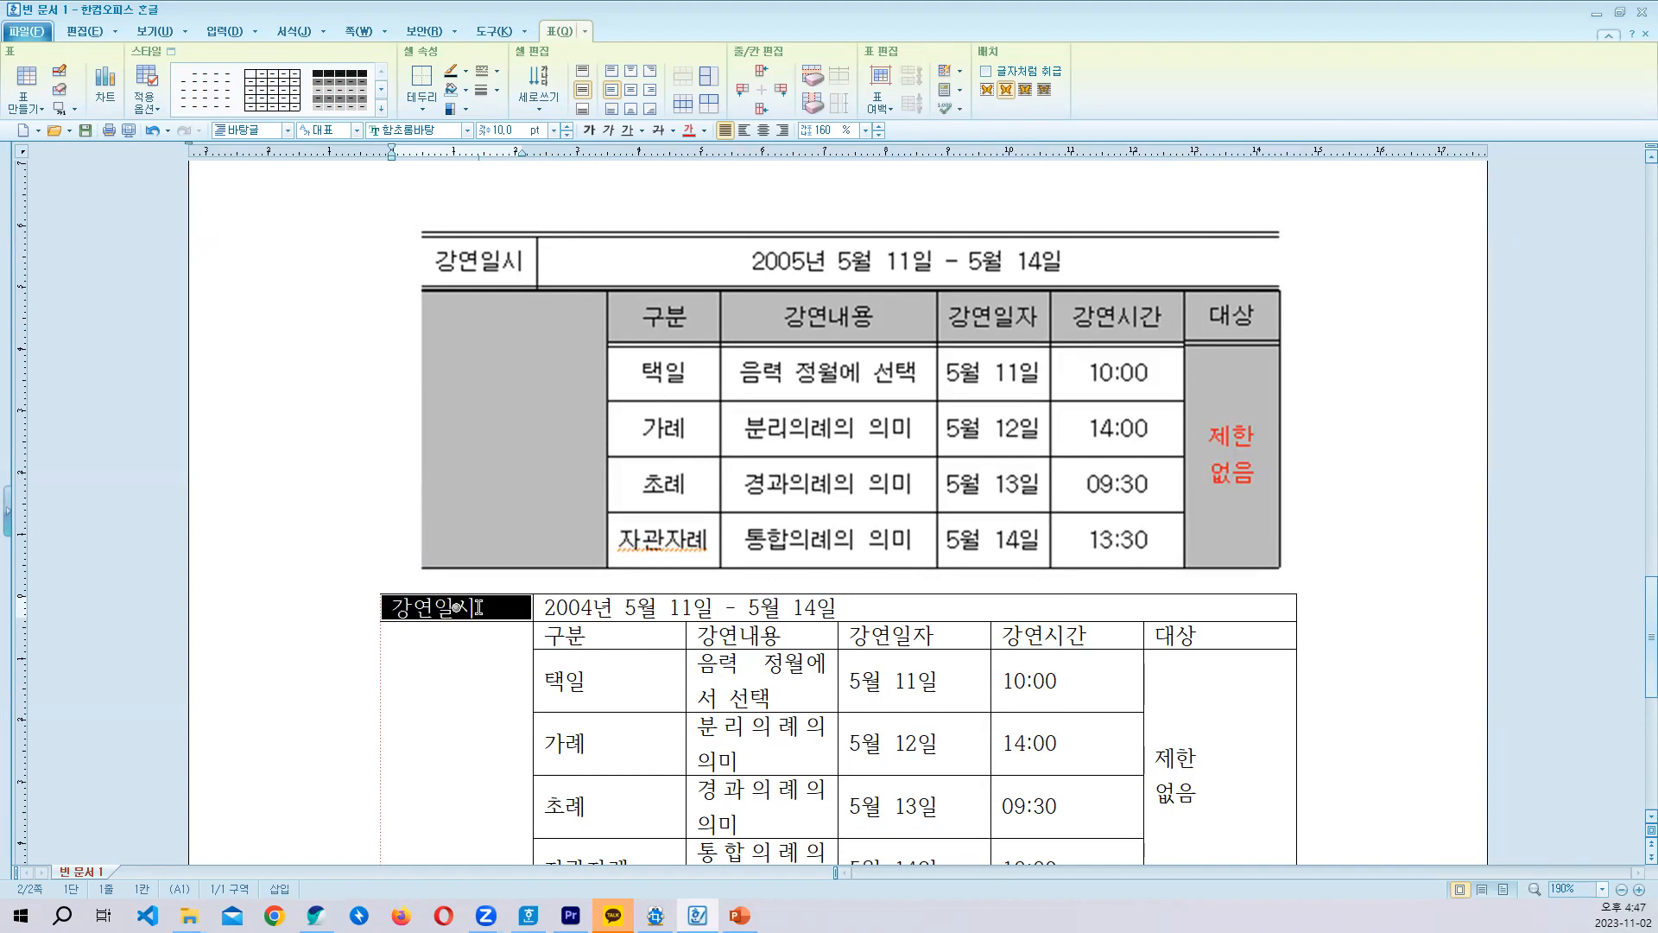
scroll(479, 608, "down", 3)
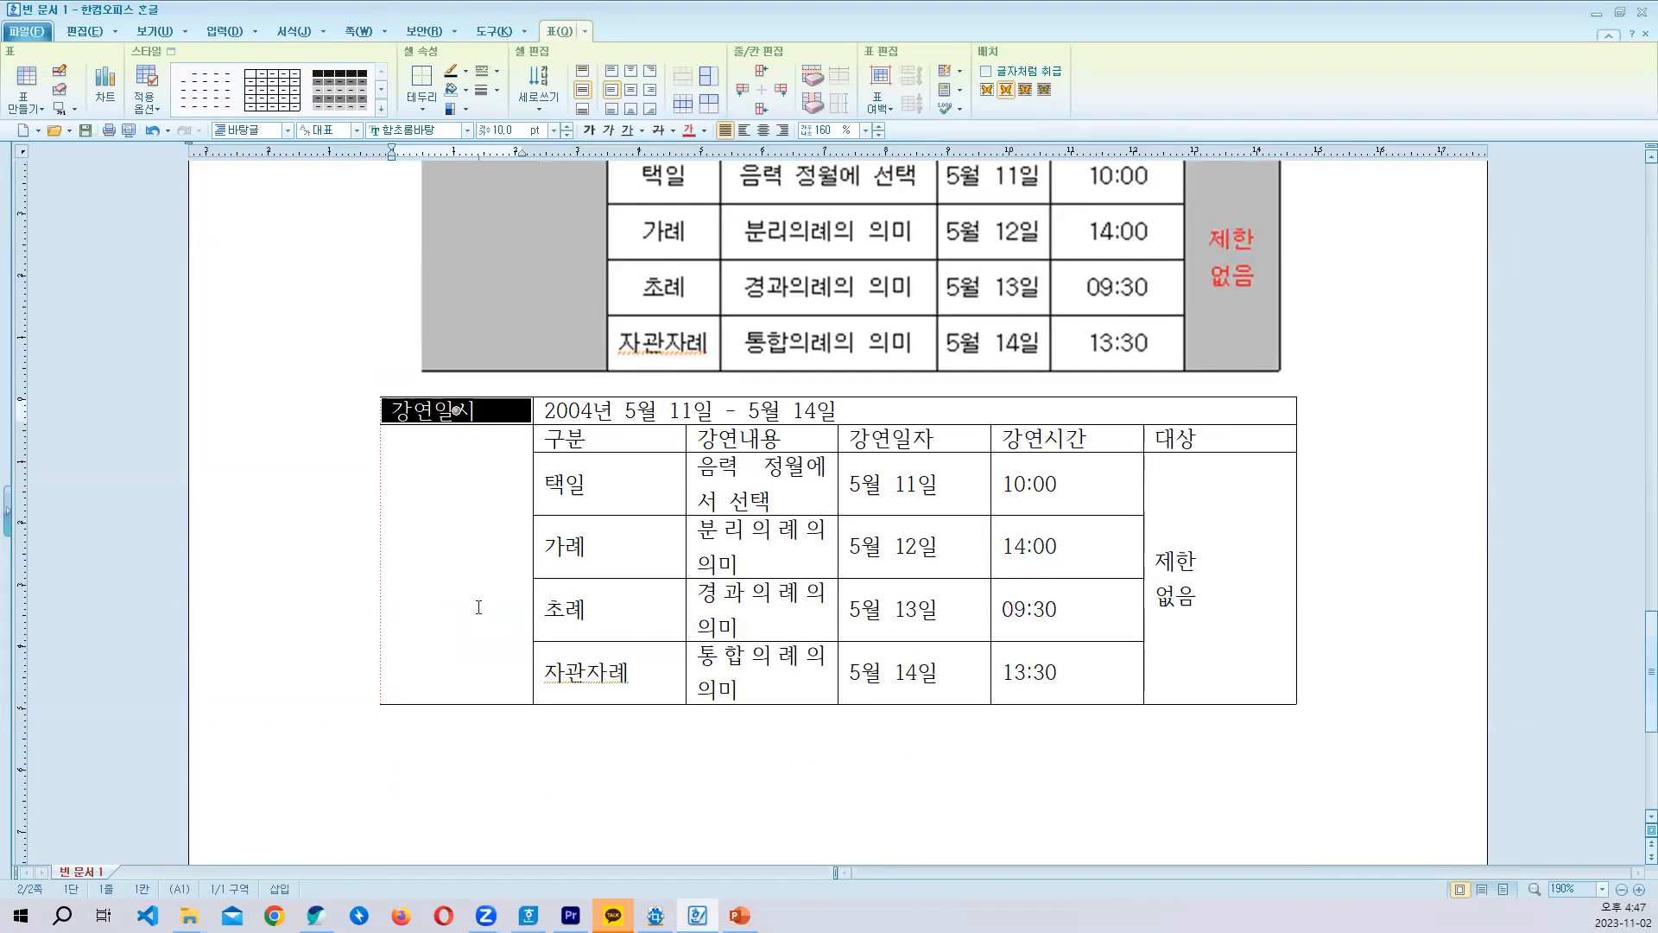
scroll(501, 613, "up", 3)
scroll(549, 645, "down", 3)
scroll(551, 641, "up", 2)
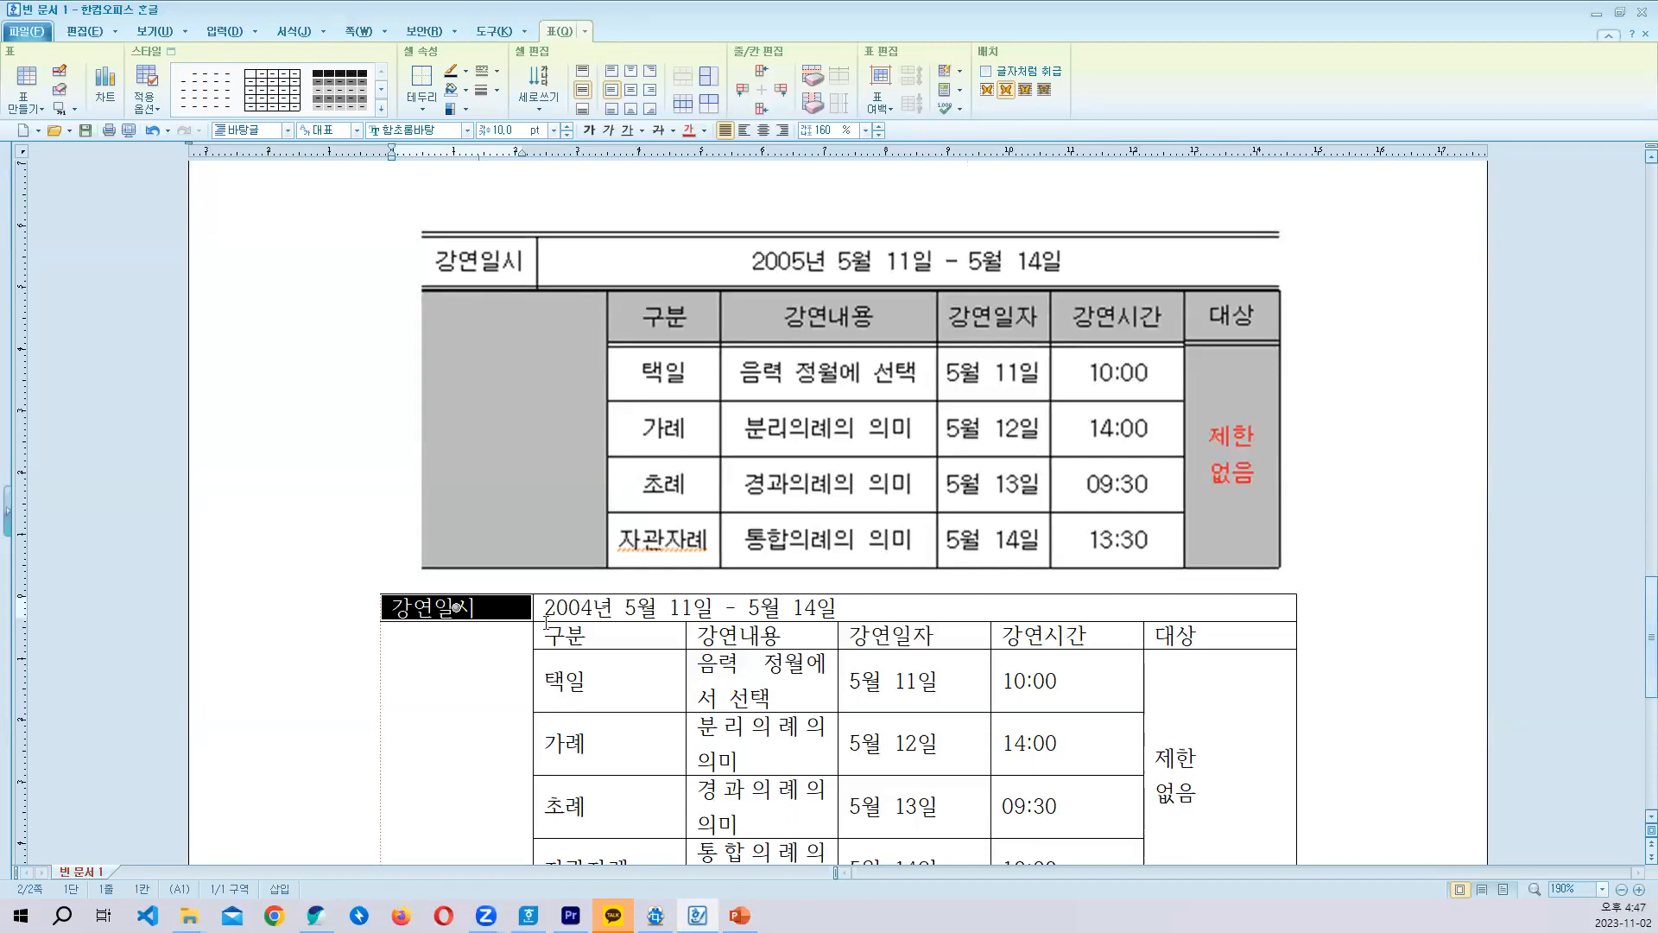
scroll(645, 557, "down", 2)
scroll(644, 557, "up", 2)
scroll(645, 562, "down", 2)
key("shift+Left")
key("shift+Left")
key("shift+Left")
key("shift+Left")
key("shift+Left")
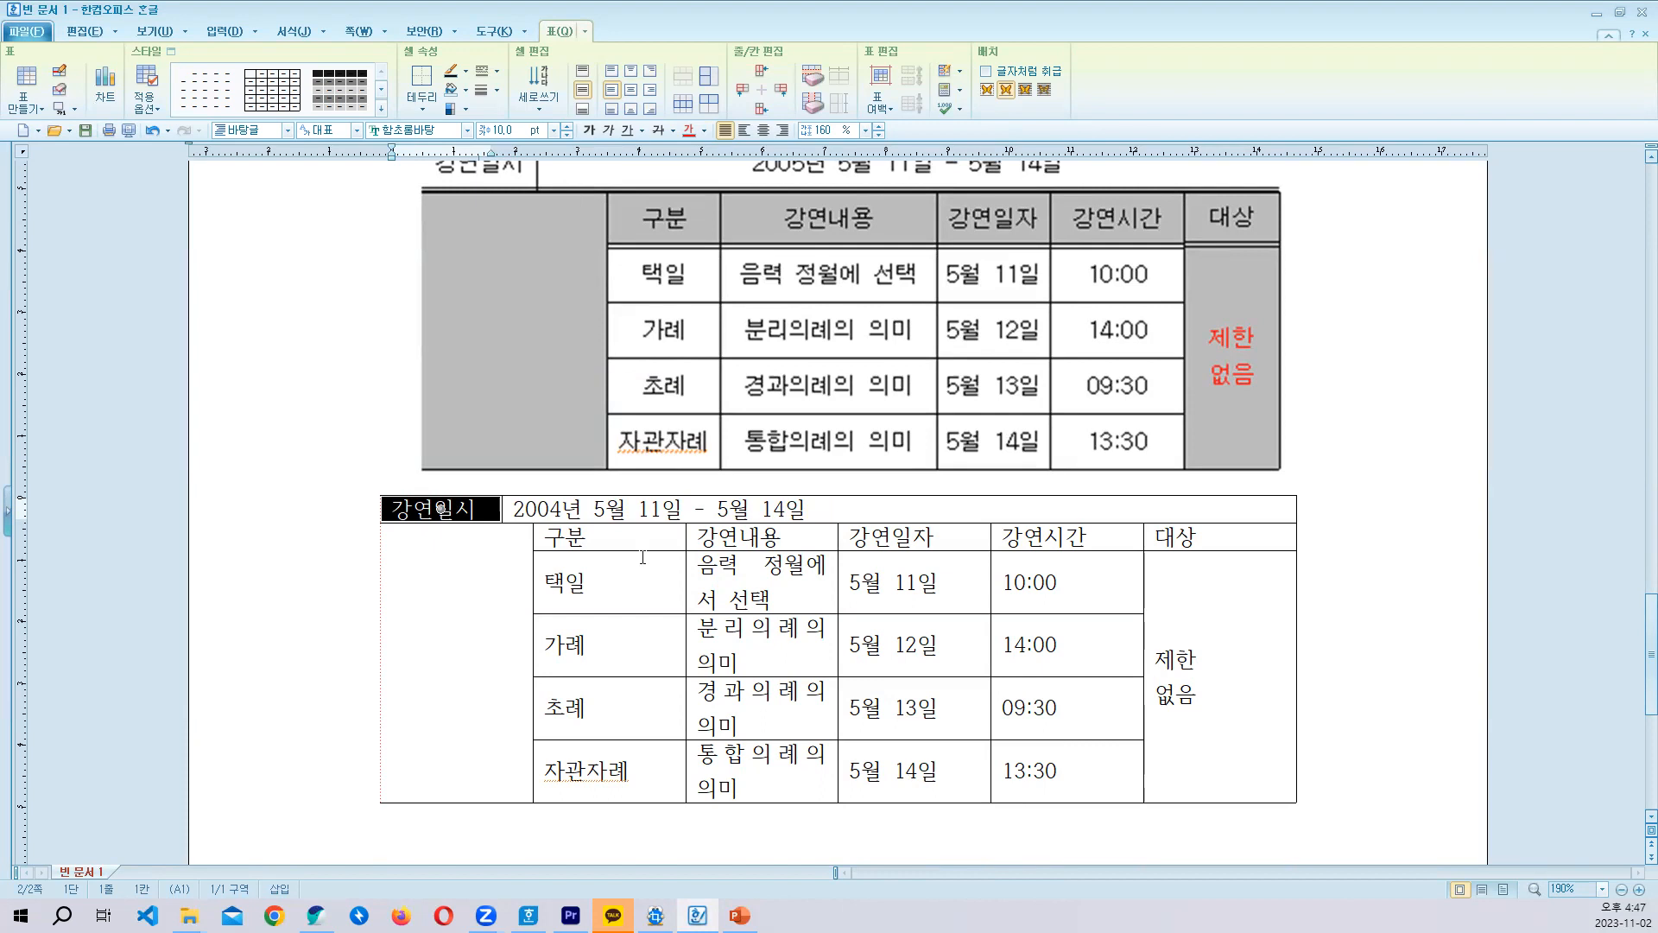
- Narrow the 구분 column from its header down to the 자관자례 row, giving the space to the 강연내용 column
scroll(643, 557, "up", 3)
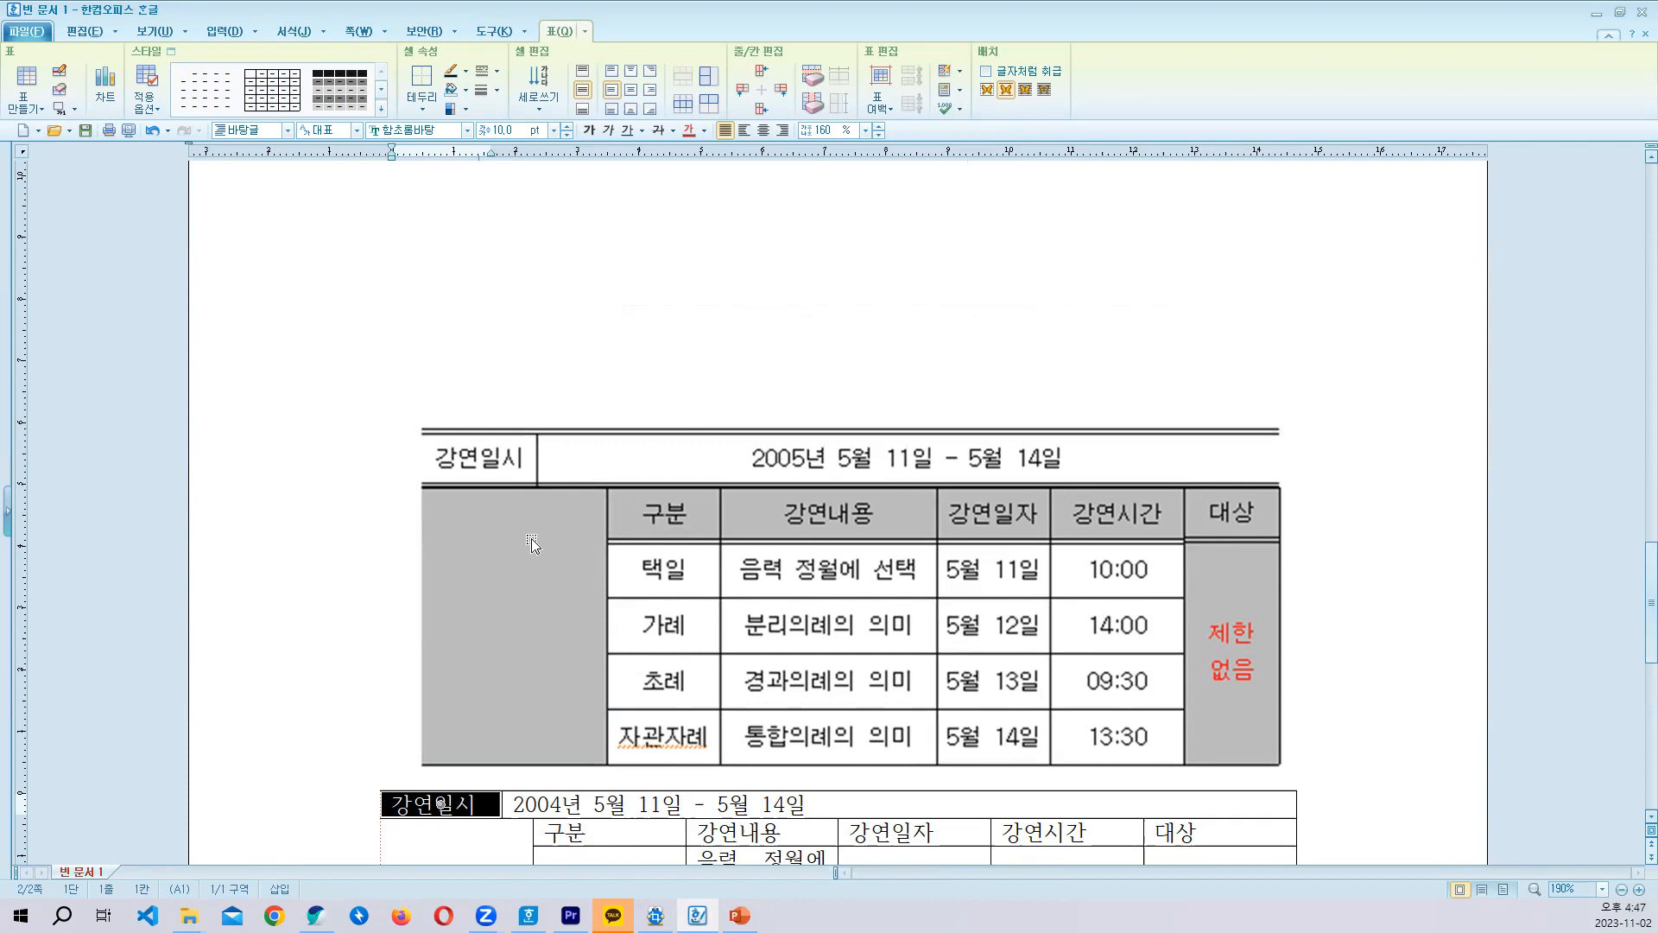
scroll(532, 543, "down", 1)
scroll(532, 544, "down", 1)
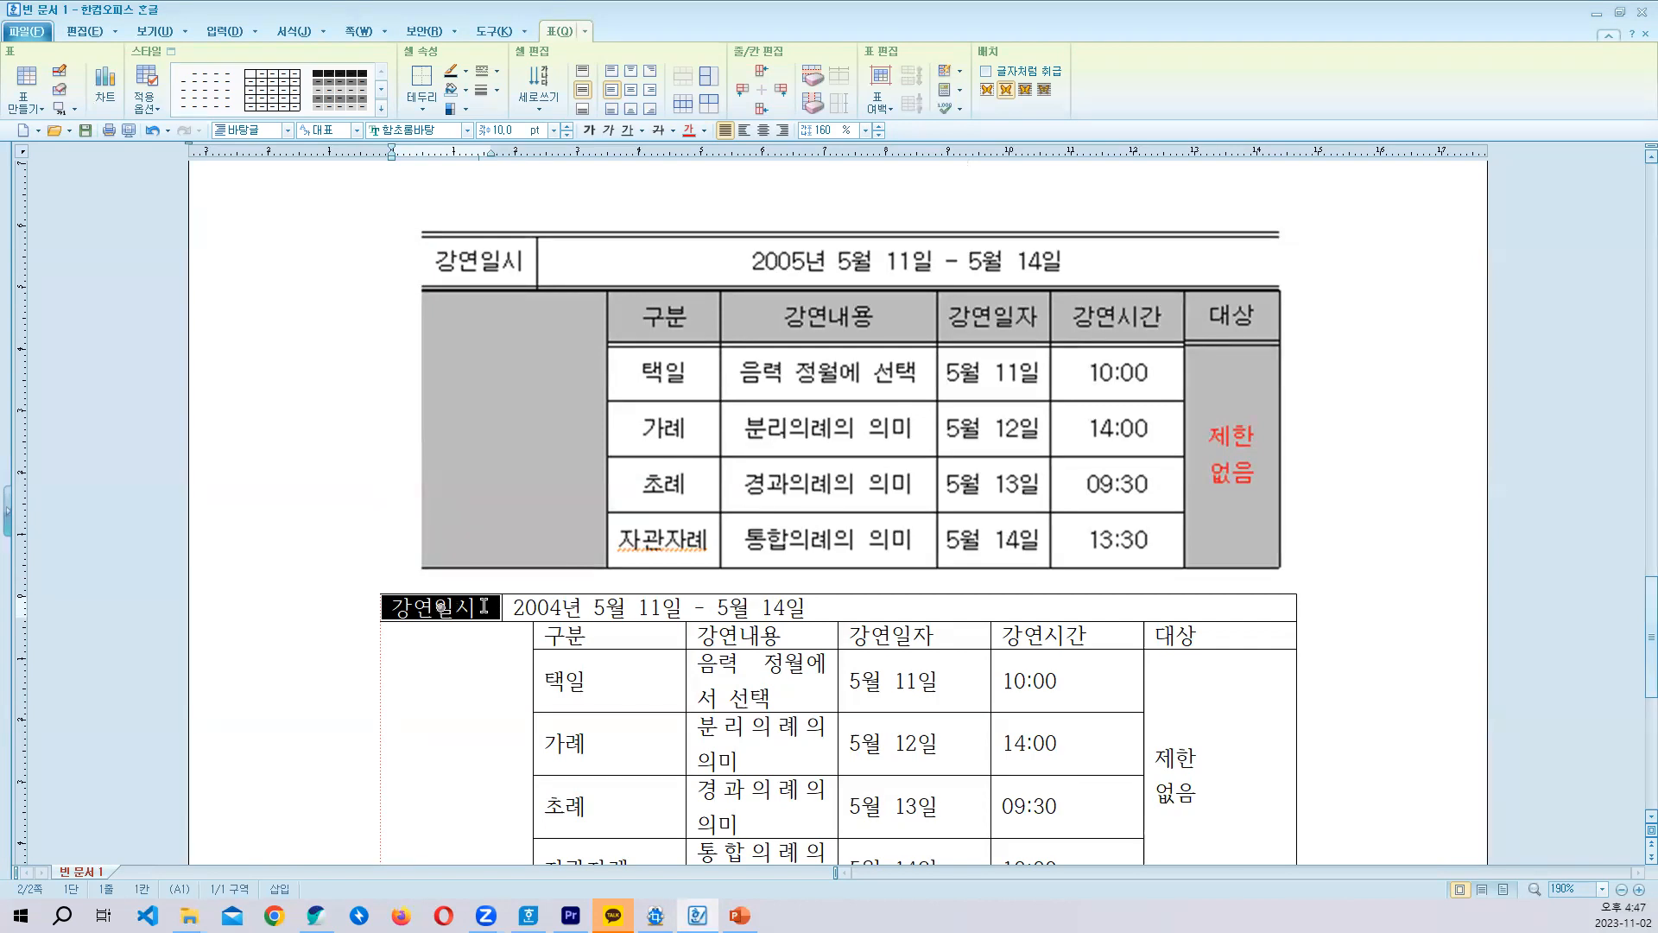
scroll(485, 605, "down", 1)
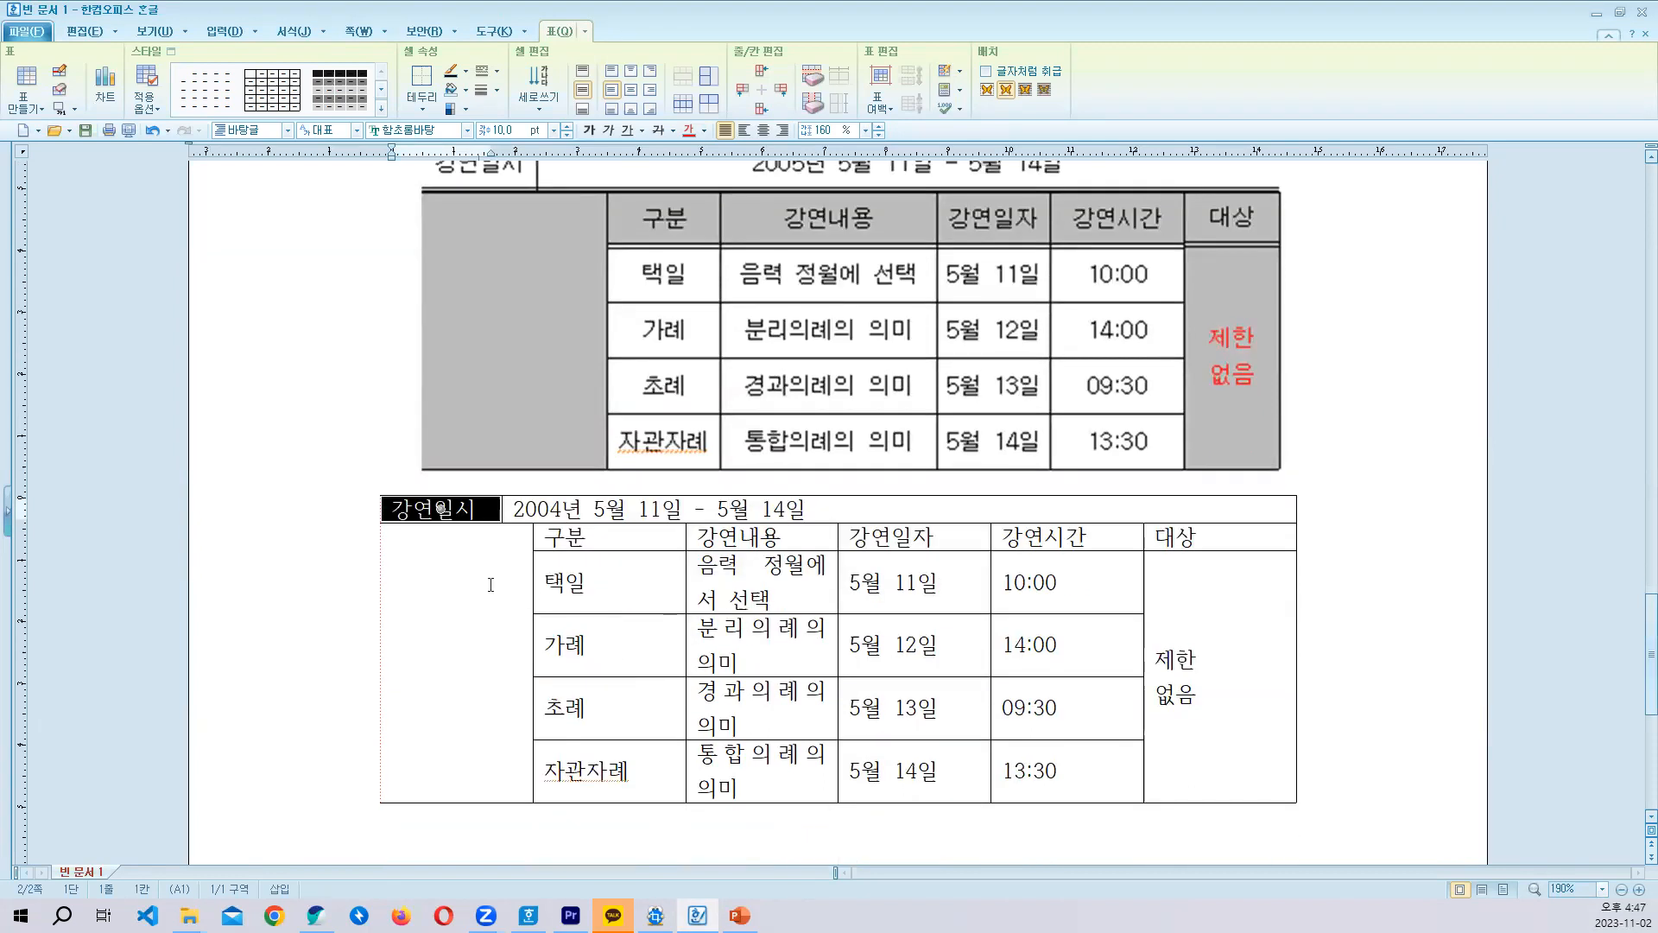
left_click(497, 633)
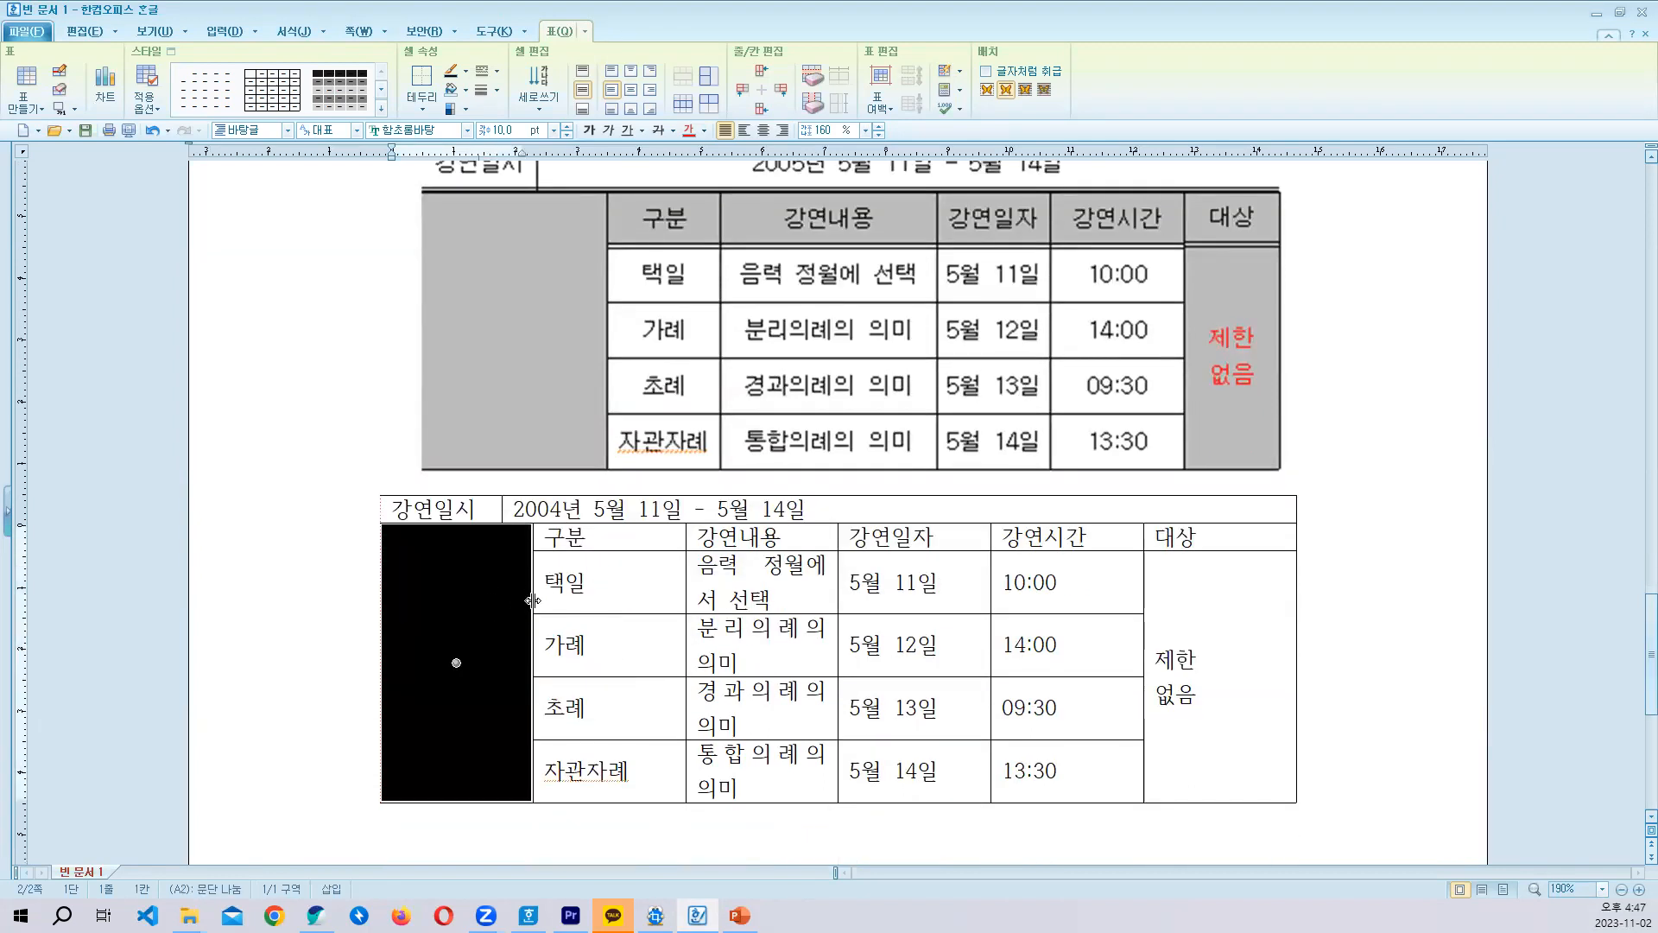
left_click_drag(576, 543, 608, 749)
key("alt+Left")
key("alt+Left")
key("alt+Left")
key("alt+Left")
key("alt+Left")
key("alt+Left")
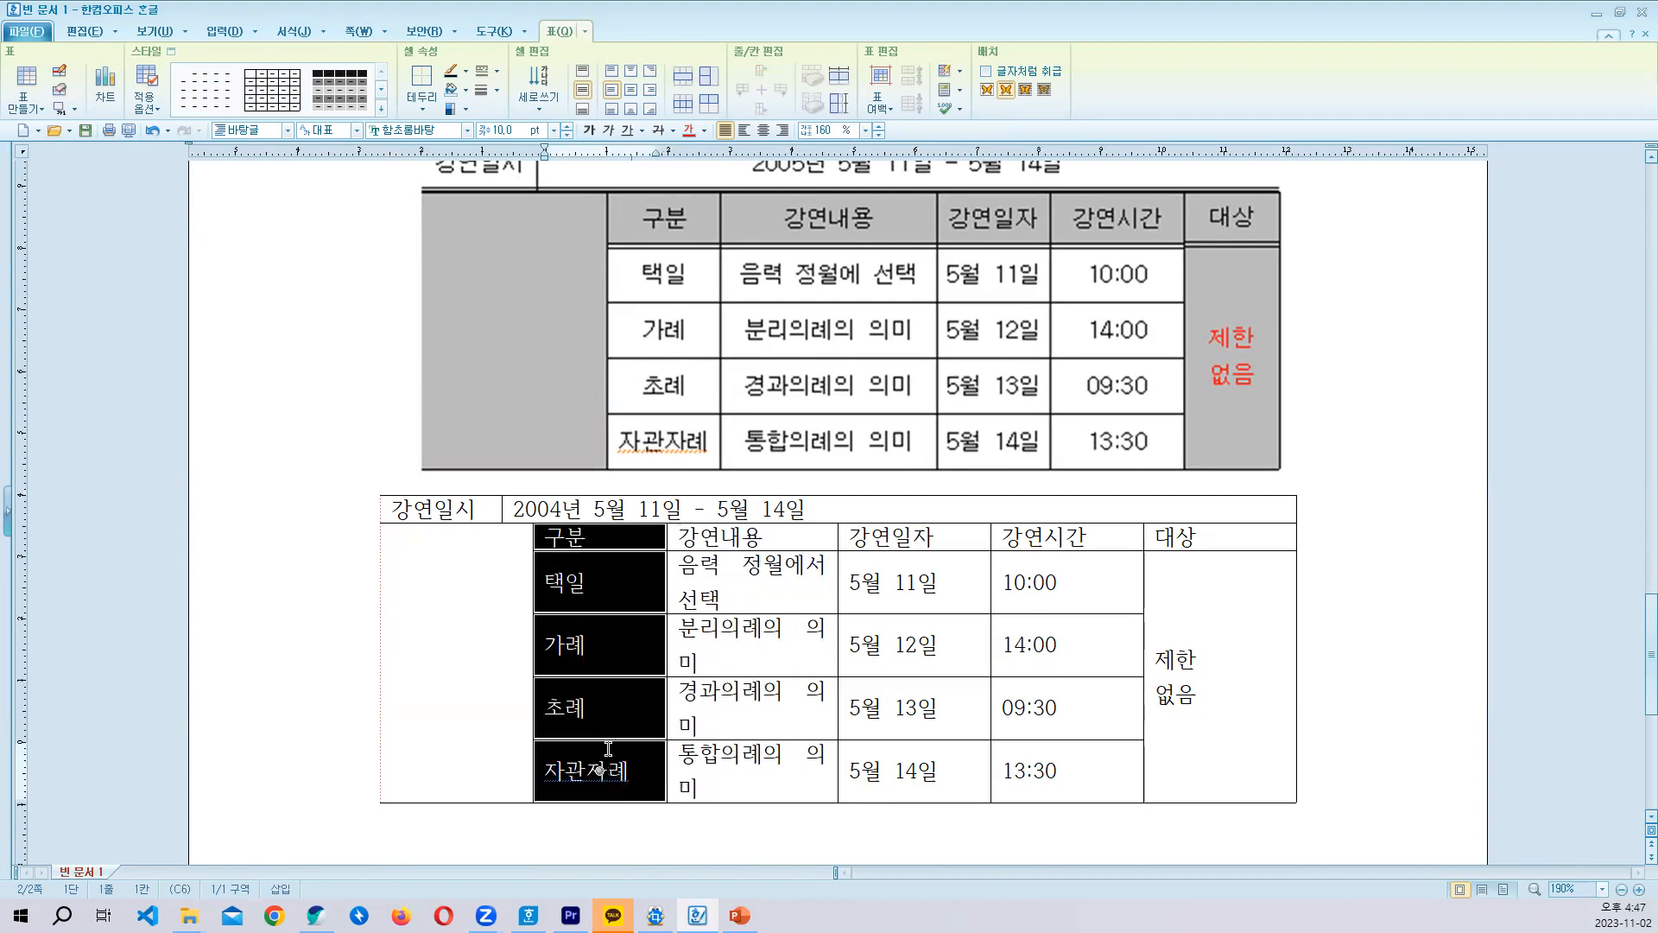
scroll(608, 749, "up", 3)
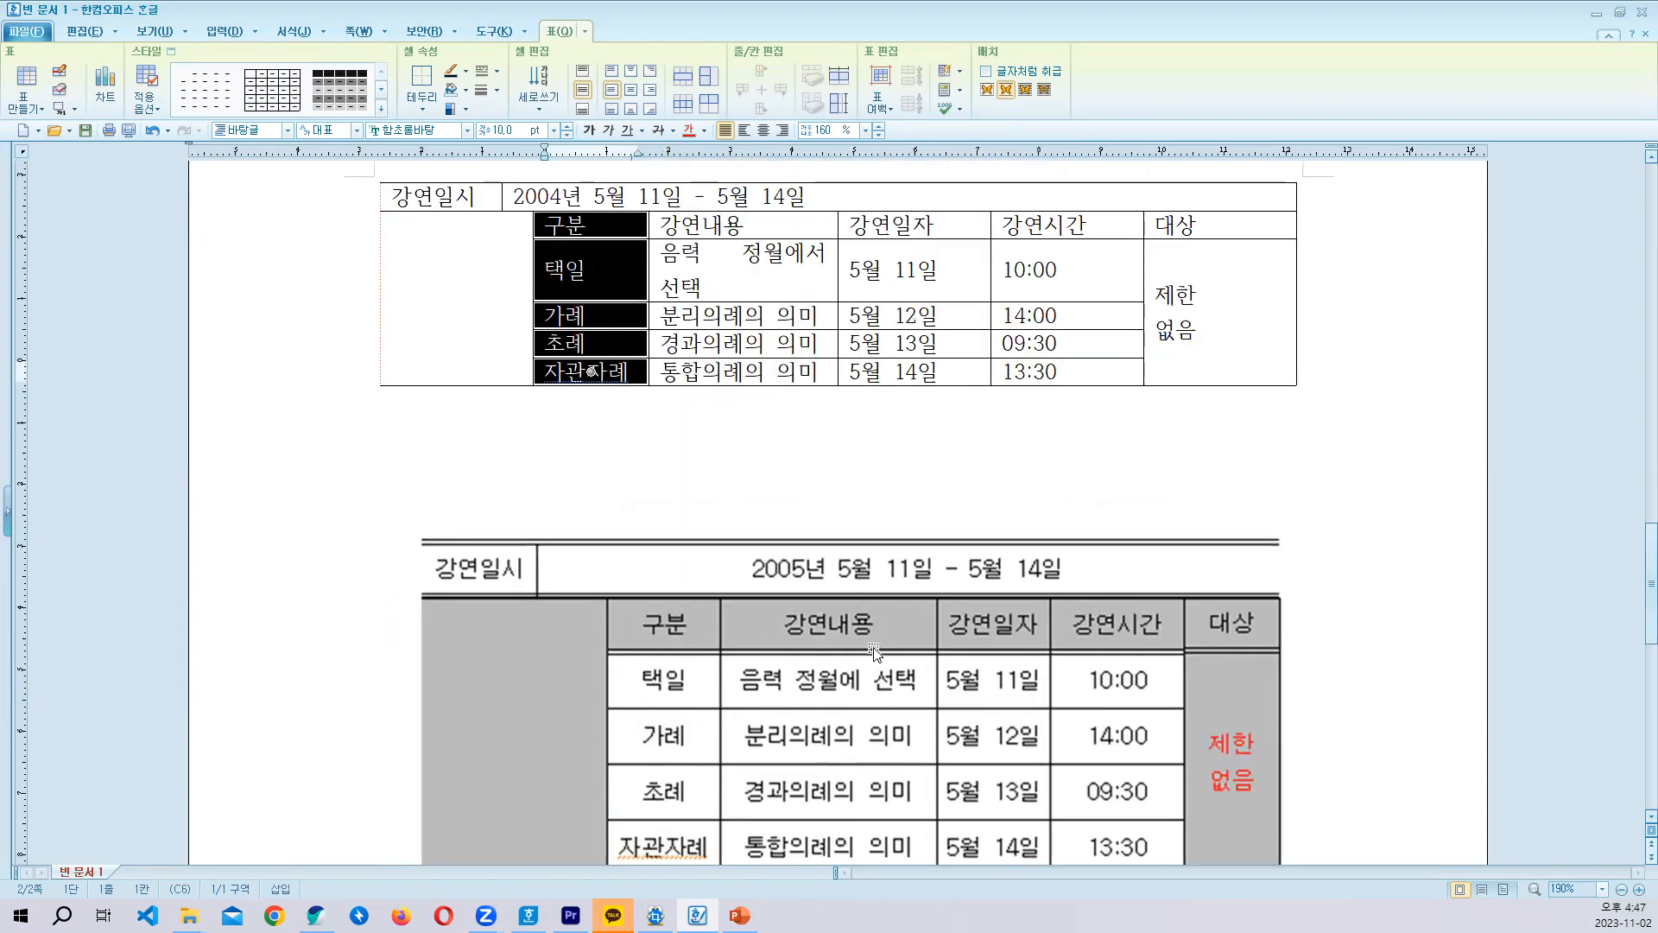
- Widen the 강연내용 column from its header to the last row until every entry fits on one line
left_click_drag(662, 223, 796, 393)
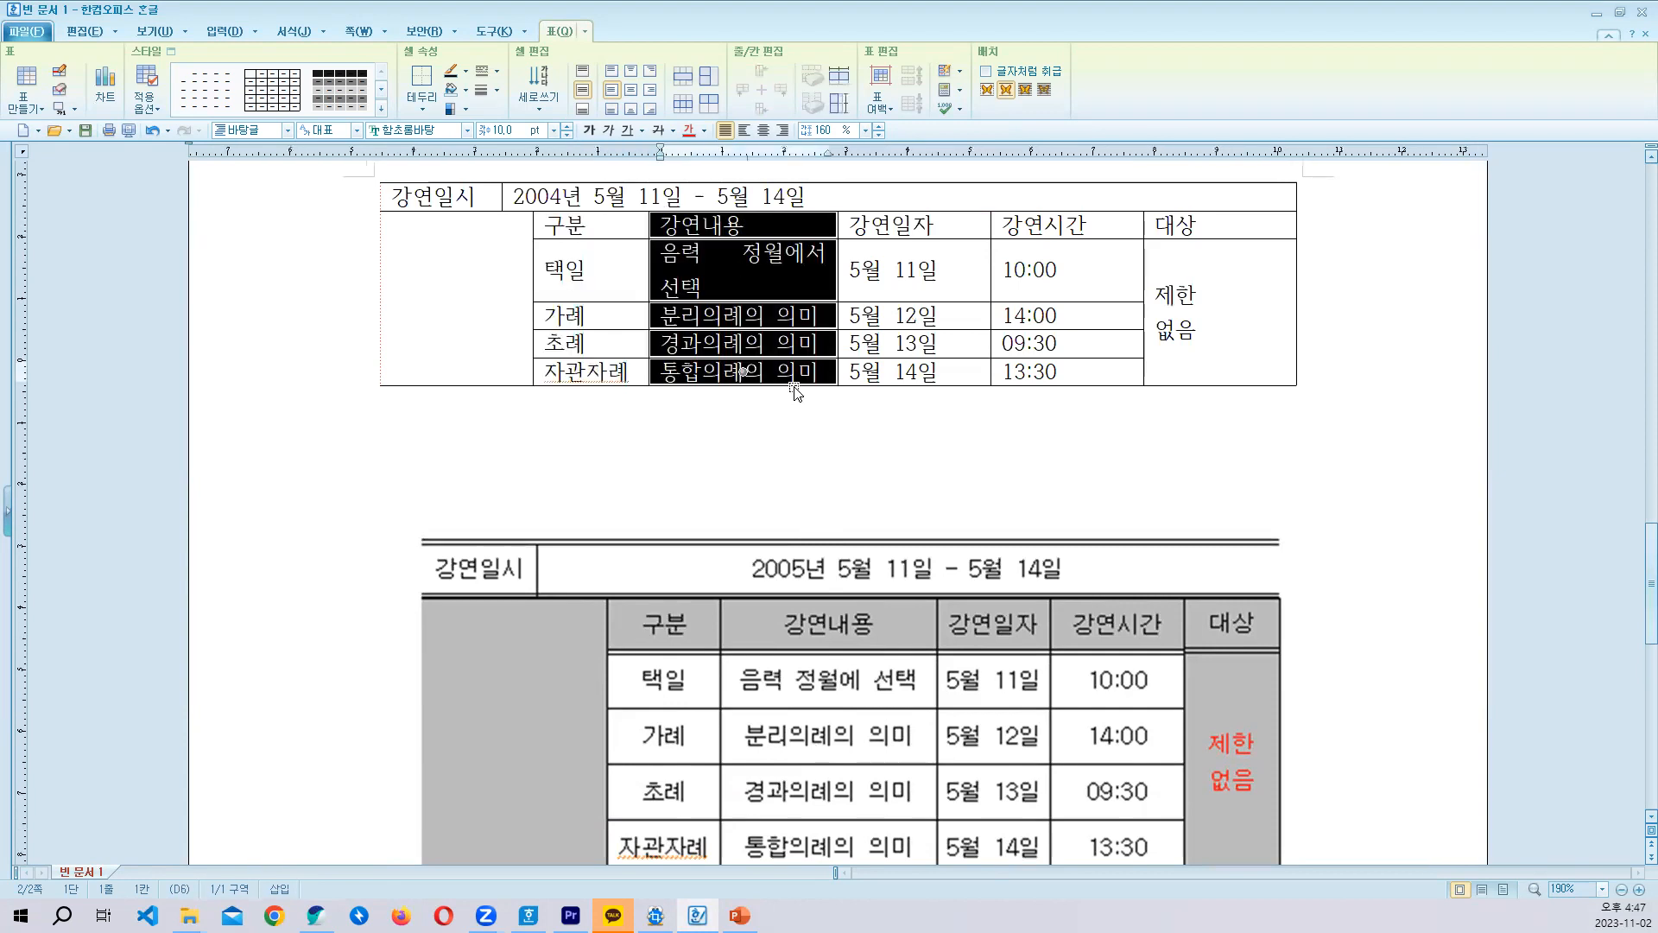
key("alt+Right")
key("alt+Right")
key("alt+Right")
key("alt+Right")
key("alt+Right")
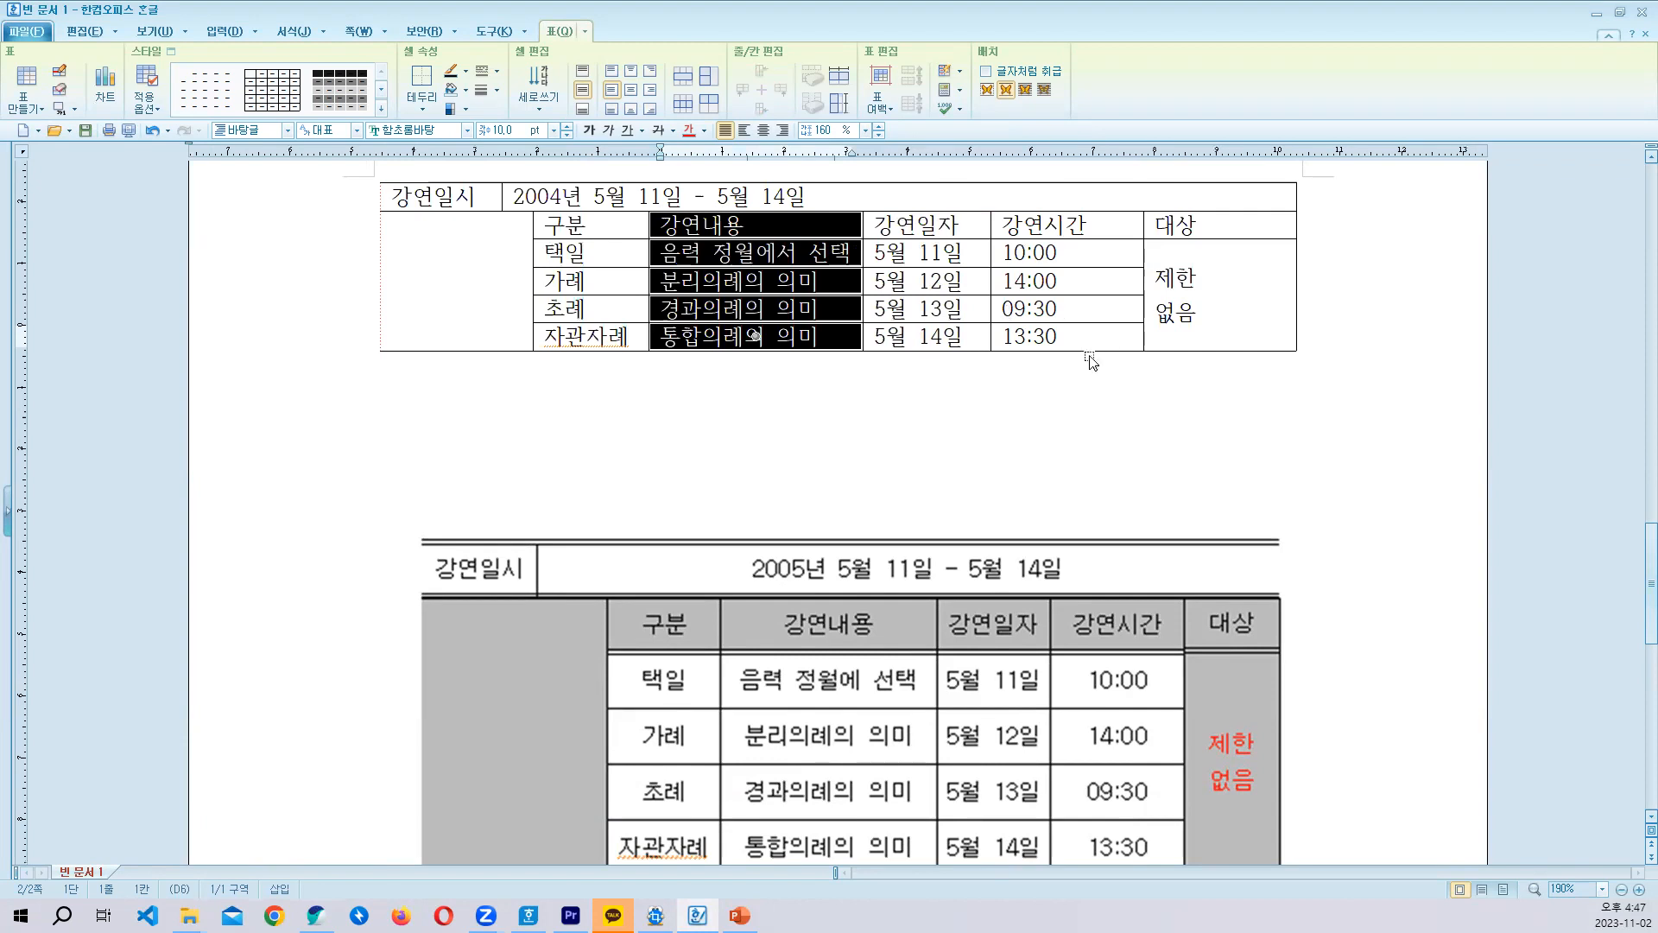
- Increase the height of all rows in the lecture table to approach the row spacing of the sample picture
scroll(941, 354, "up", 1)
scroll(945, 354, "down", 1)
left_click(737, 302)
left_click_drag(442, 188, 1233, 319)
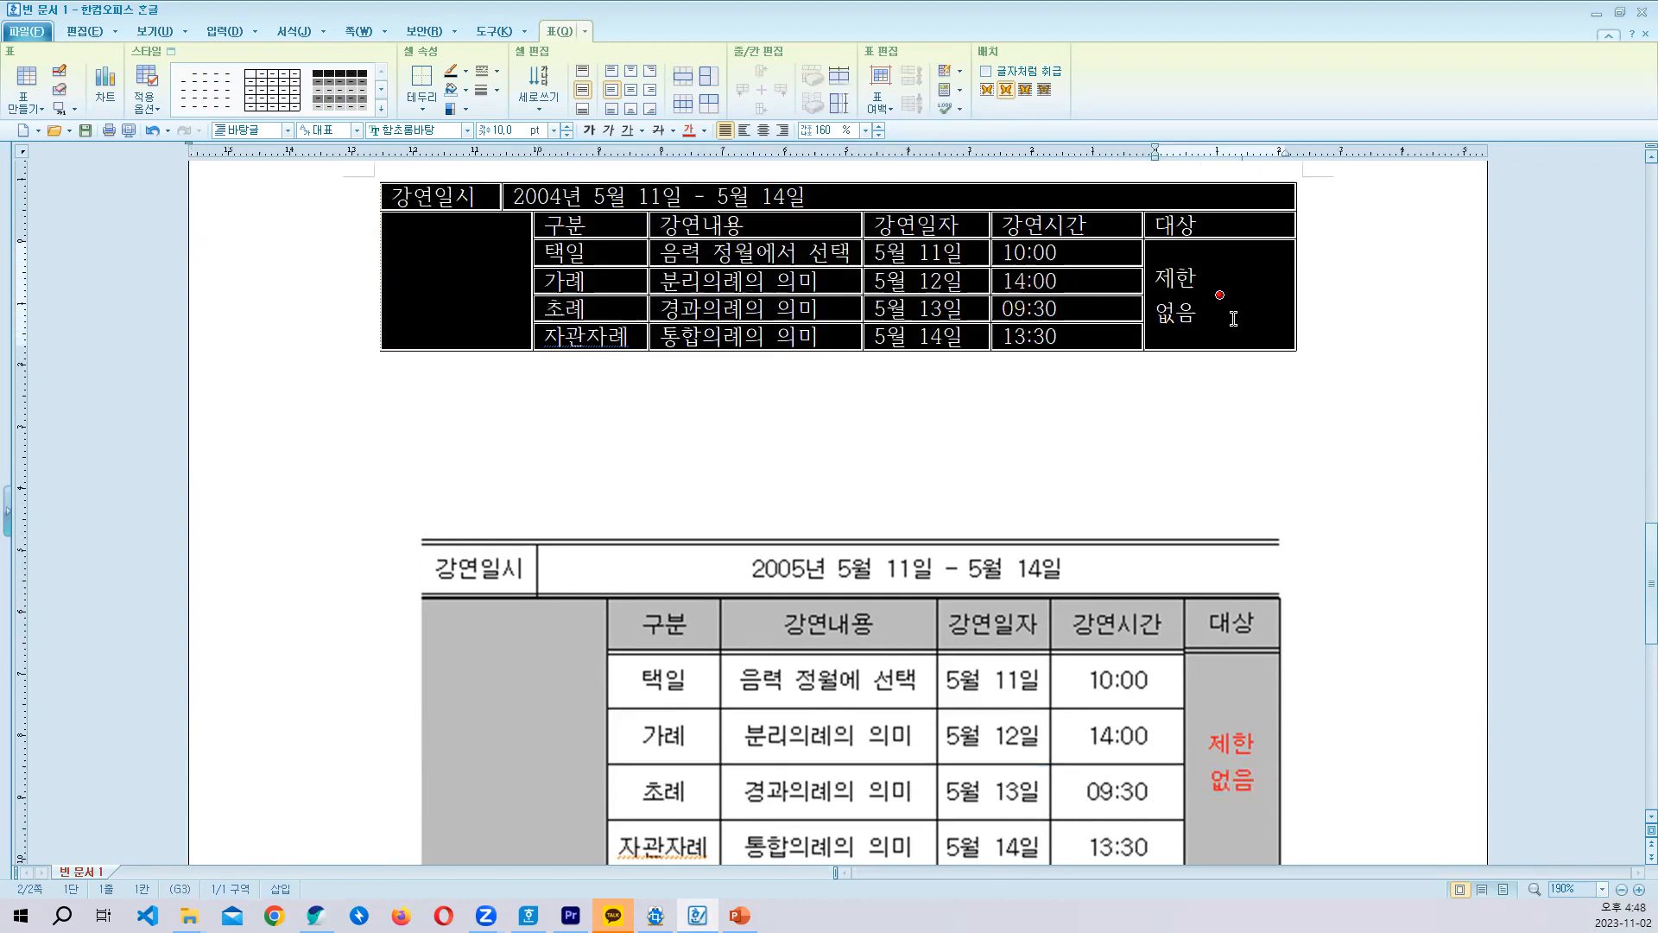
key("ctrl+Down")
key("ctrl+Down")
key("ctrl+Down")
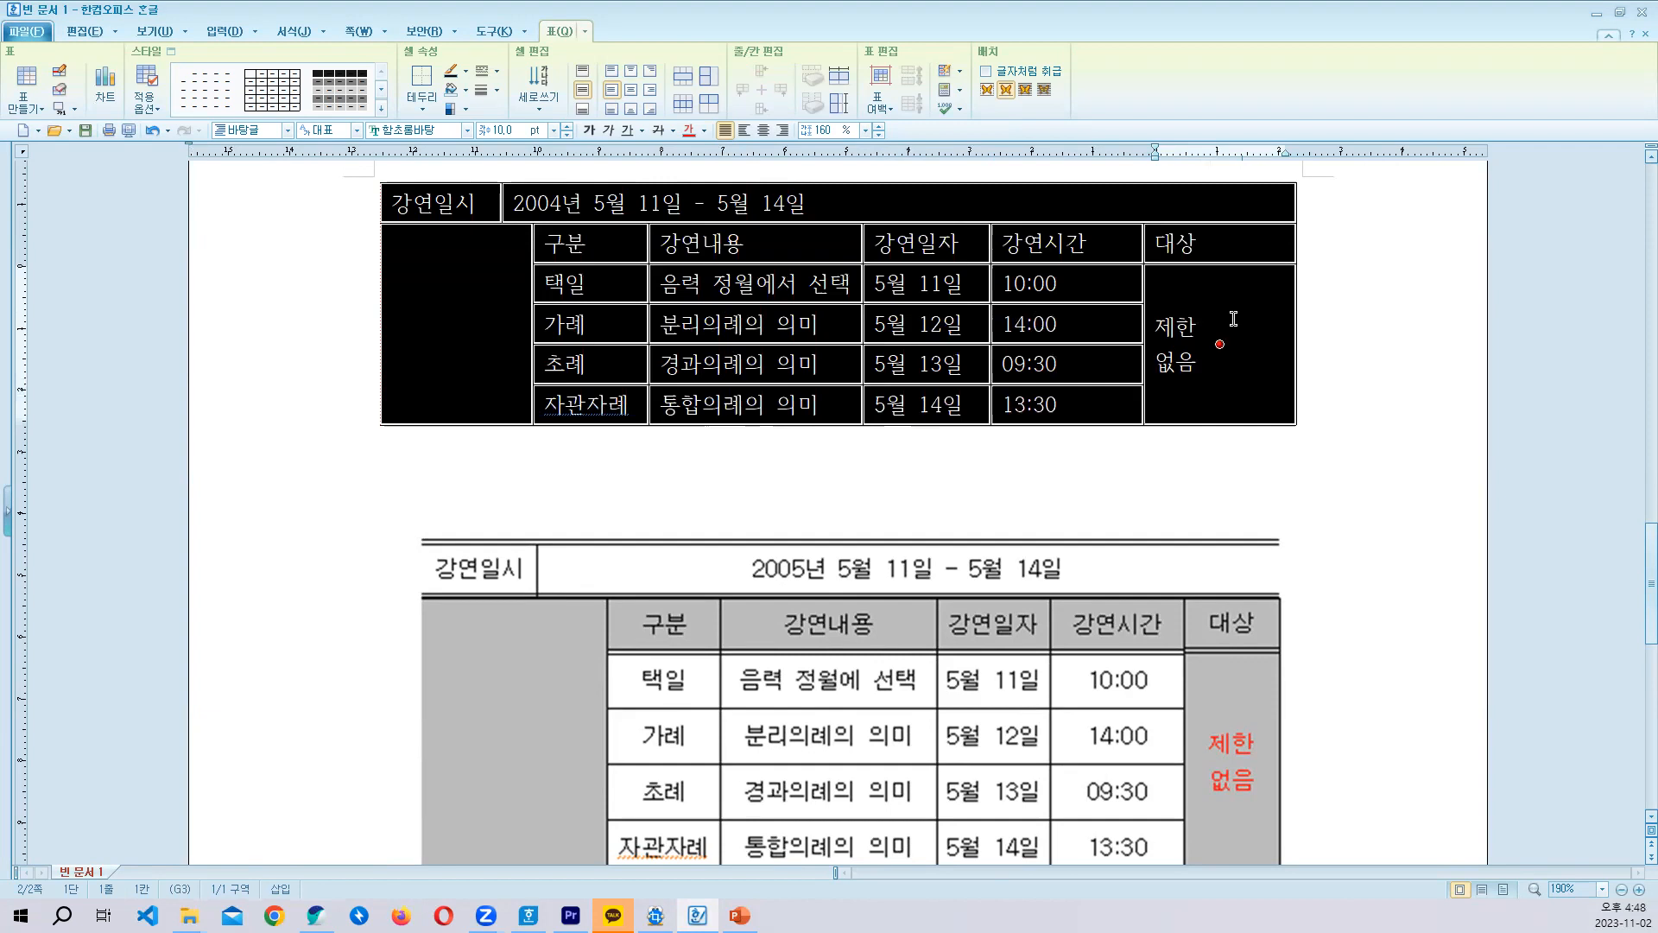
scroll(1122, 389, "down", 2)
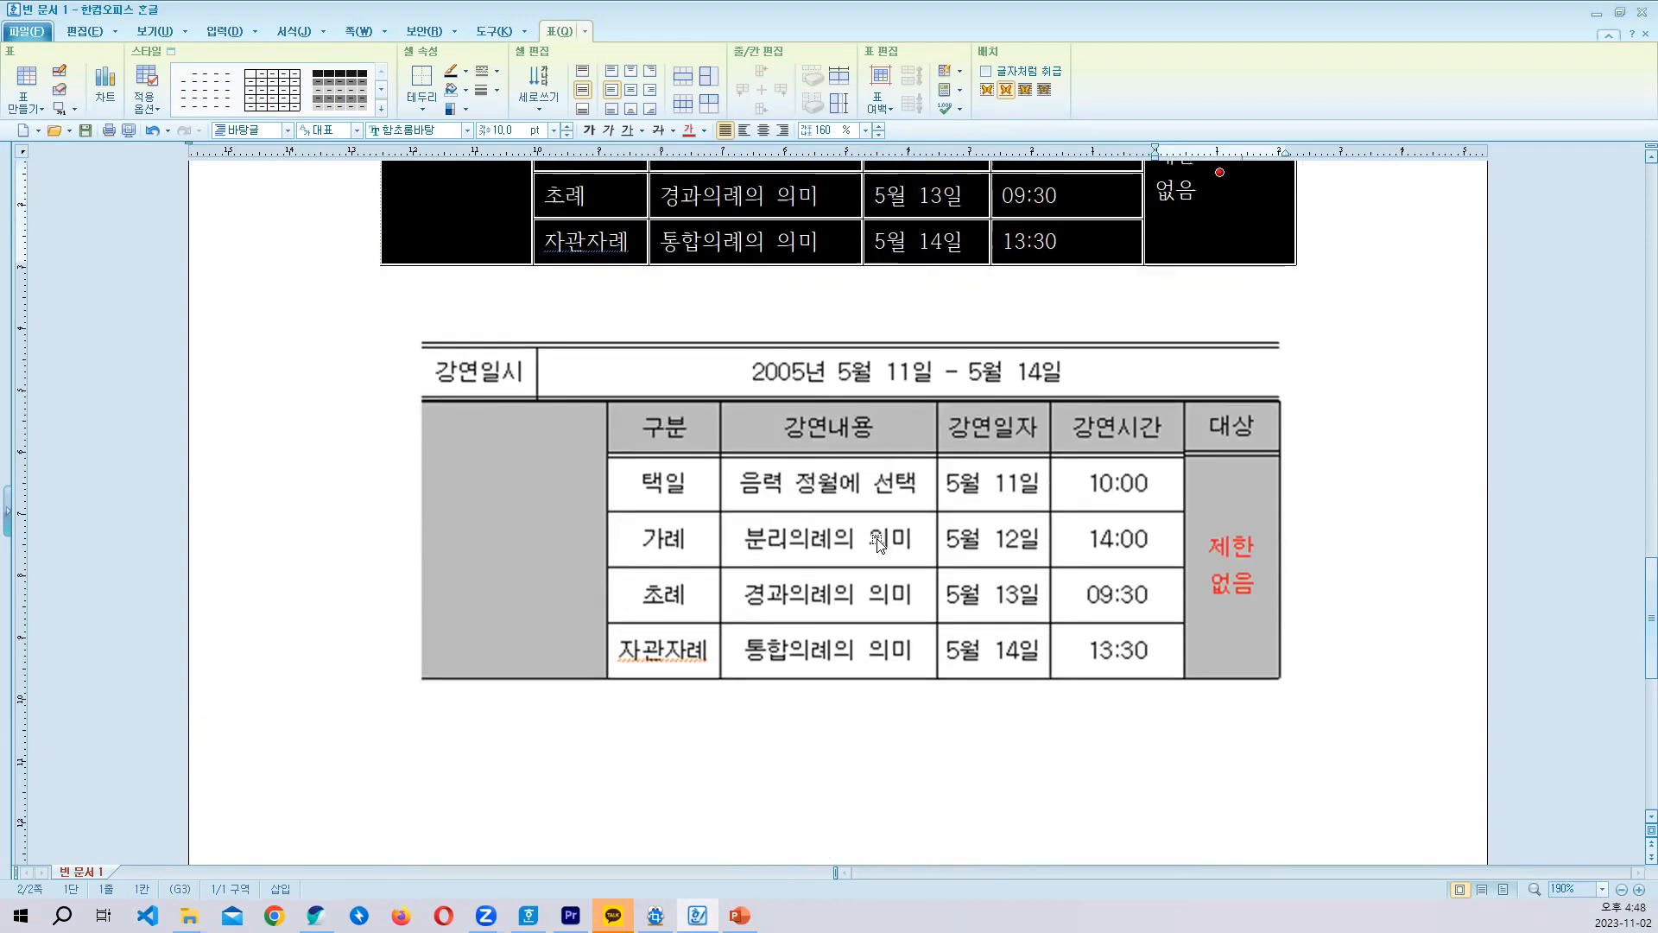
scroll(892, 542, "up", 1)
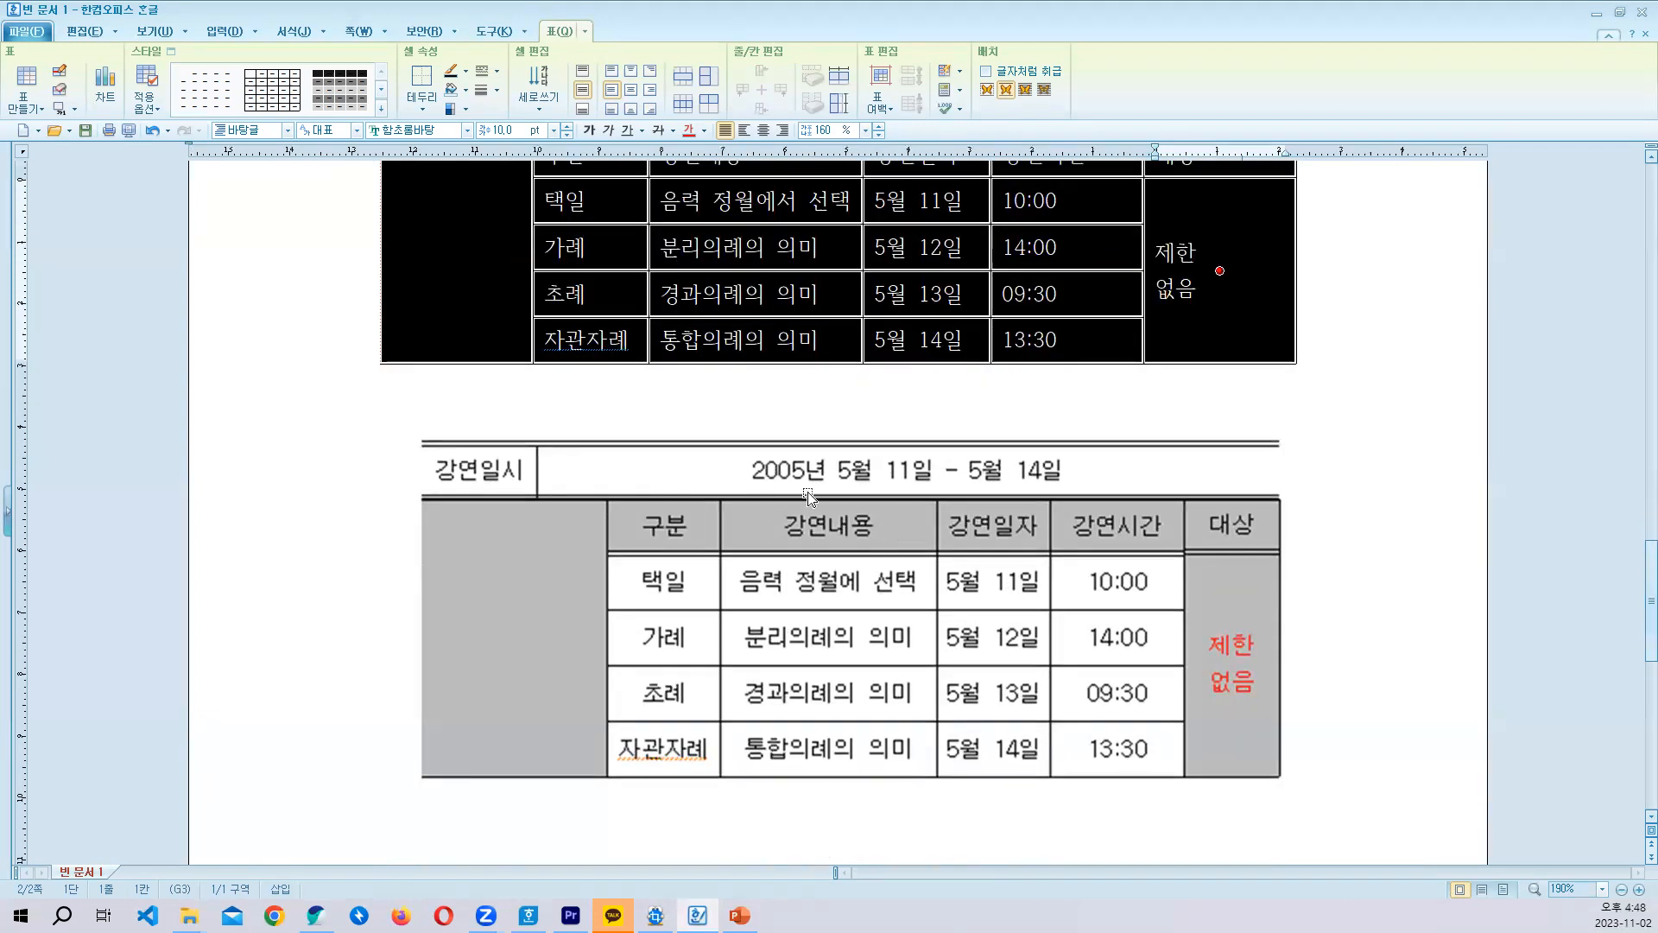
scroll(848, 366, "up", 1)
left_click(848, 367)
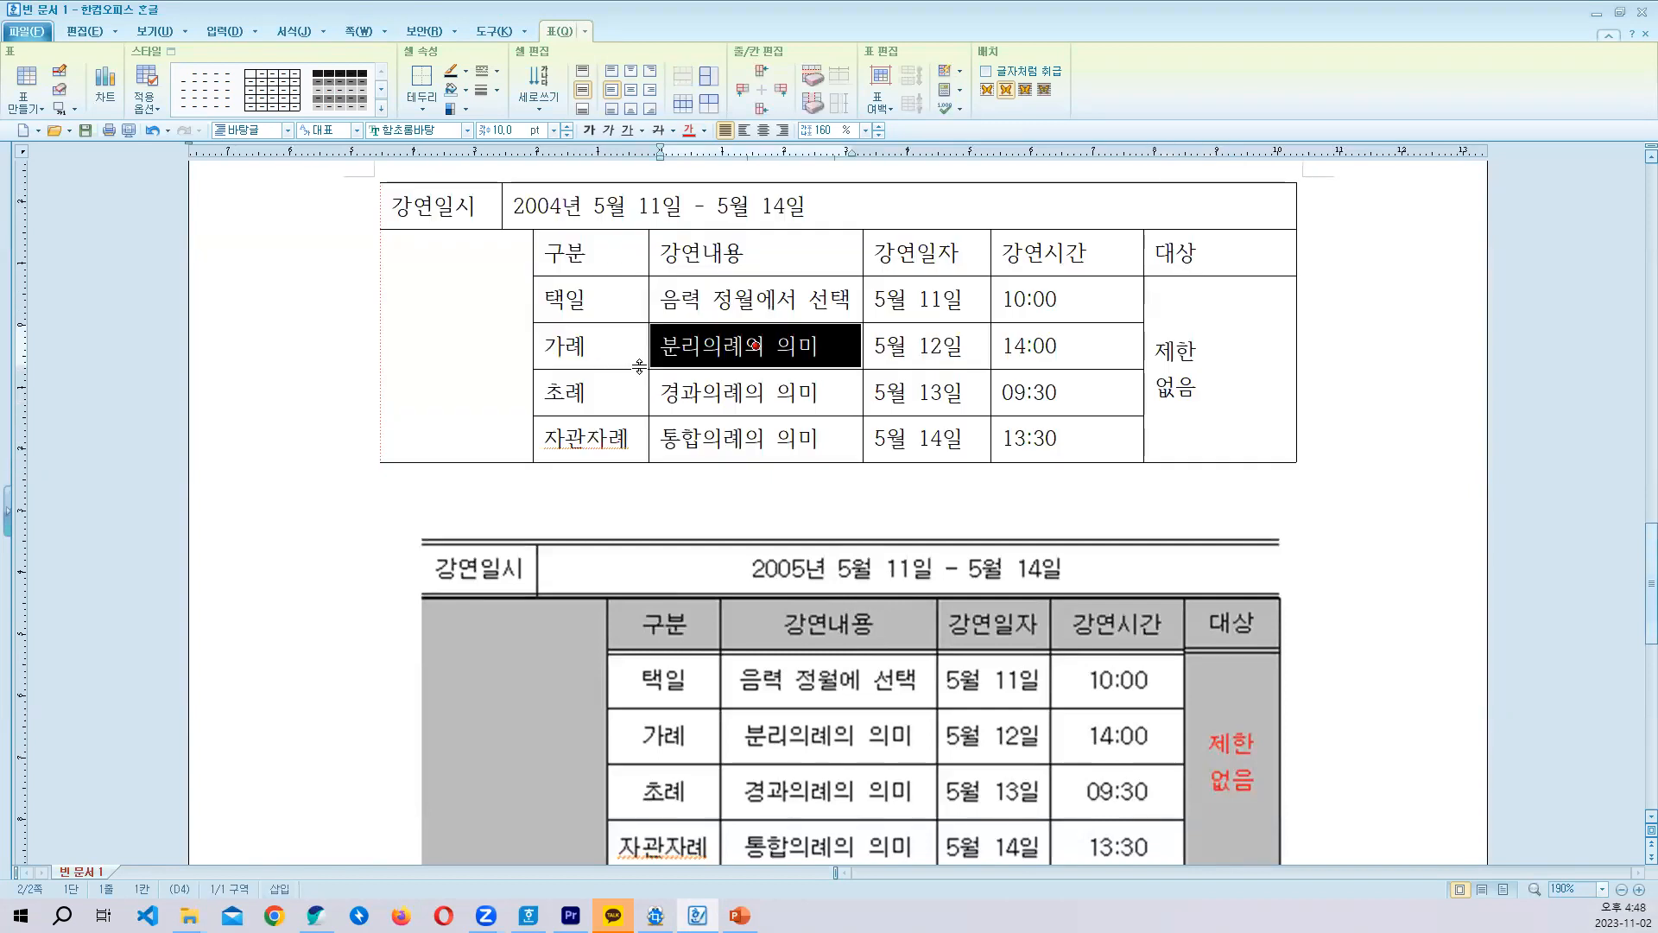
left_click(758, 345)
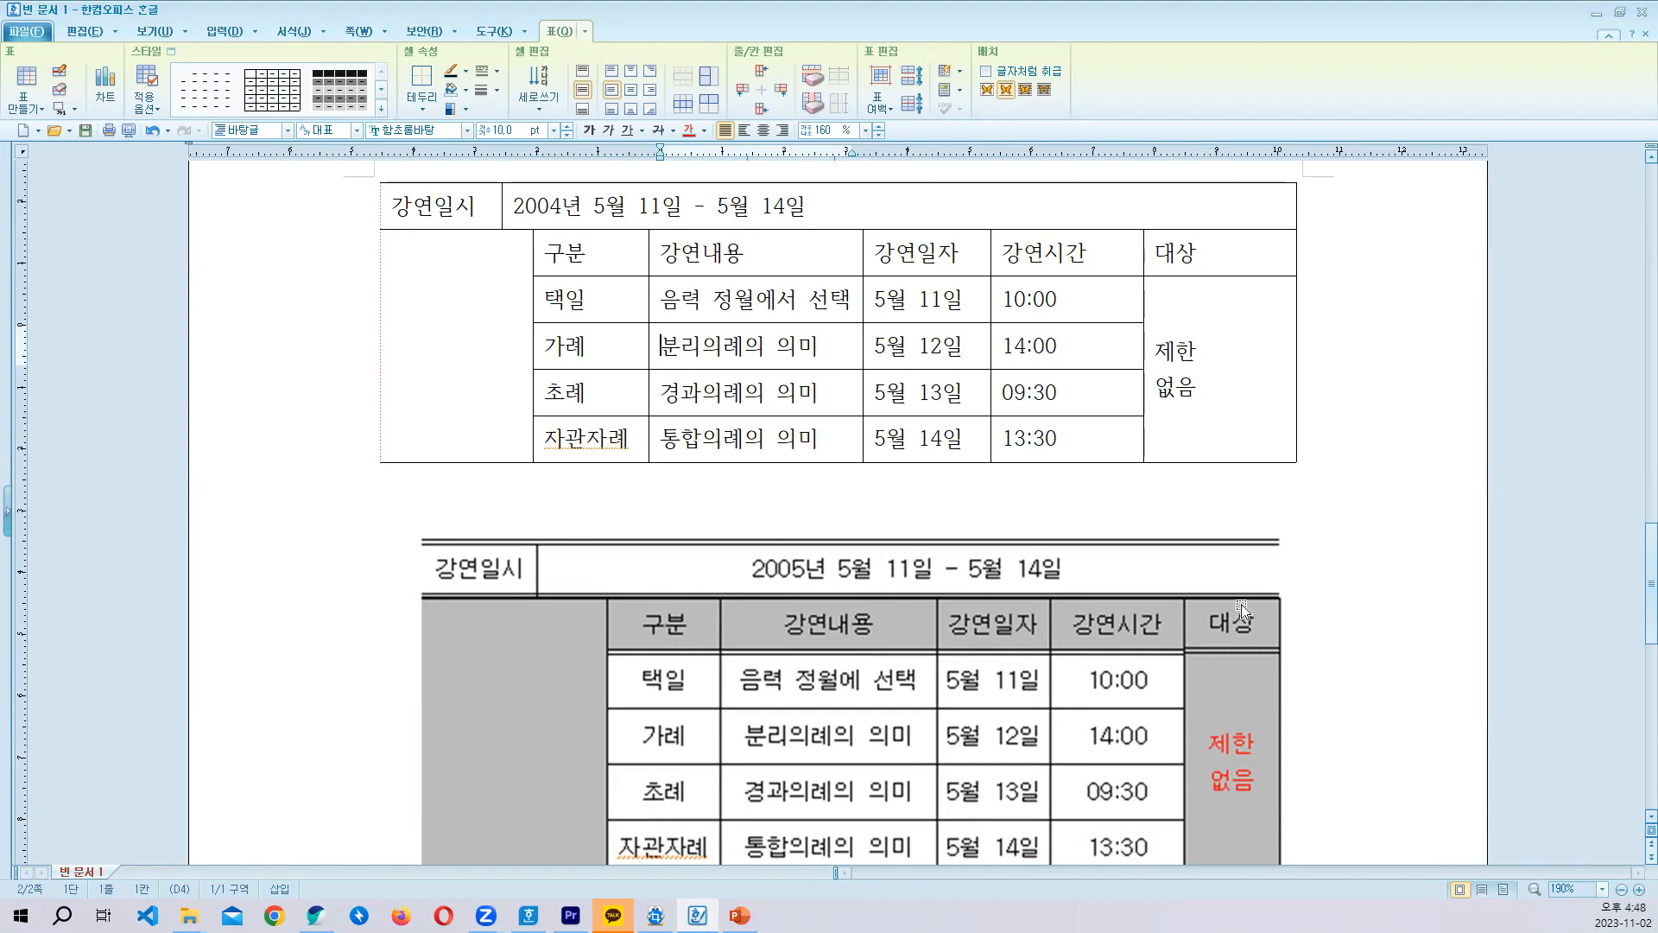
left_click_drag(406, 206, 984, 212)
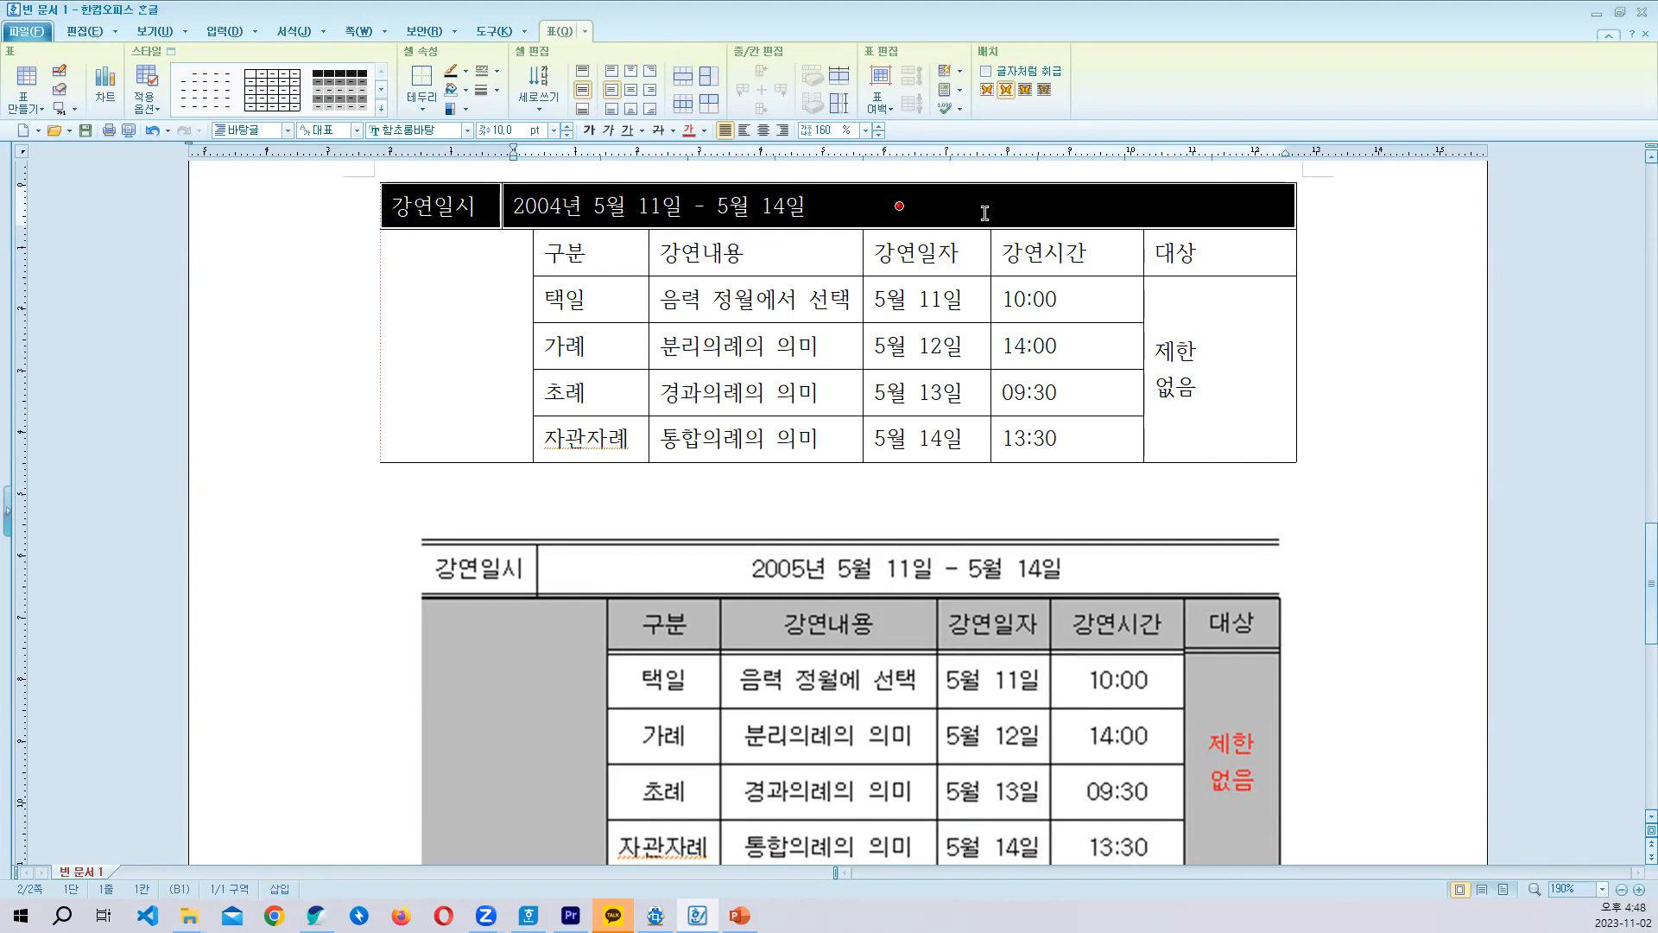
key("l")
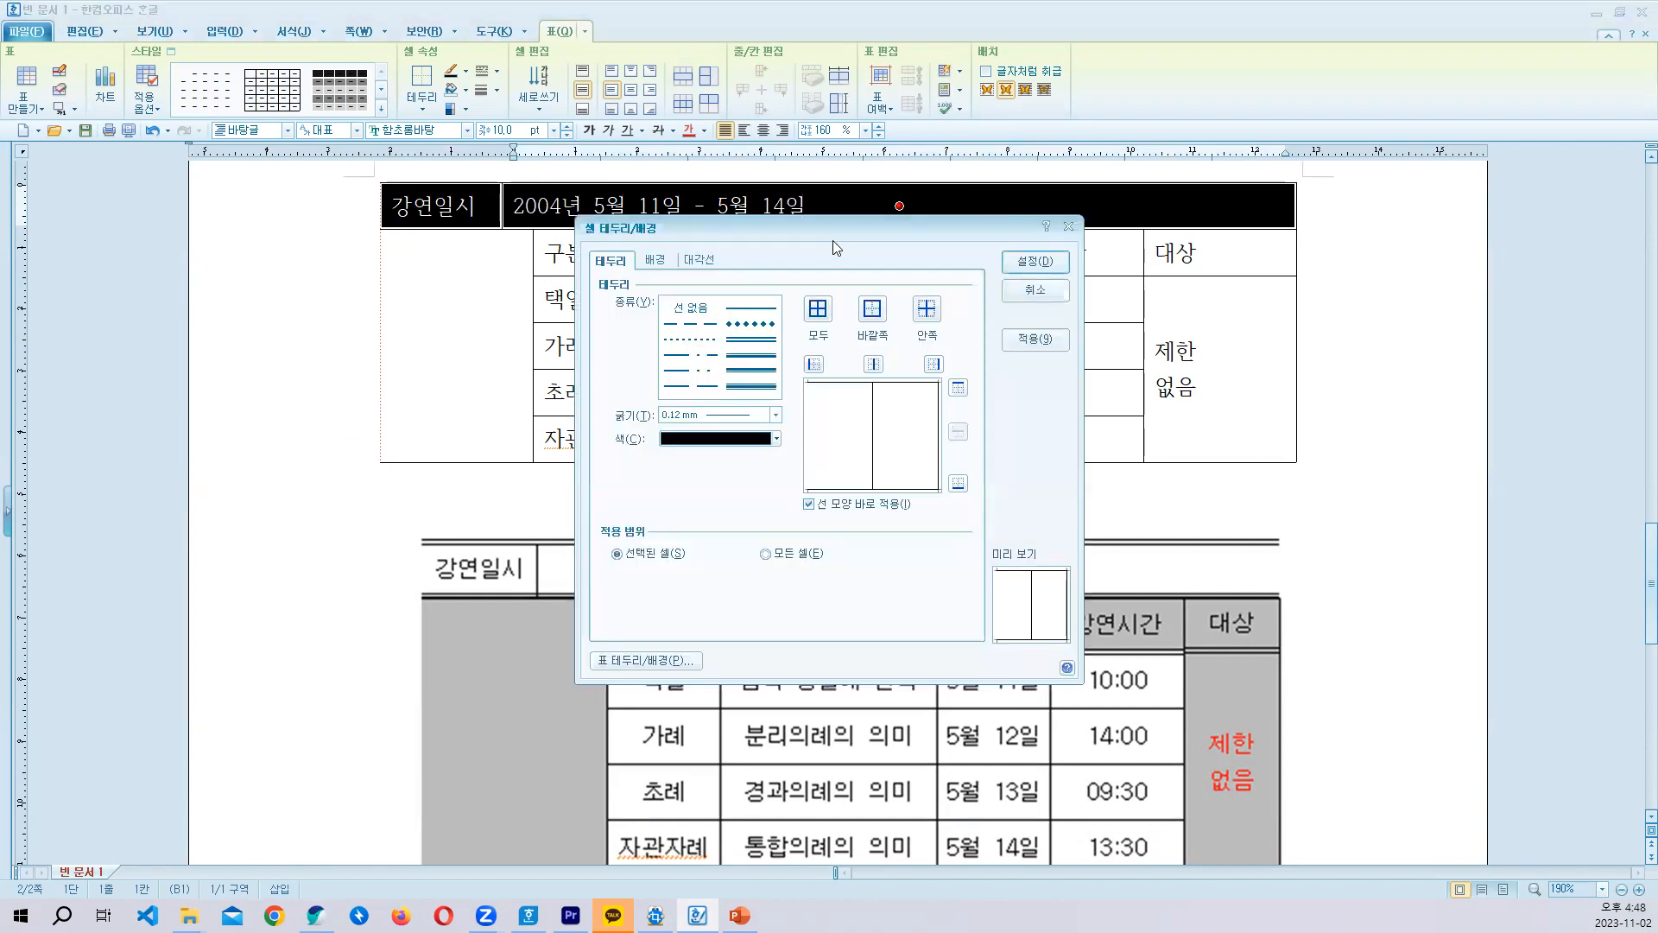
left_click_drag(836, 248, 1184, 223)
left_click(1120, 318)
left_click(1306, 363)
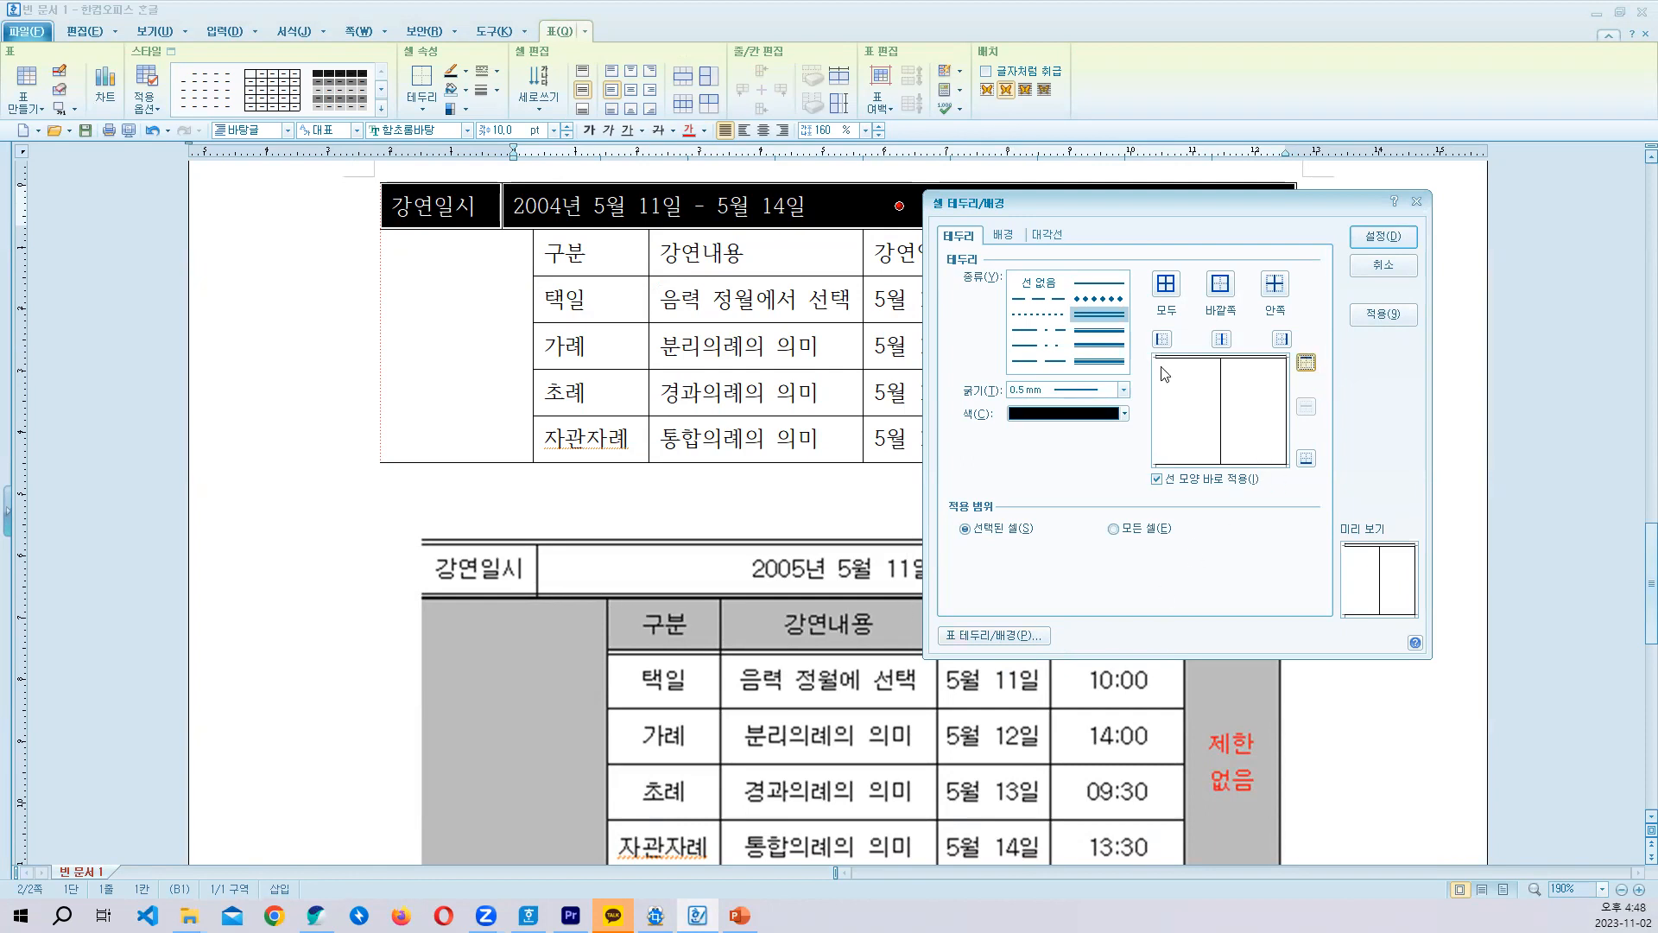
left_click(1109, 333)
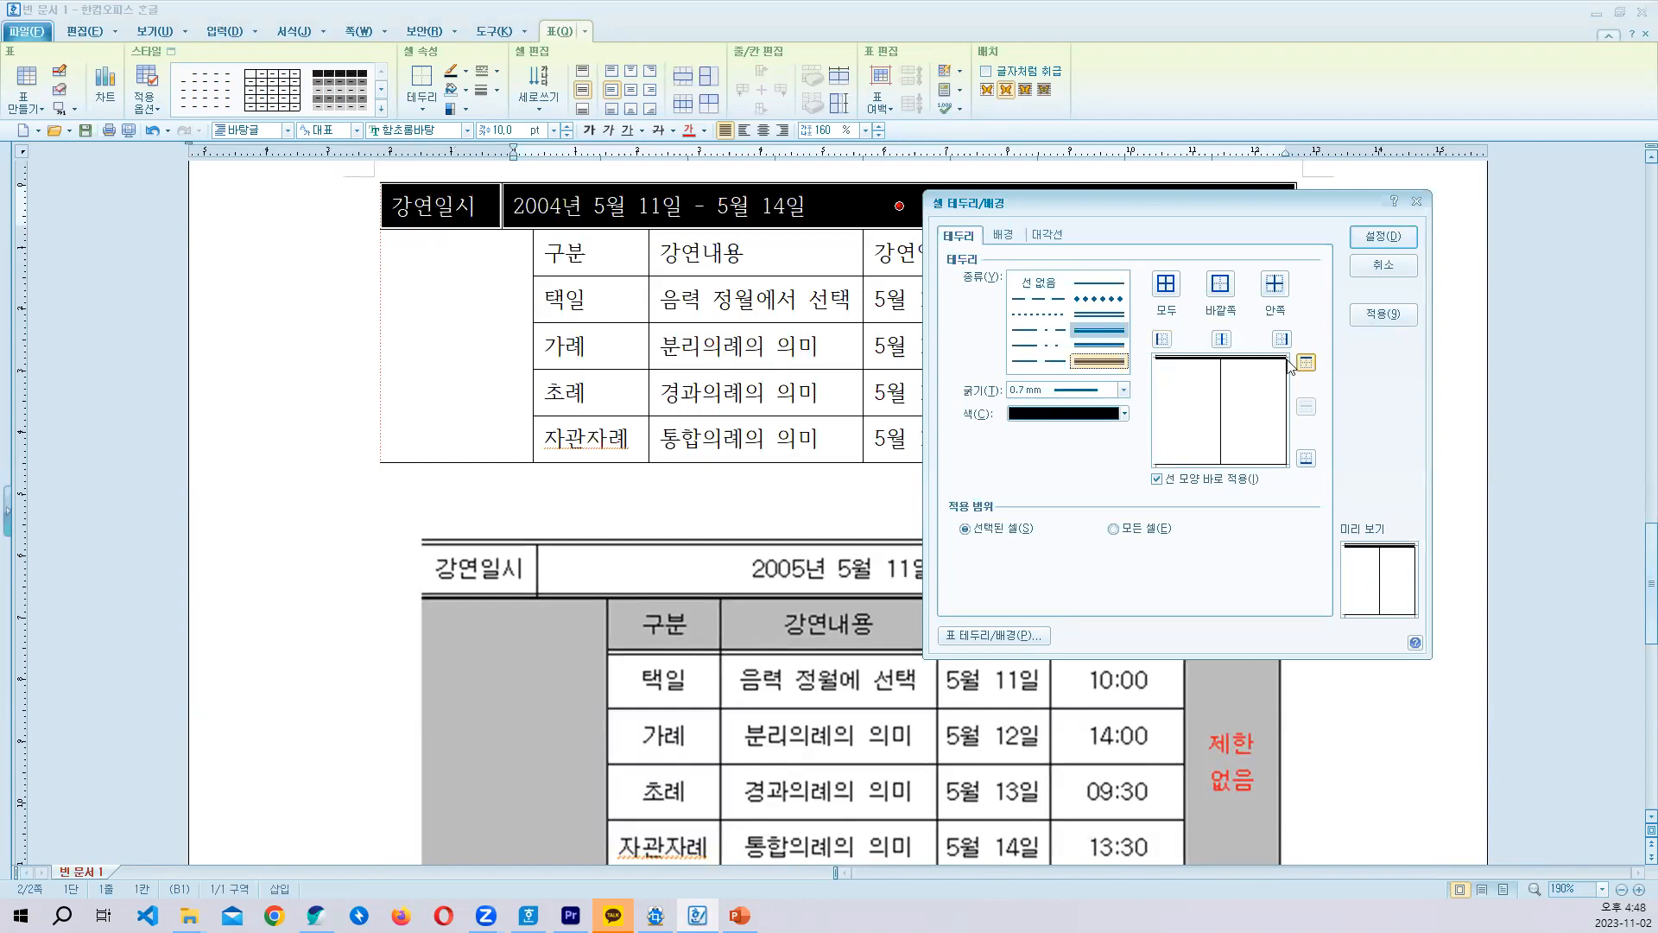
left_click(1110, 317)
left_click(1305, 364)
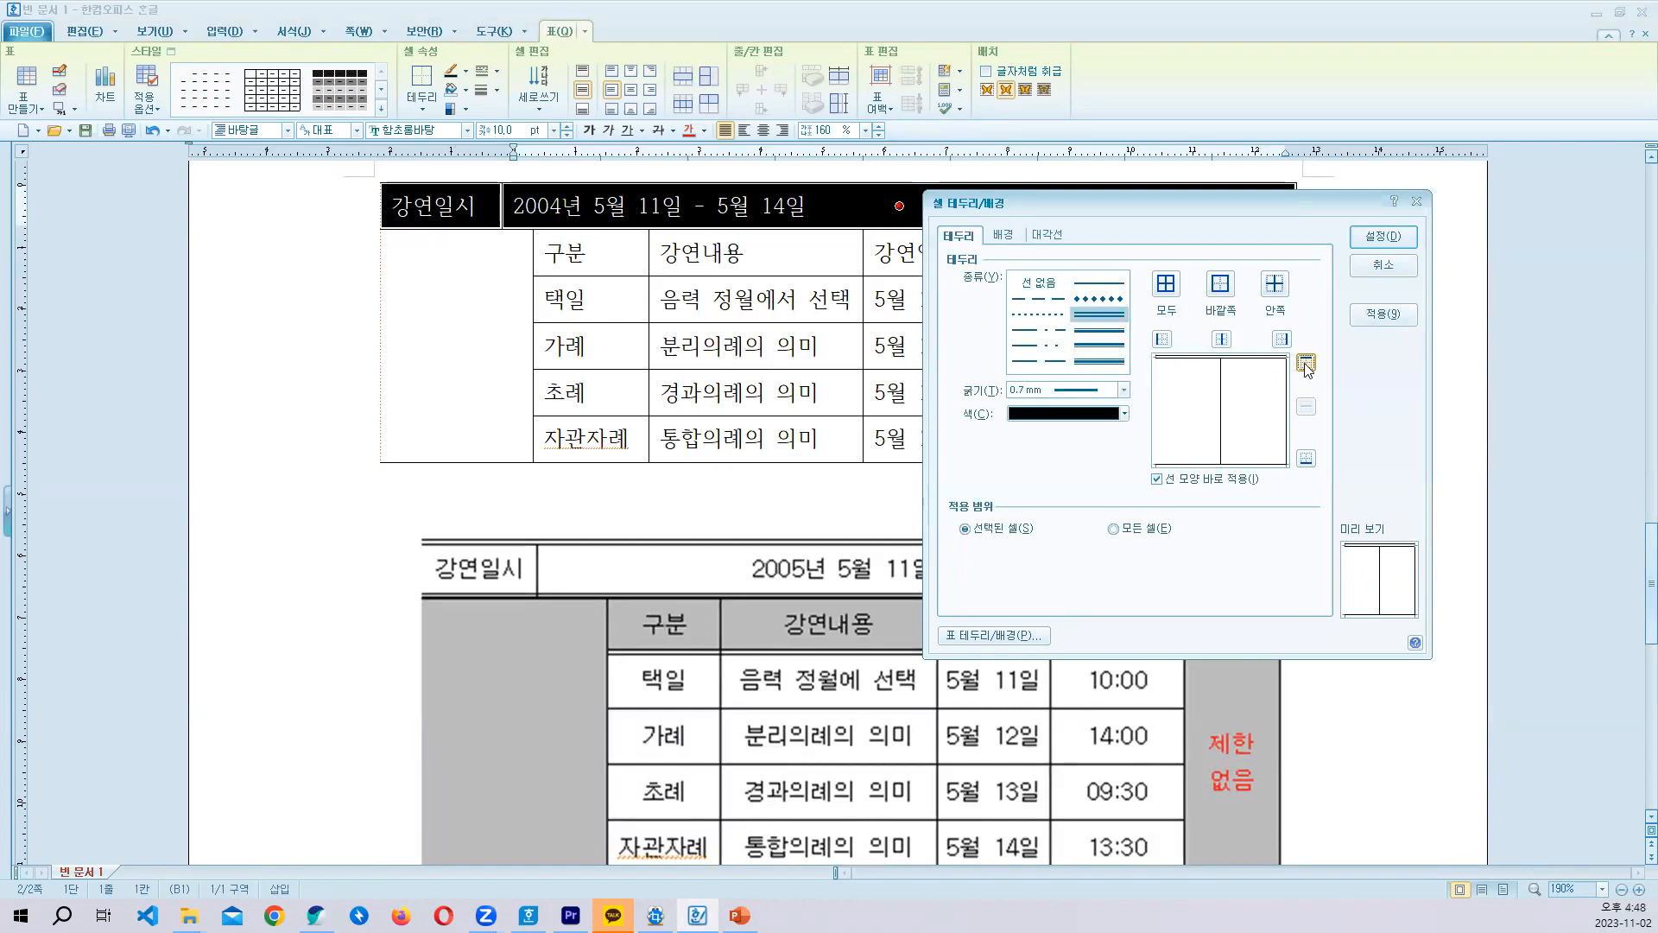
left_click(1306, 364)
left_click(1306, 458)
left_click(1100, 330)
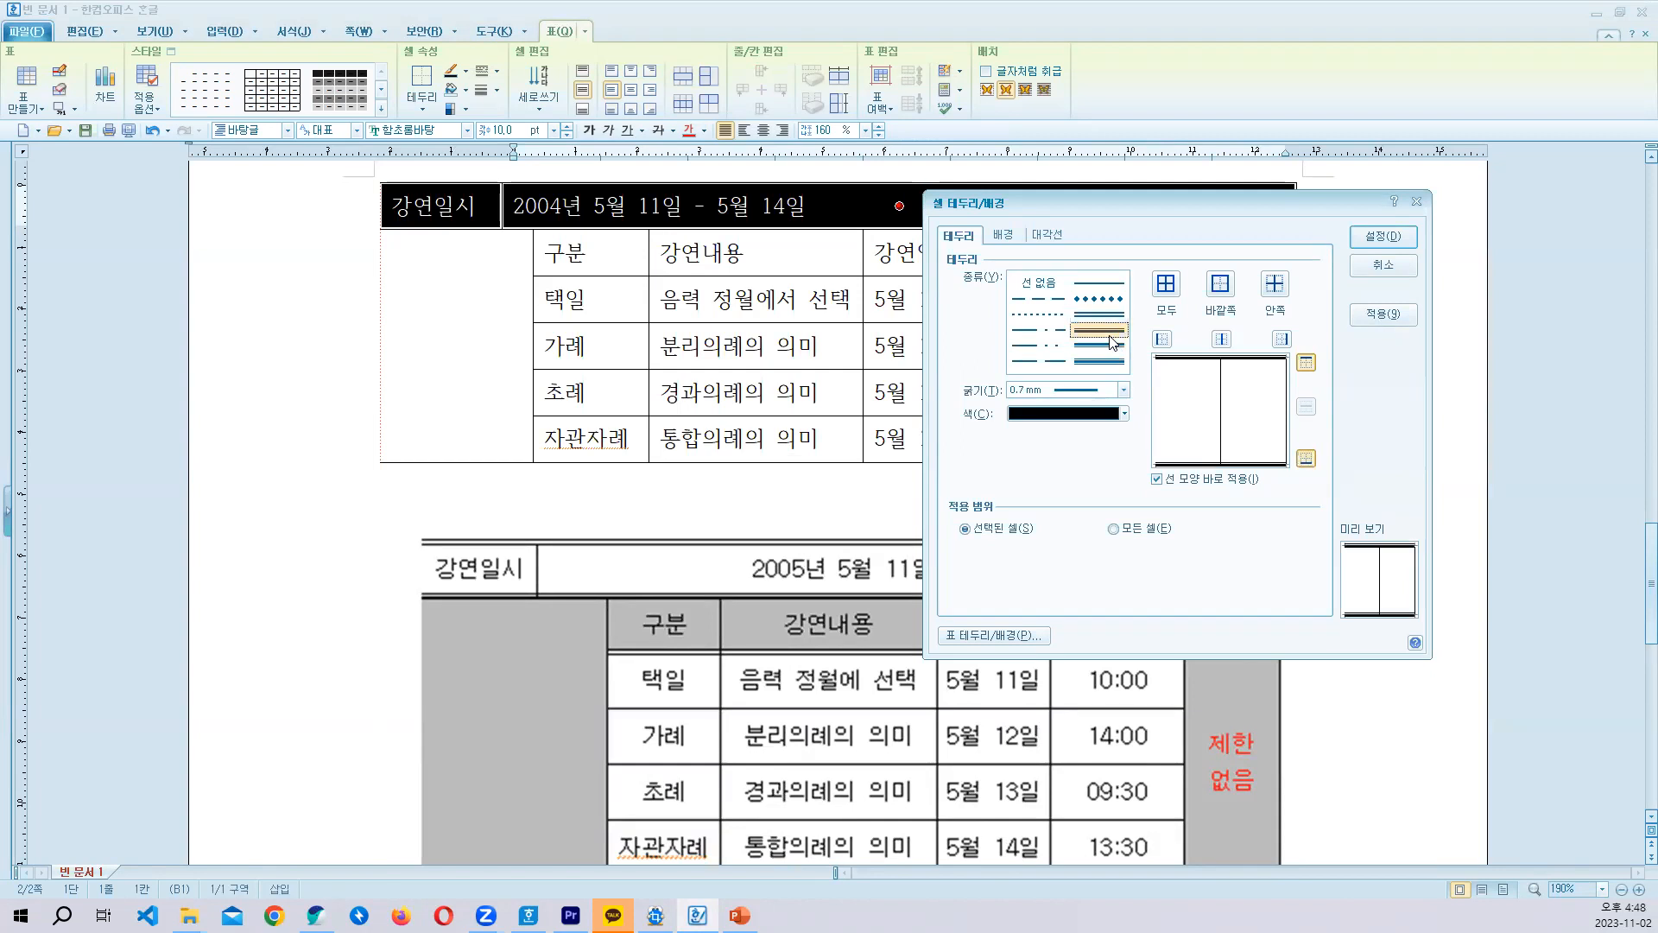
left_click(1306, 364)
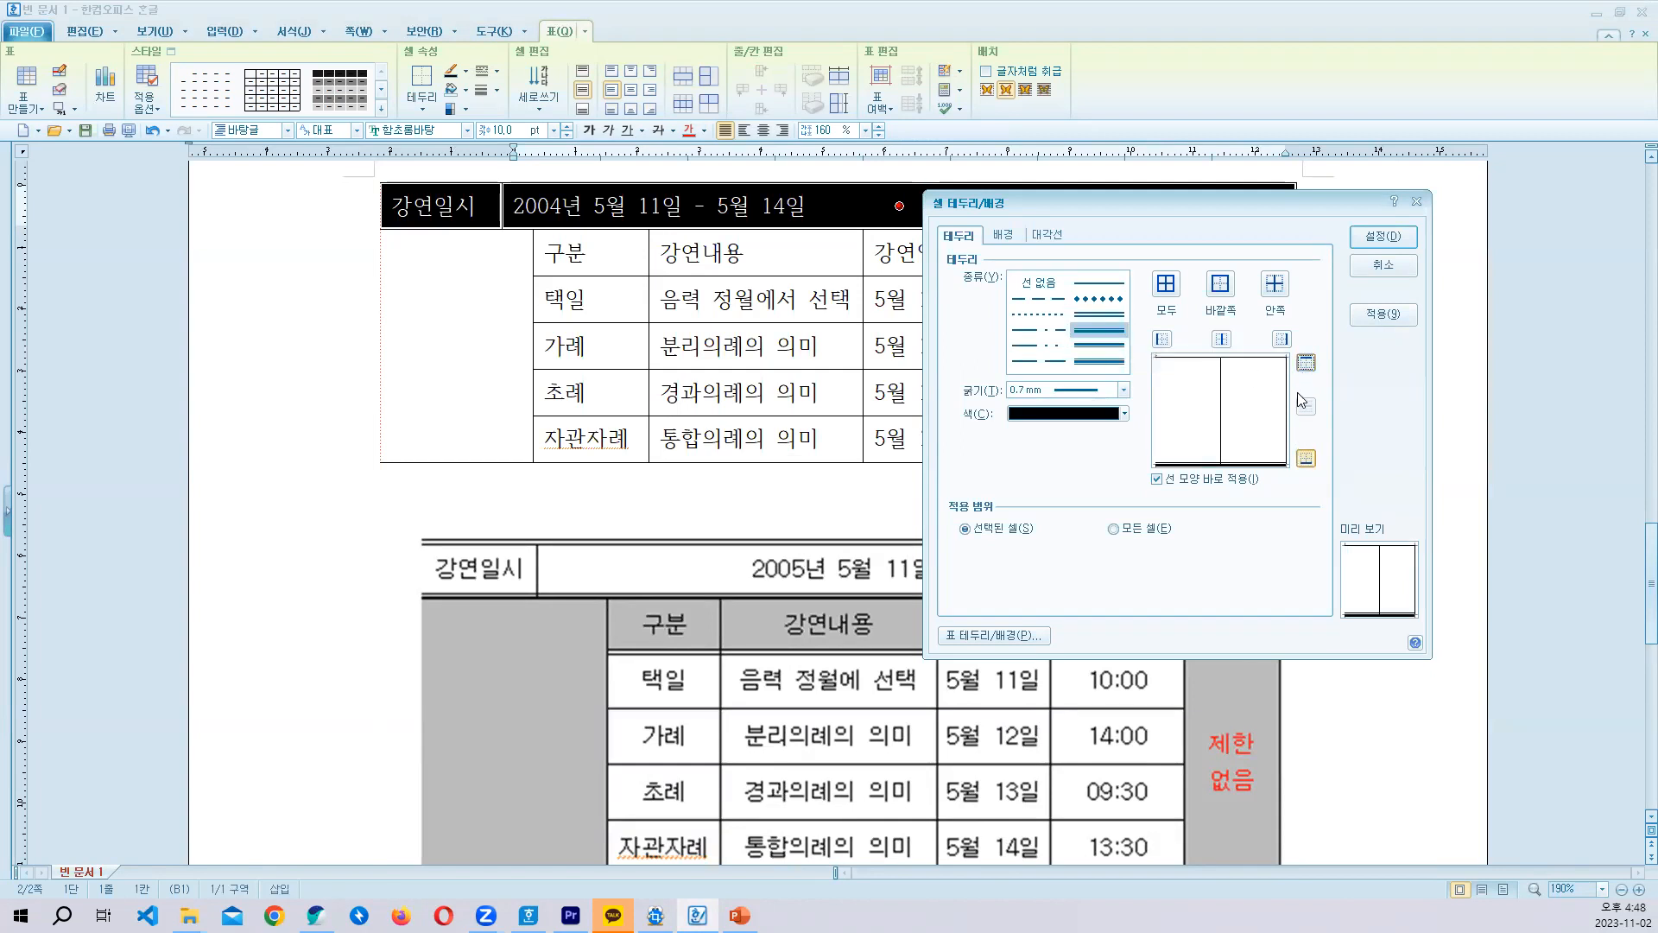
left_click(1380, 266)
- Apply a 0.5 mm double line to the top border of the 강연일시 row
left_click(464, 207)
left_click(763, 205)
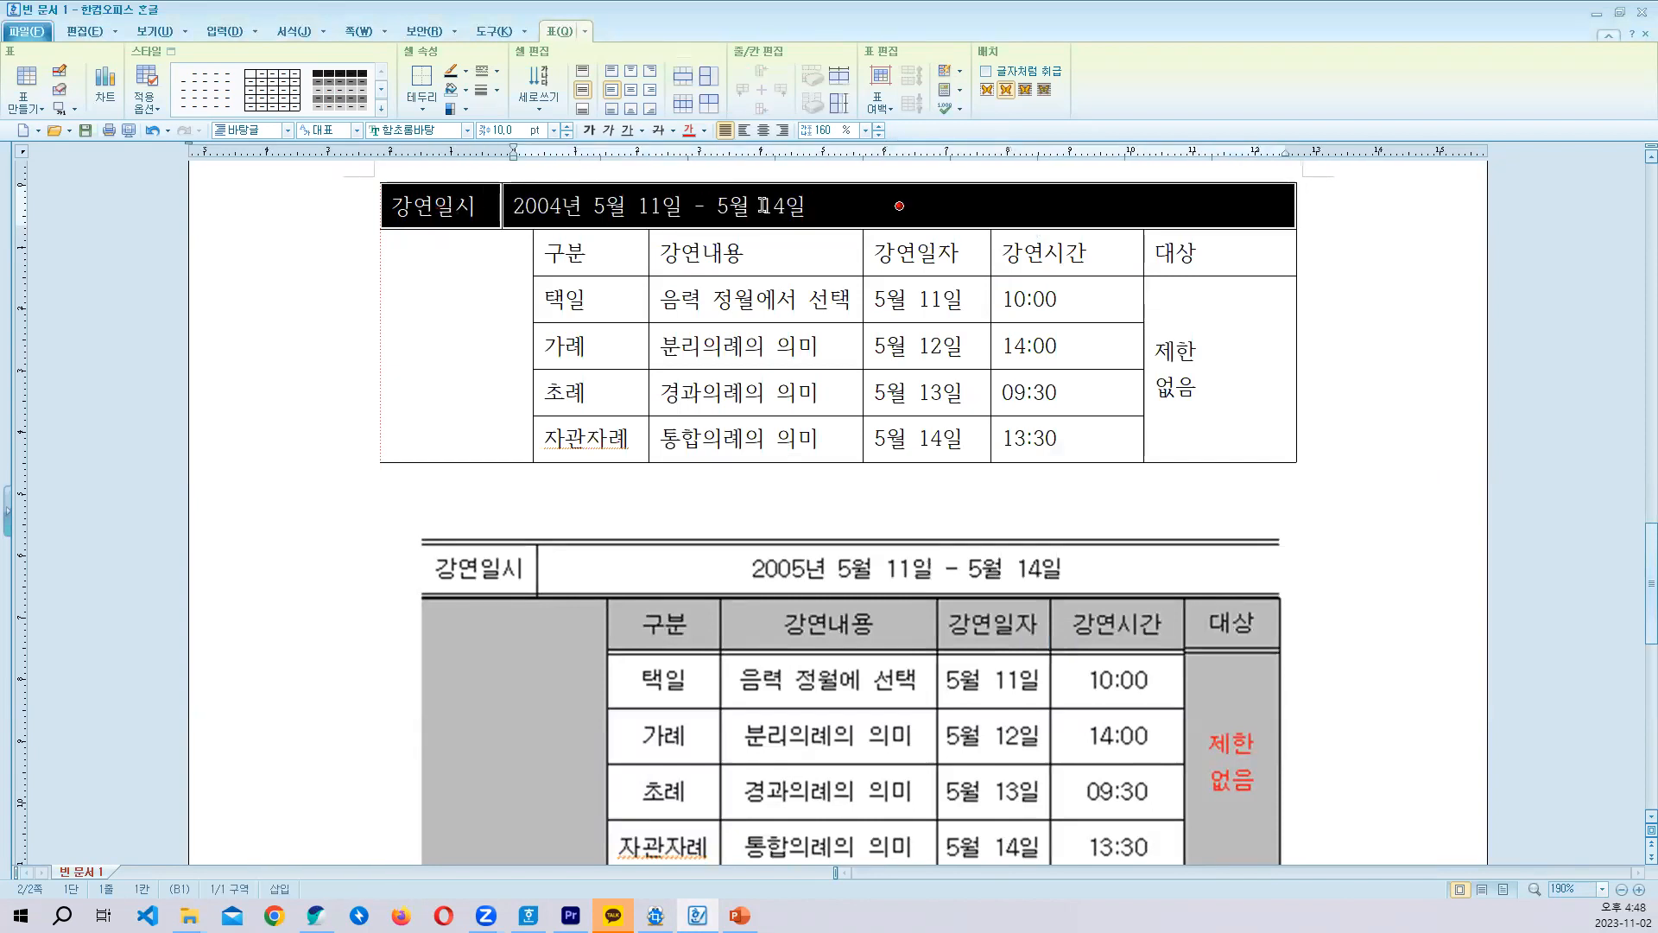
key("l")
left_click(768, 342)
left_click(961, 393)
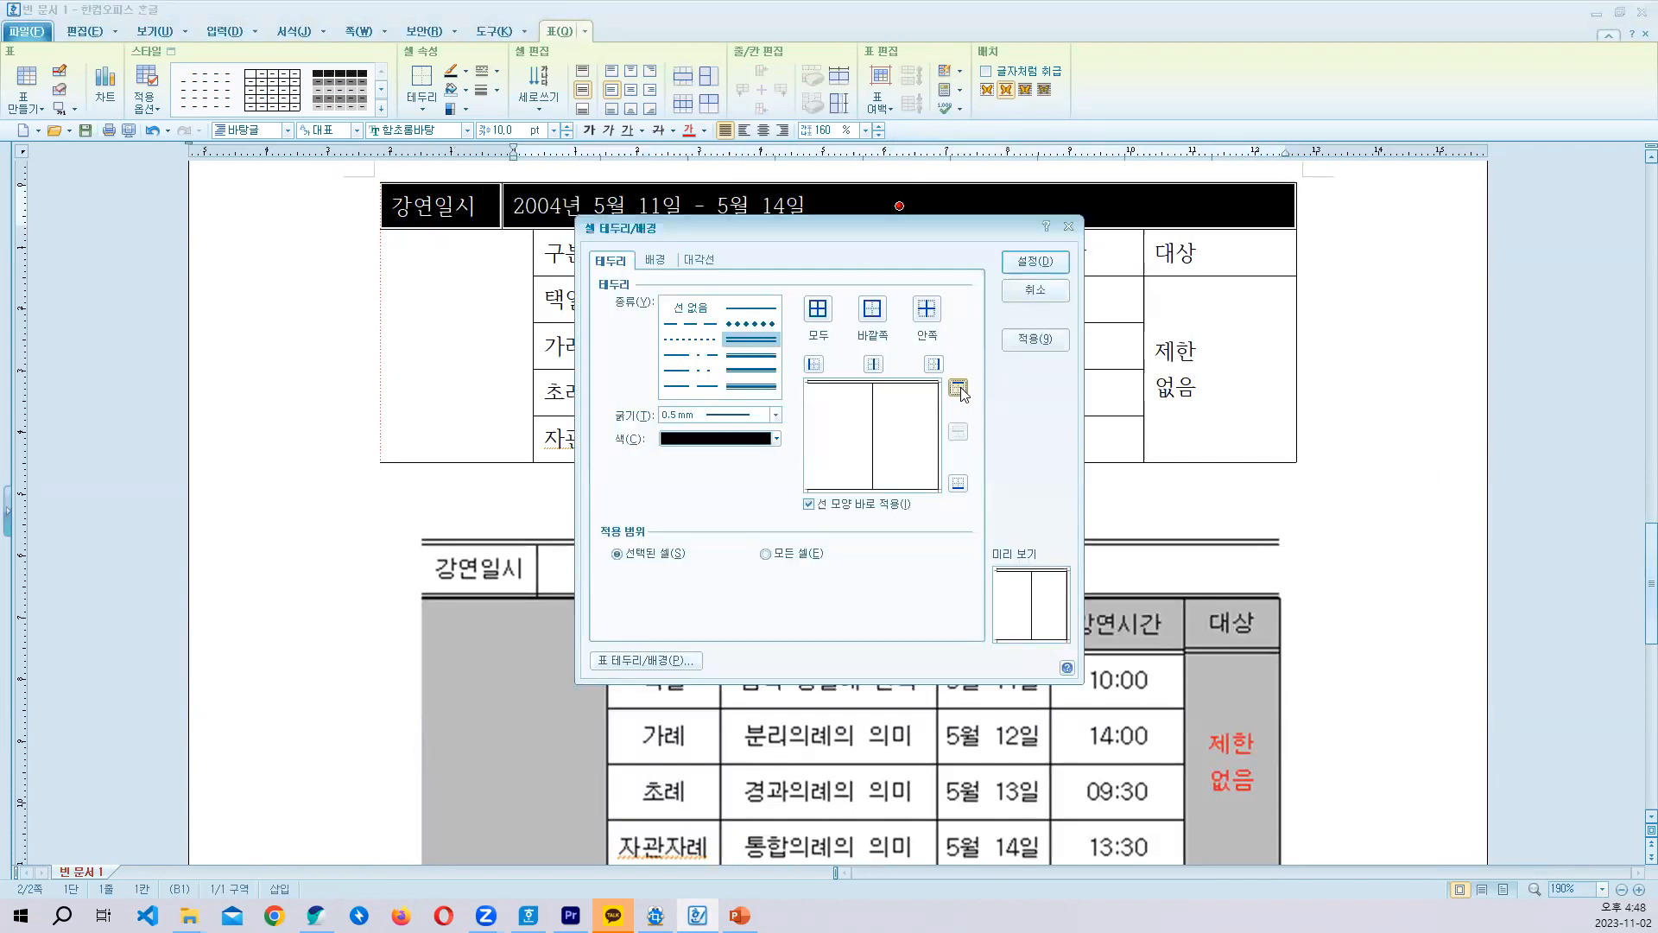
left_click(1033, 272)
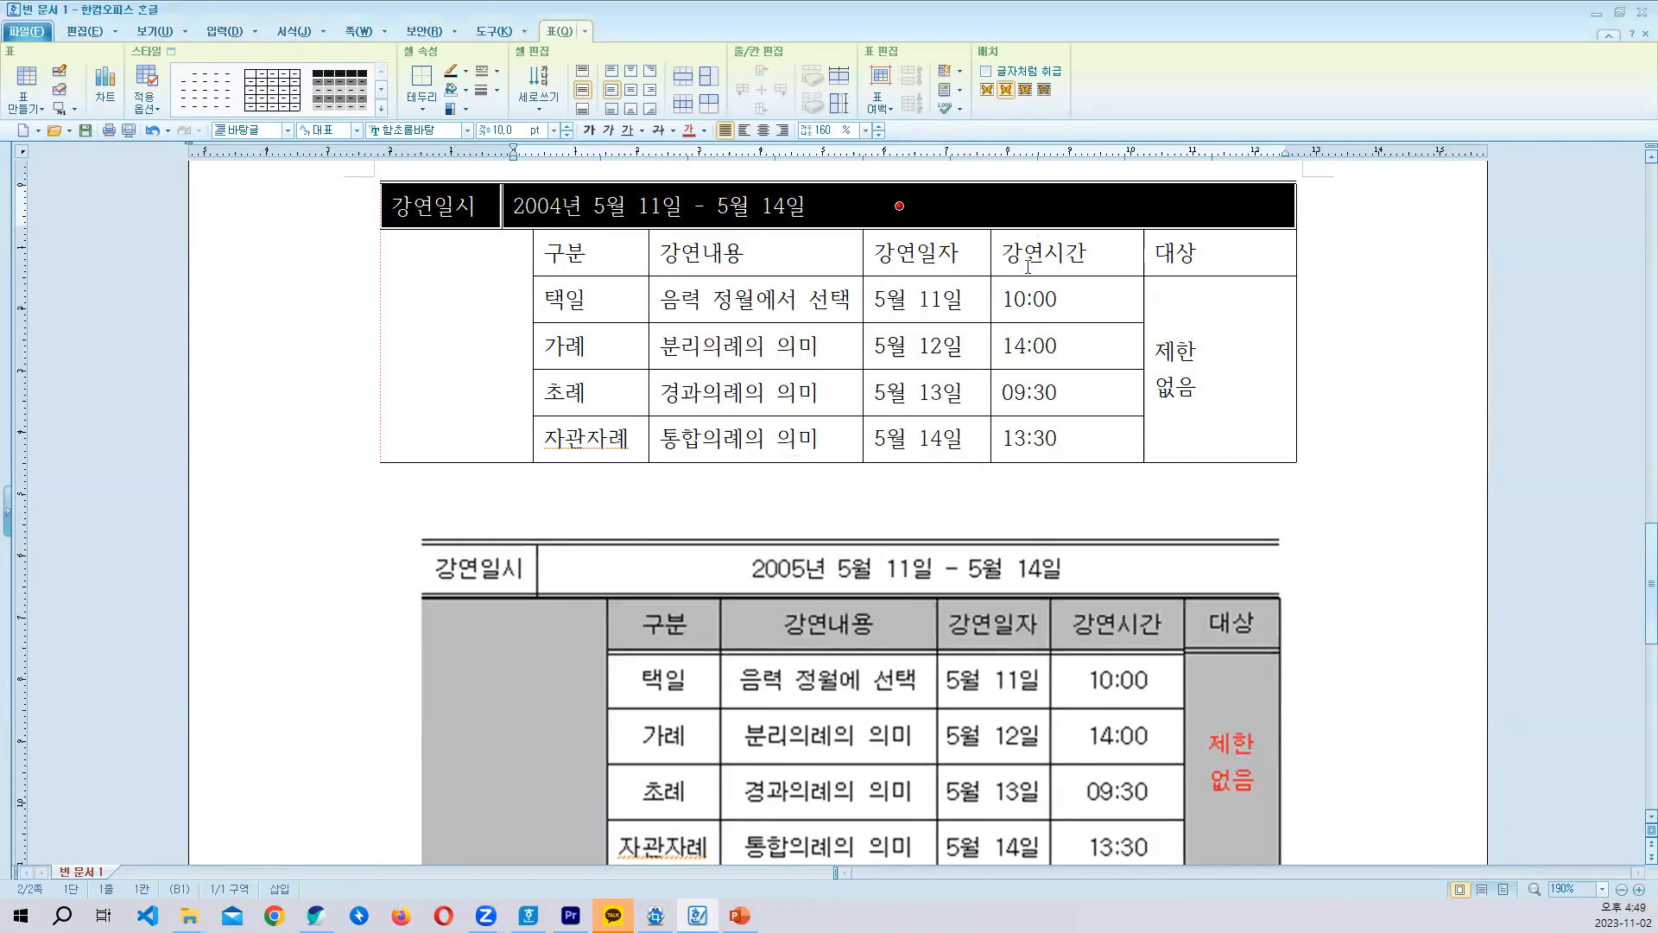
- Apply a 0.7 mm thick-and-thin double line to the bottom border of the 강연일시 row
key("l")
left_click(751, 371)
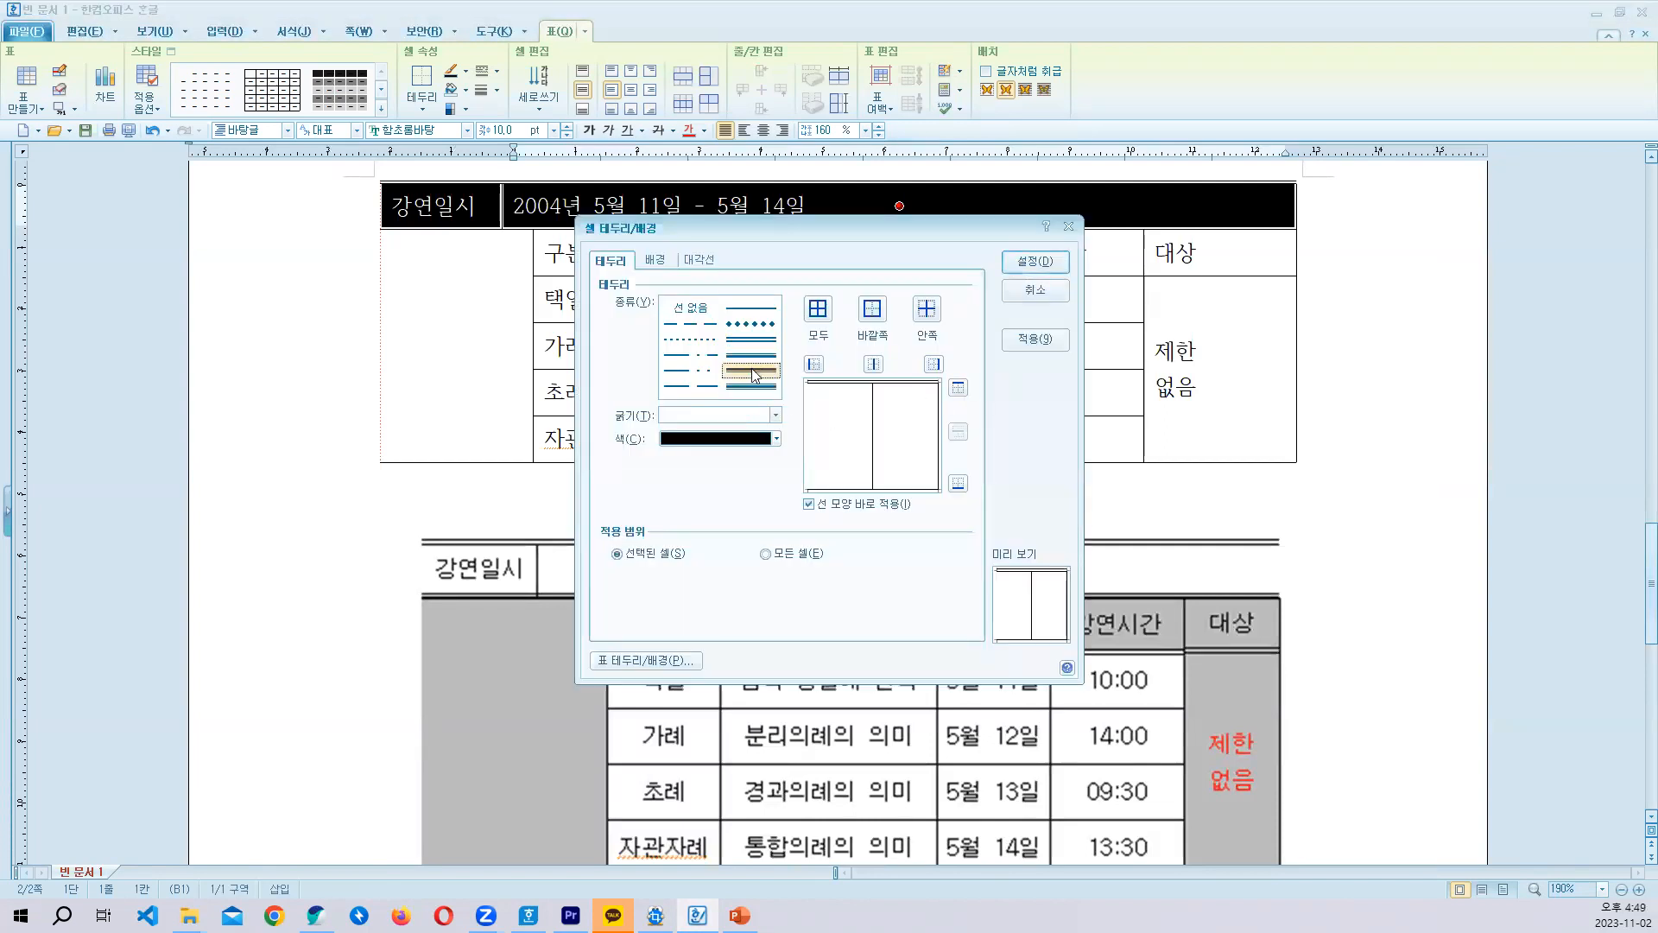
left_click(751, 355)
left_click(958, 483)
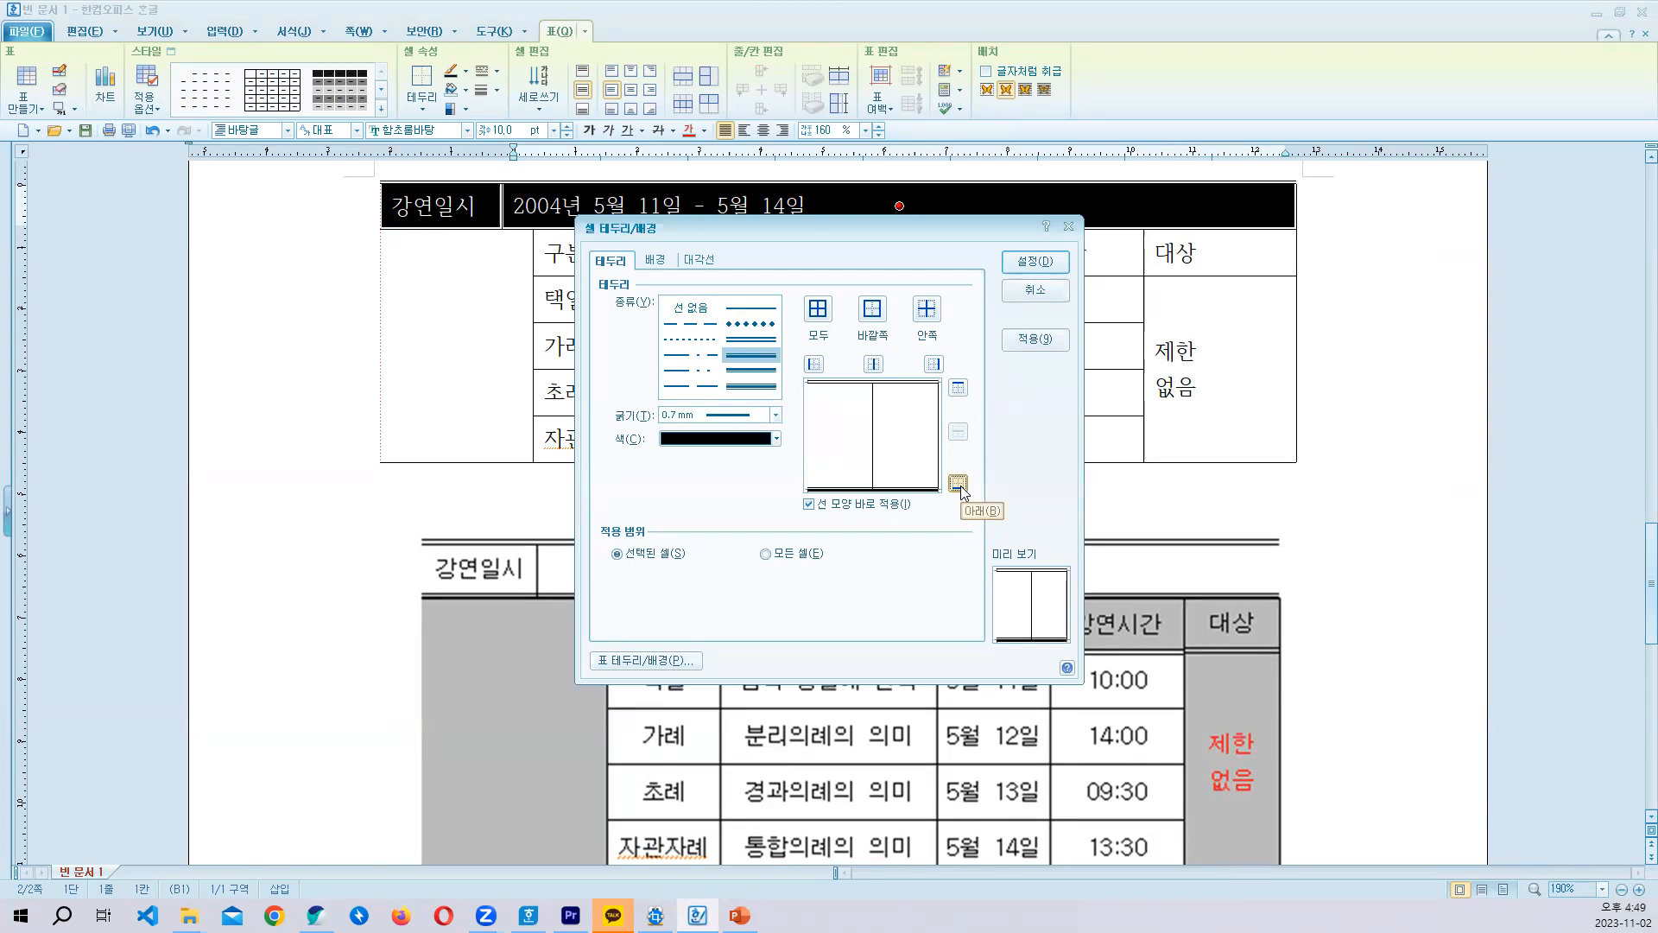
left_click(1033, 260)
left_click(1068, 346)
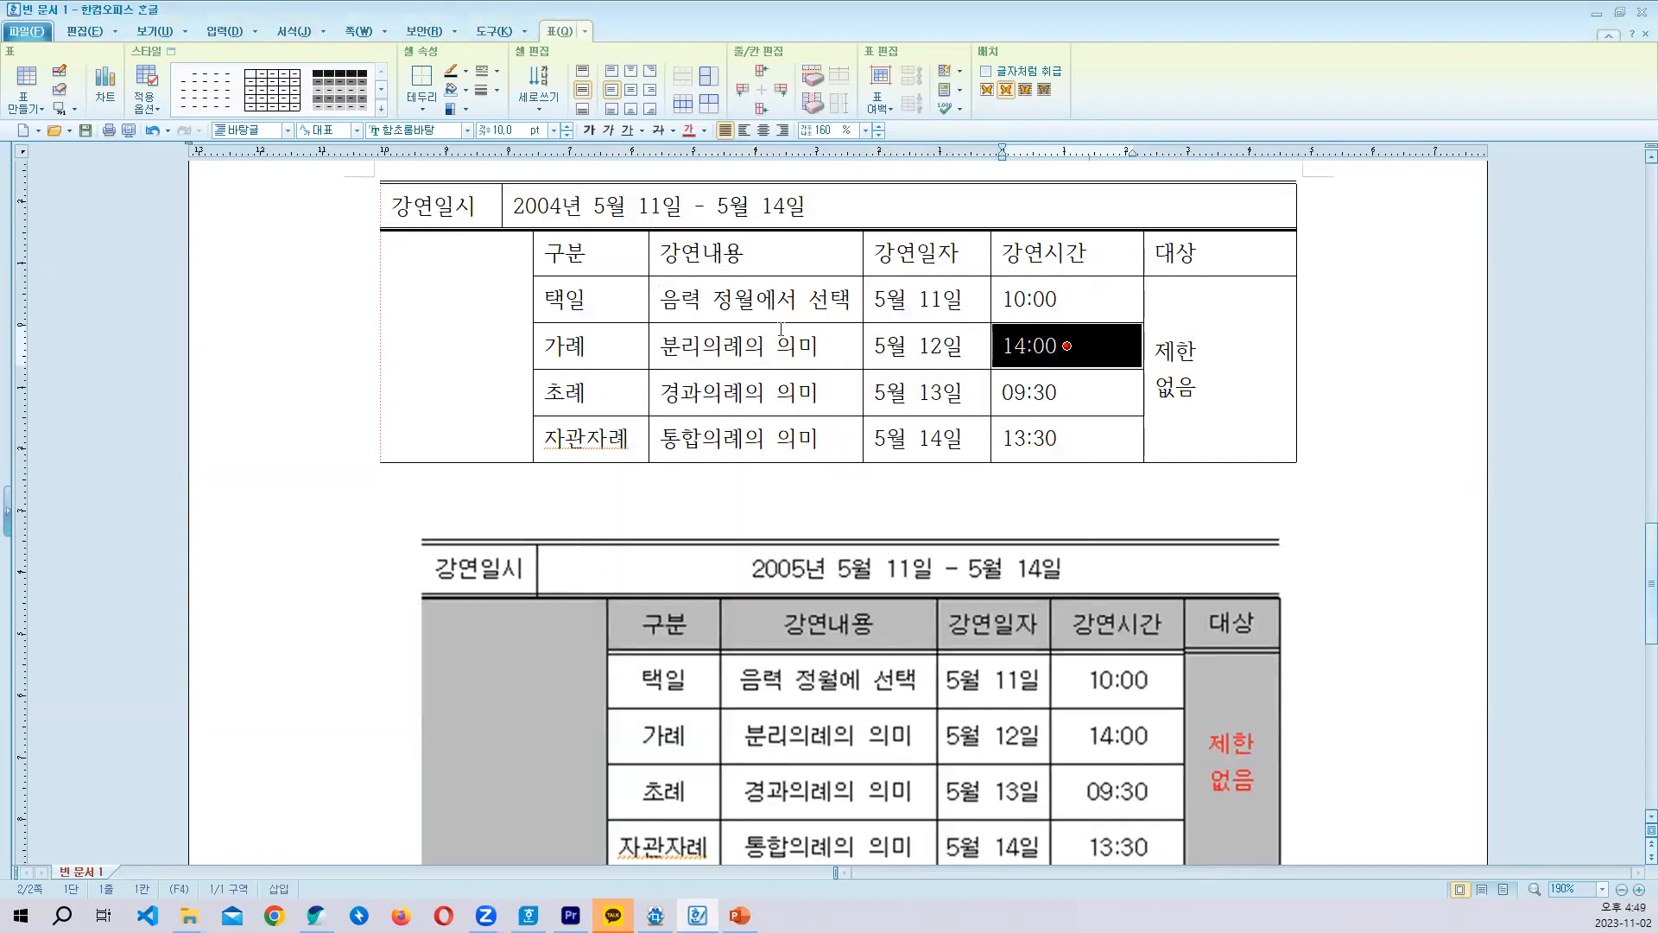
- Apply a 0.5 mm double line to the bottom border of the header cells from 구분 to 대상
left_click_drag(600, 261, 1166, 256)
key("l")
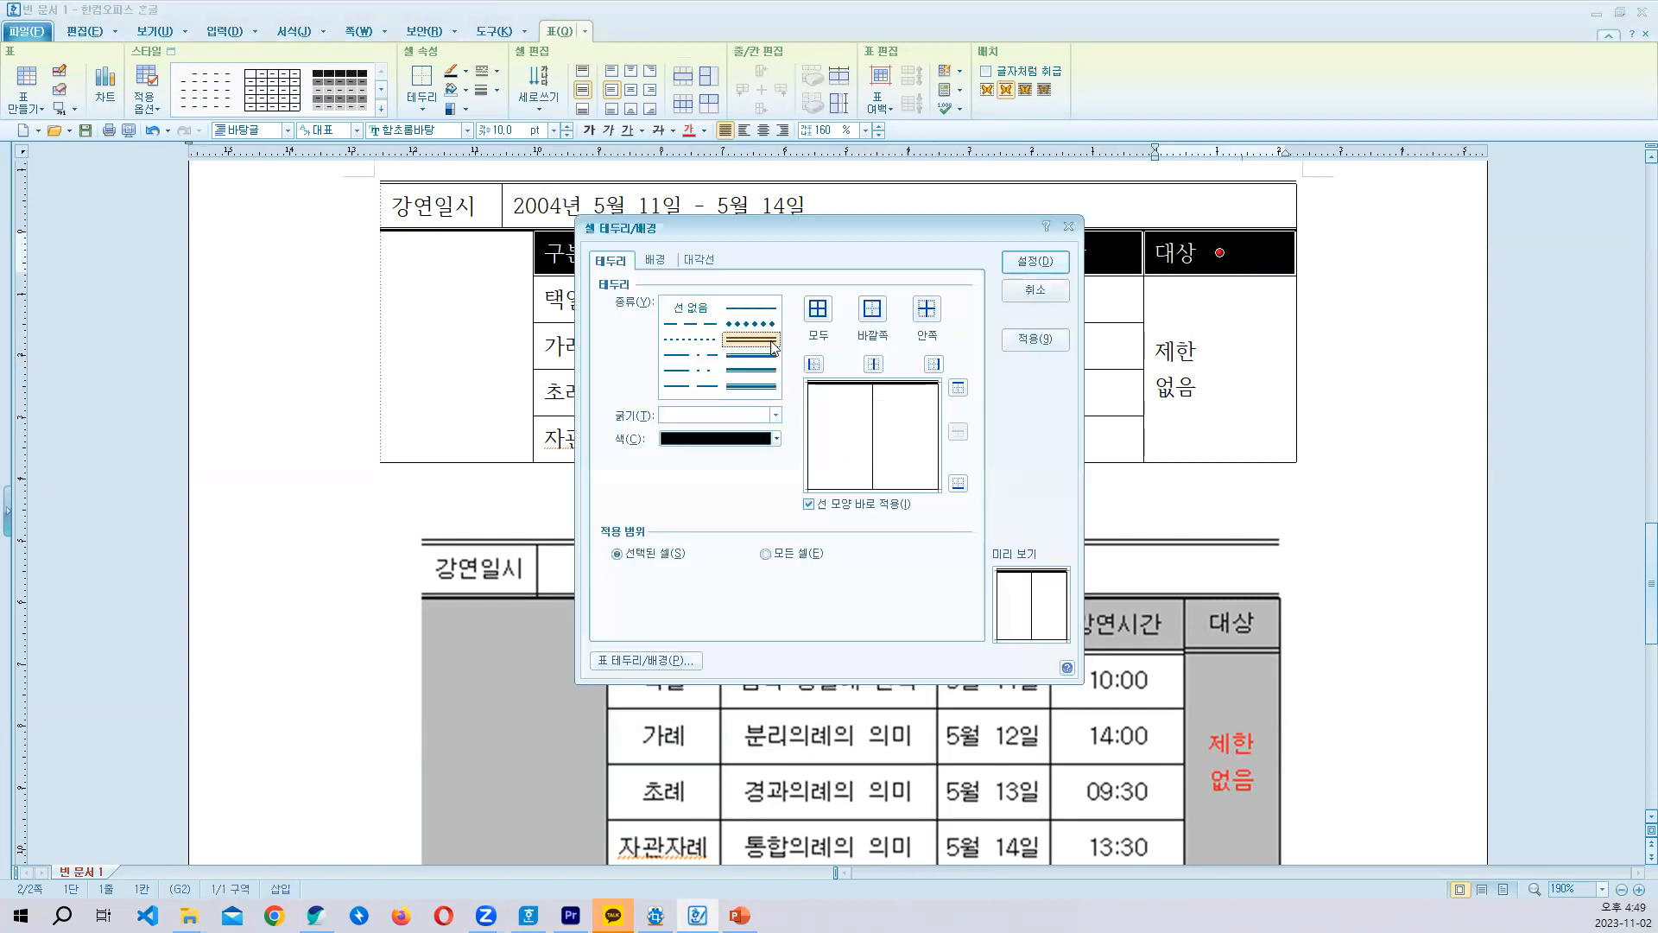
left_click(958, 482)
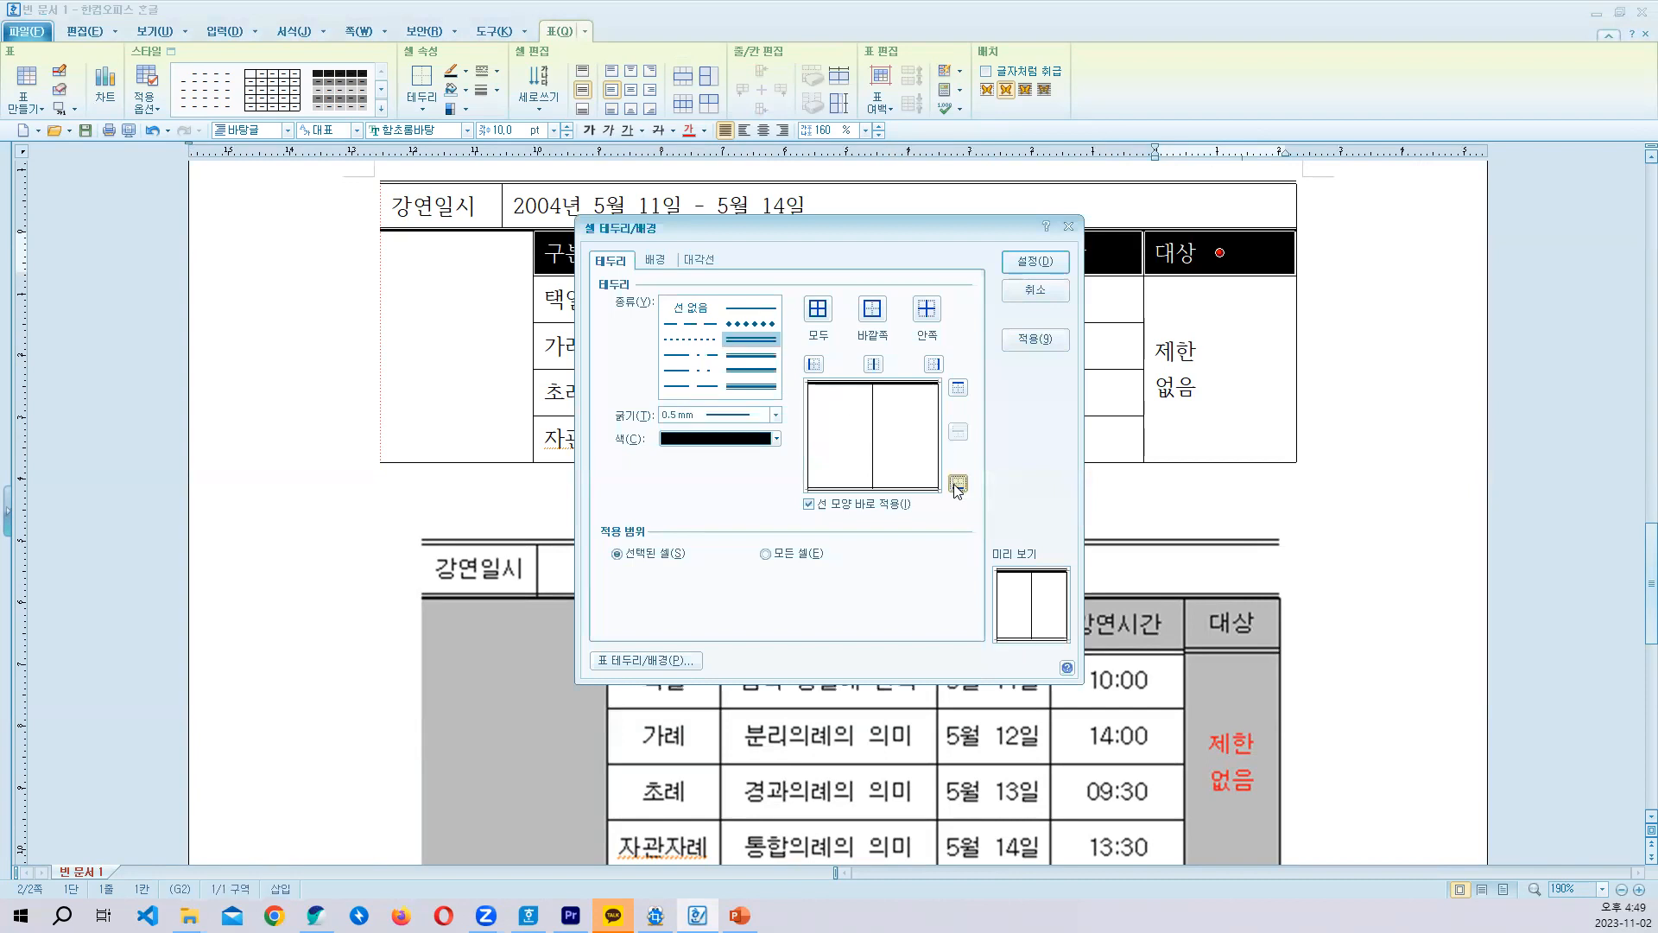
left_click(1034, 271)
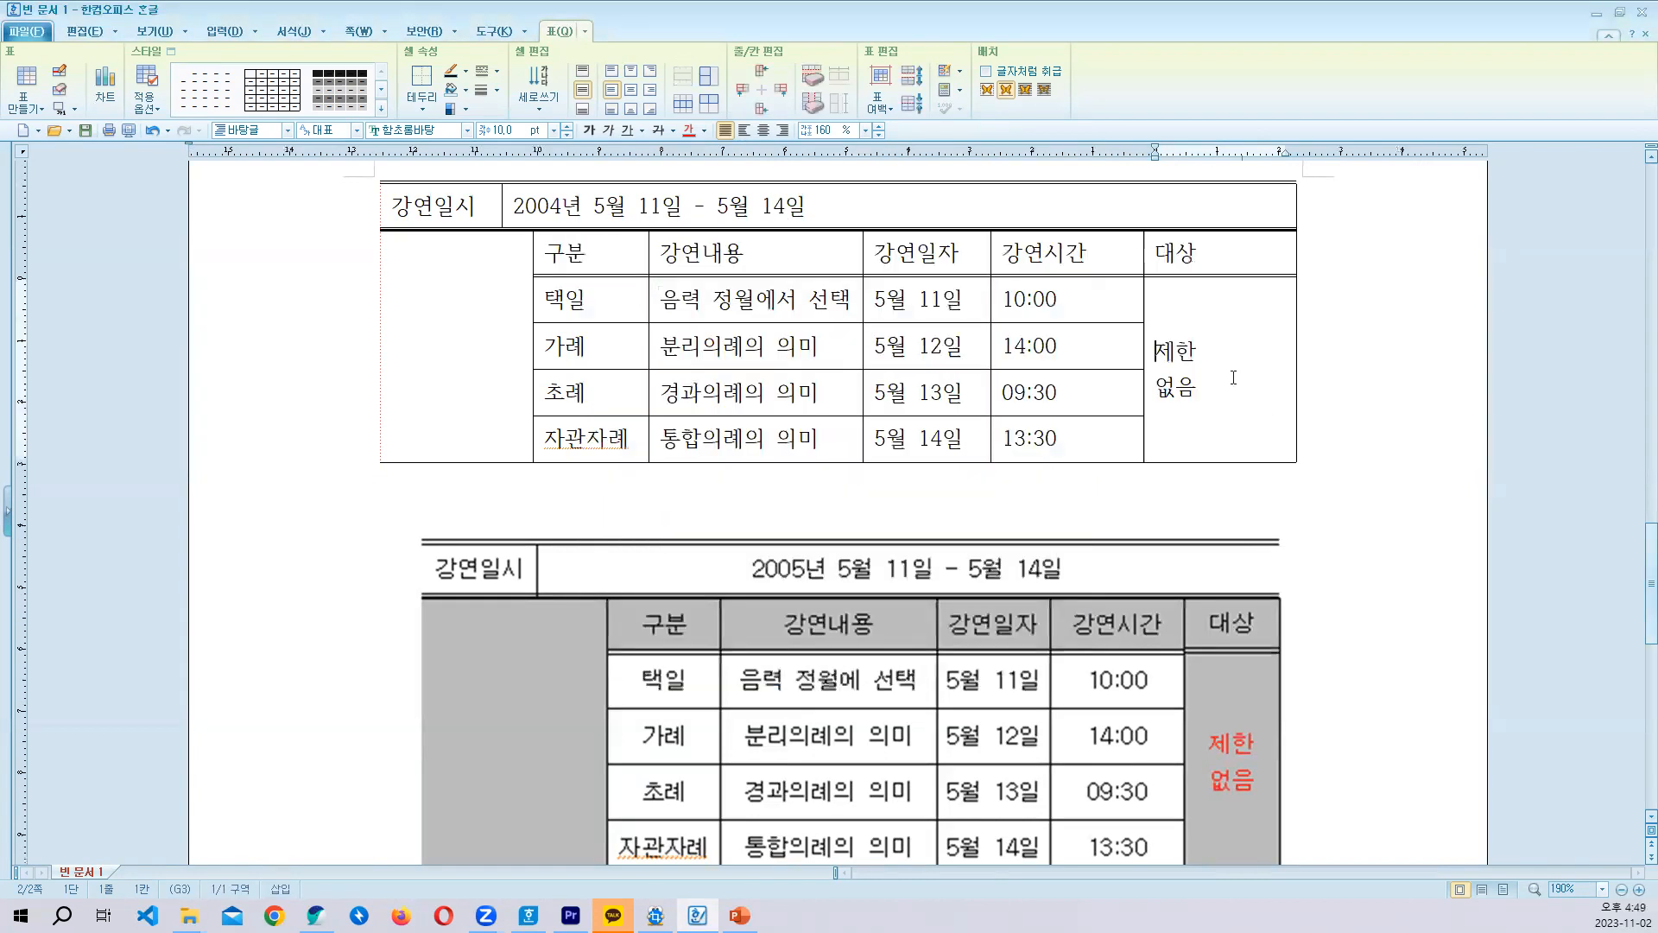
left_click_drag(1233, 373, 1132, 424)
scroll(897, 406, "down", 2)
scroll(518, 277, "up", 2)
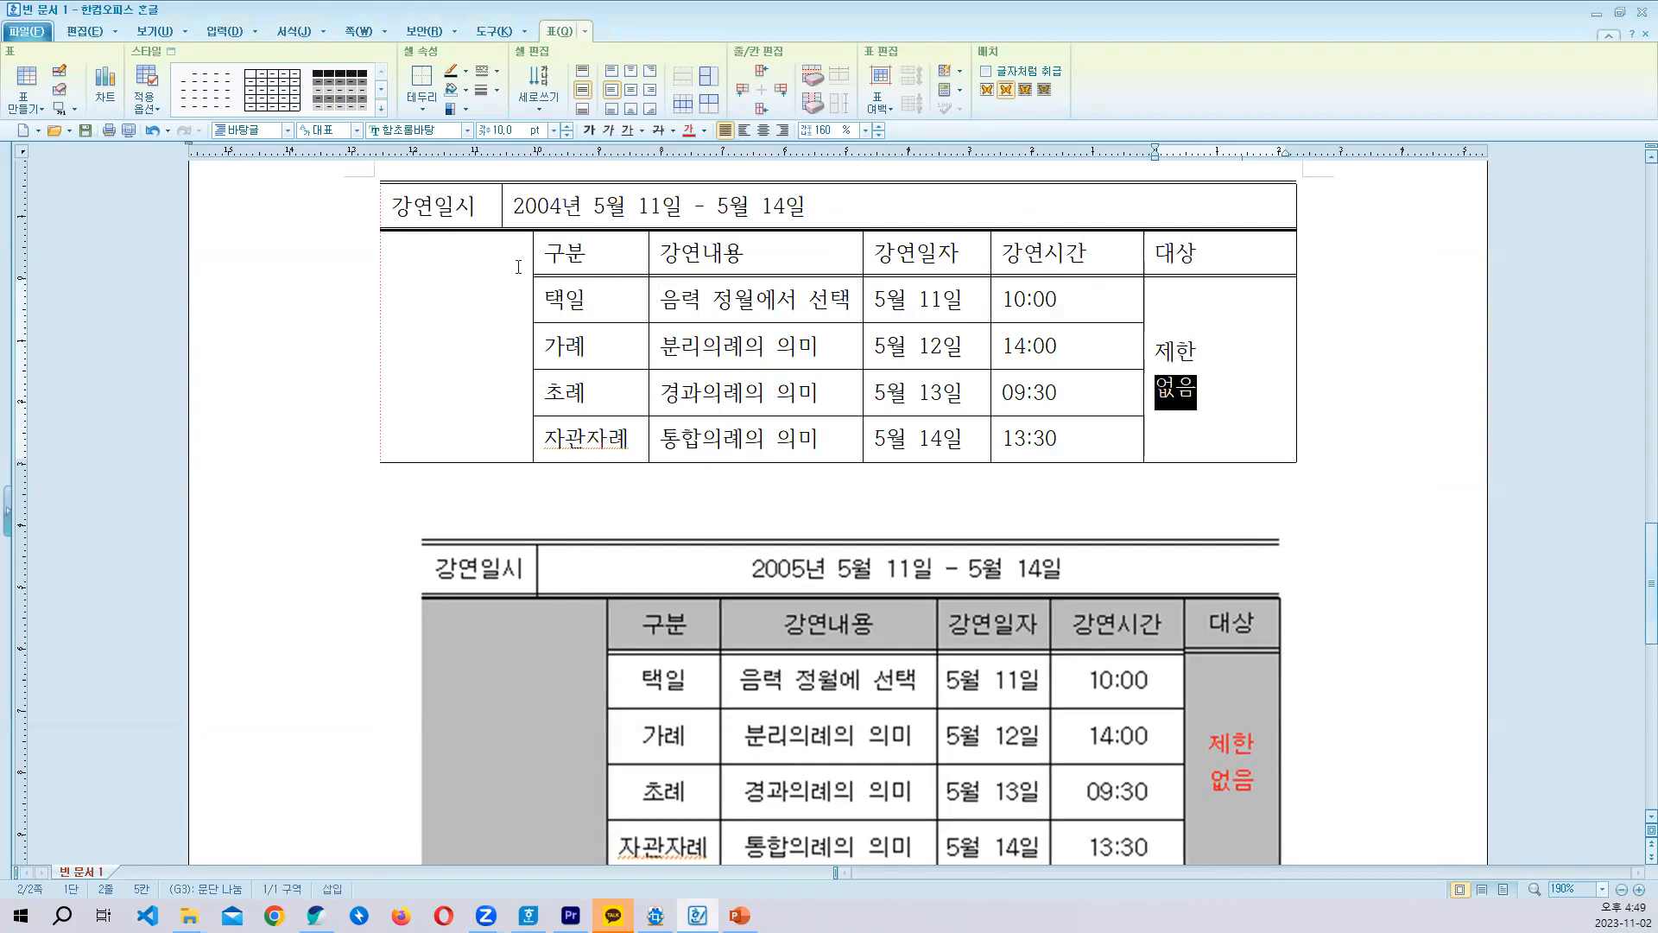
- Center the text horizontally in every cell of the lecture schedule table
left_click_drag(430, 210, 1220, 368)
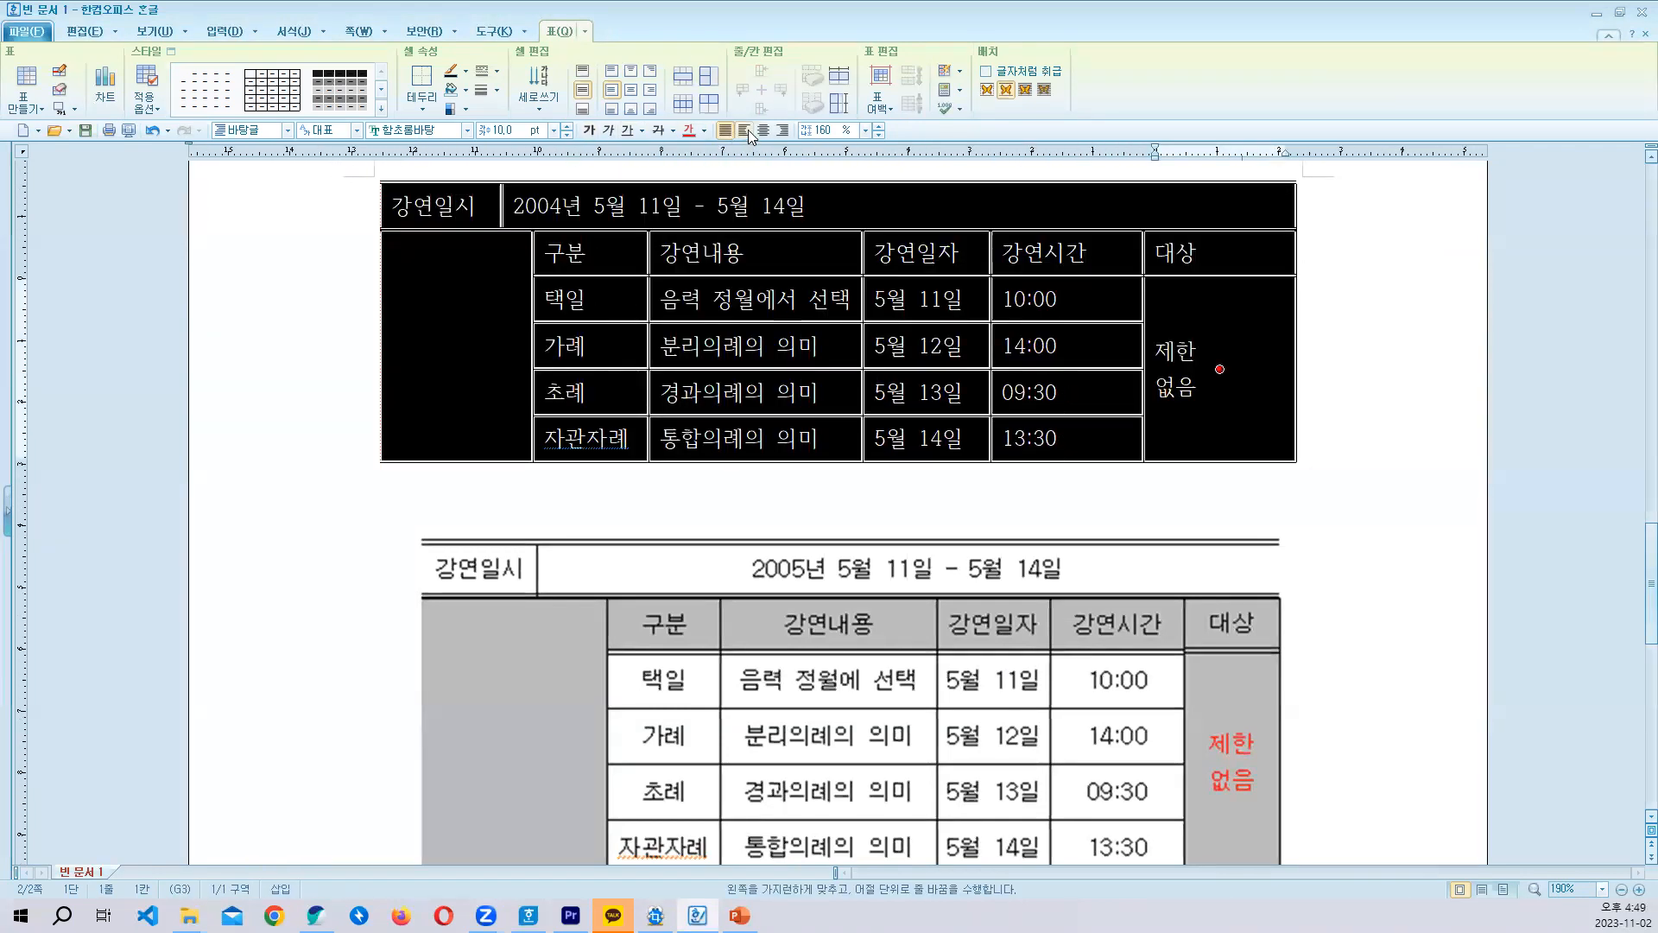
key("ctrl+shift+c")
left_click(858, 268)
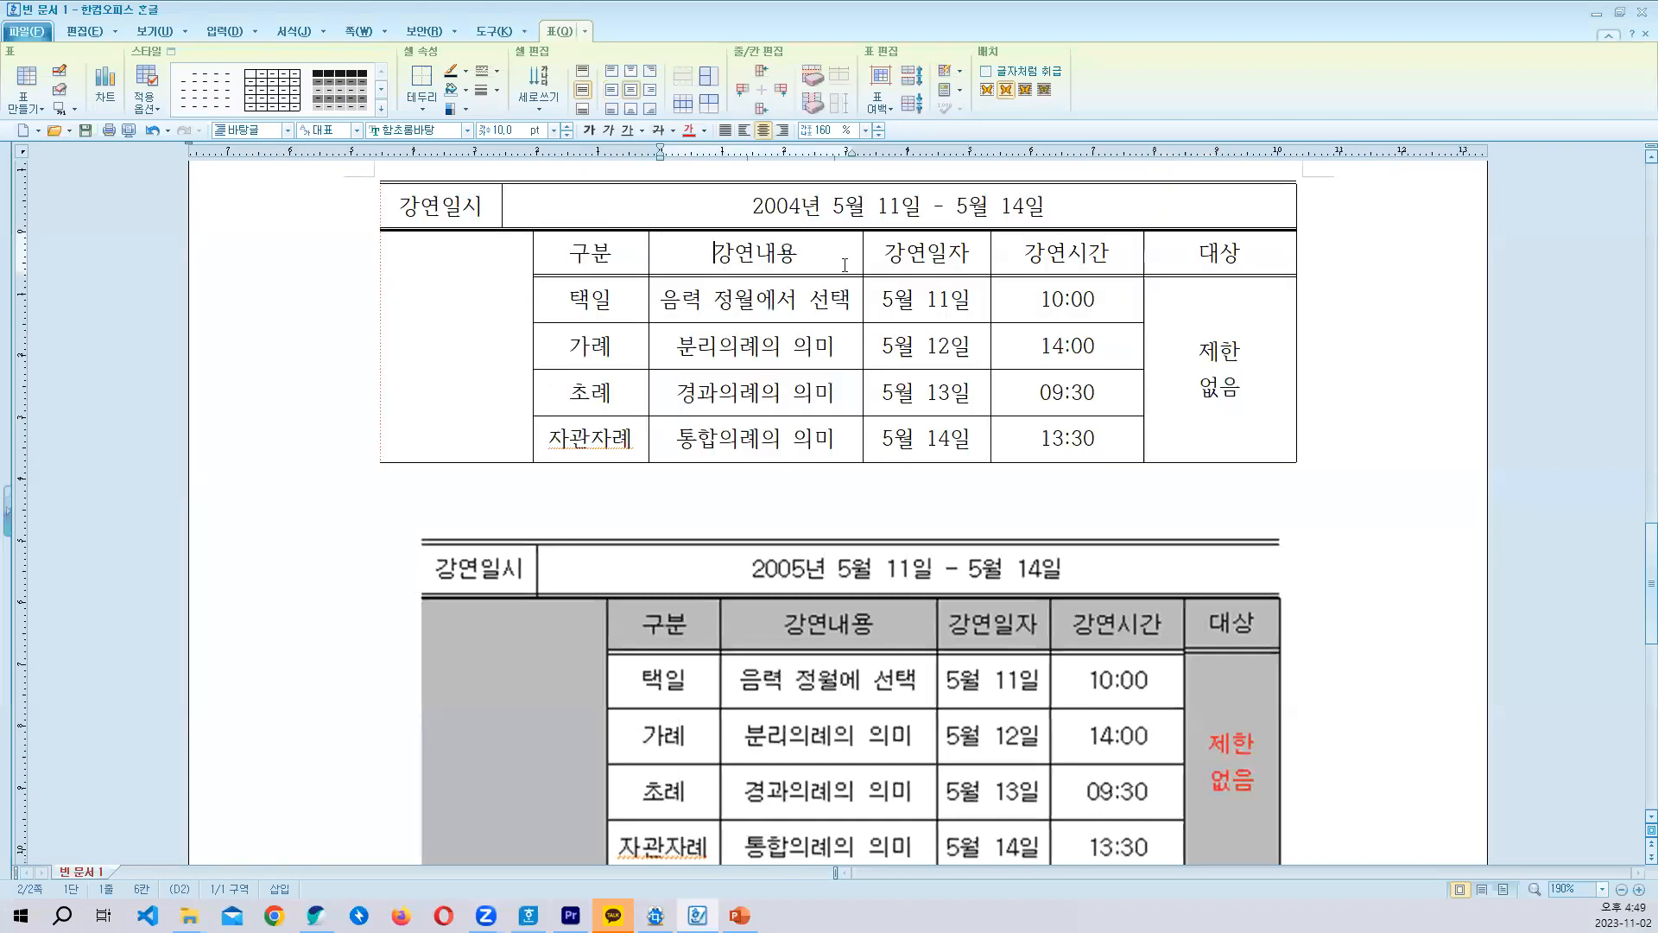
scroll(862, 369, "up", 2)
scroll(862, 370, "down", 2)
scroll(770, 370, "down", 2)
scroll(771, 370, "up", 2)
left_click_drag(613, 266, 1164, 257)
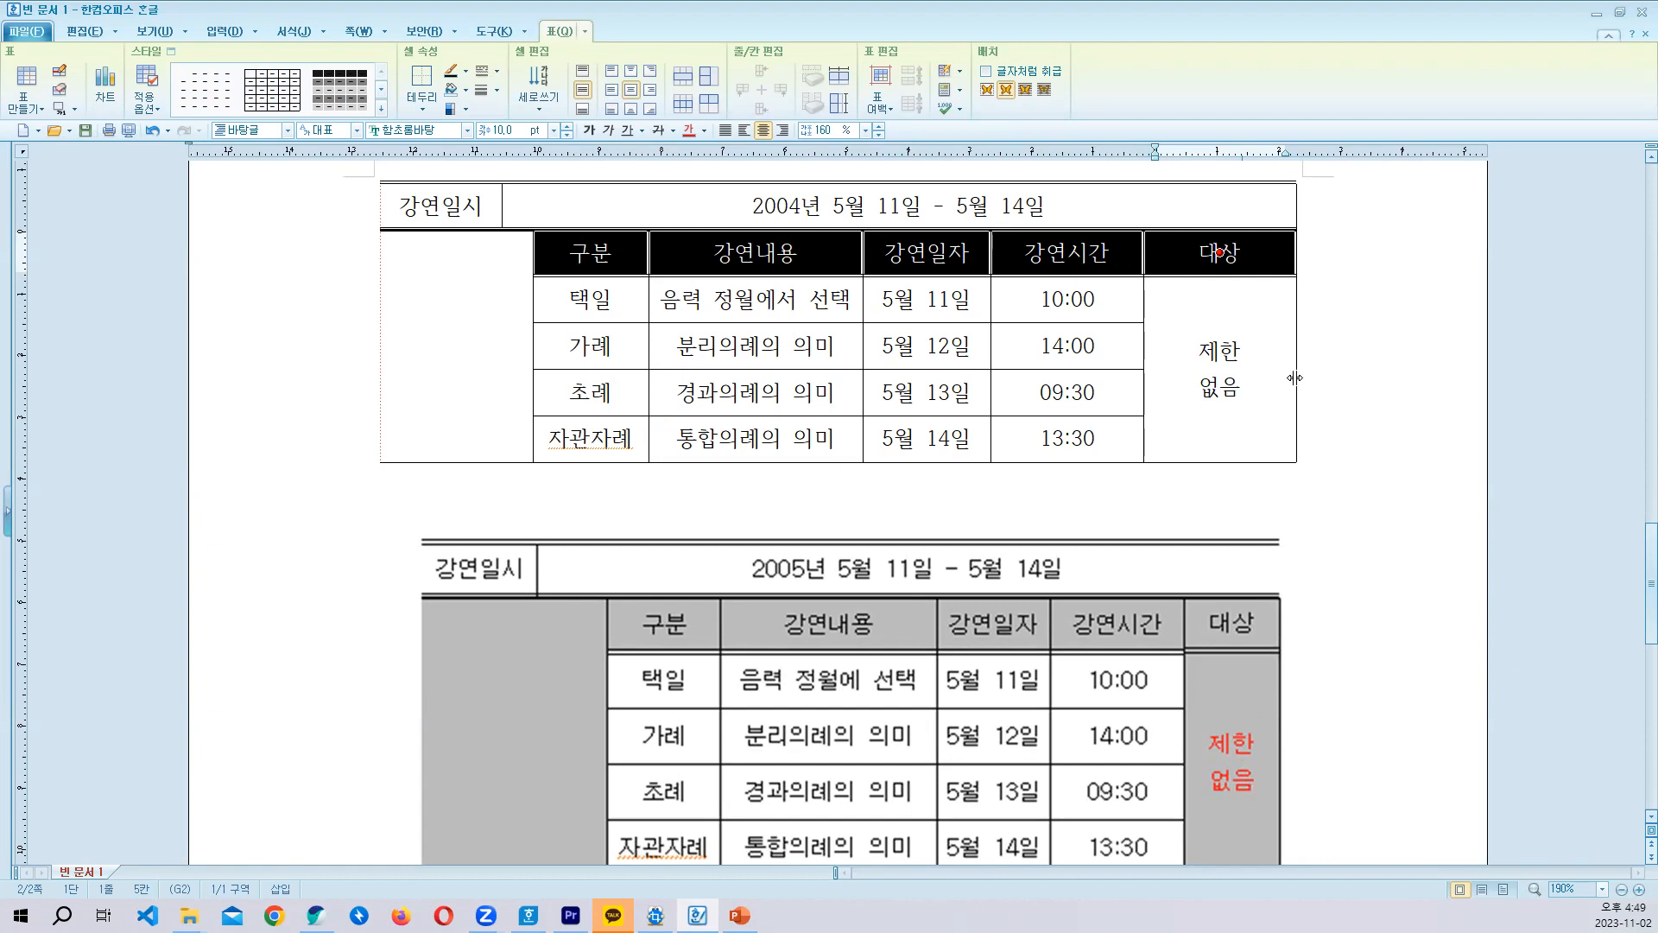
left_click_drag(617, 253, 1154, 256)
scroll(1154, 255, "down", 2)
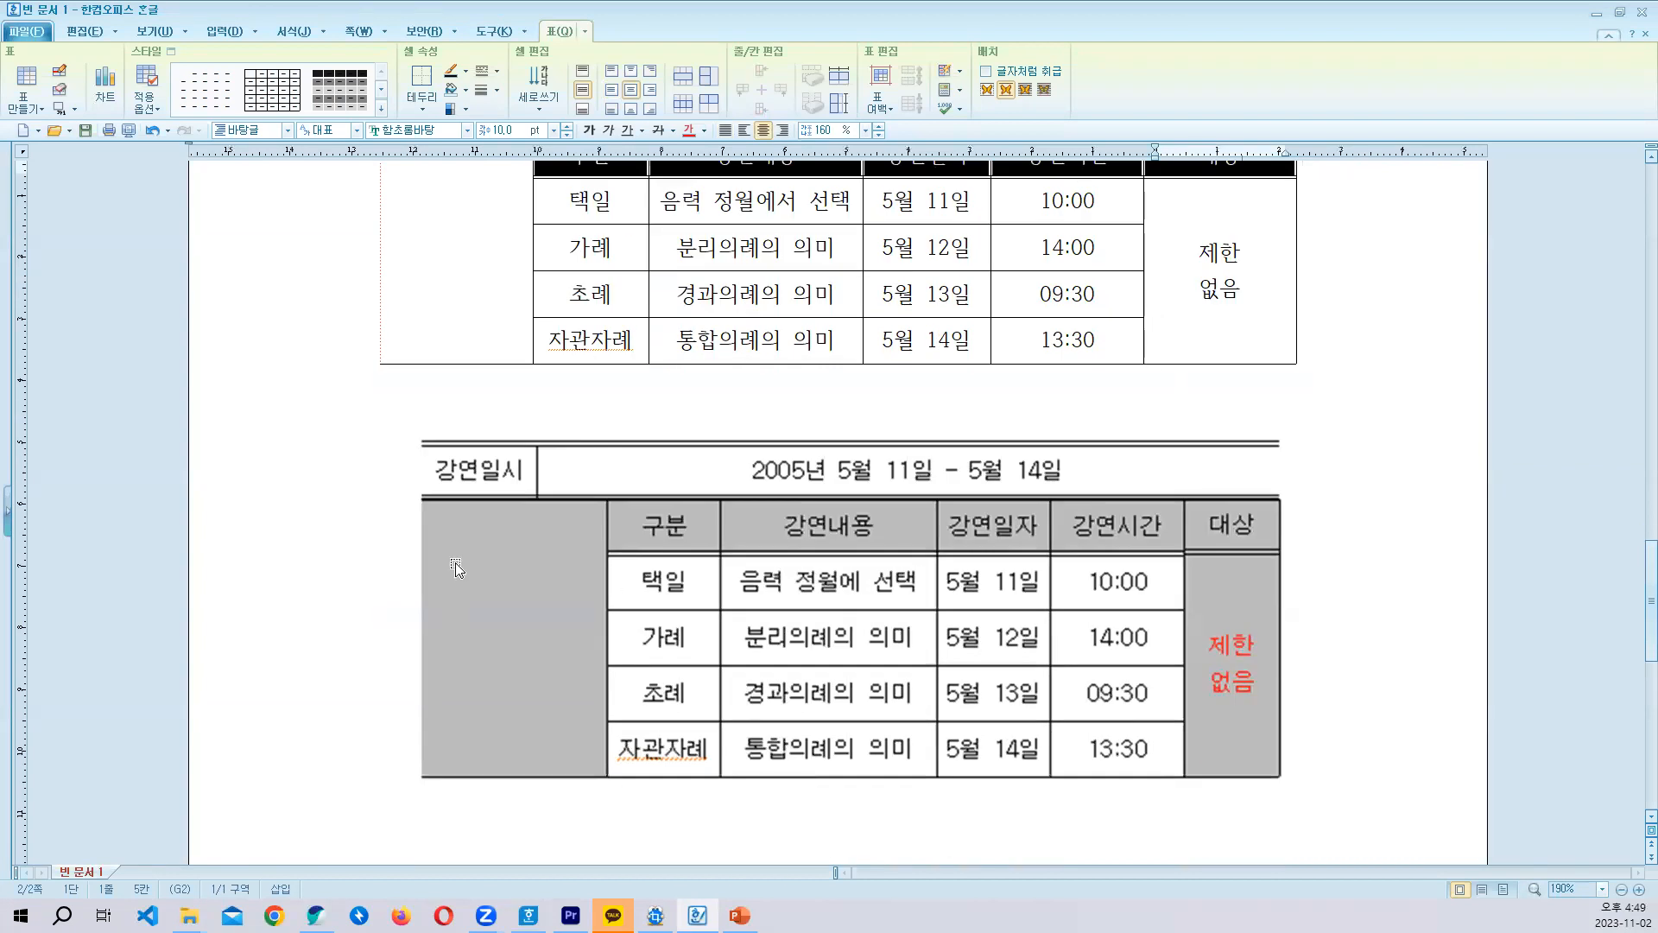
scroll(1183, 698, "up", 4)
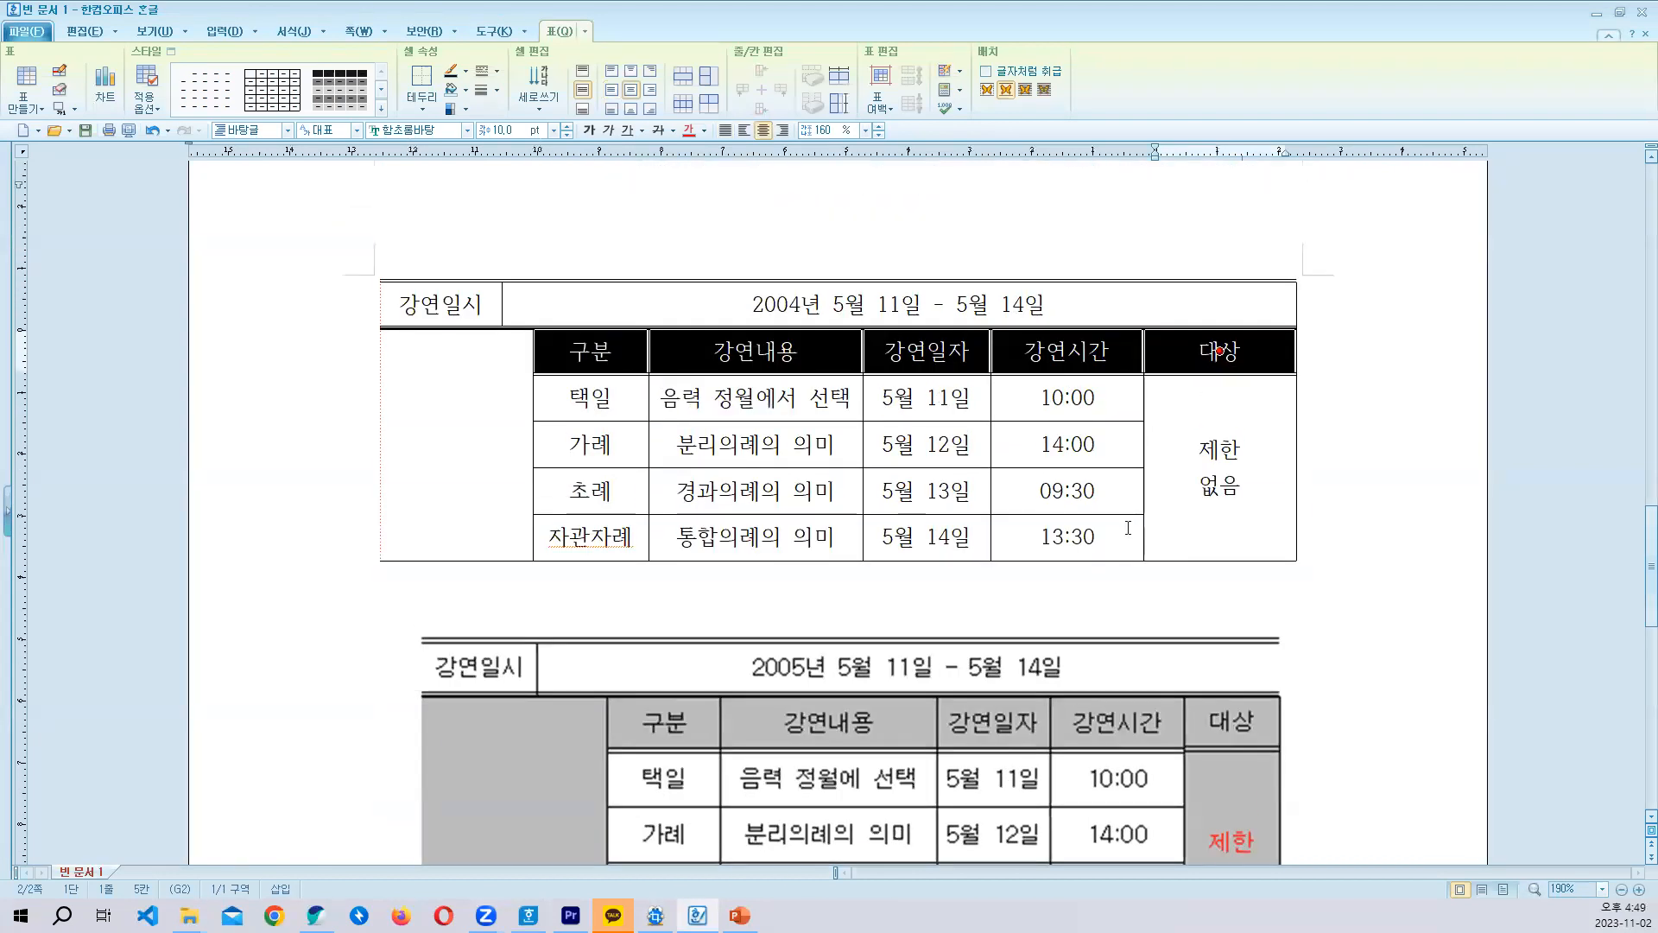
left_click(1226, 482, "ctrl")
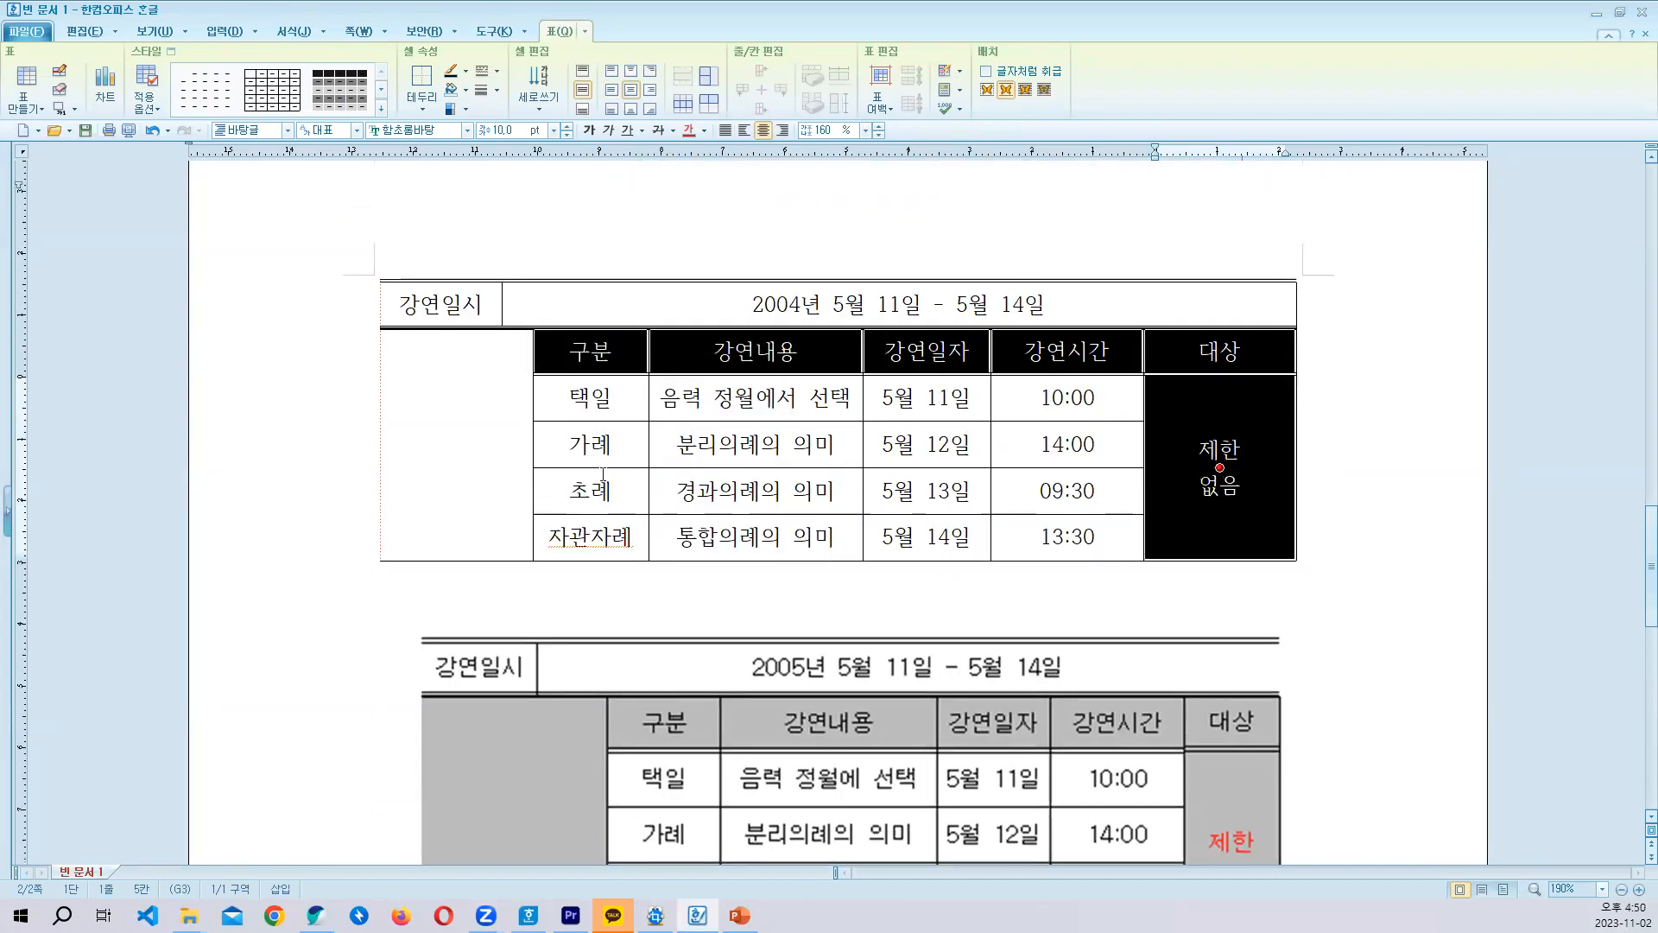
left_click(456, 444, "ctrl")
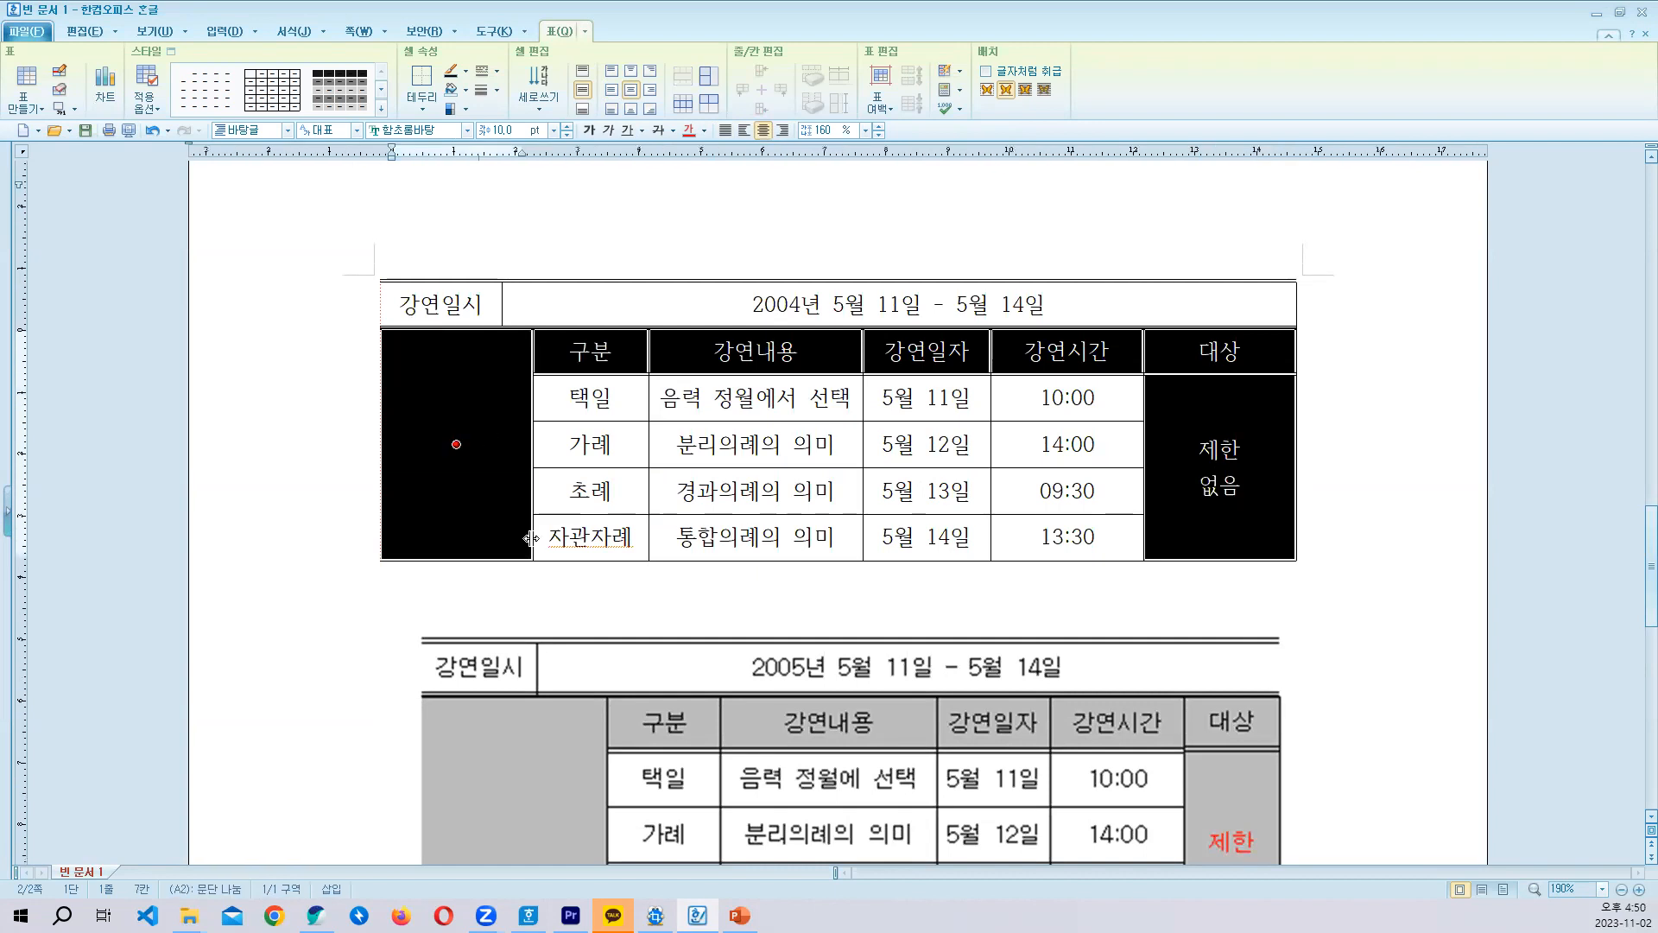
left_click(1403, 360)
scroll(729, 407, "up", 4)
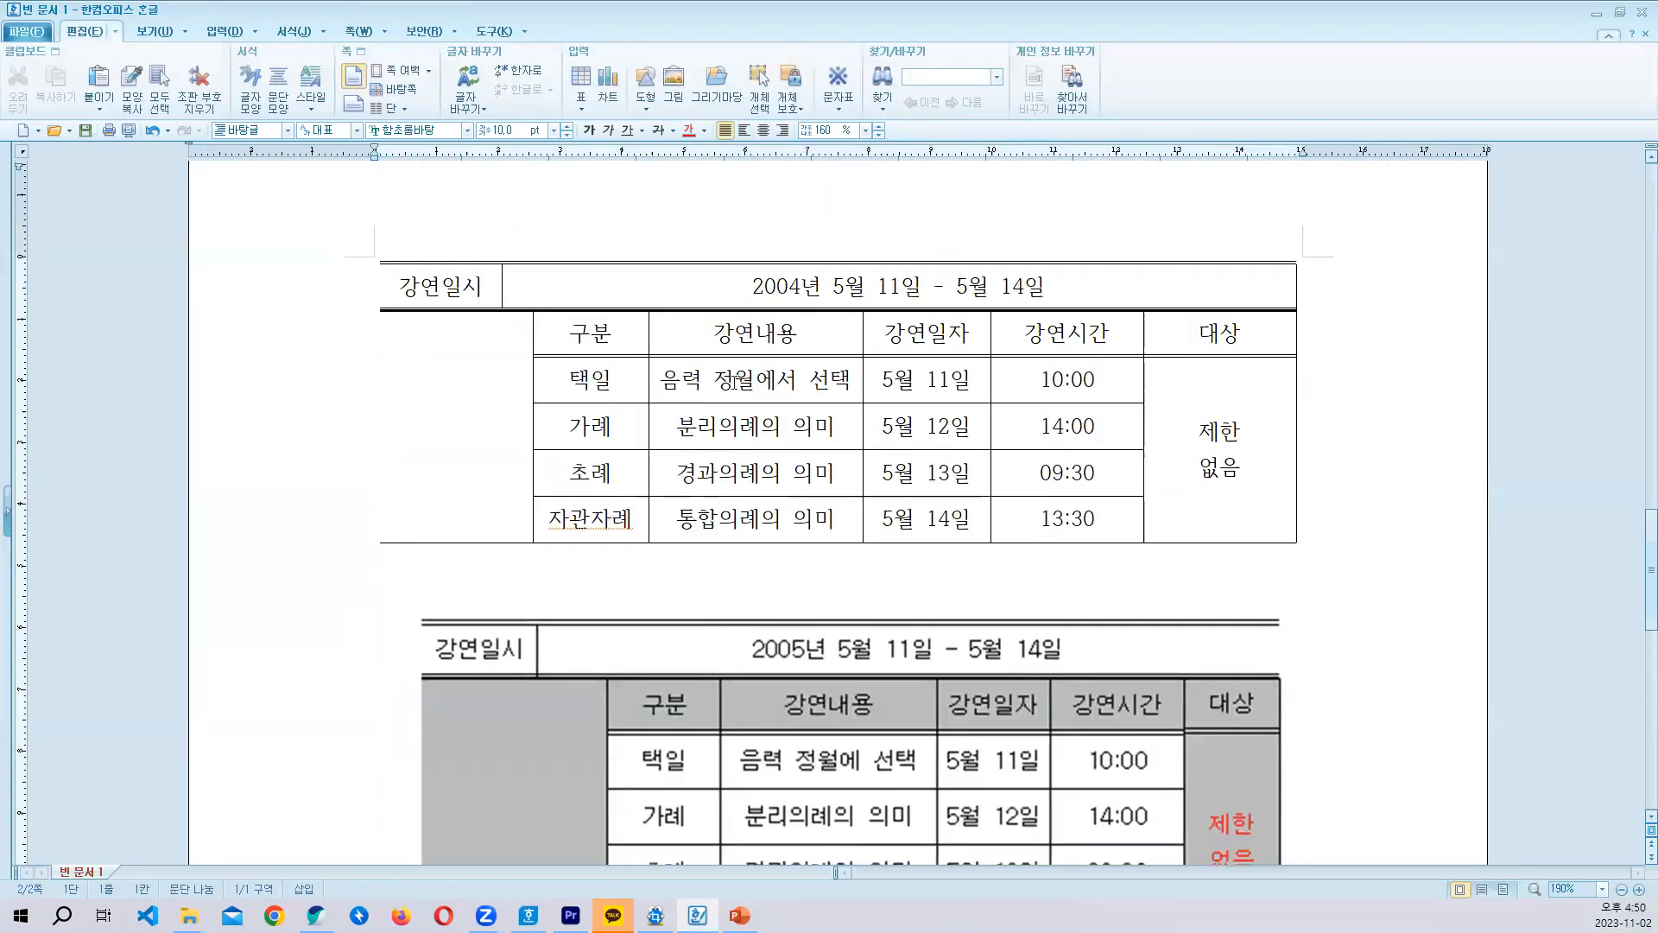
- Fill the header cells from 구분 to 대상, the 제한 없음 cell and the tall blank cell with light grey
left_click_drag(619, 336, 1197, 339)
scroll(1209, 518, "down", 3)
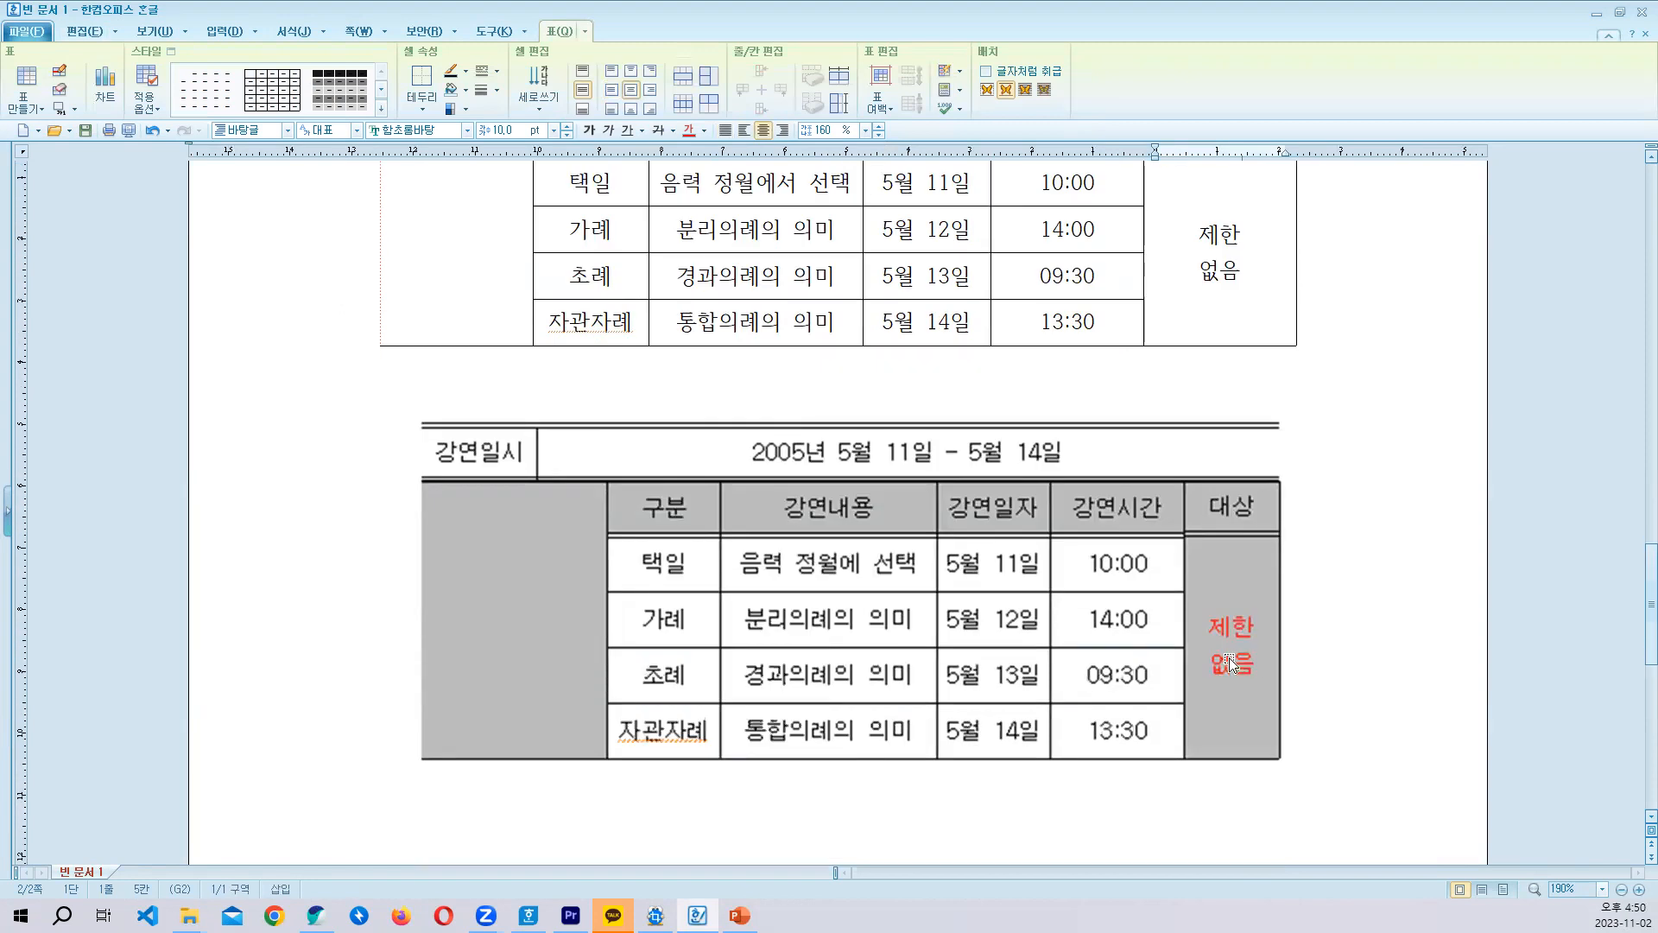
scroll(536, 654, "up", 3)
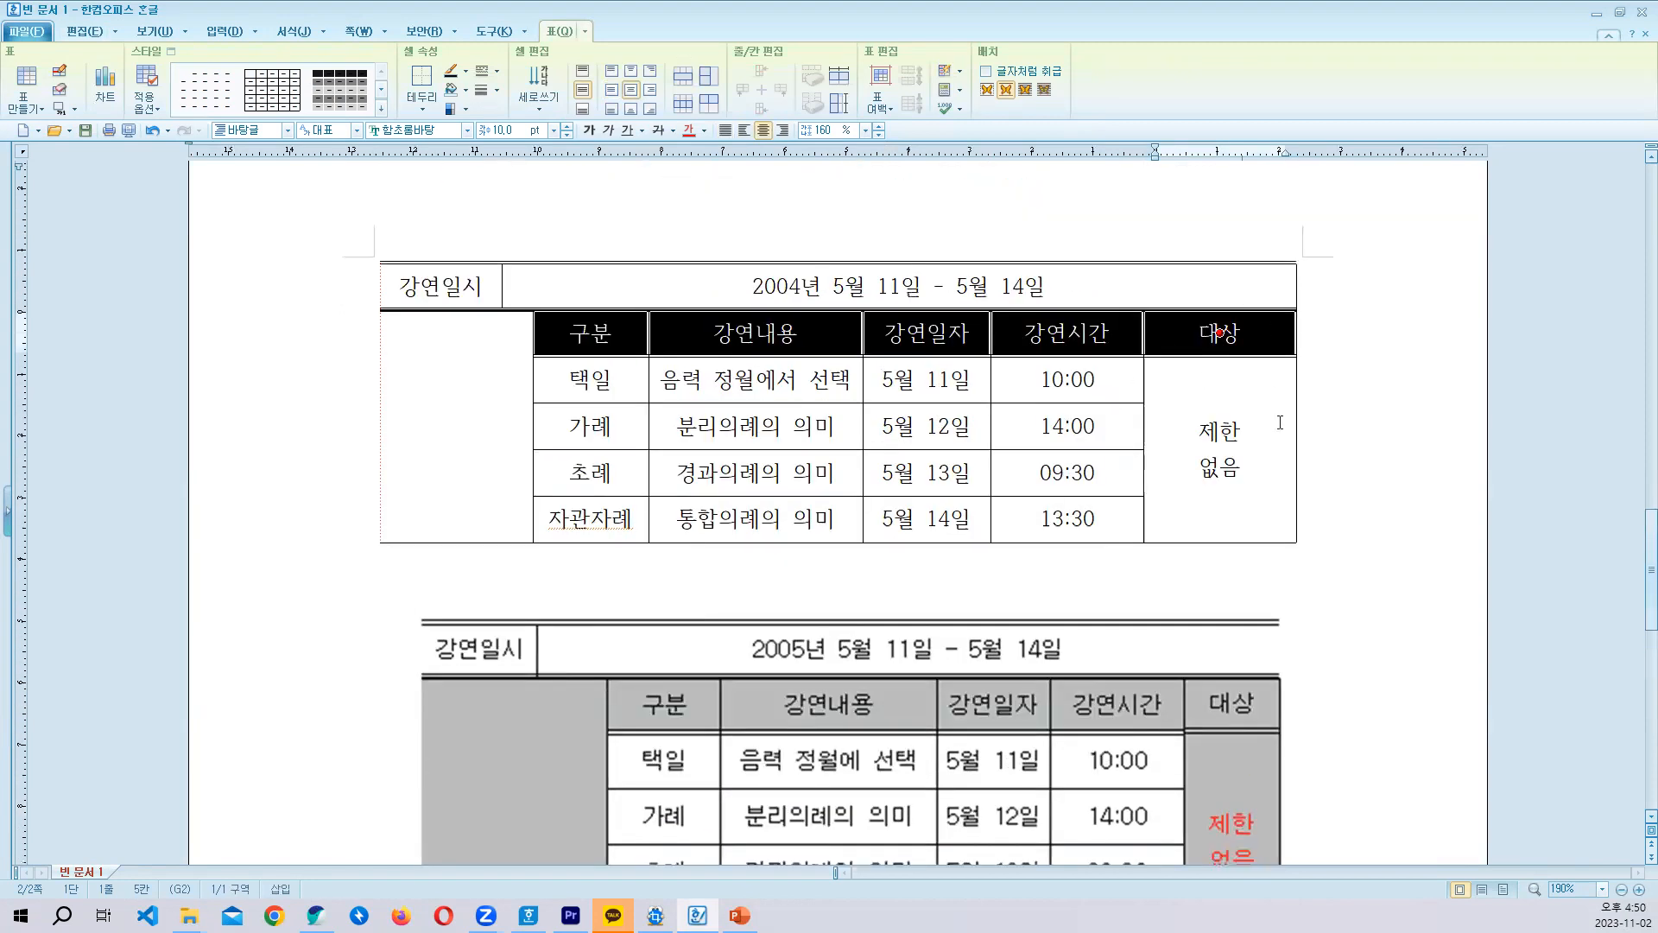
left_click(1179, 458, "ctrl")
left_click(456, 426, "ctrl")
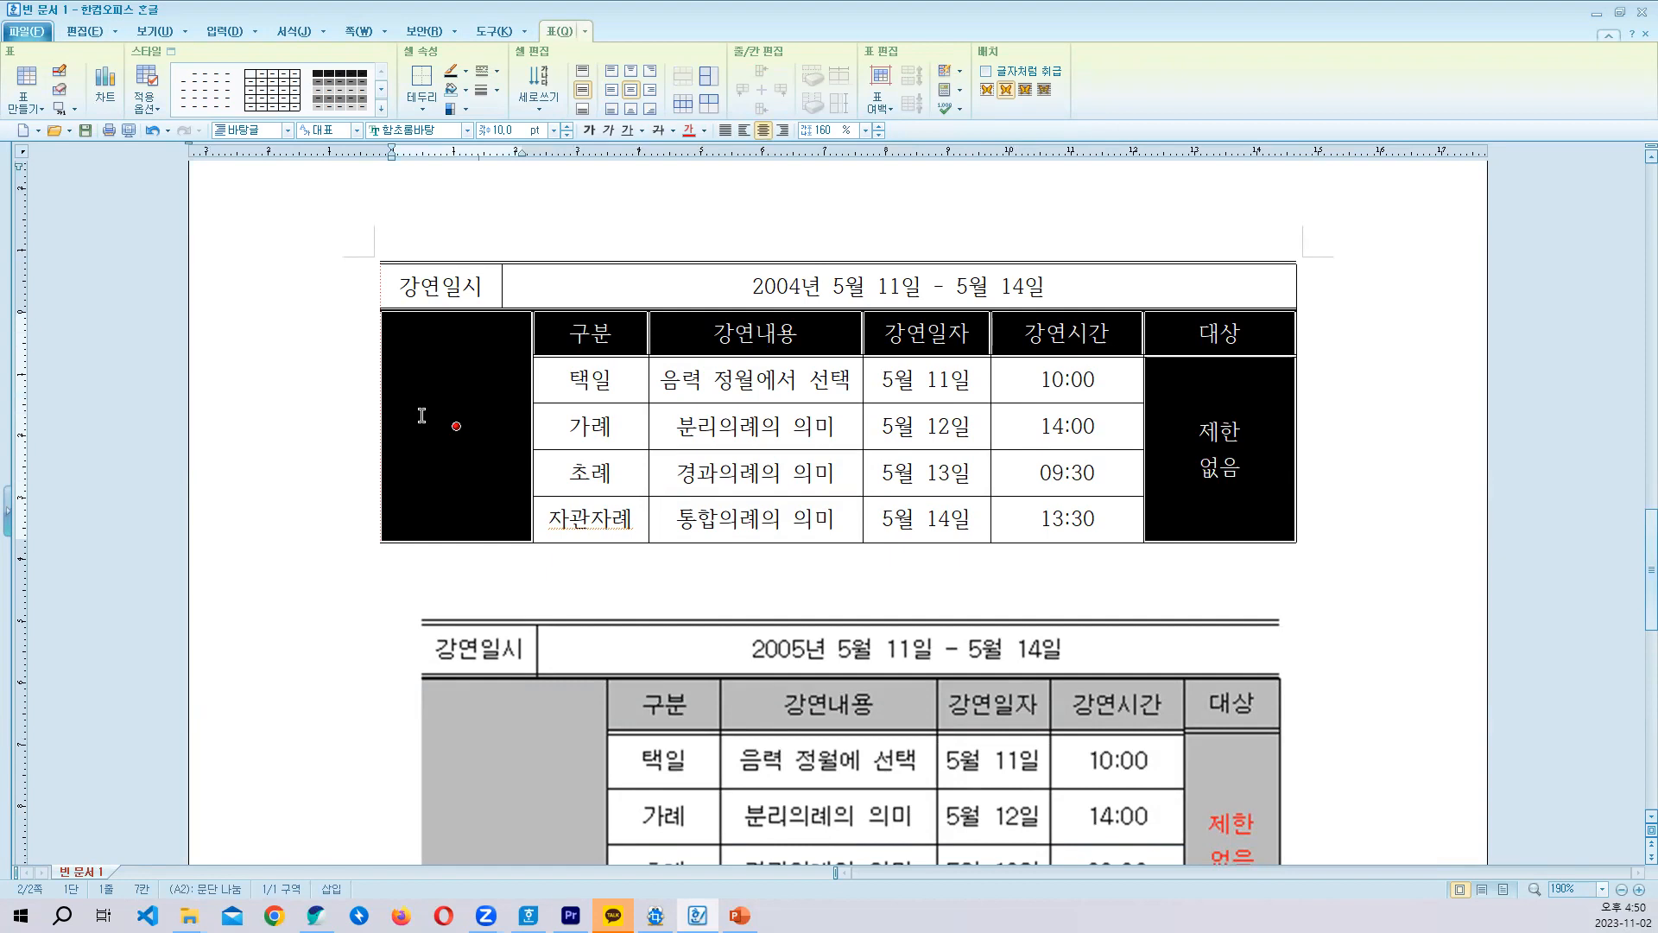
key("c")
left_click(615, 325)
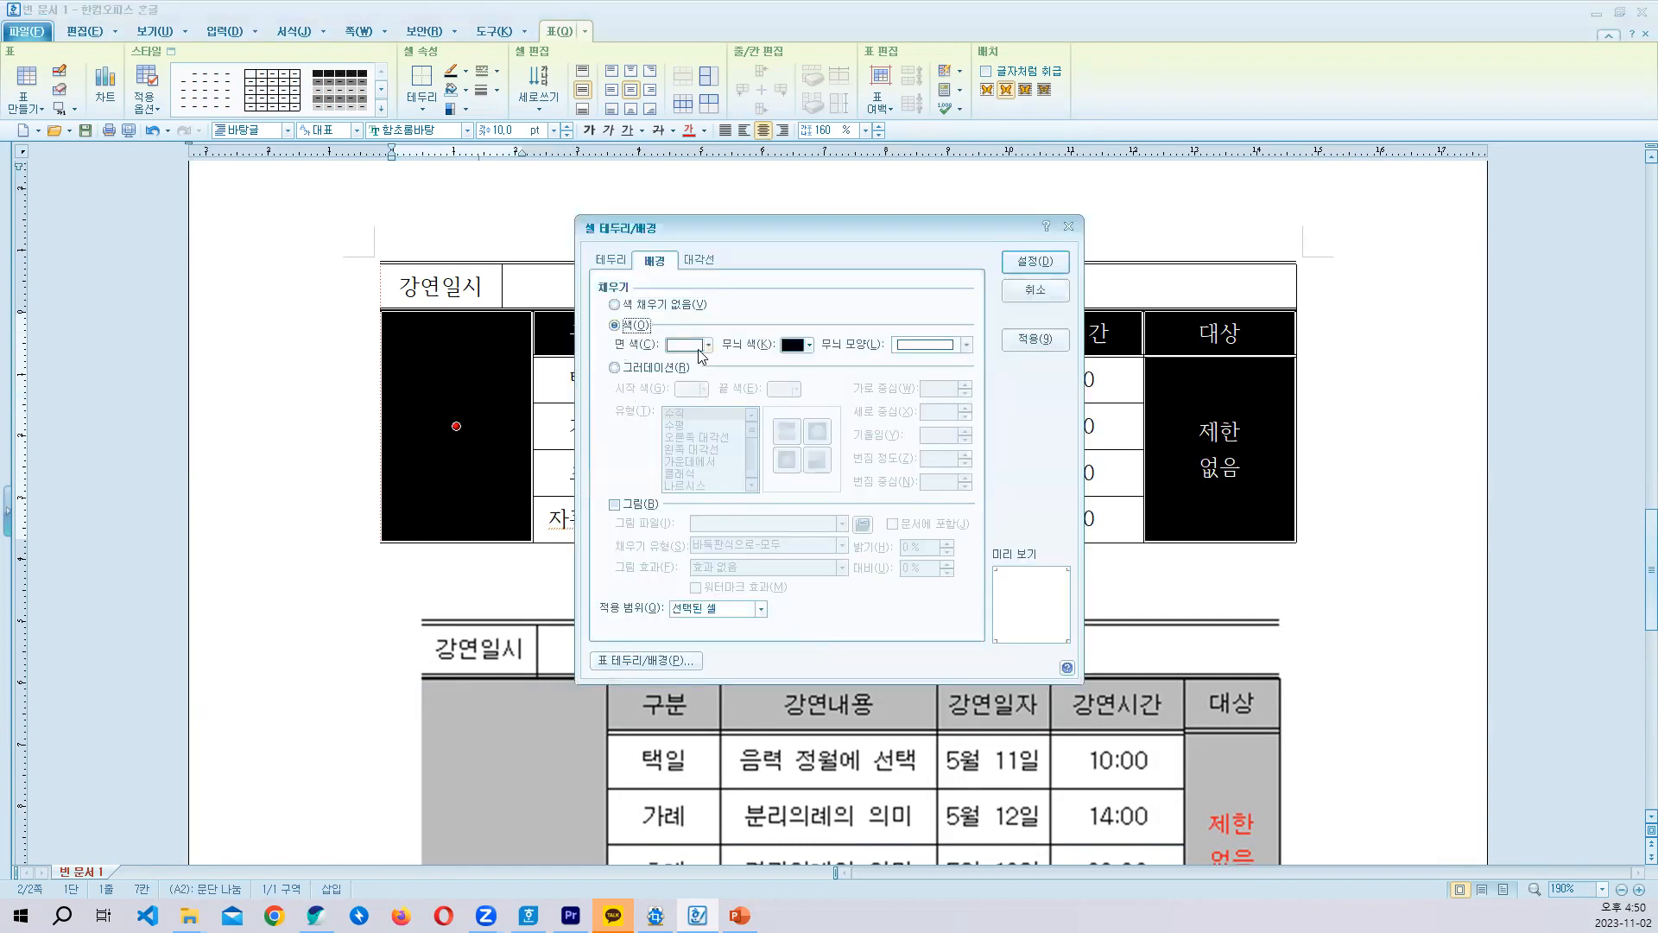
left_click(699, 350)
left_click(674, 433)
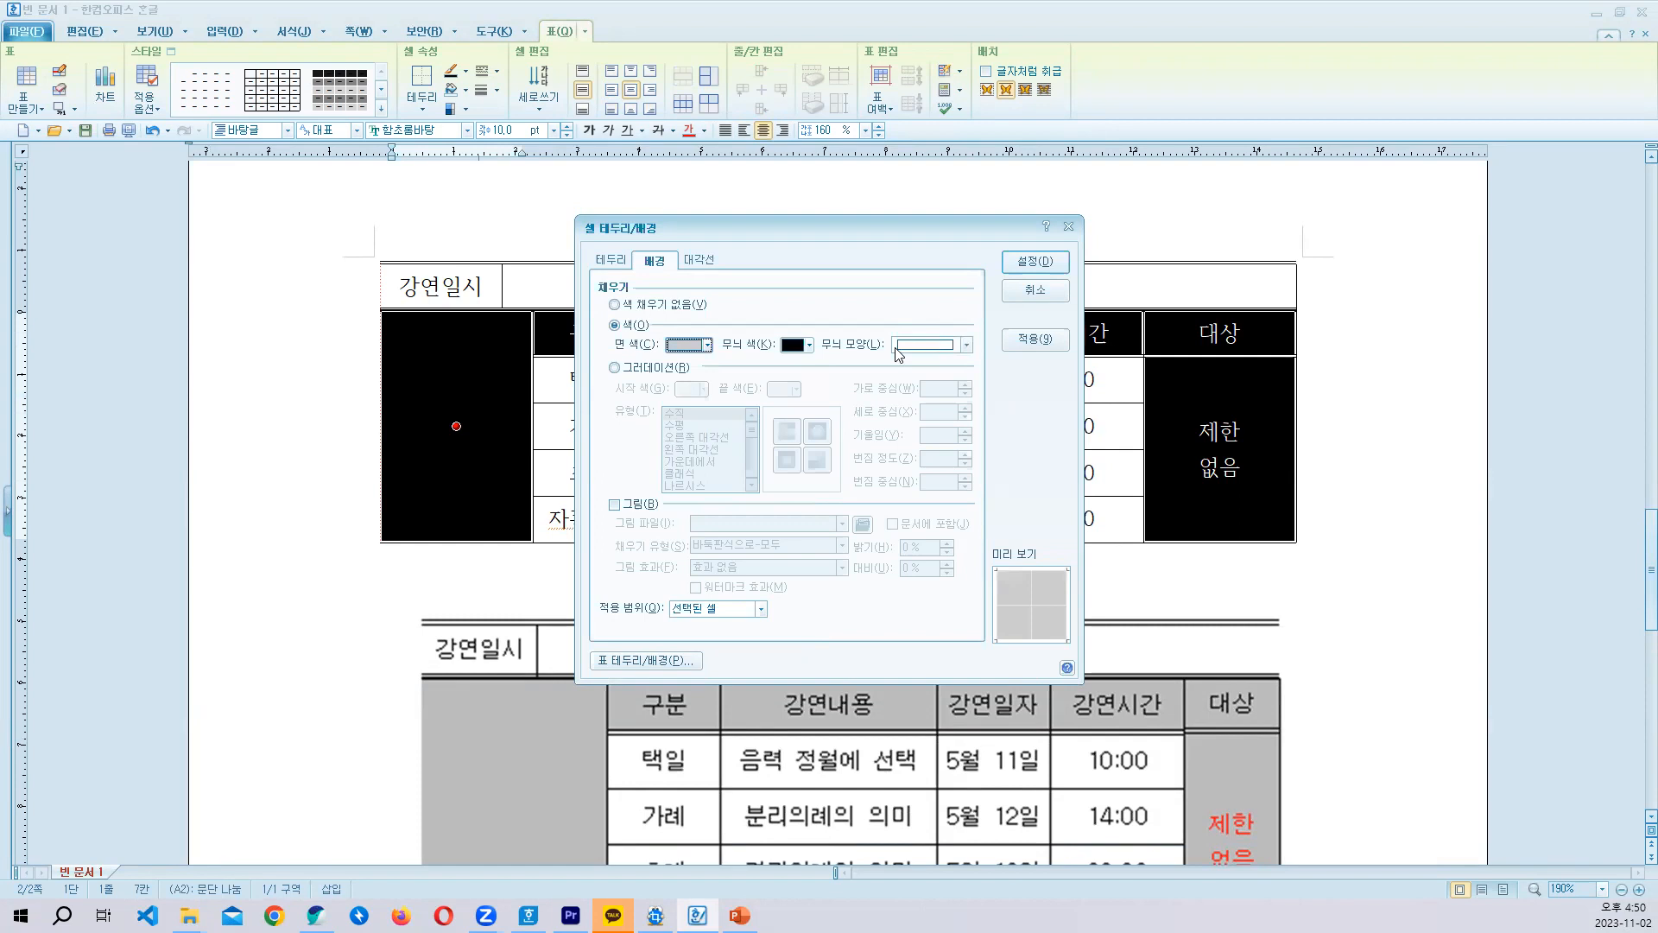
left_click(1035, 261)
left_click(1222, 455)
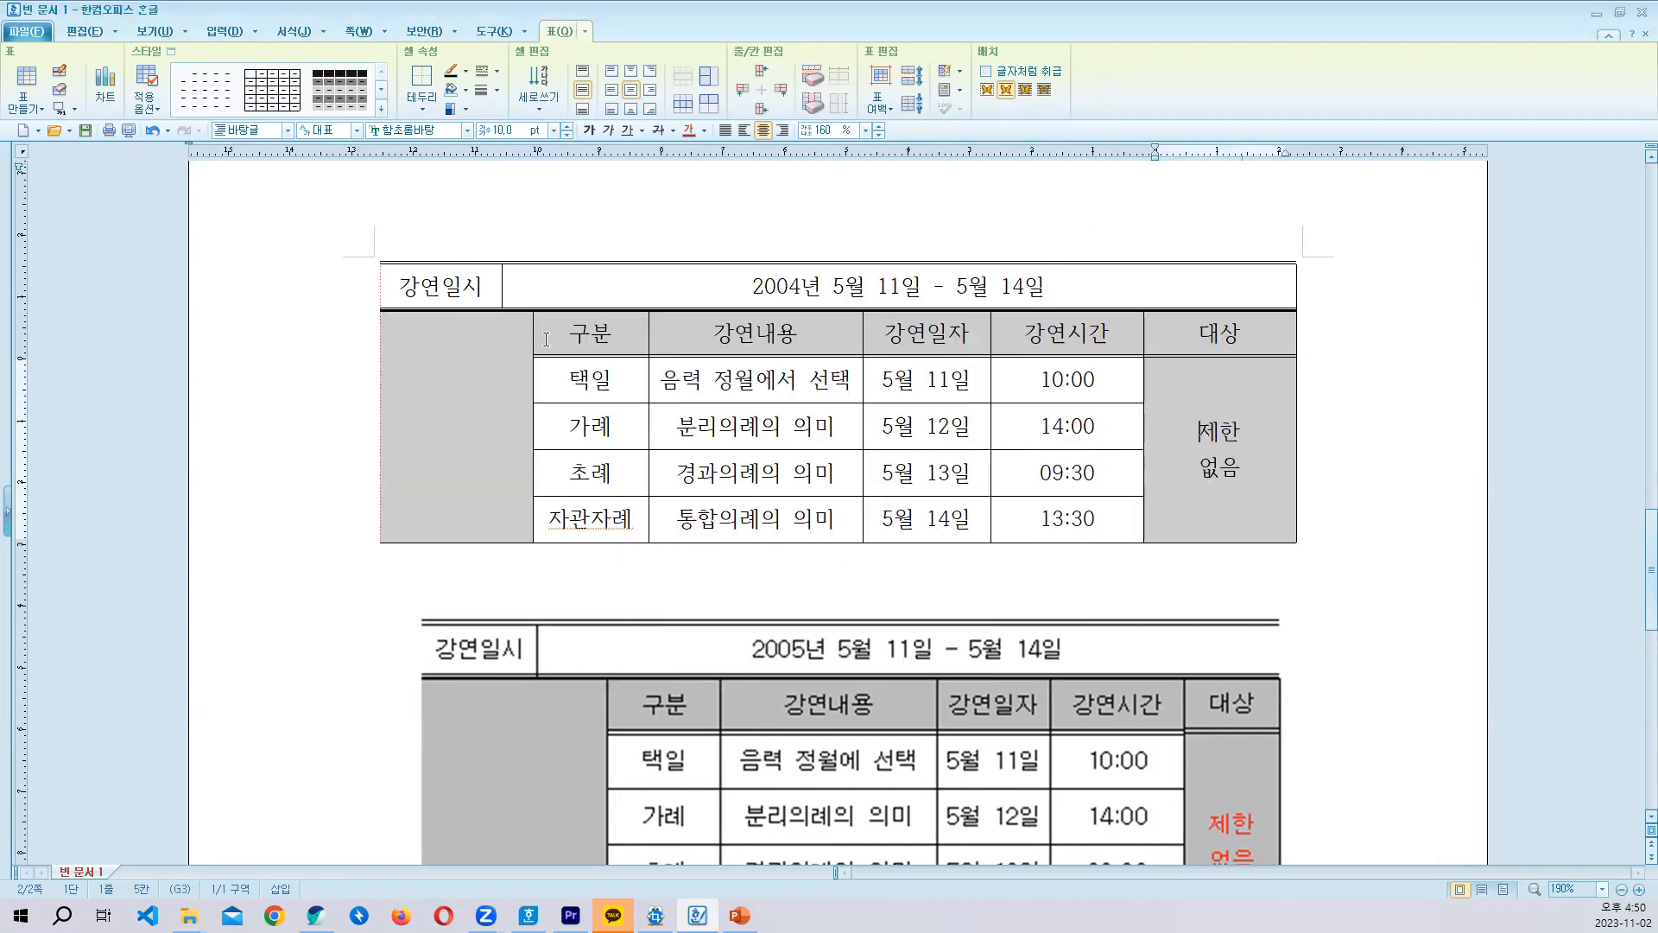
left_click_drag(546, 339, 1181, 338)
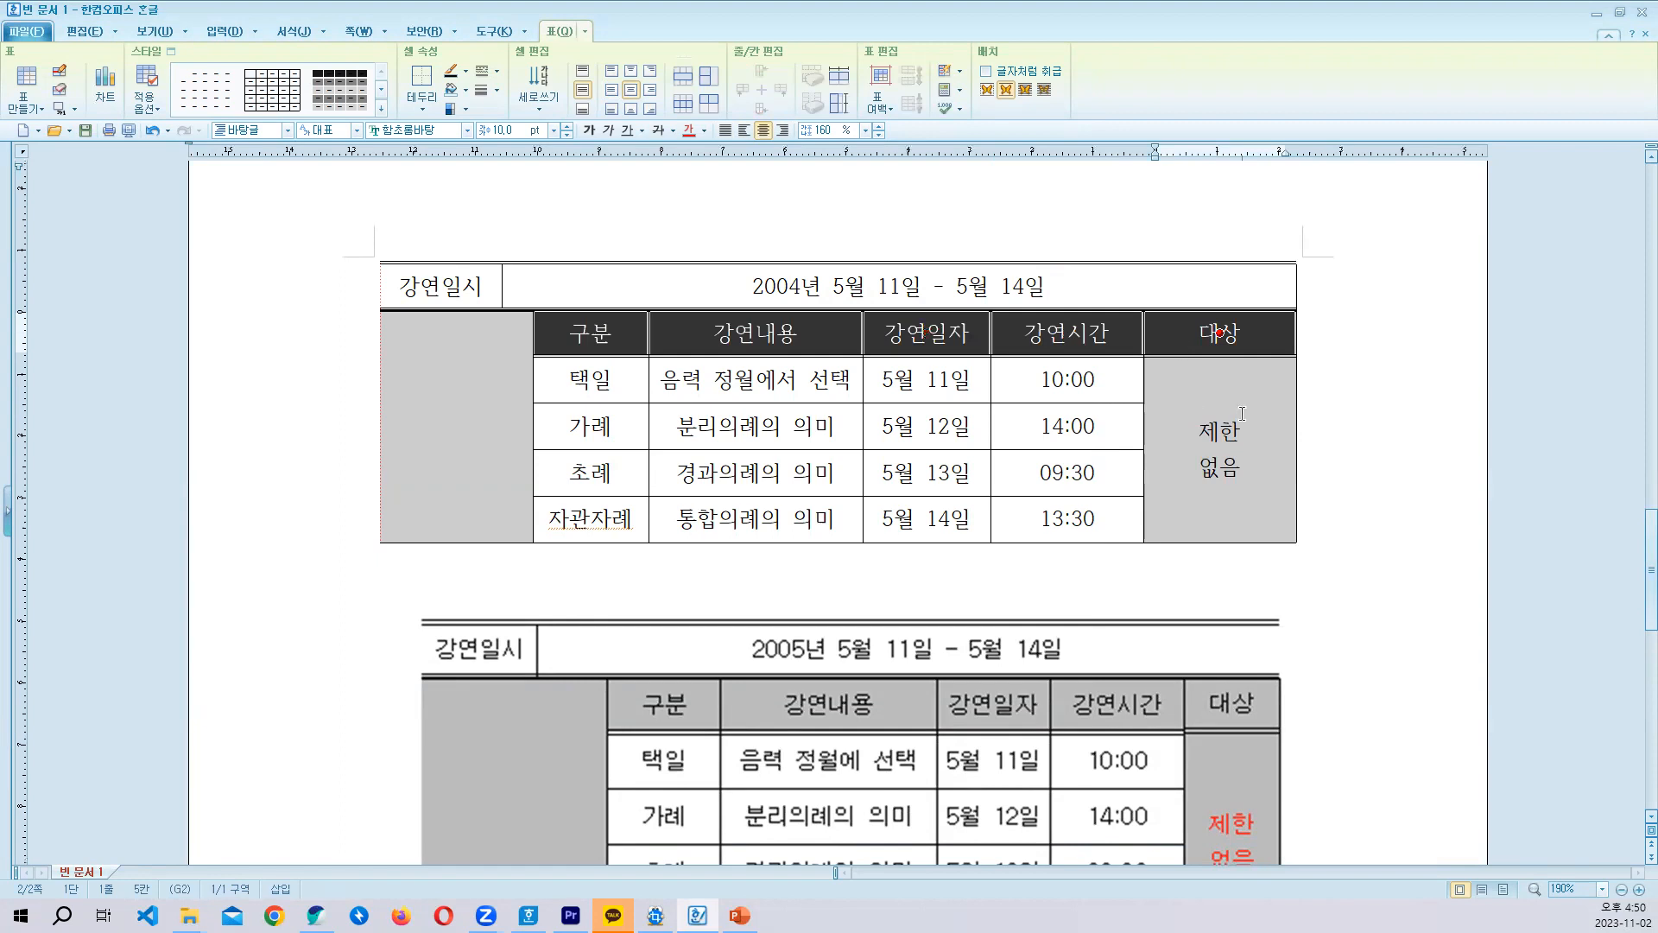
left_click(1361, 419)
scroll(1318, 446, "down", 1)
scroll(1316, 446, "up", 1)
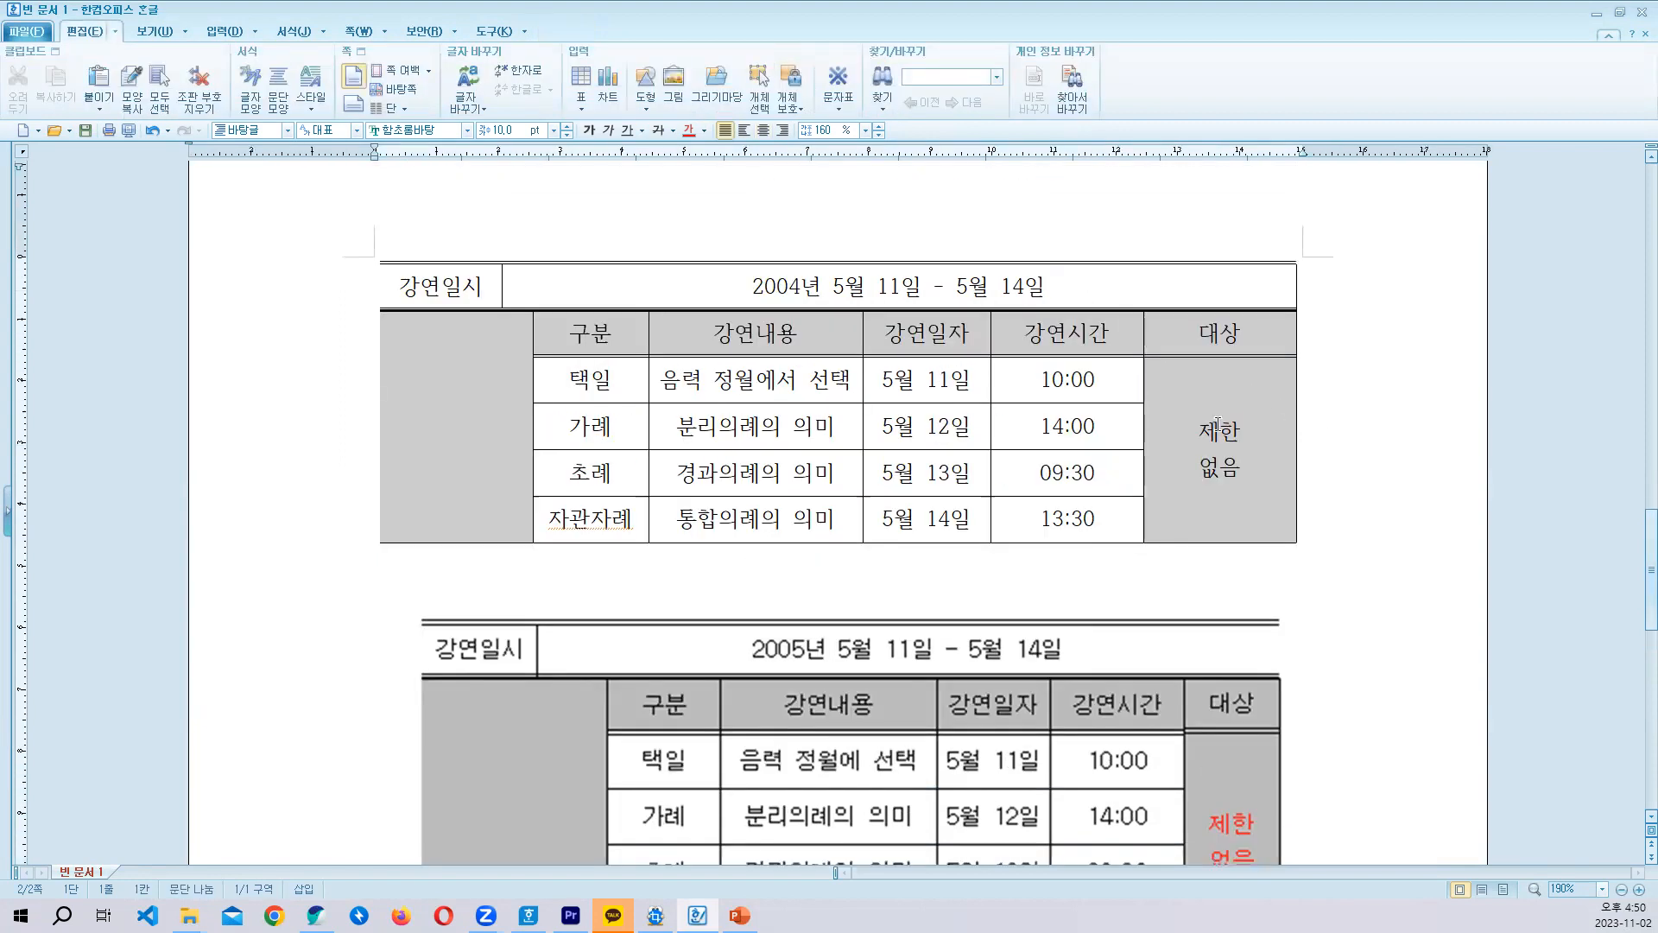
- Set the font color of the 제한 없음 text to red
left_click_drag(1198, 433, 1245, 466)
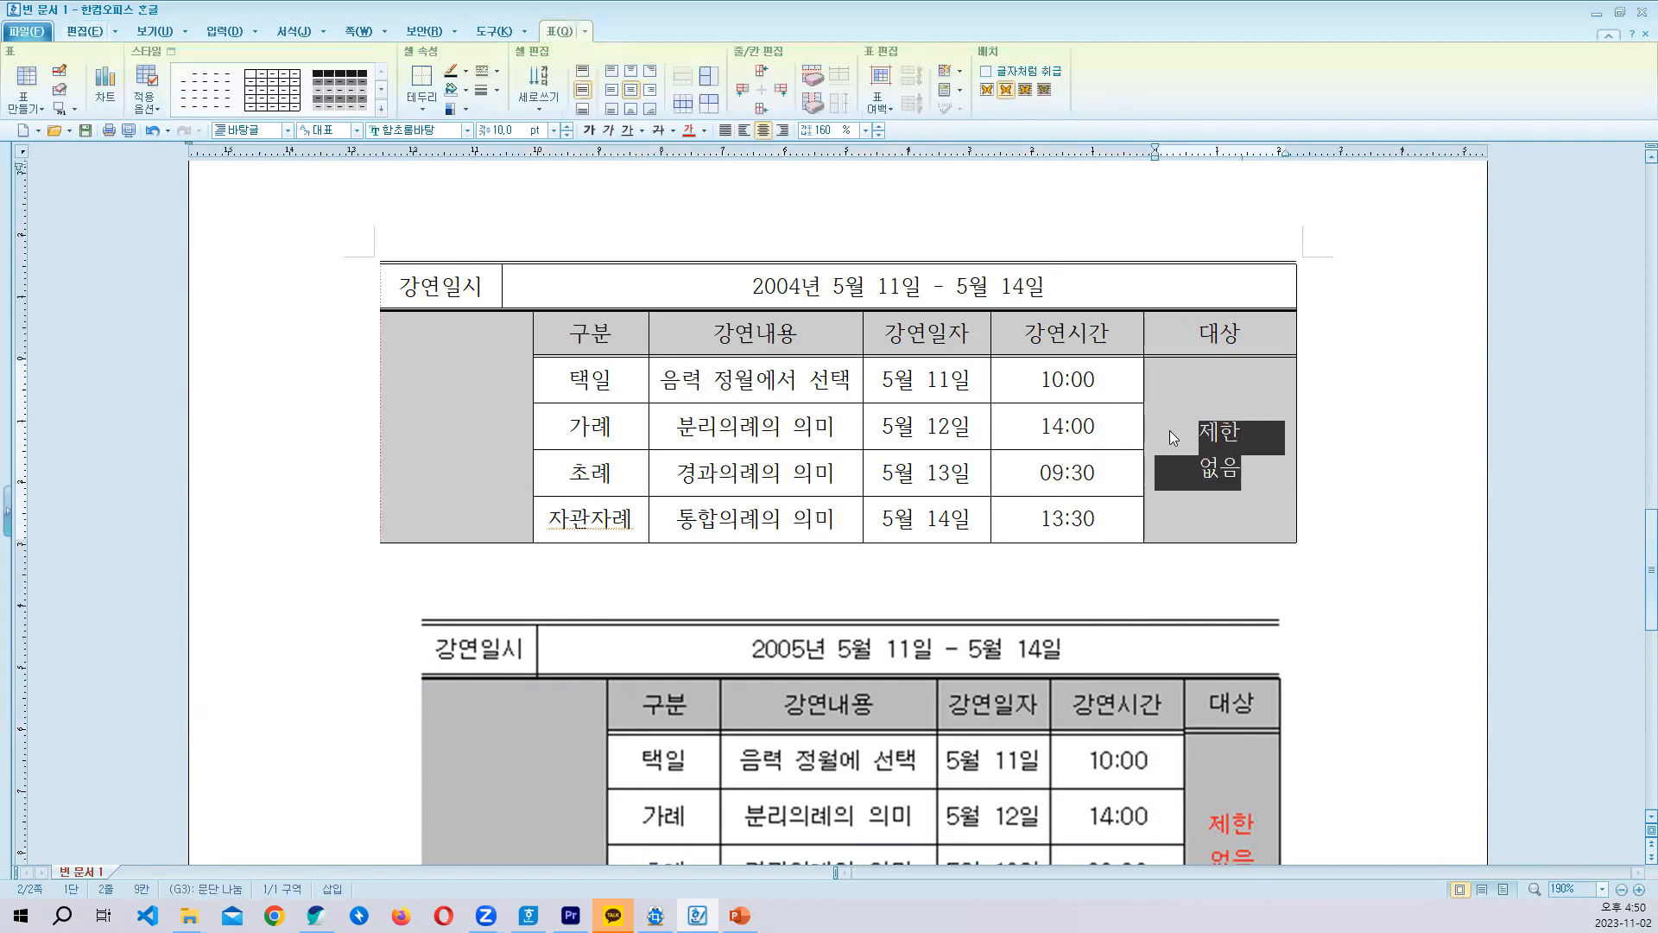
left_click(704, 131)
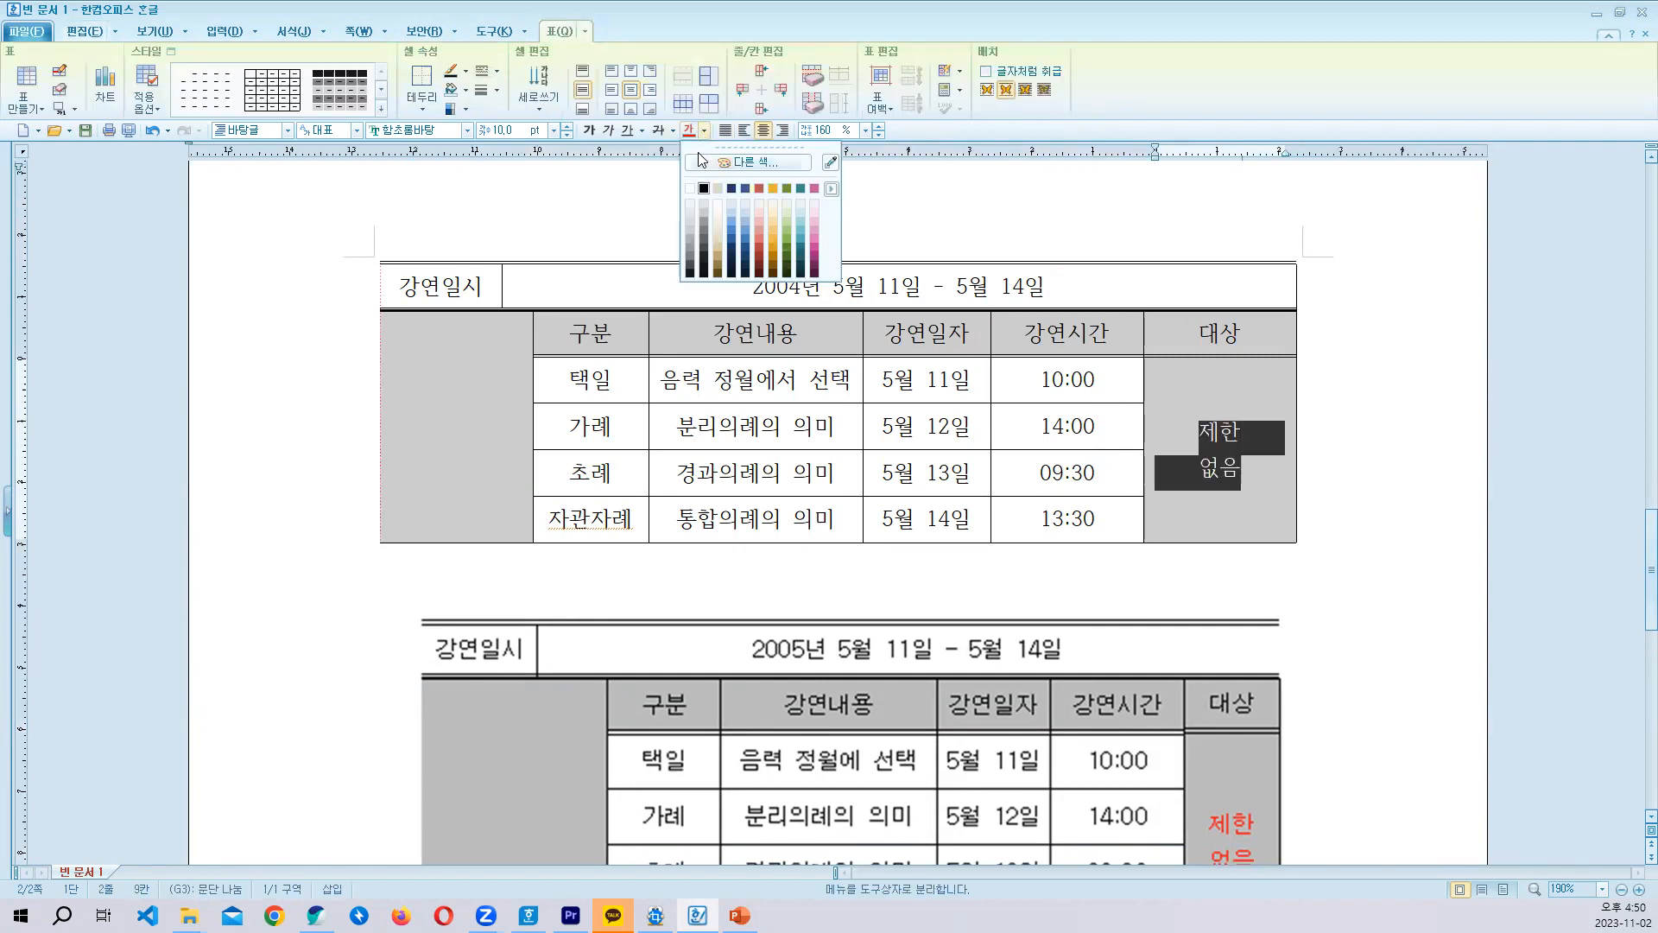
left_click(753, 186)
left_click(1421, 462)
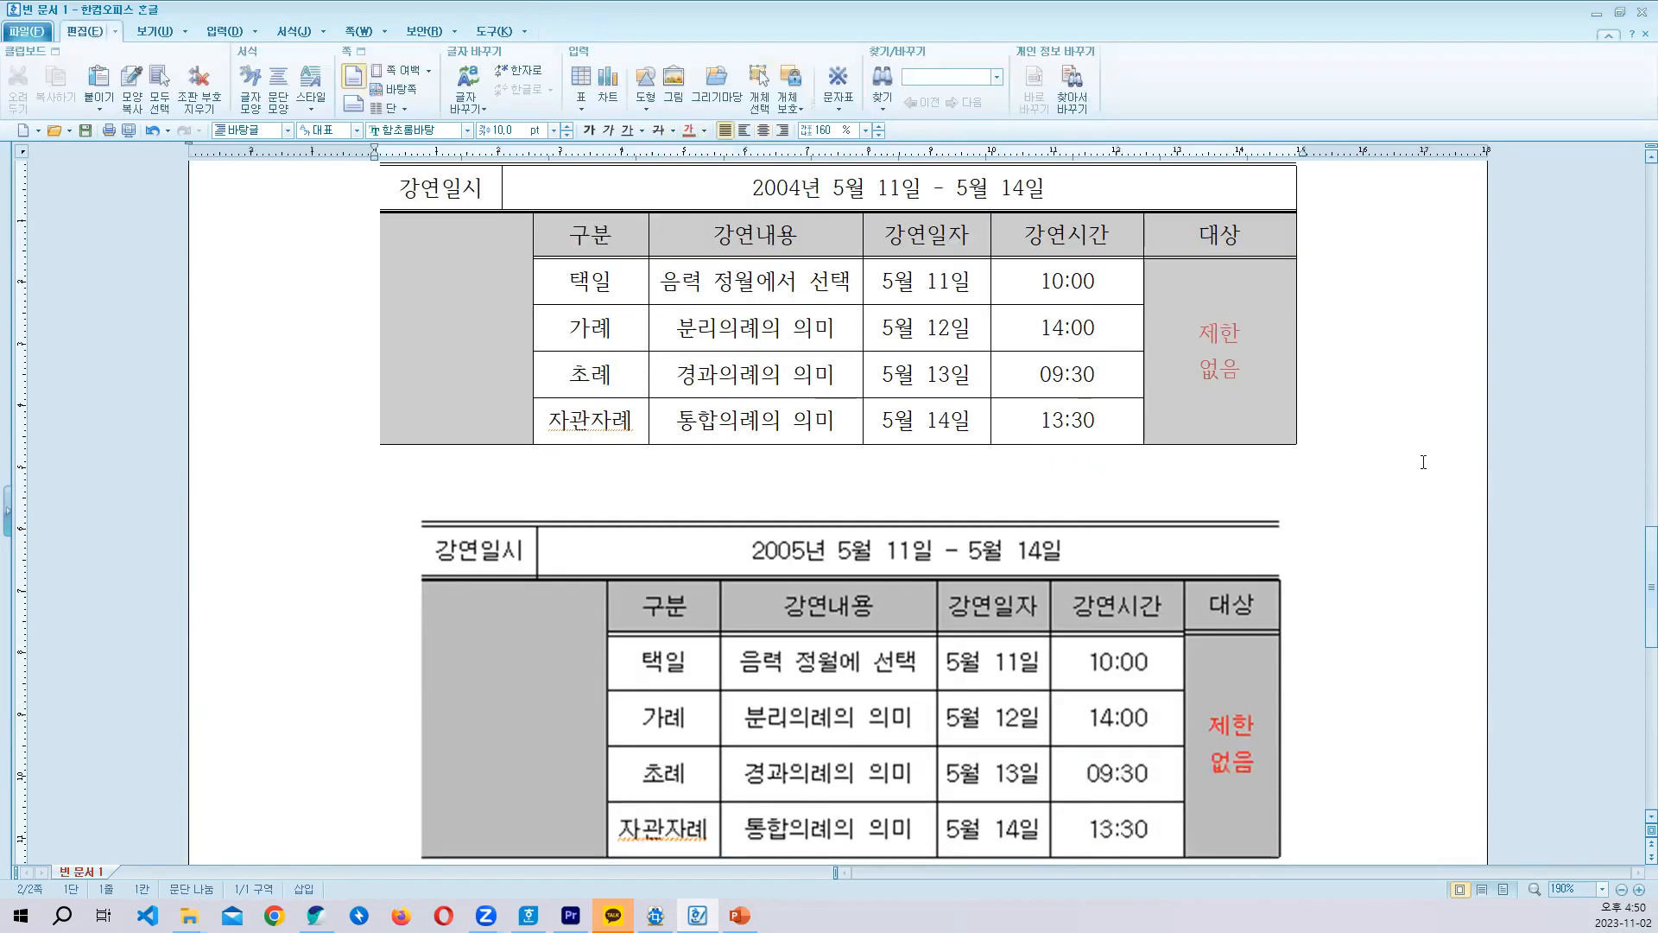
scroll(1422, 462, "down", 2)
scroll(1382, 461, "up", 2)
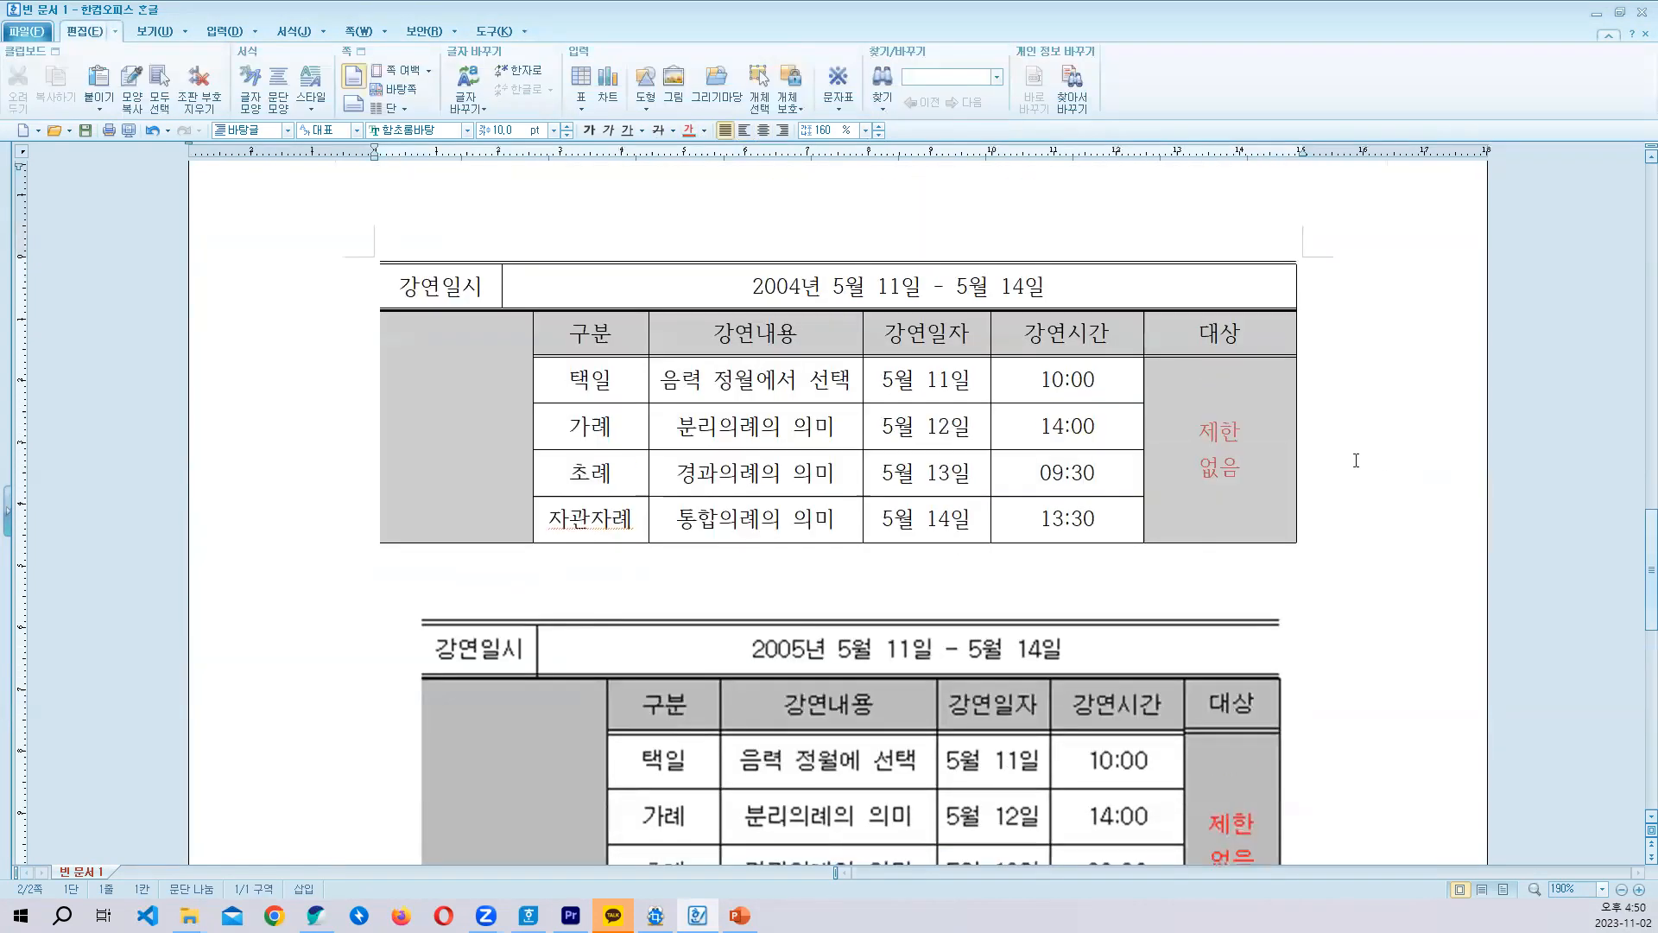
key("alt+Tab")
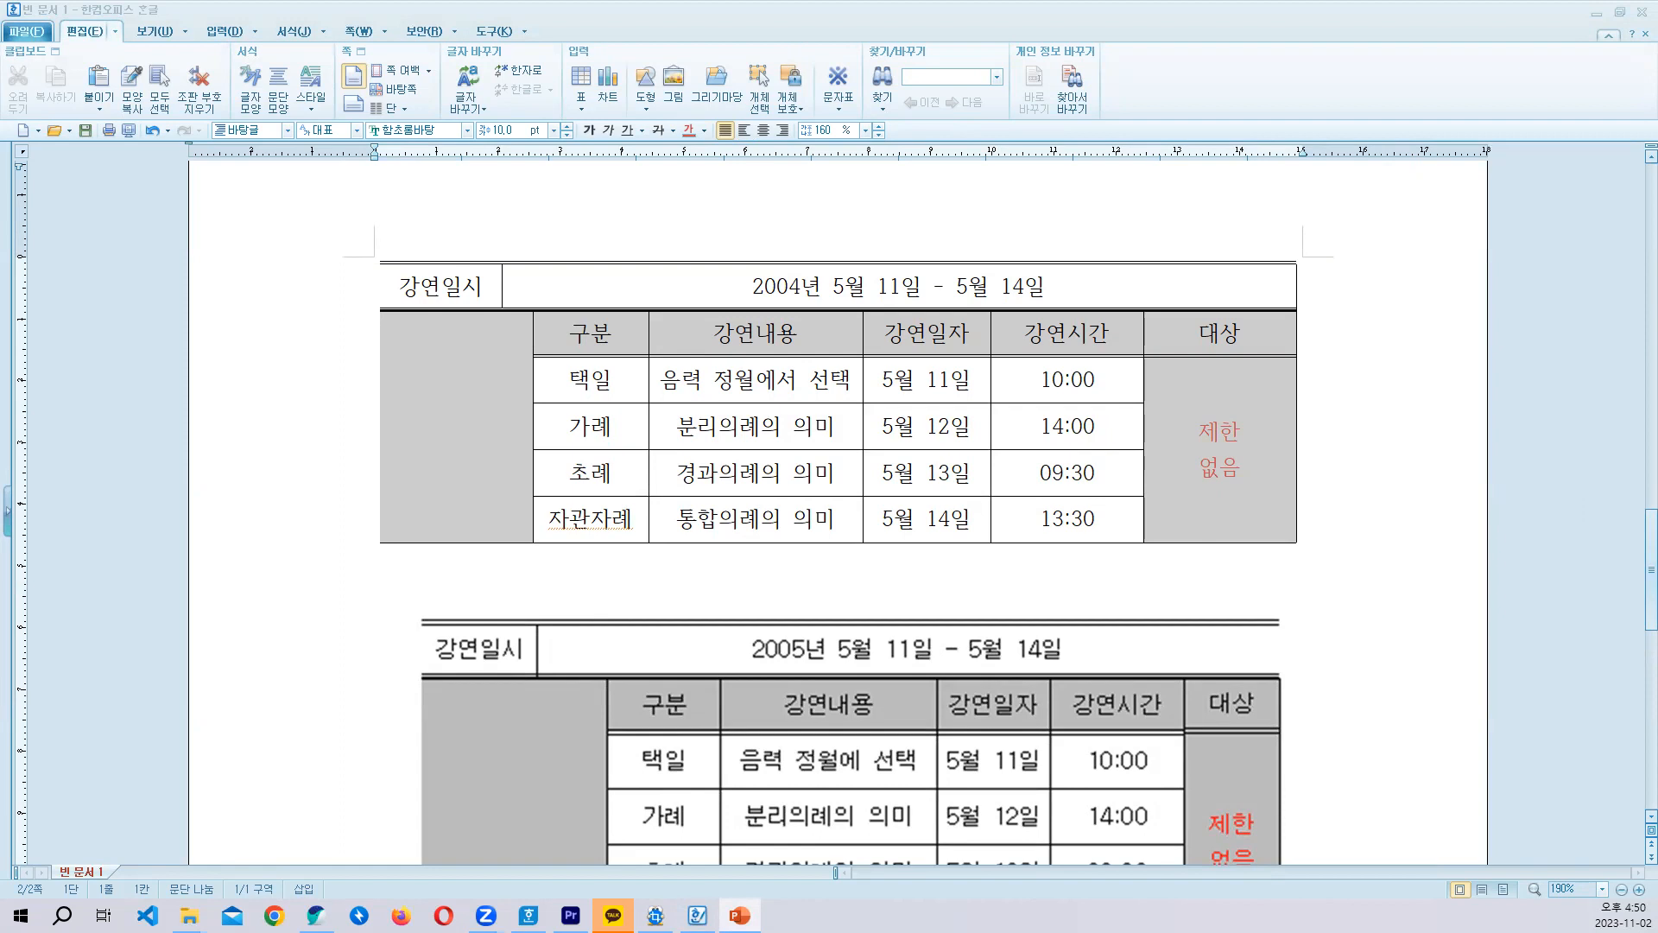
scroll(1580, 480, "down", 2)
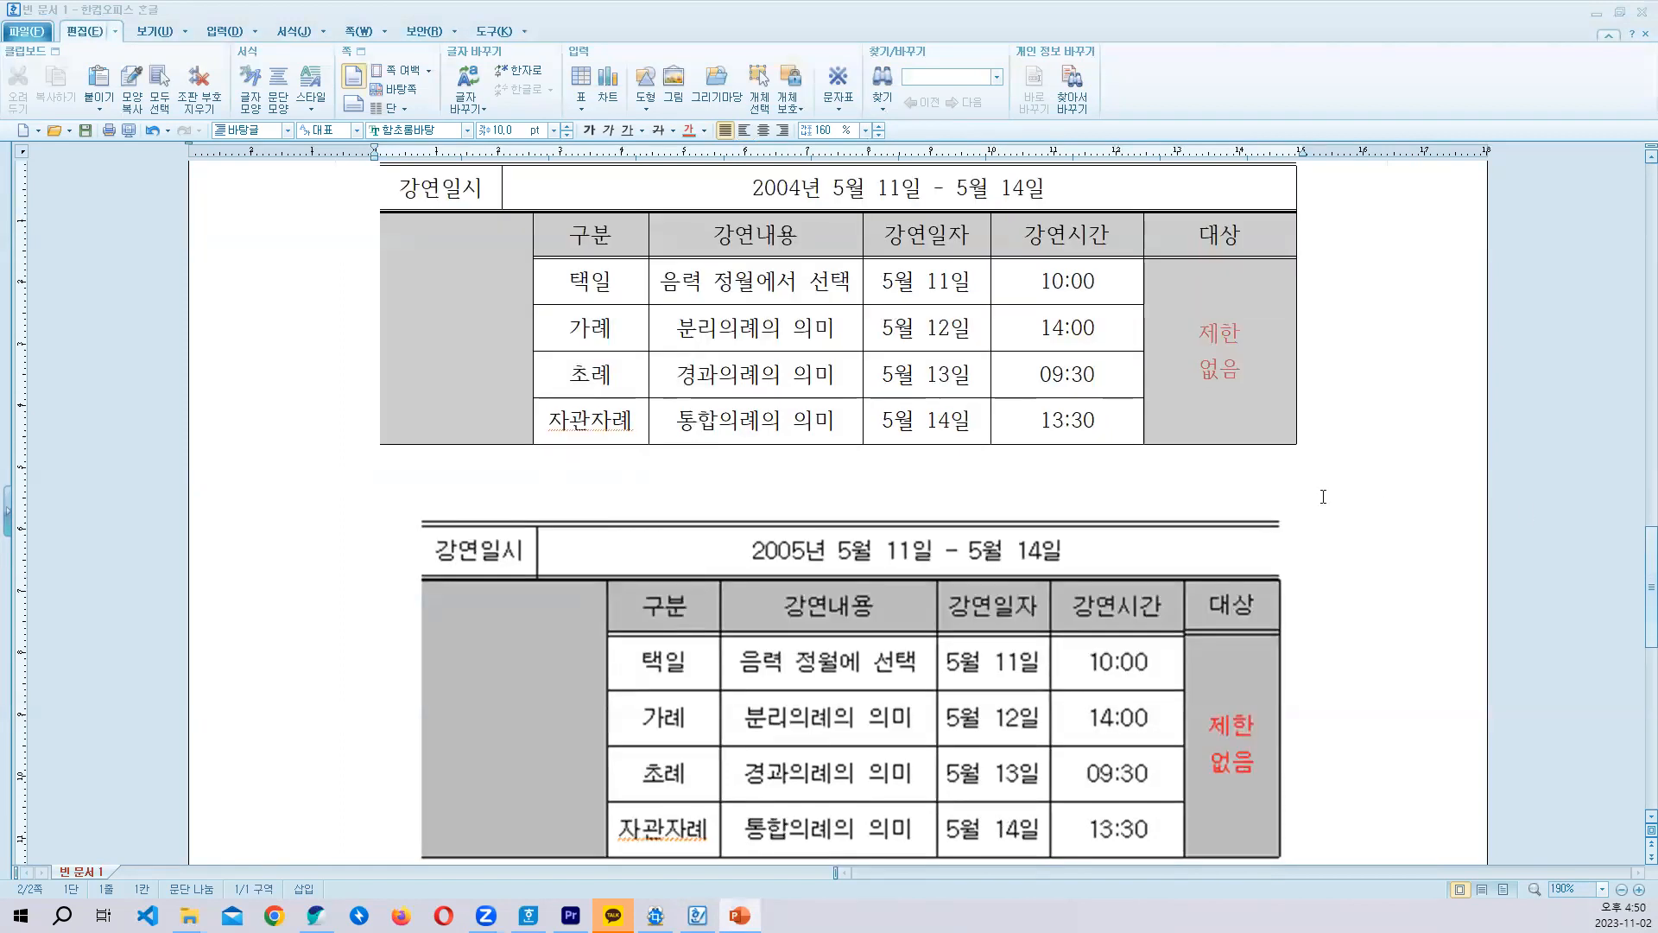
scroll(1582, 428, "down", 1)
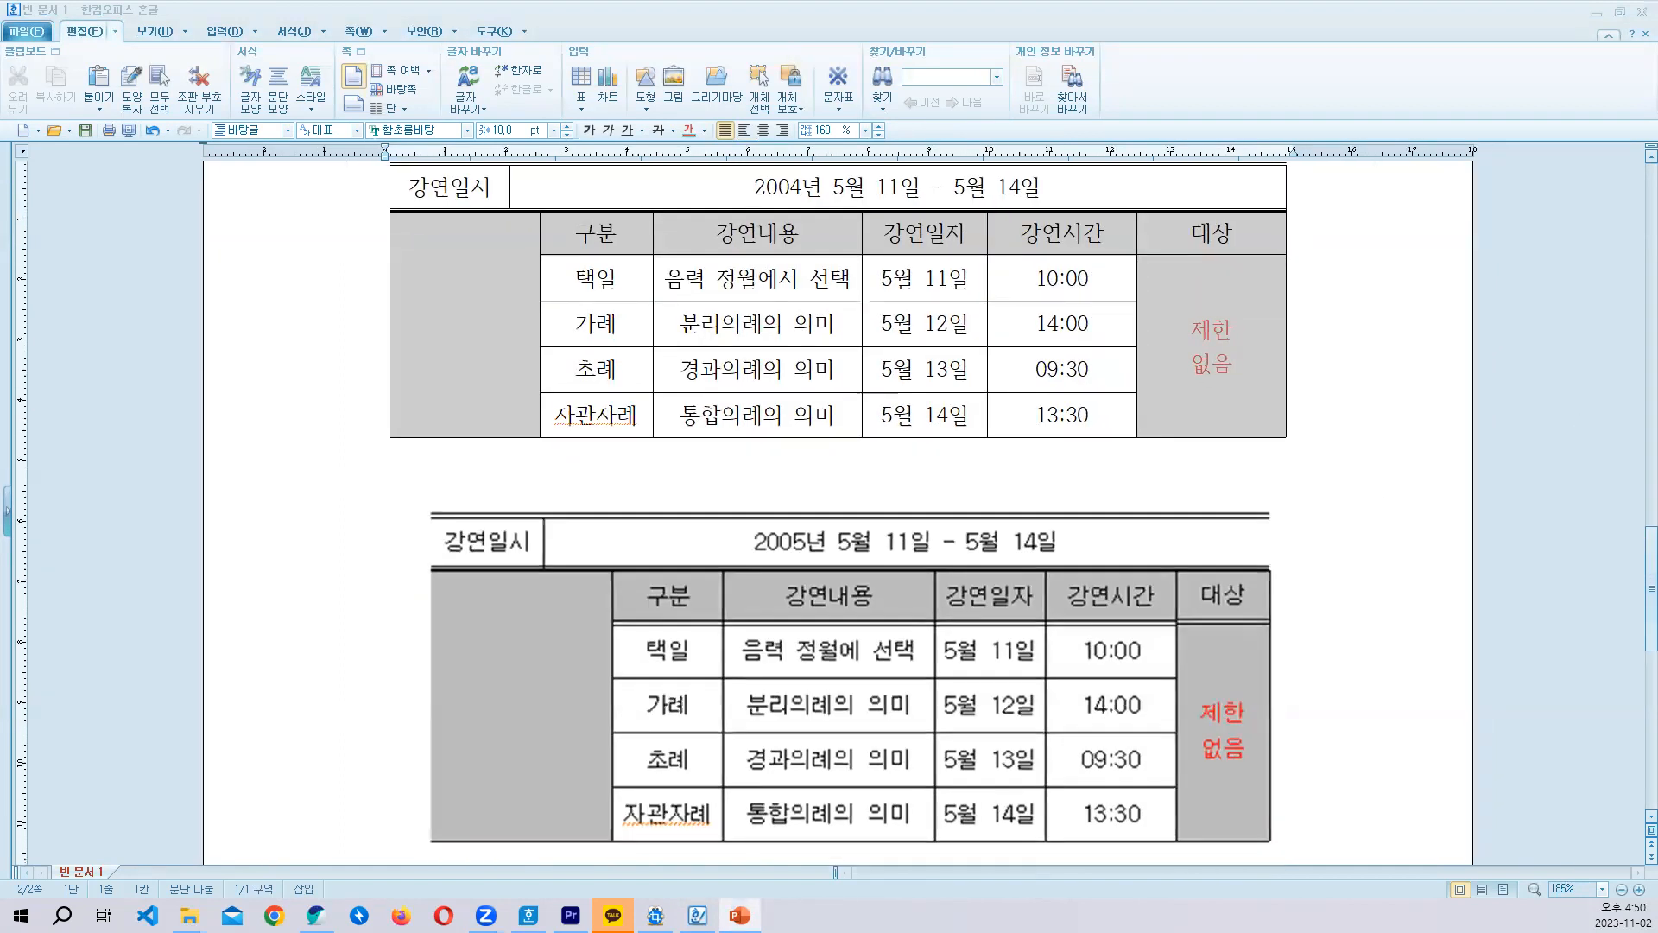